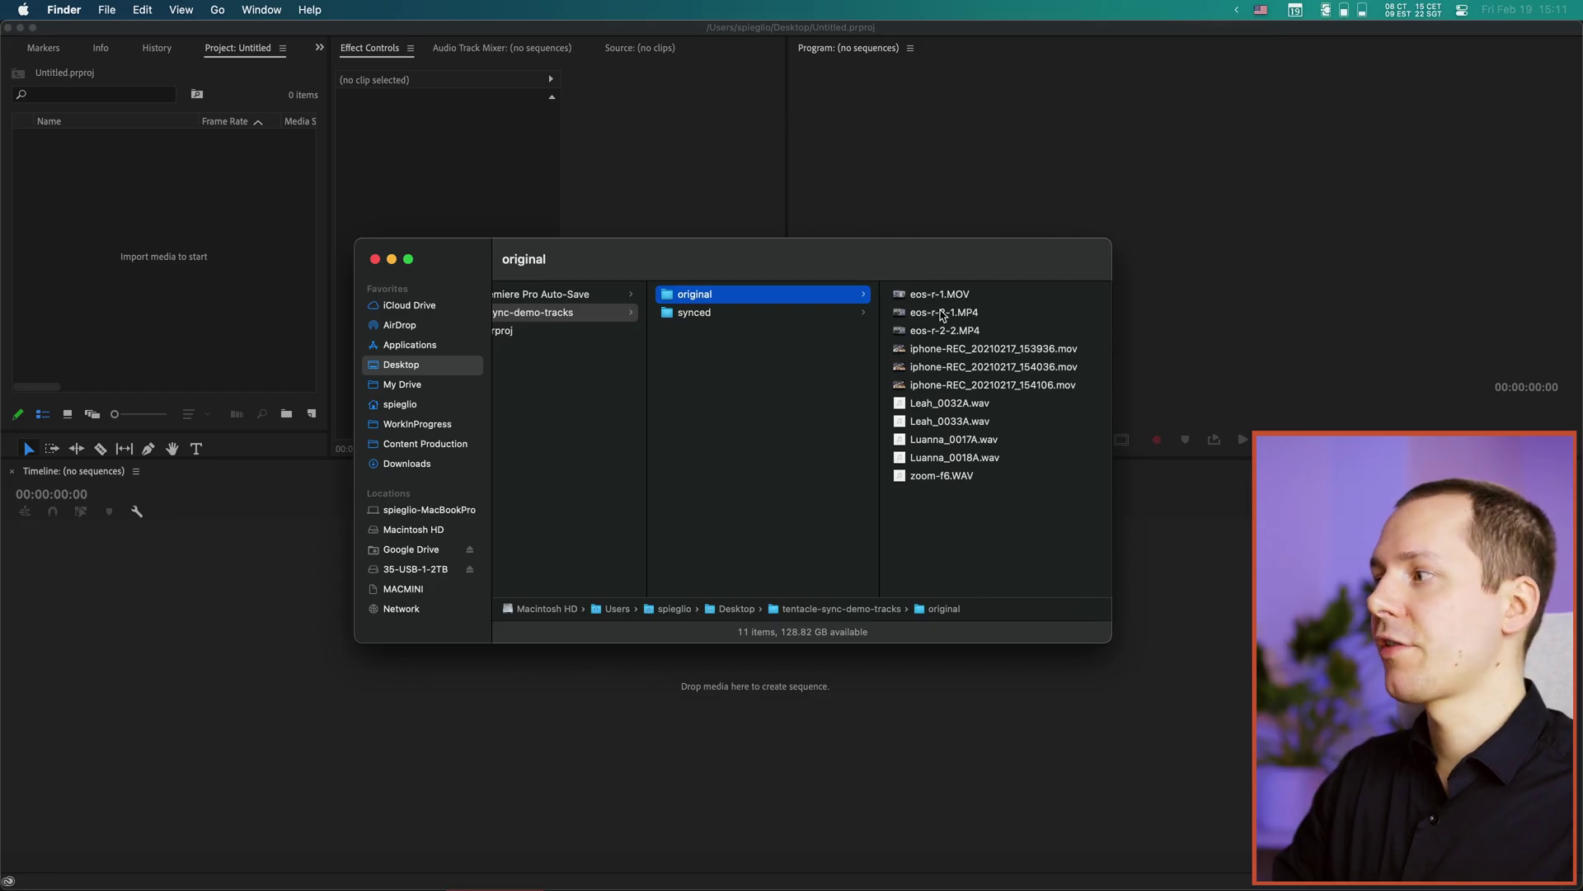
# Step: Preview the original eos camera, iPhone and zoom-f6.WAV files in Finder
pyautogui.click(963, 299)
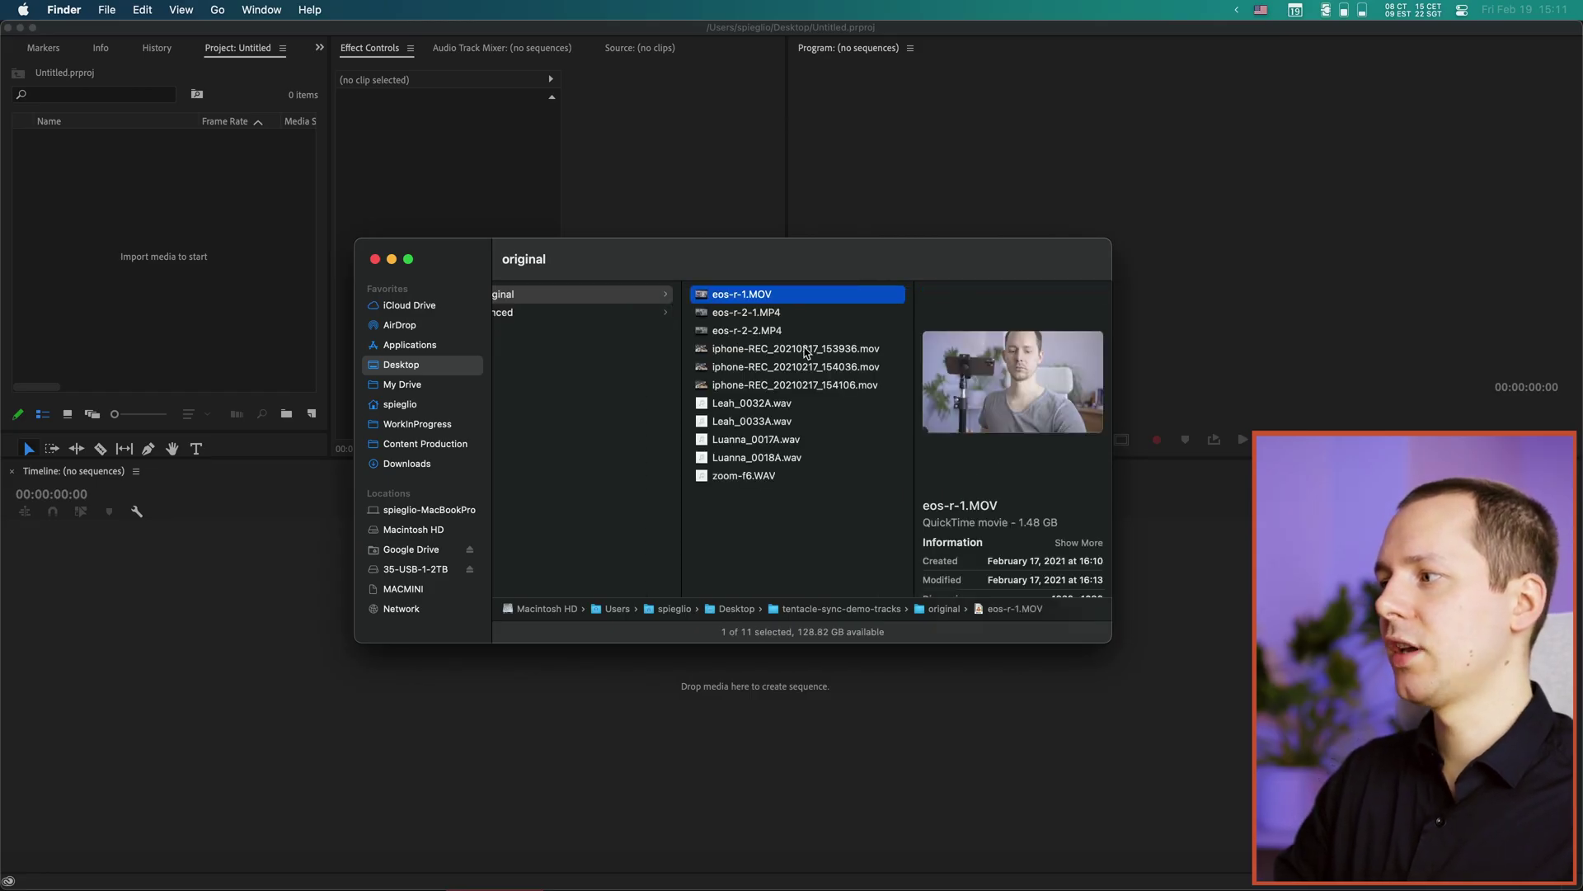
pyautogui.keyDown('shift'); pyautogui.click(781, 331); pyautogui.keyUp('shift')
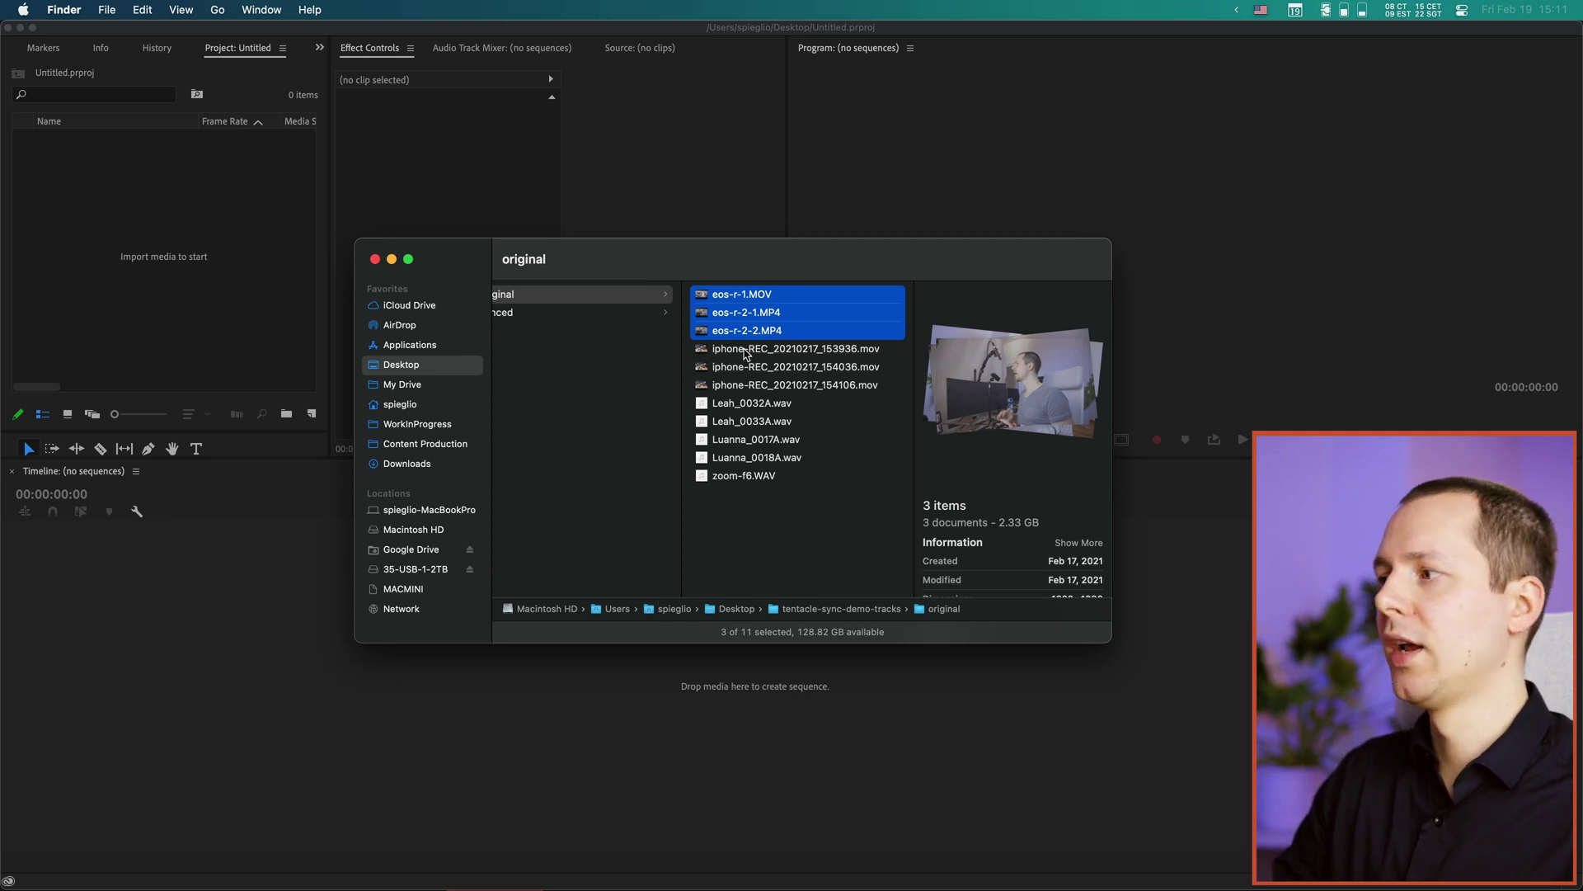
pyautogui.click(747, 349)
pyautogui.keyDown('shift'); pyautogui.click(752, 477); pyautogui.keyUp('shift')
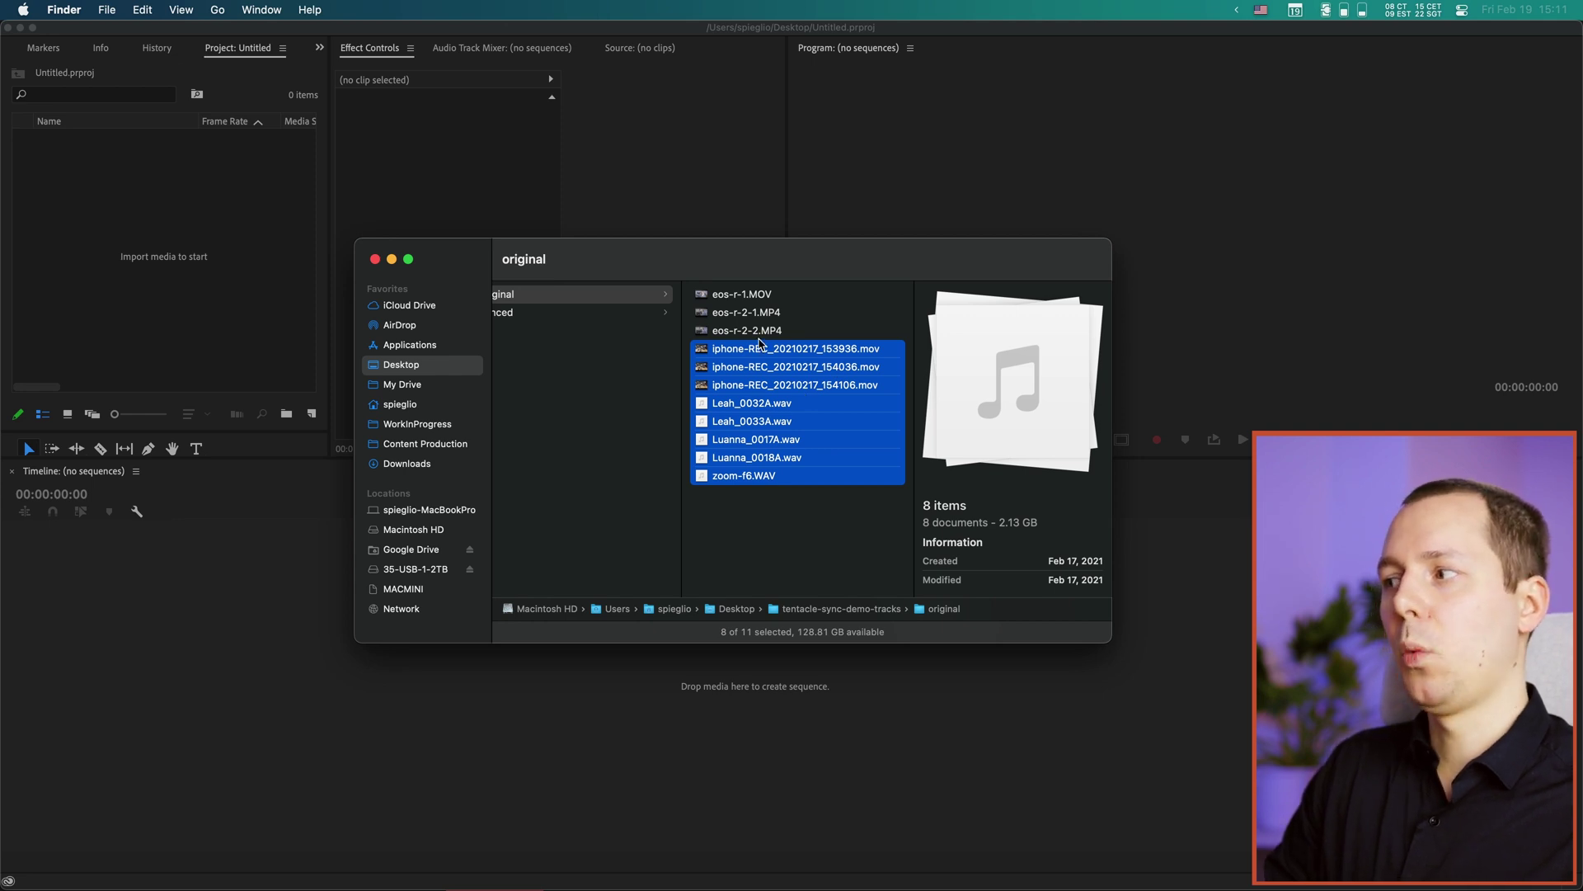
pyautogui.click(747, 348)
# Step: Drag all 11 files from the synced folder into the Project panel and select them
pyautogui.click(551, 315)
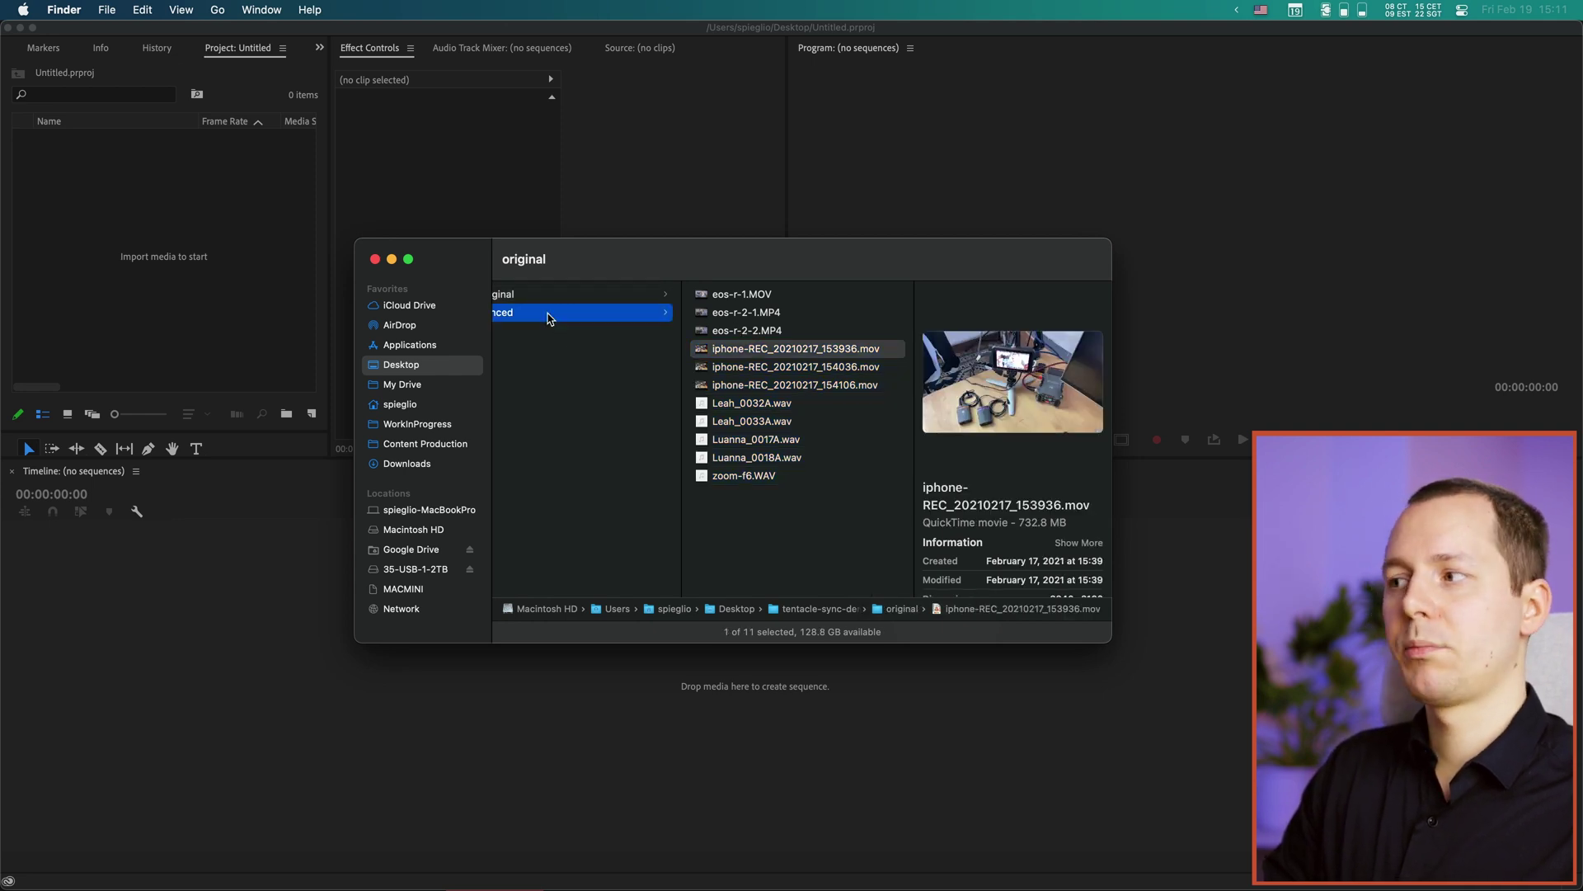
pyautogui.click(825, 295)
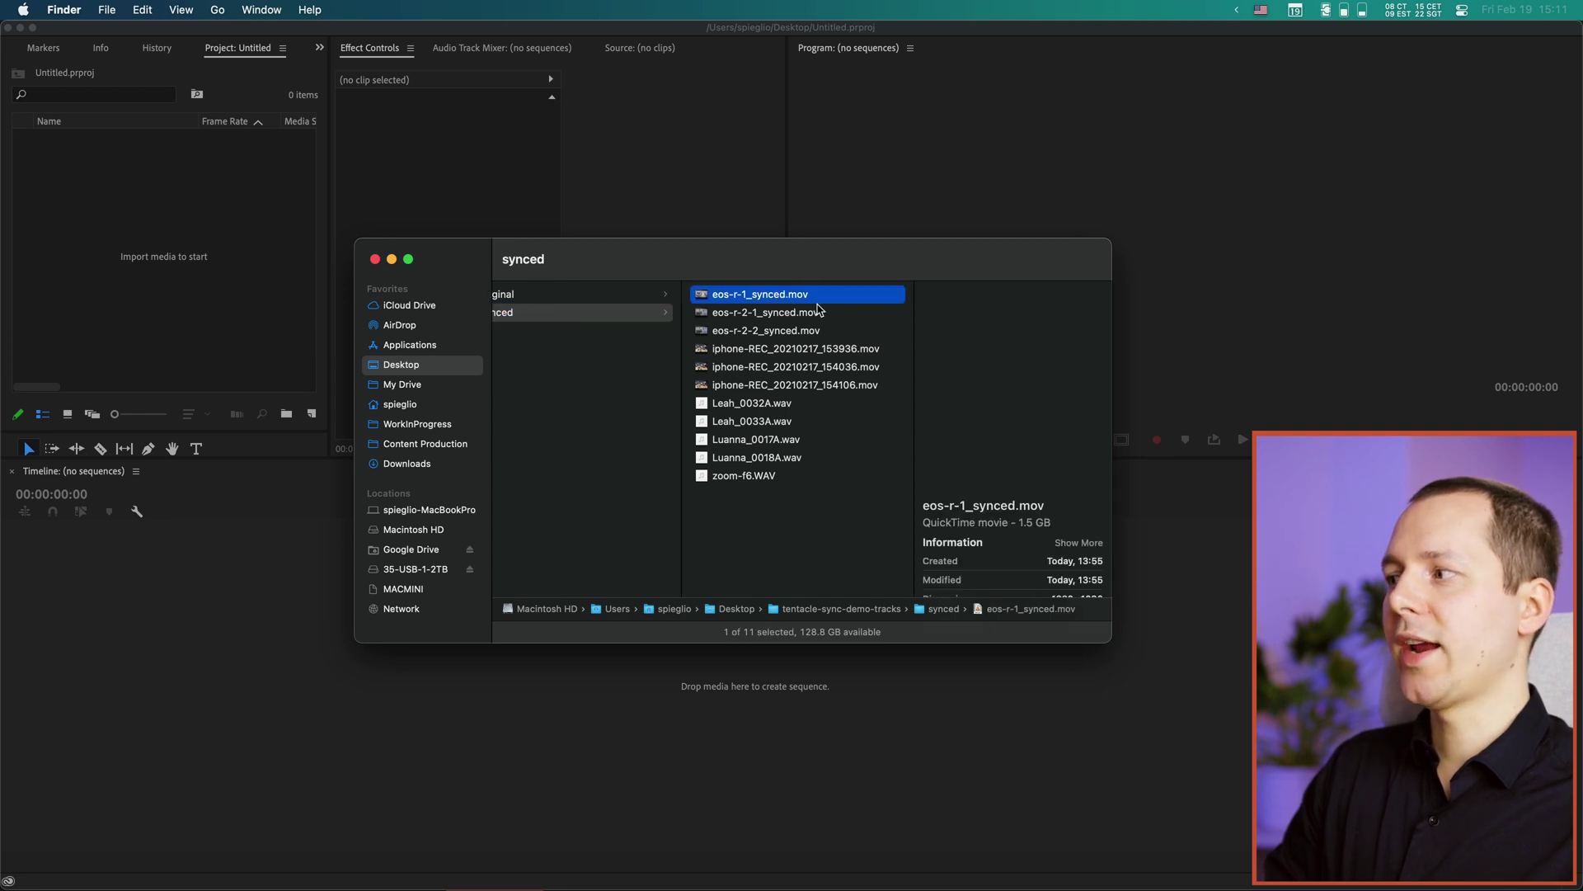
pyautogui.keyDown('shift'); pyautogui.click(771, 330); pyautogui.keyUp('shift')
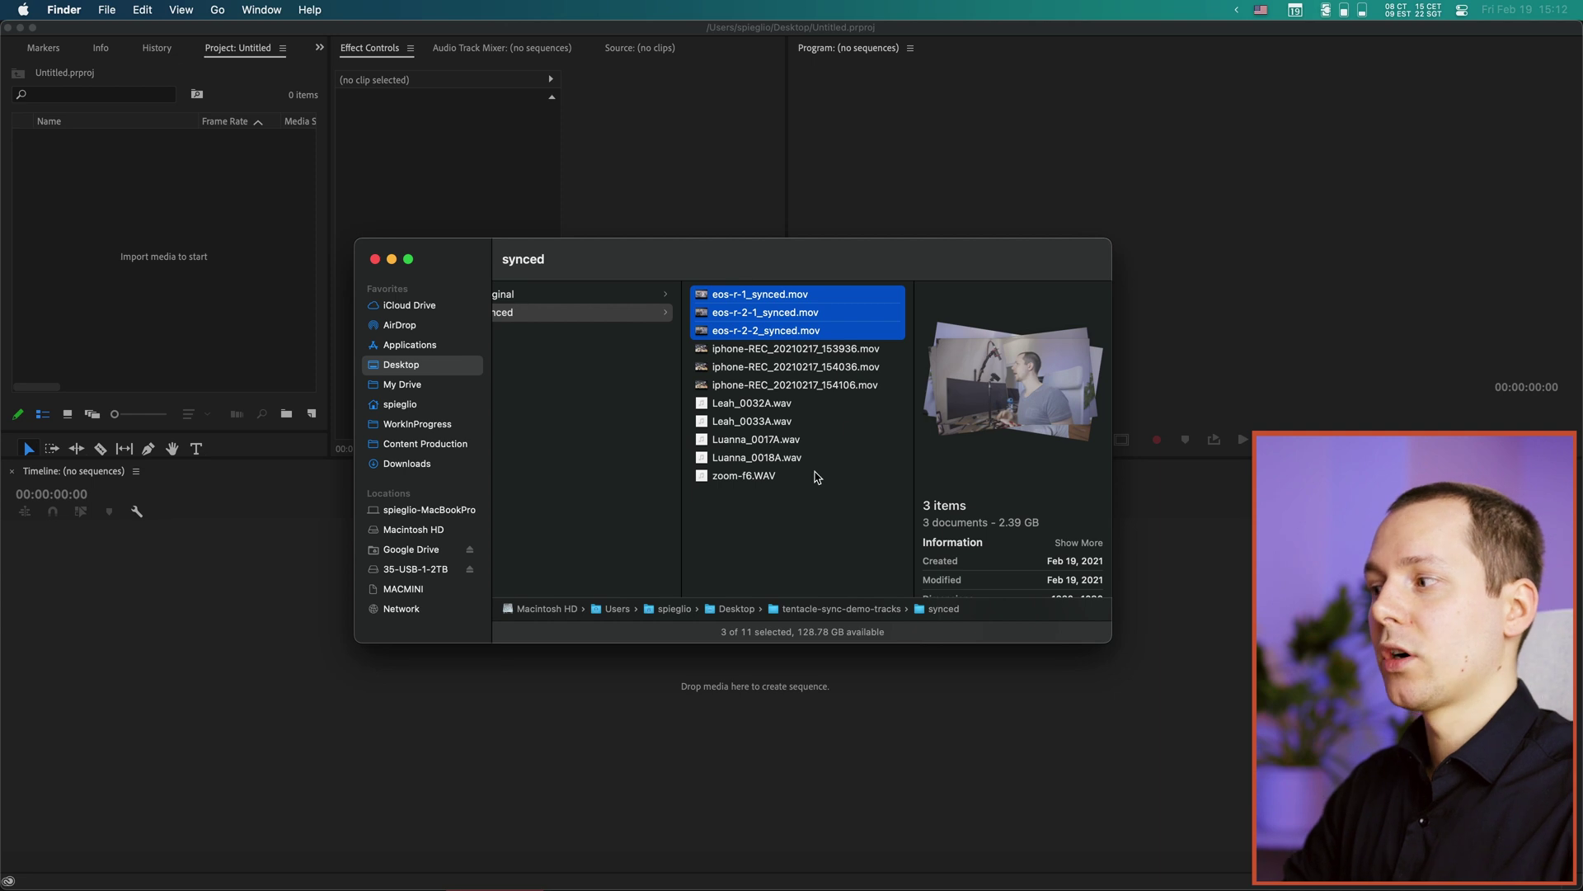
pyautogui.moveTo(833, 529); pyautogui.dragTo(141, 249)
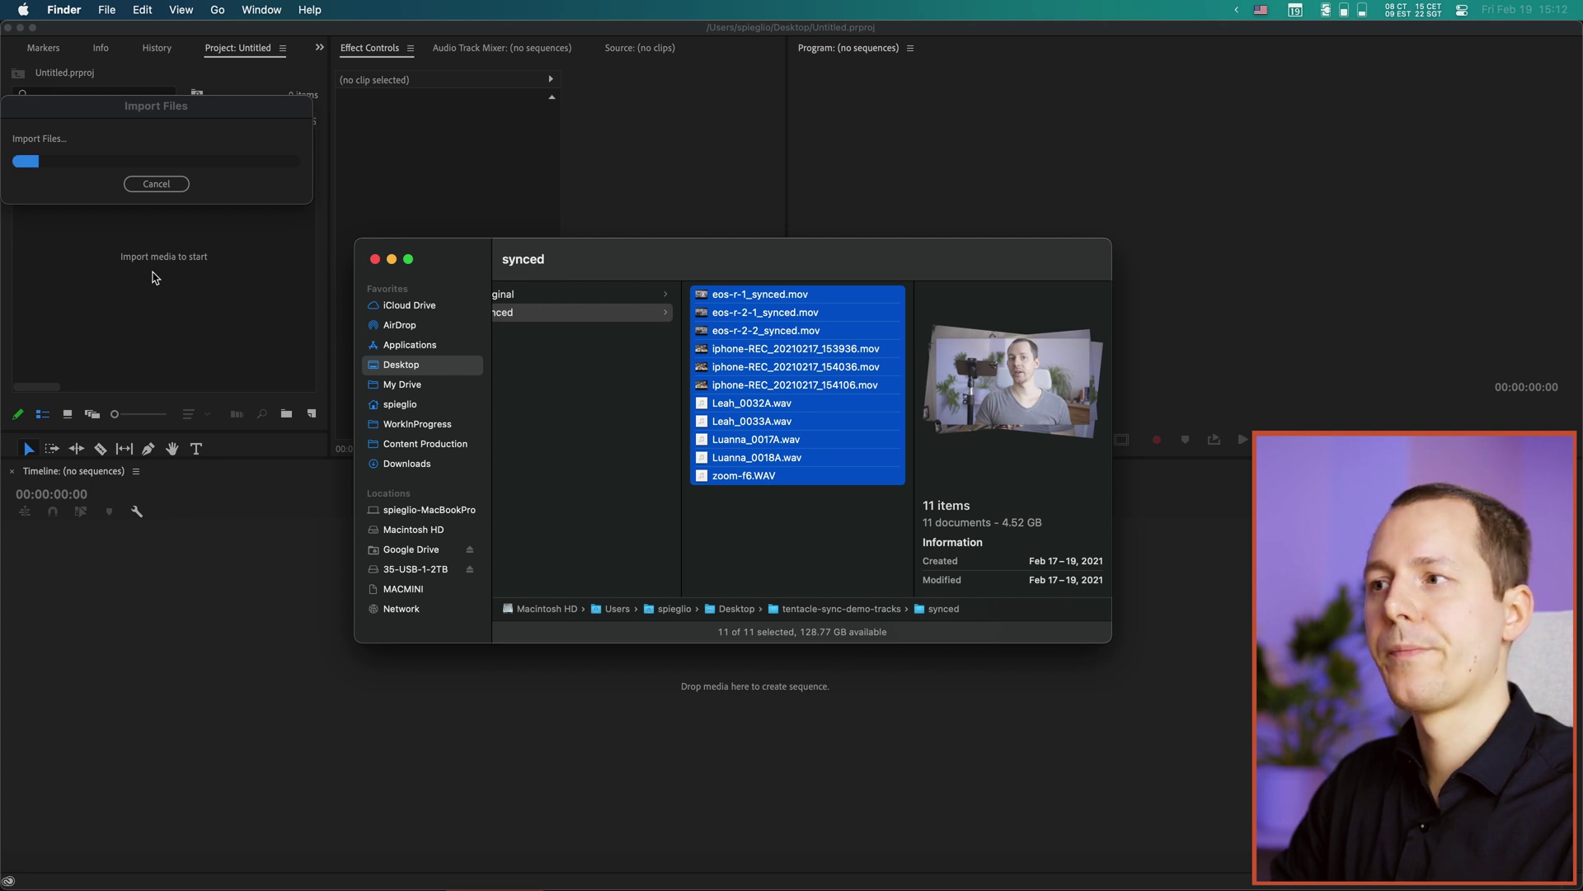
pyautogui.moveTo(180, 376); pyautogui.dragTo(54, 124)
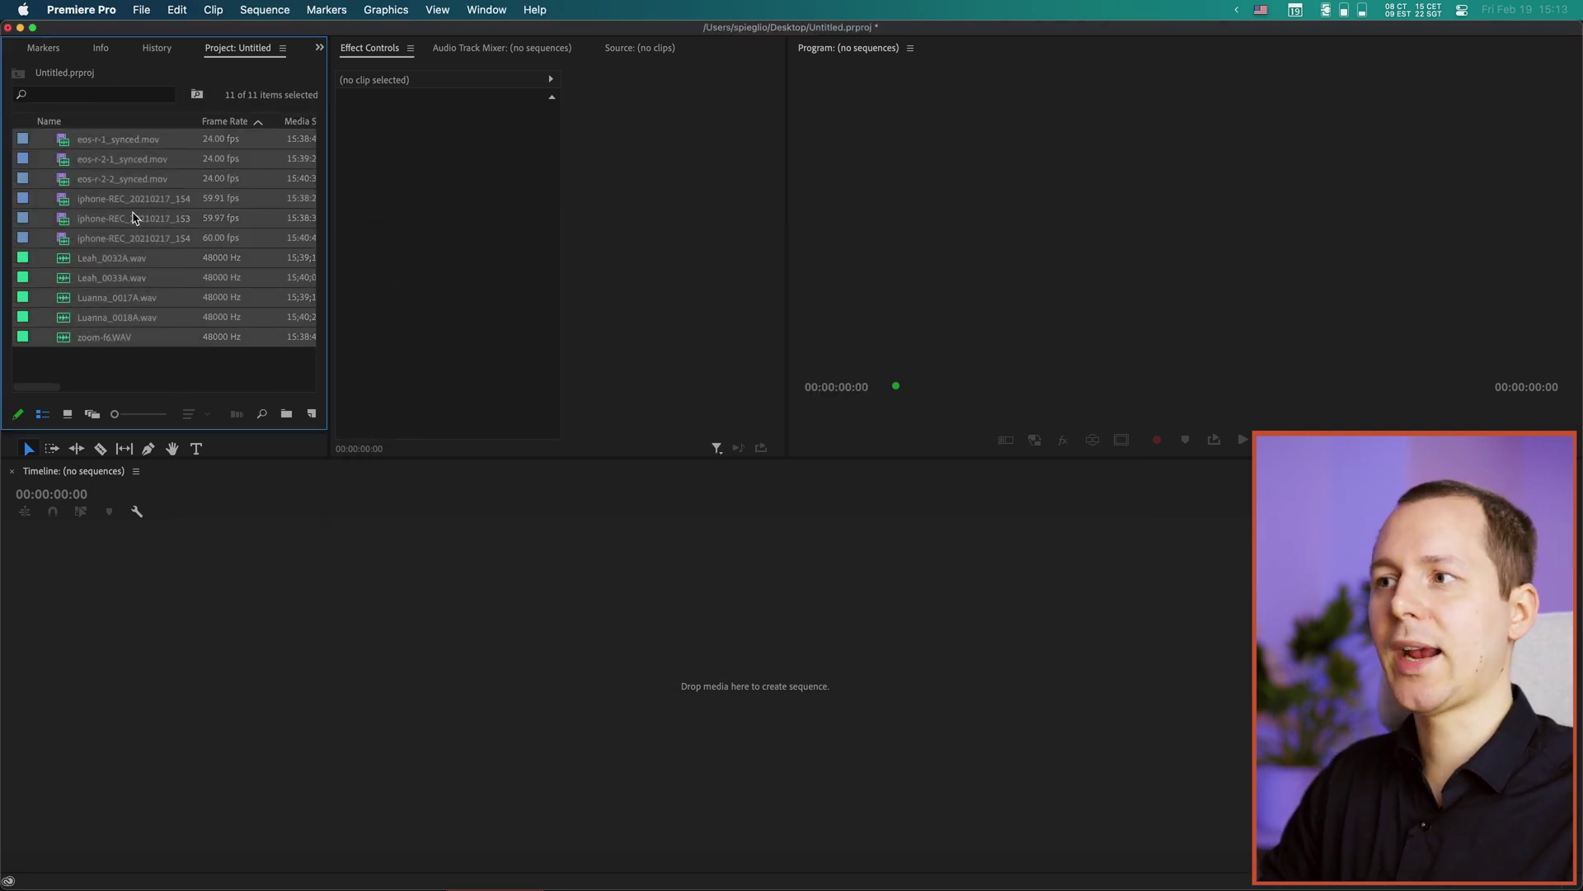
# Step: Make a Timecode-synced multicam source sequence from the 11 clips, moving sources to Processed Clips
pyautogui.rightClick(161, 250)
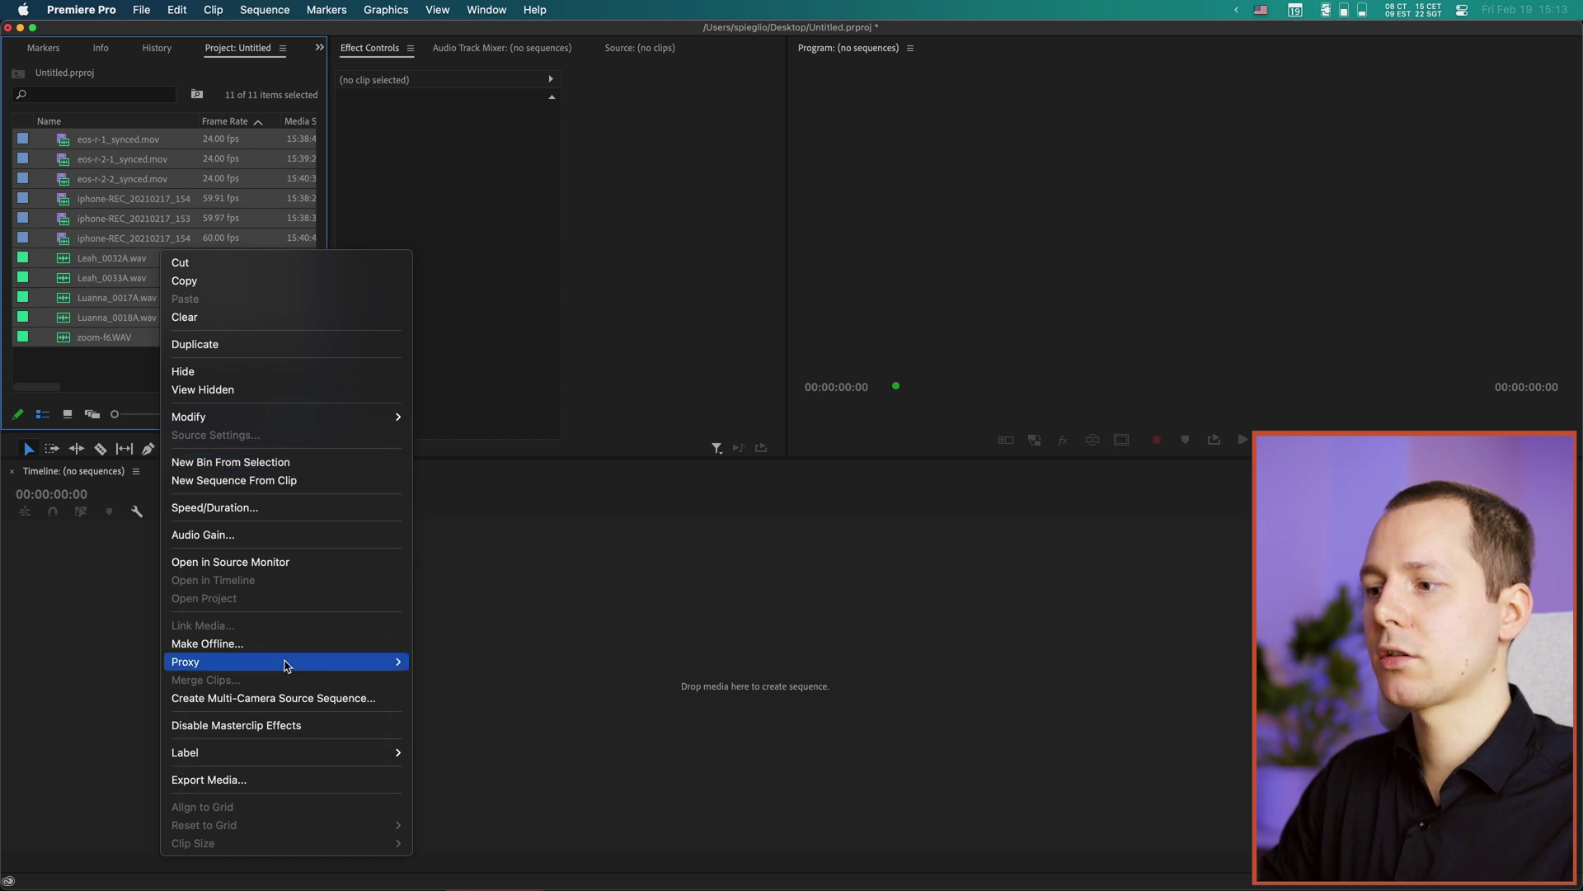
pyautogui.click(287, 698)
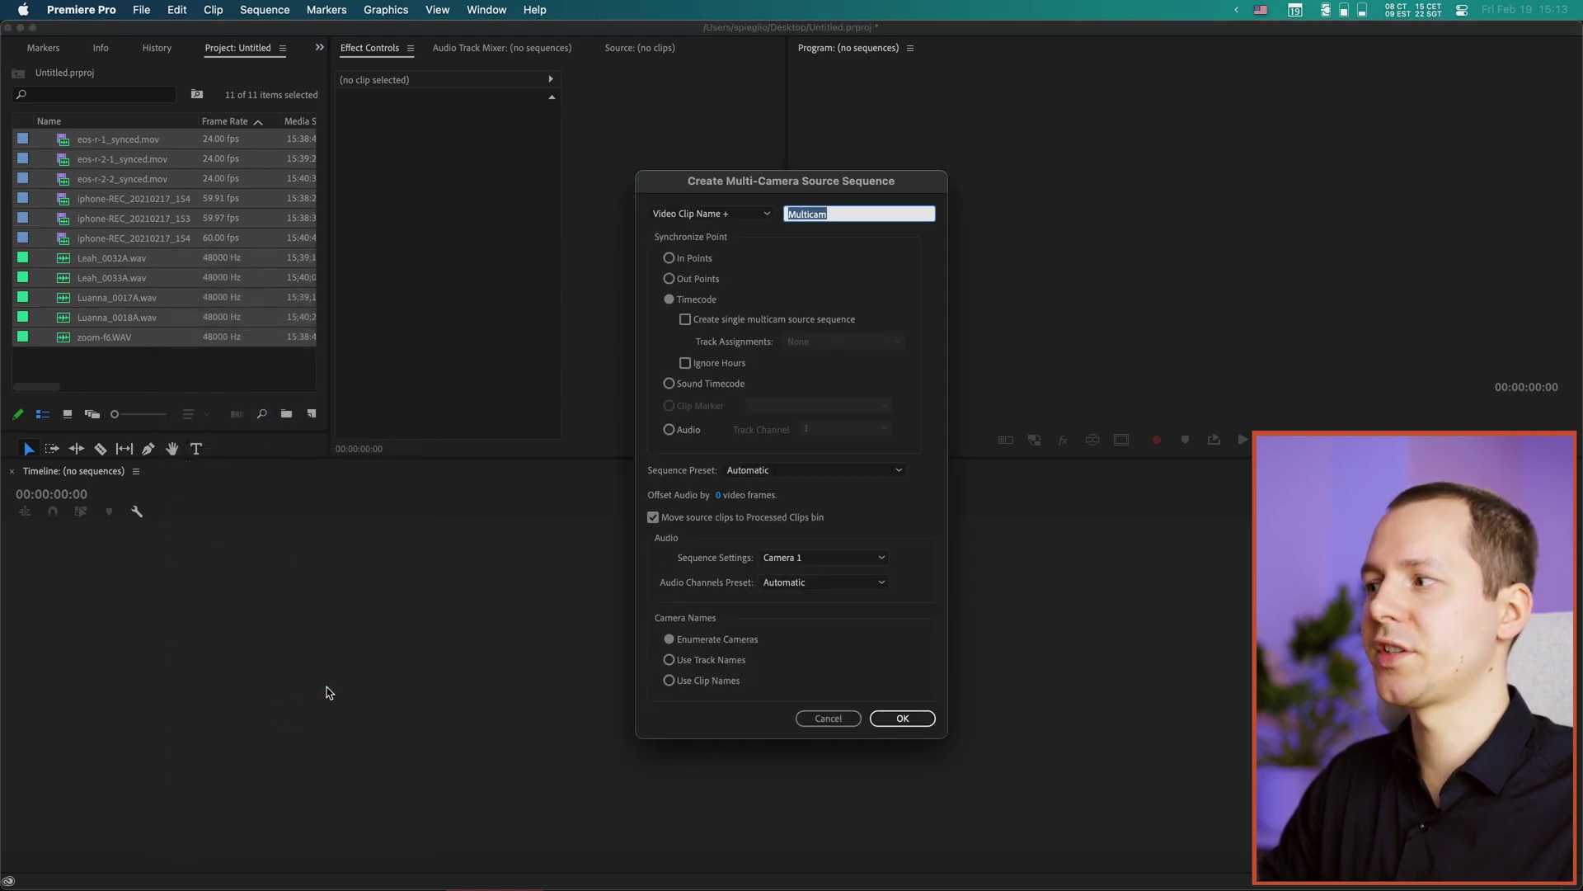
pyautogui.moveTo(781, 182); pyautogui.dragTo(666, 163)
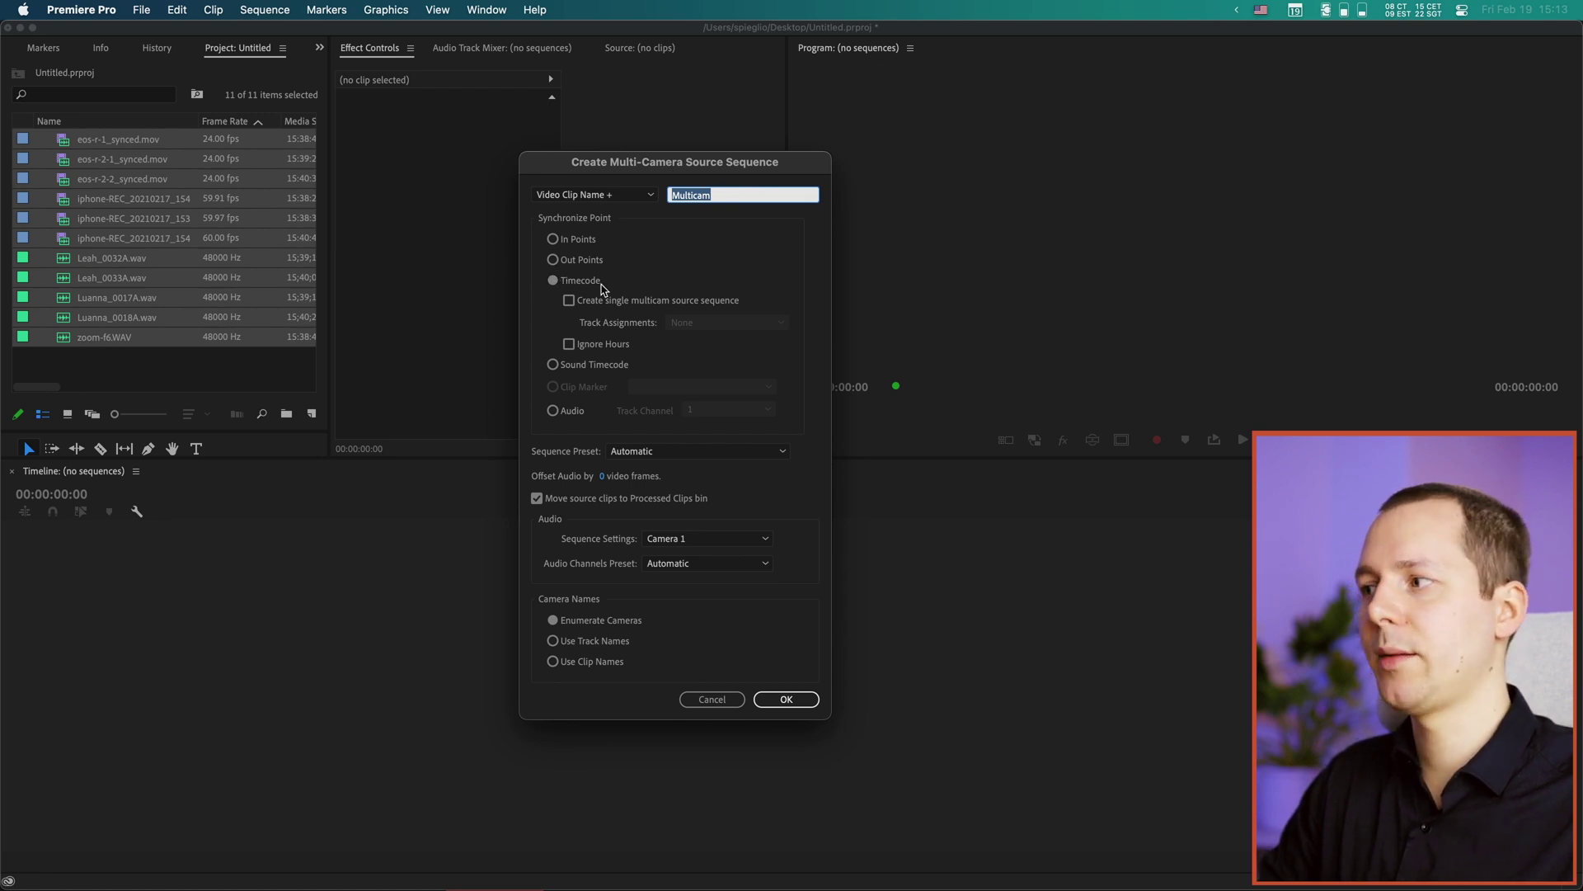
pyautogui.click(703, 452)
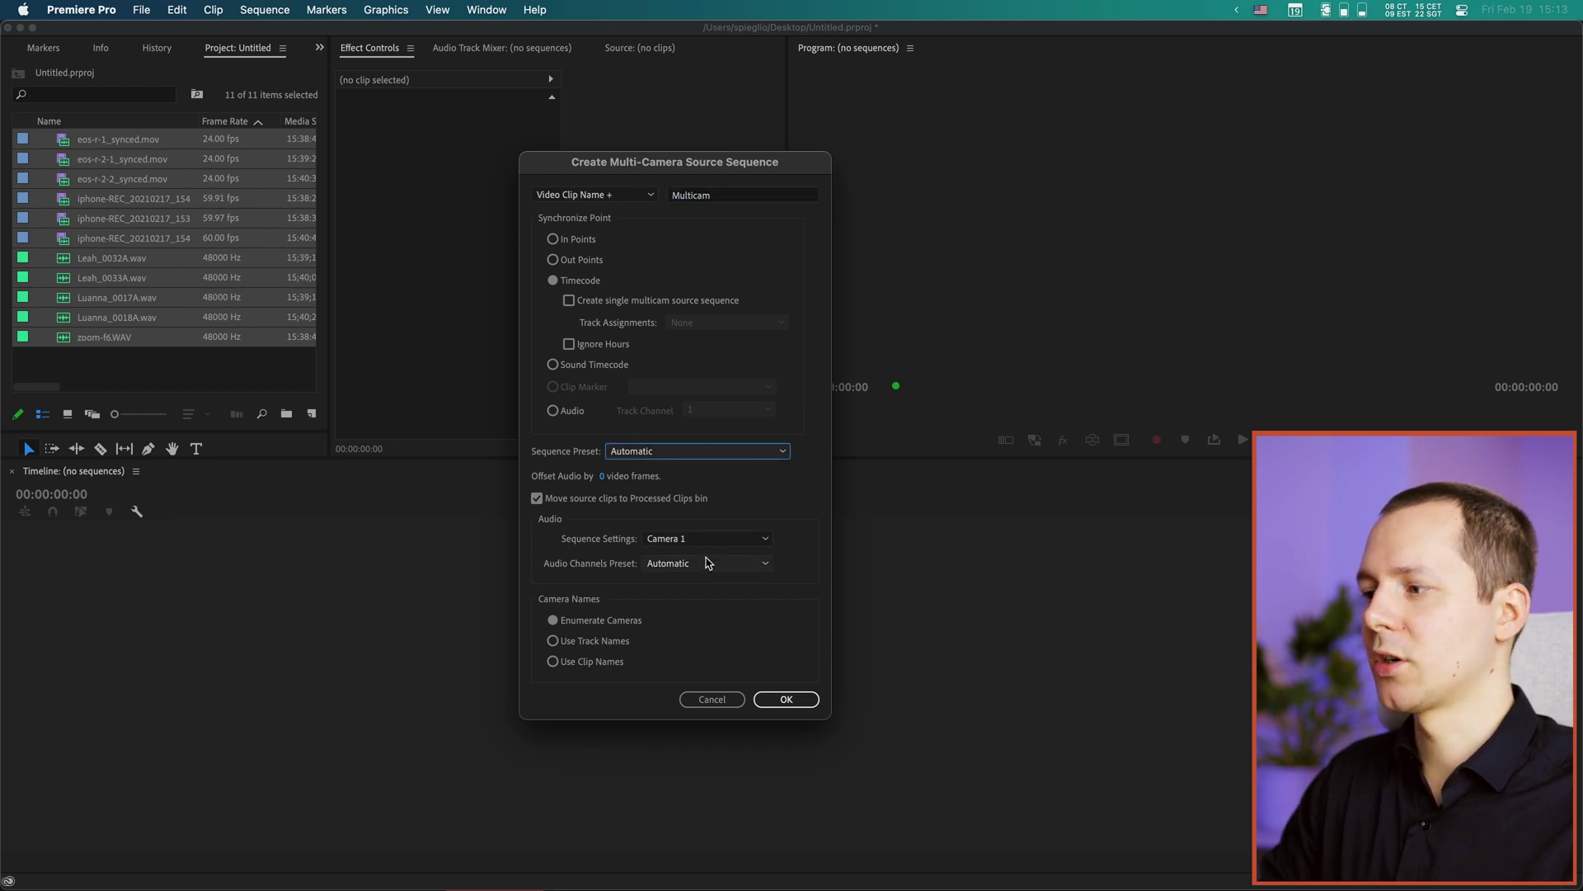
pyautogui.click(796, 701)
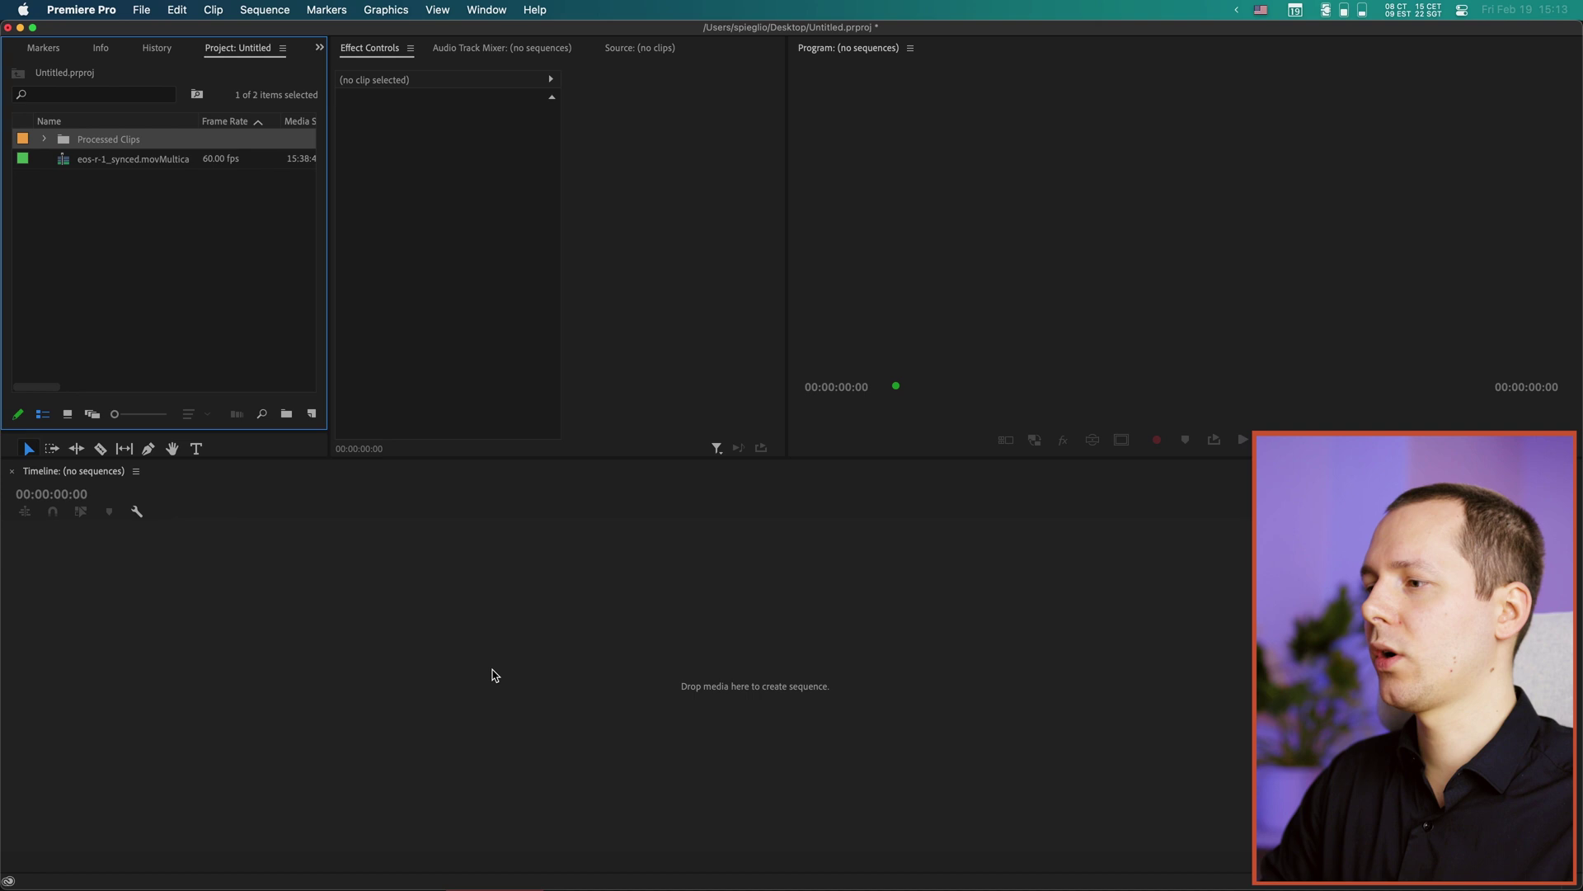
# Step: Open the eos-r-1_synced.movMulticam sequence in the timeline and select the iPhone clip pairs
pyautogui.click(61, 162)
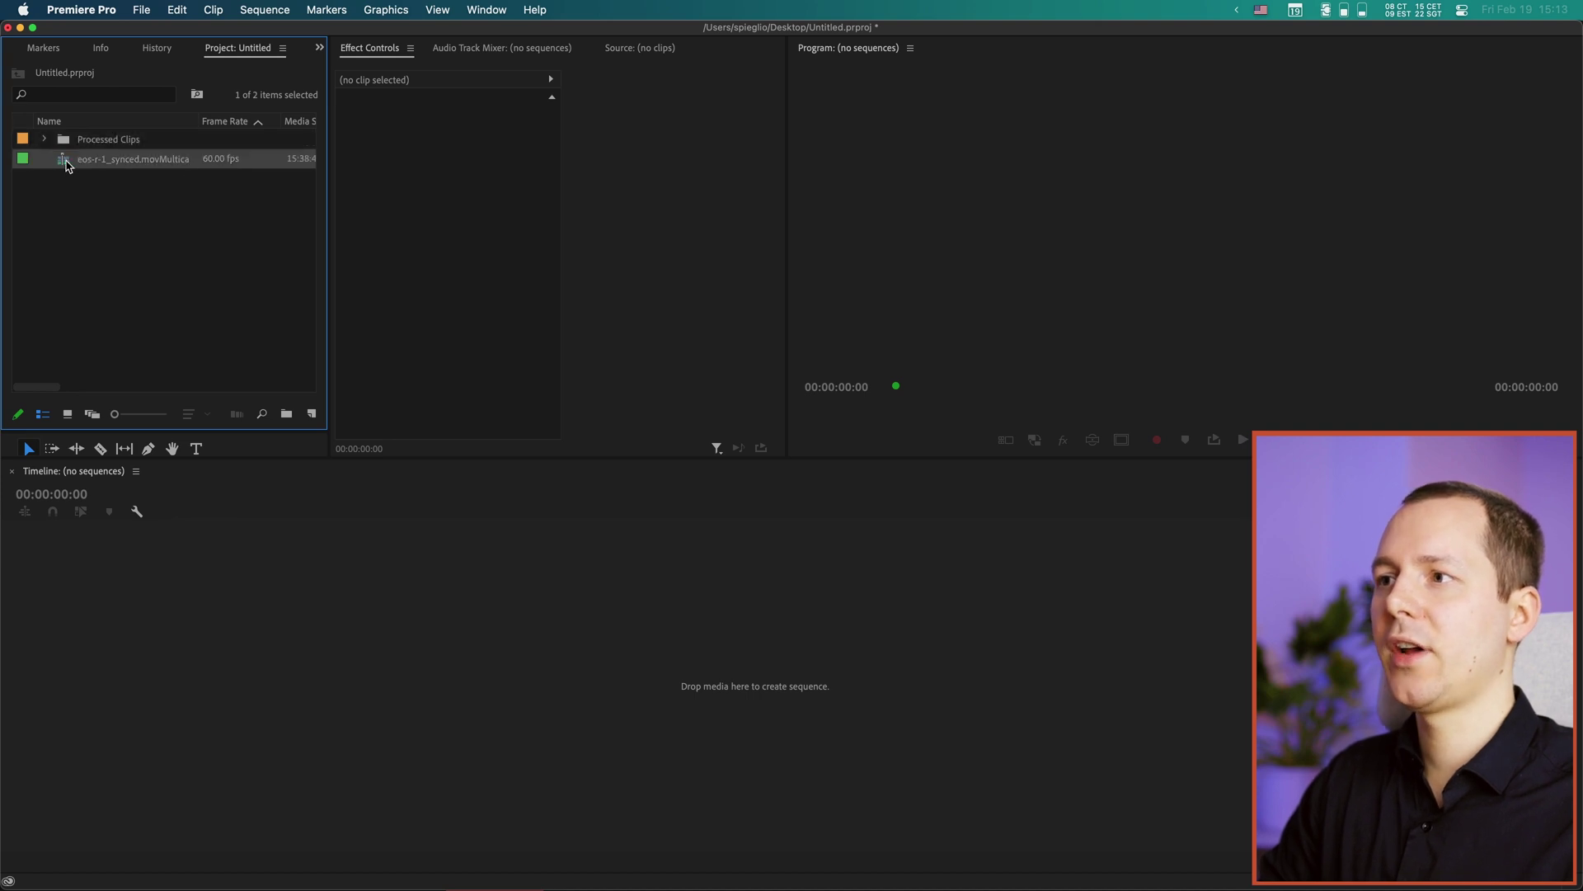
pyautogui.doubleClick(66, 163)
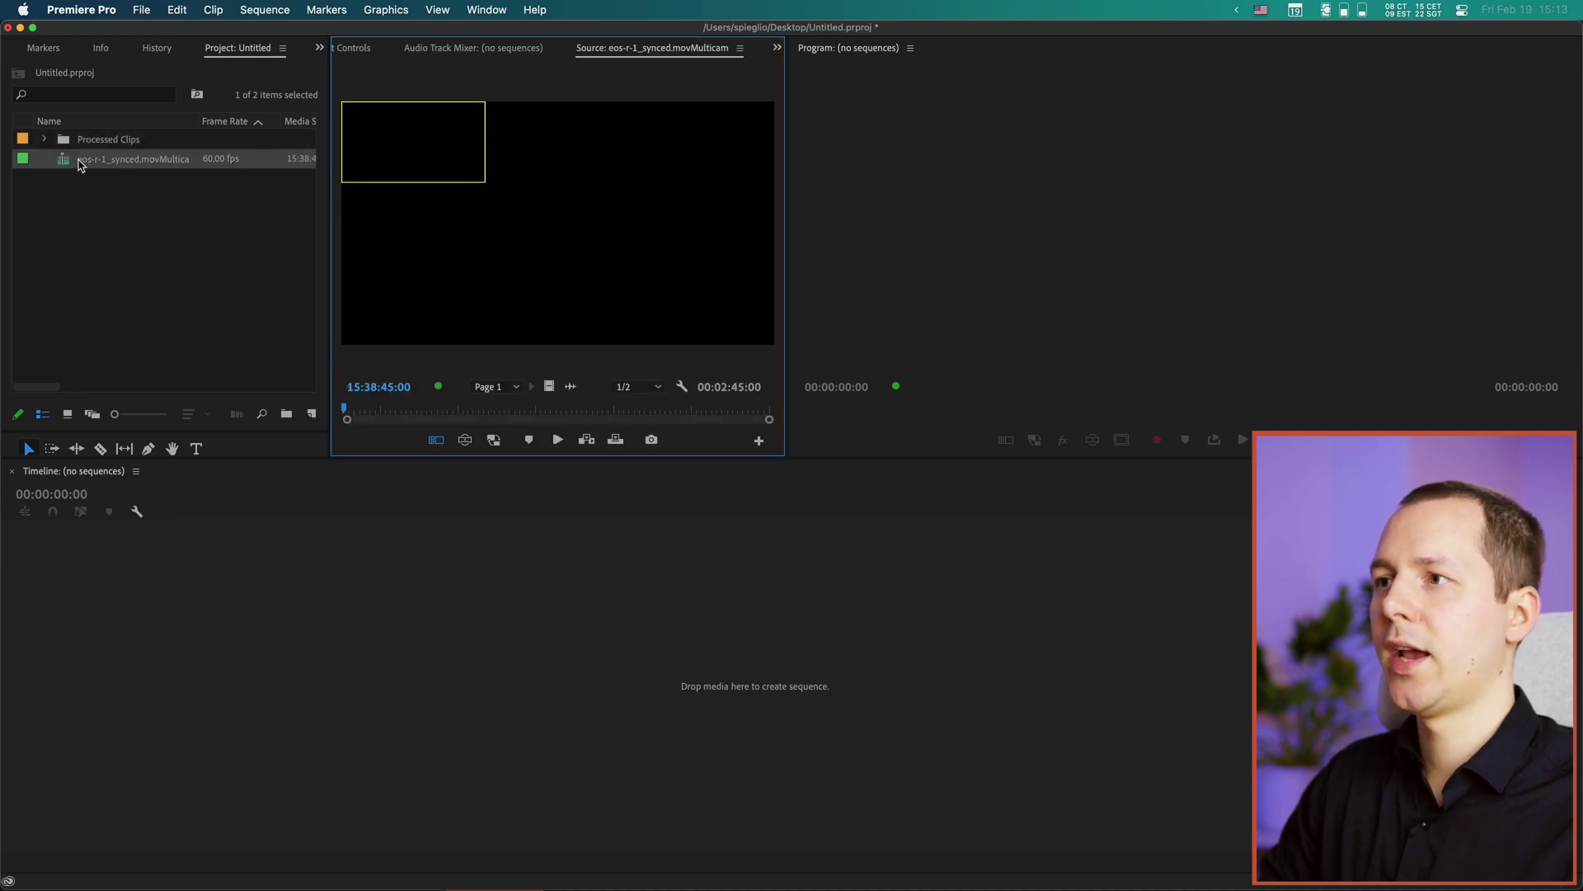
pyautogui.rightClick(82, 164)
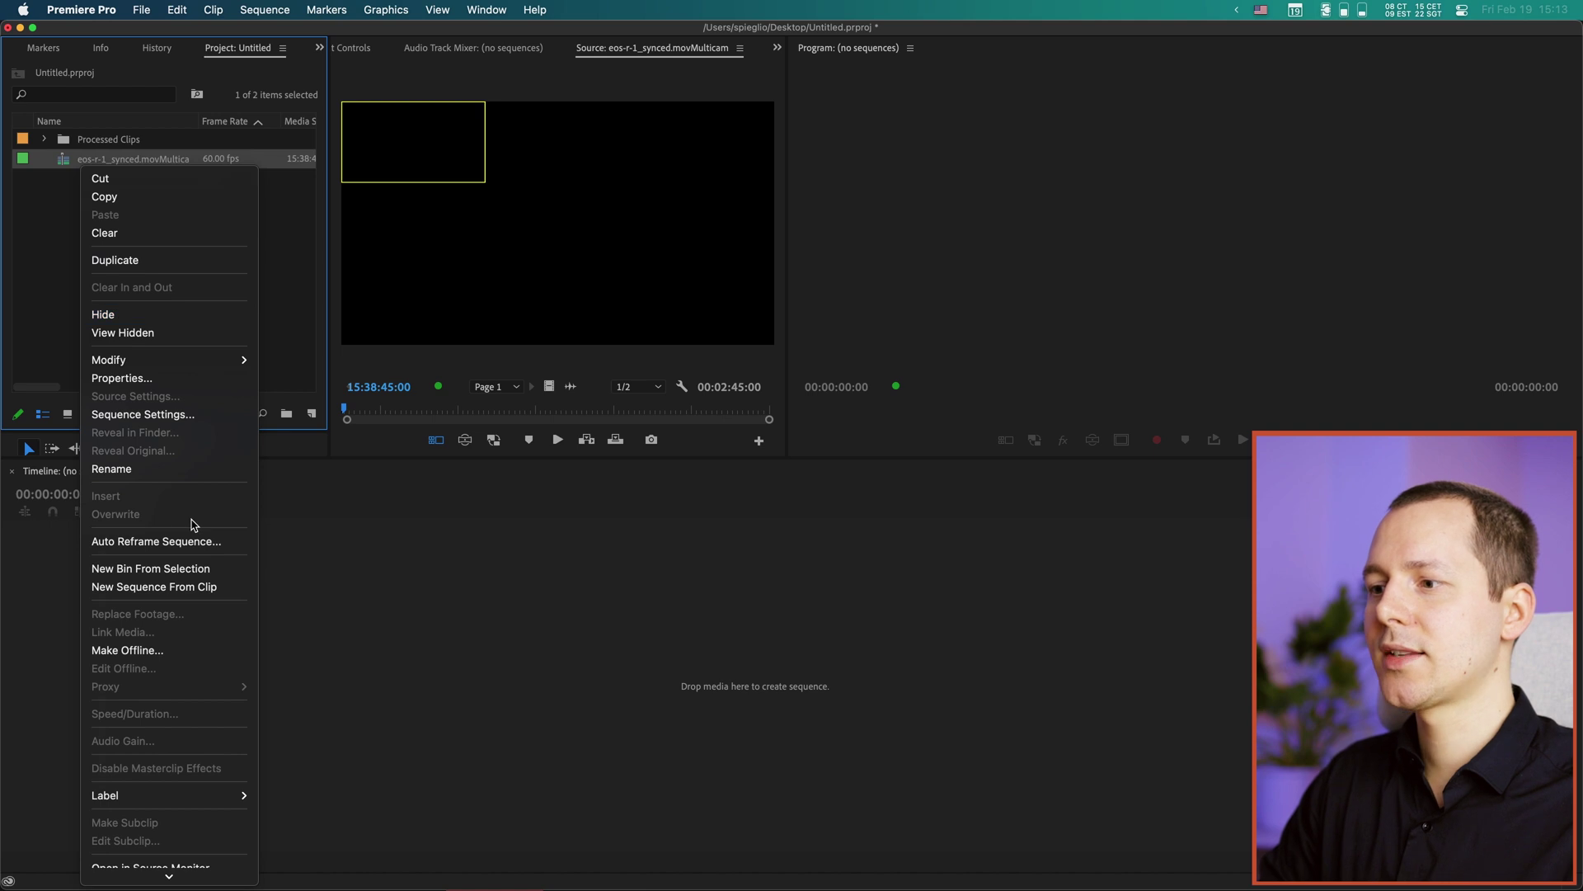
pyautogui.moveTo(169, 874)
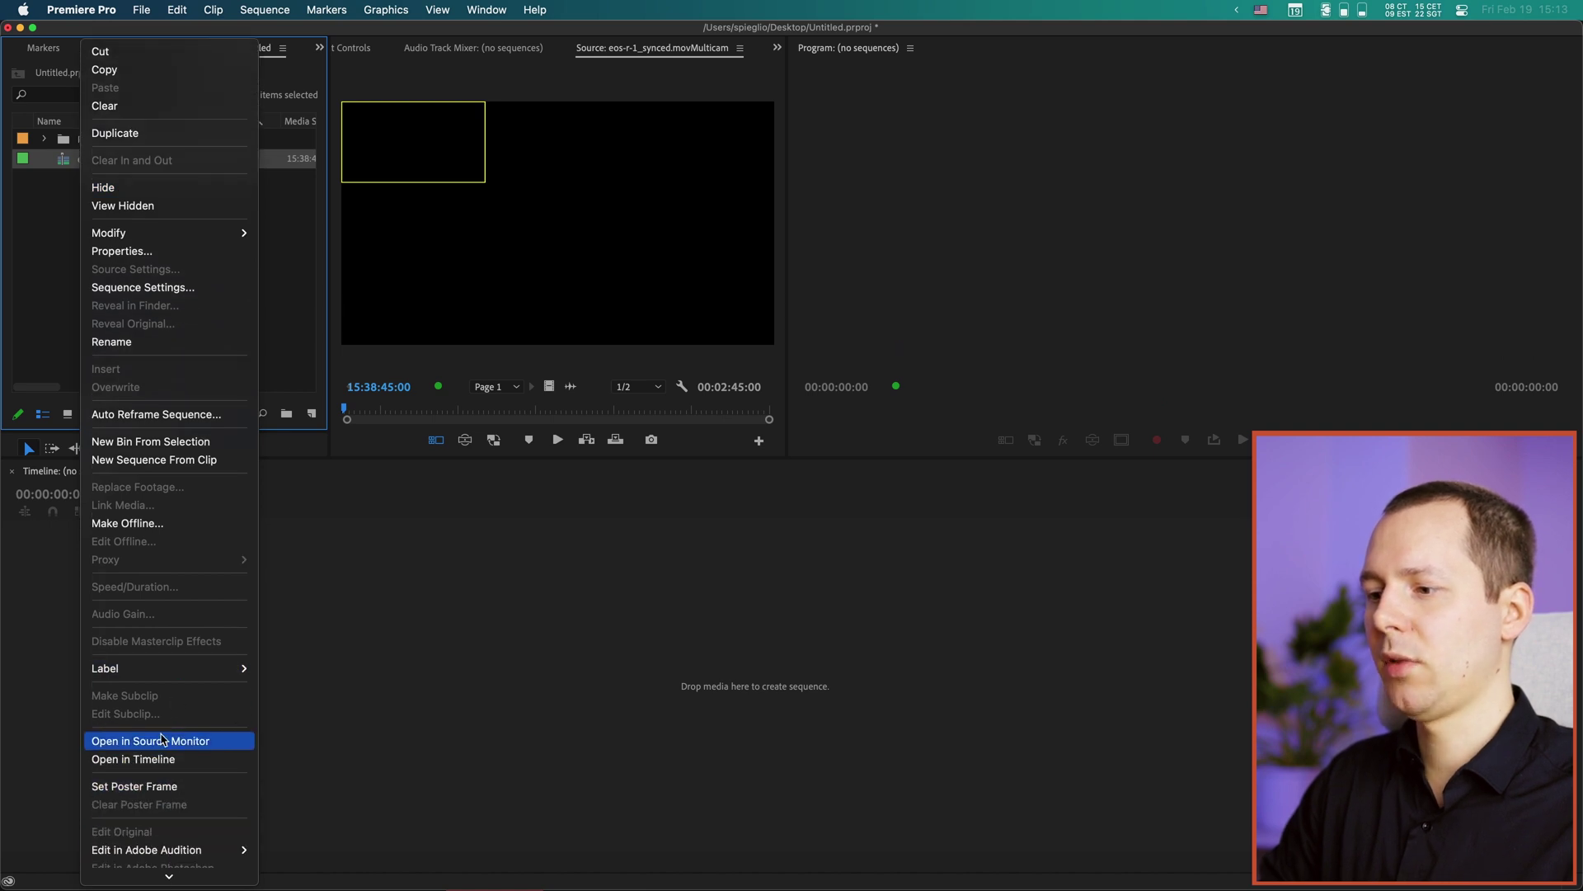
pyautogui.click(168, 760)
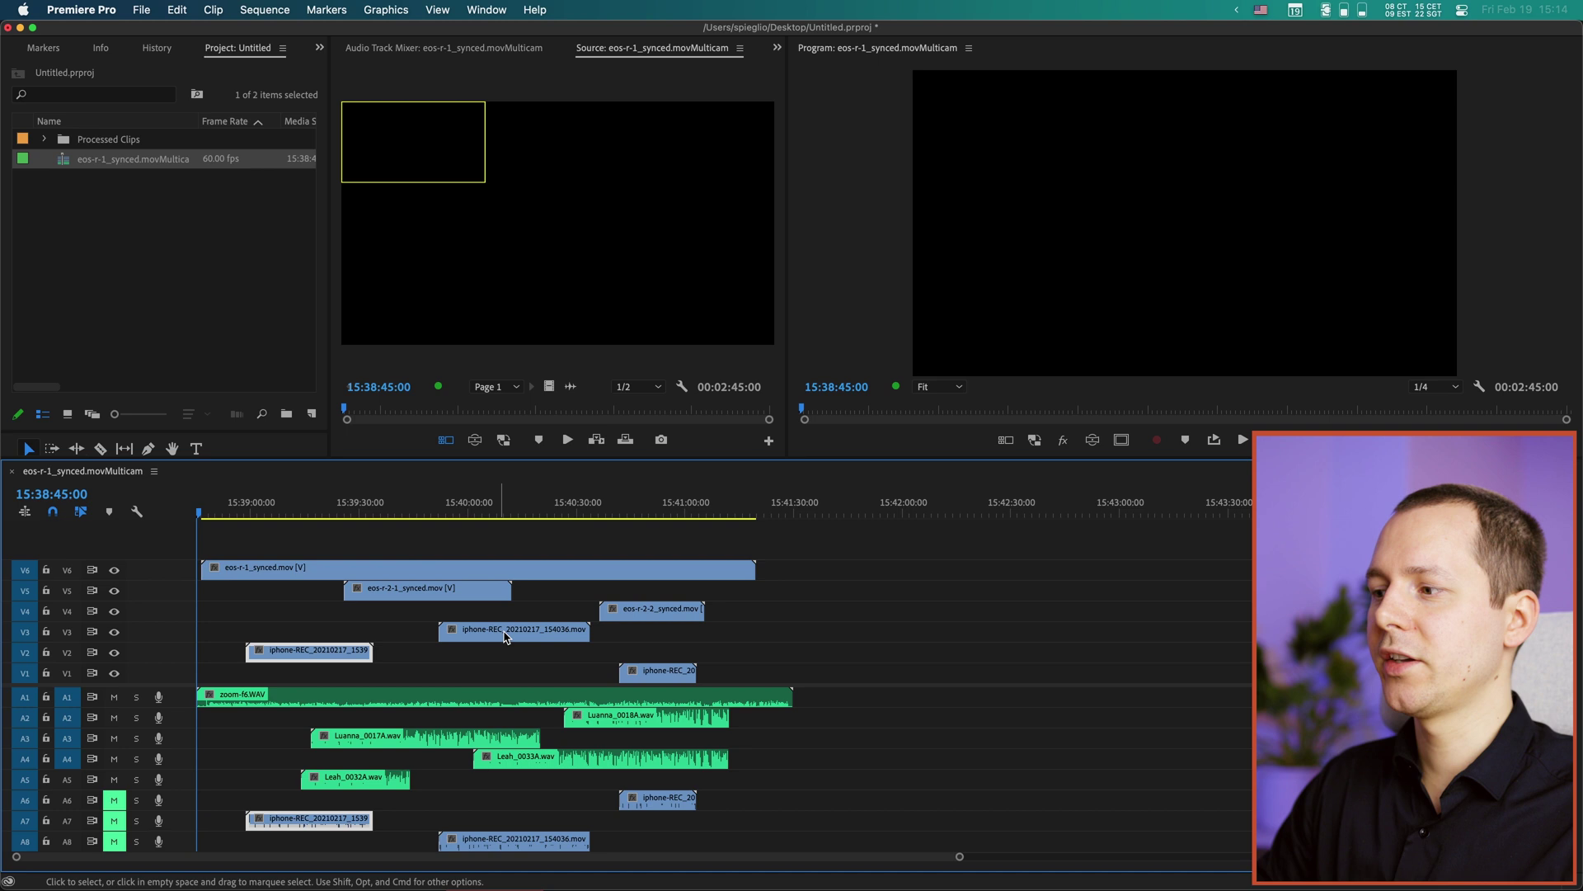
pyautogui.keyDown('shift'); pyautogui.click(516, 637); pyautogui.keyUp('shift')
pyautogui.keyDown('shift'); pyautogui.click(626, 673); pyautogui.keyUp('shift')
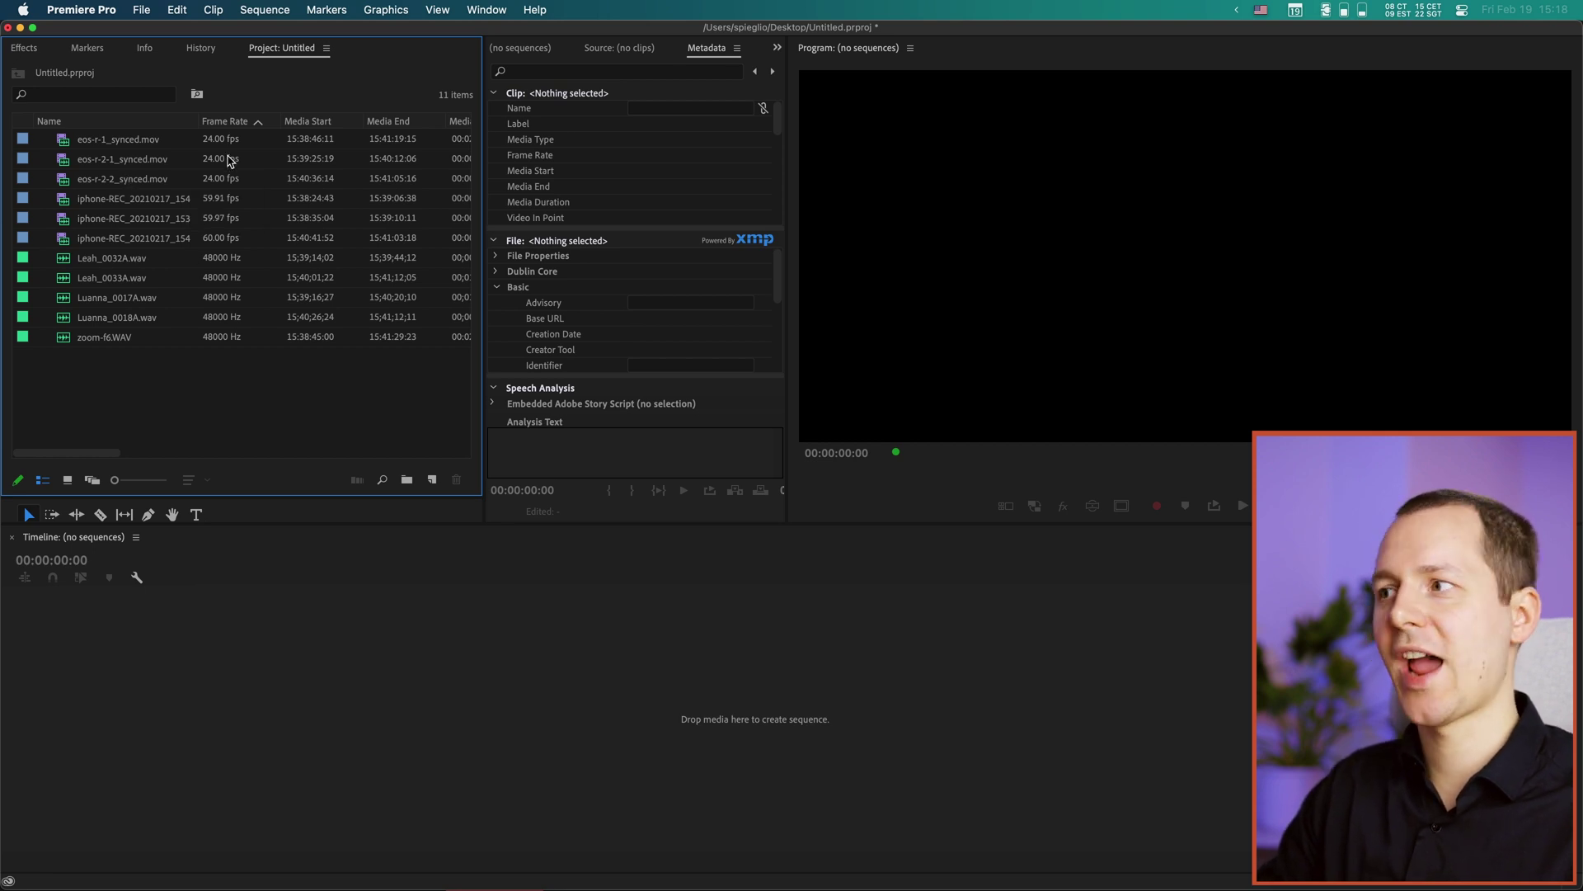
# Step: Choose the camera fields displayed in the Metadata panel
pyautogui.click(486, 9)
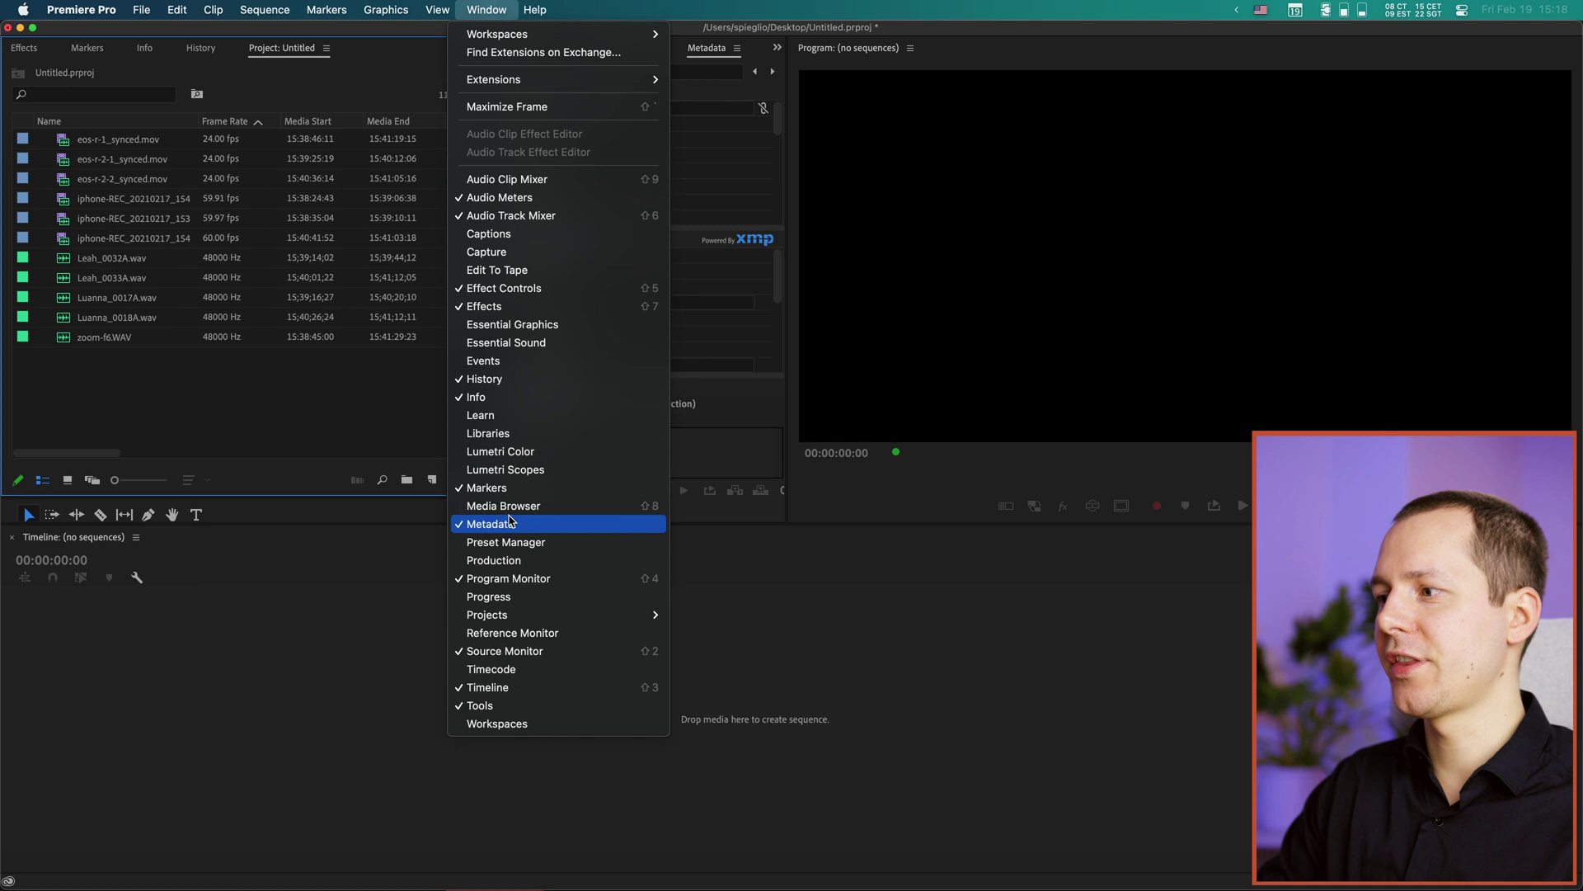
pyautogui.click(555, 527)
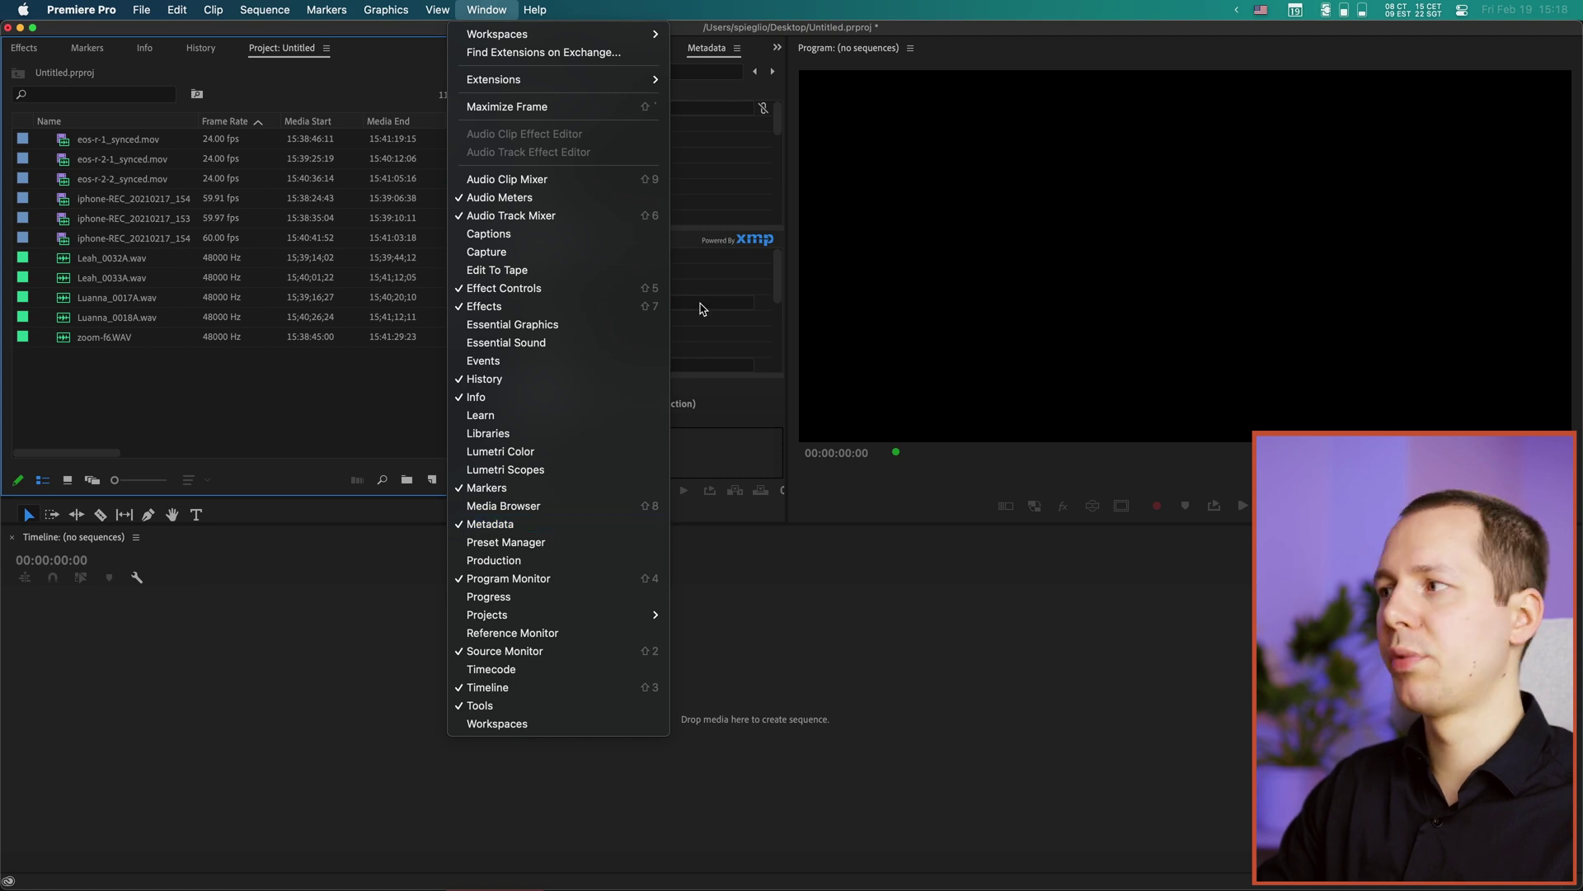
pyautogui.click(738, 50)
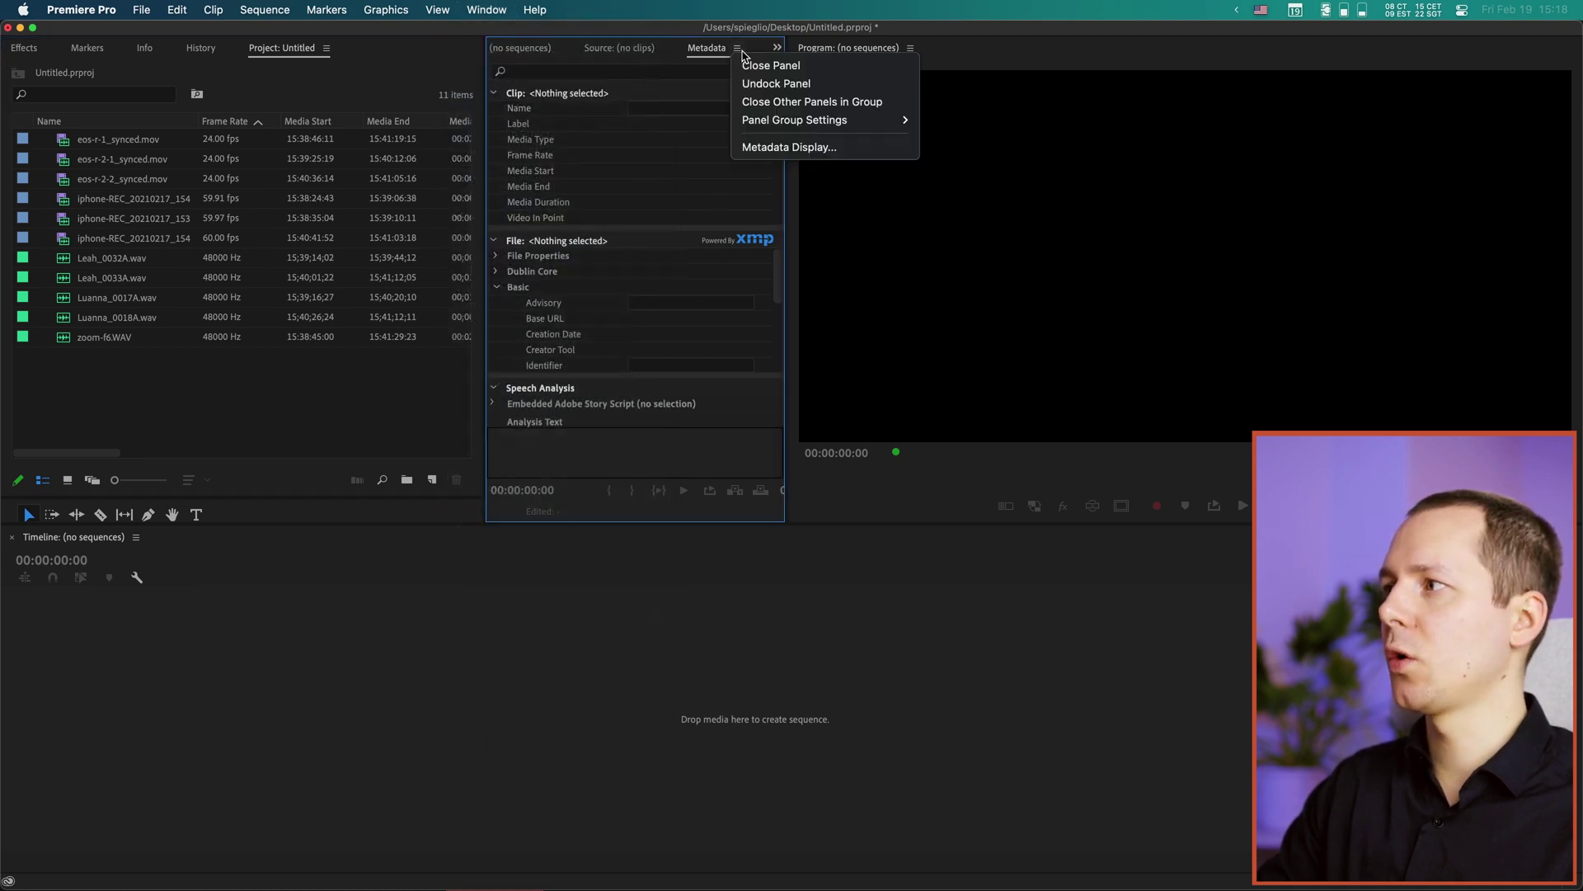
pyautogui.click(797, 148)
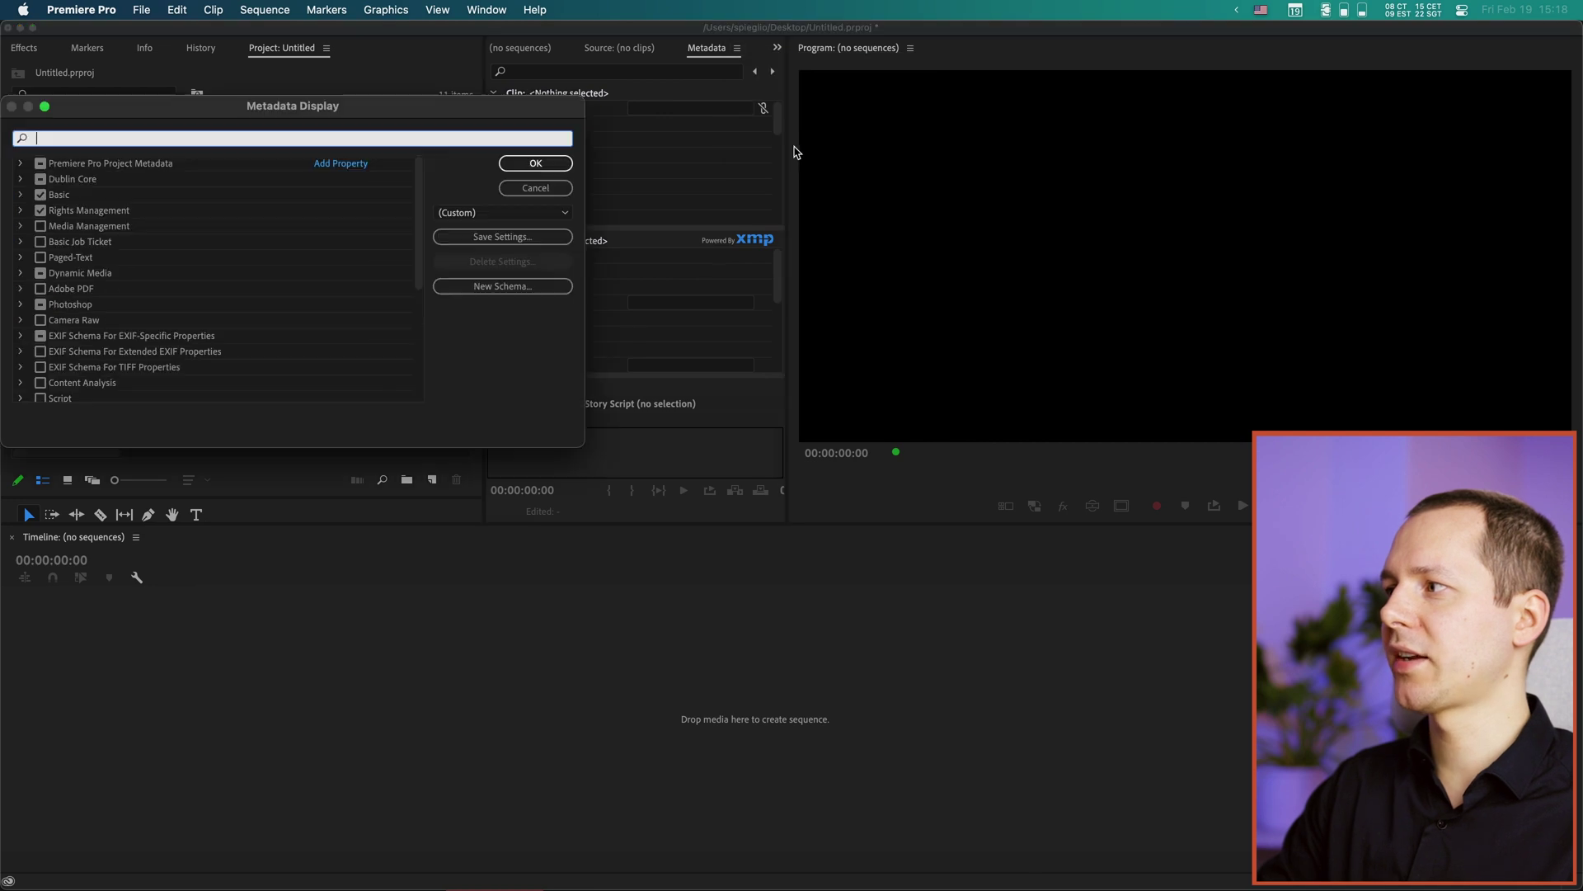
pyautogui.write('camera')
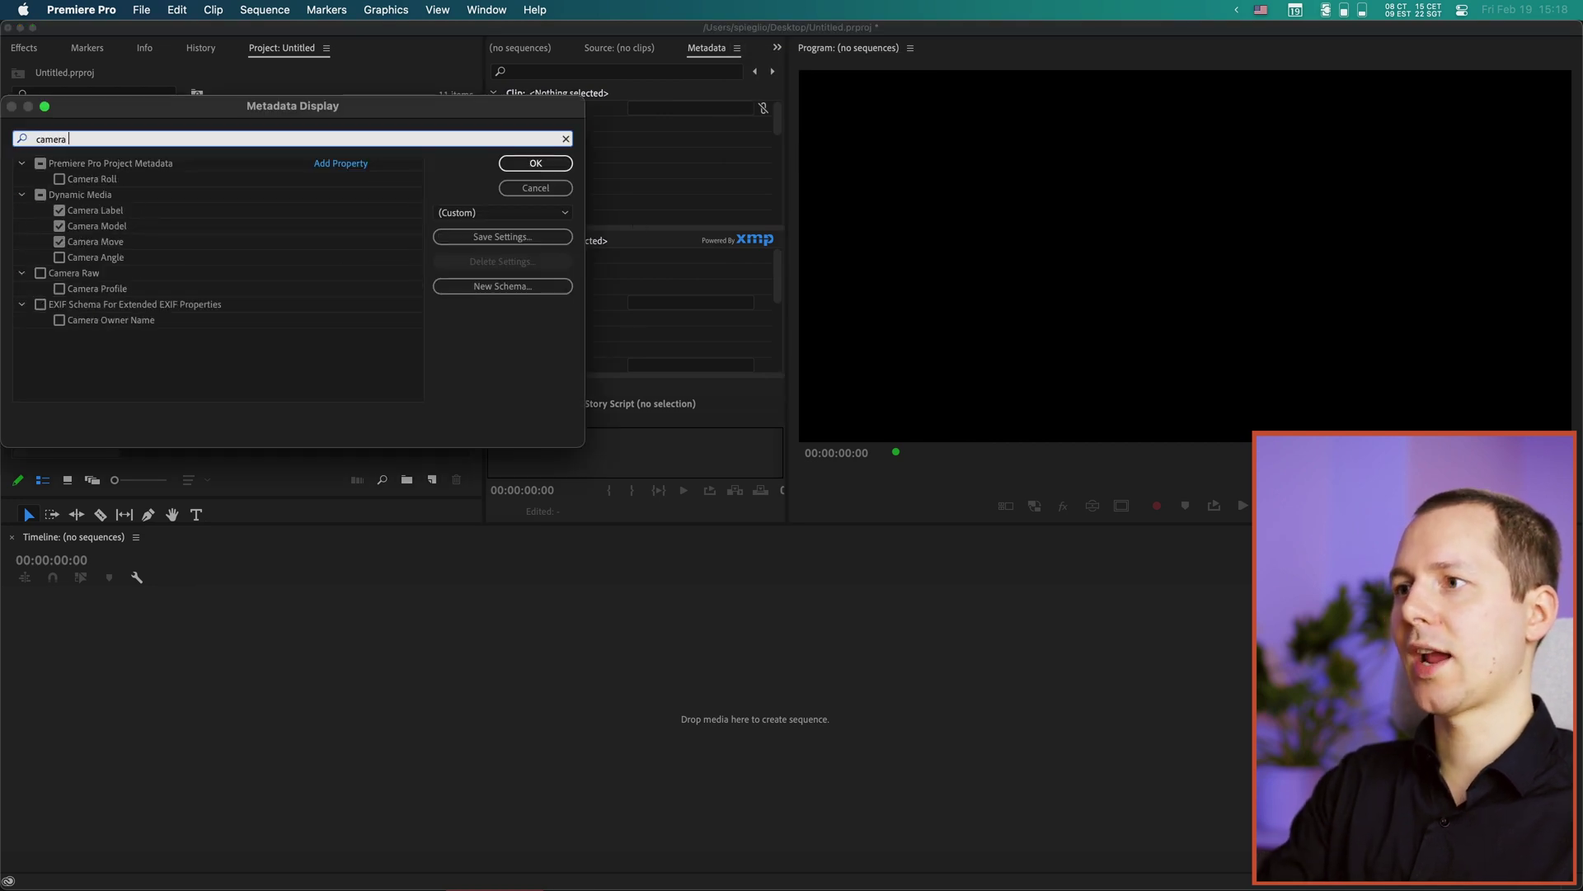
pyautogui.click(102, 212)
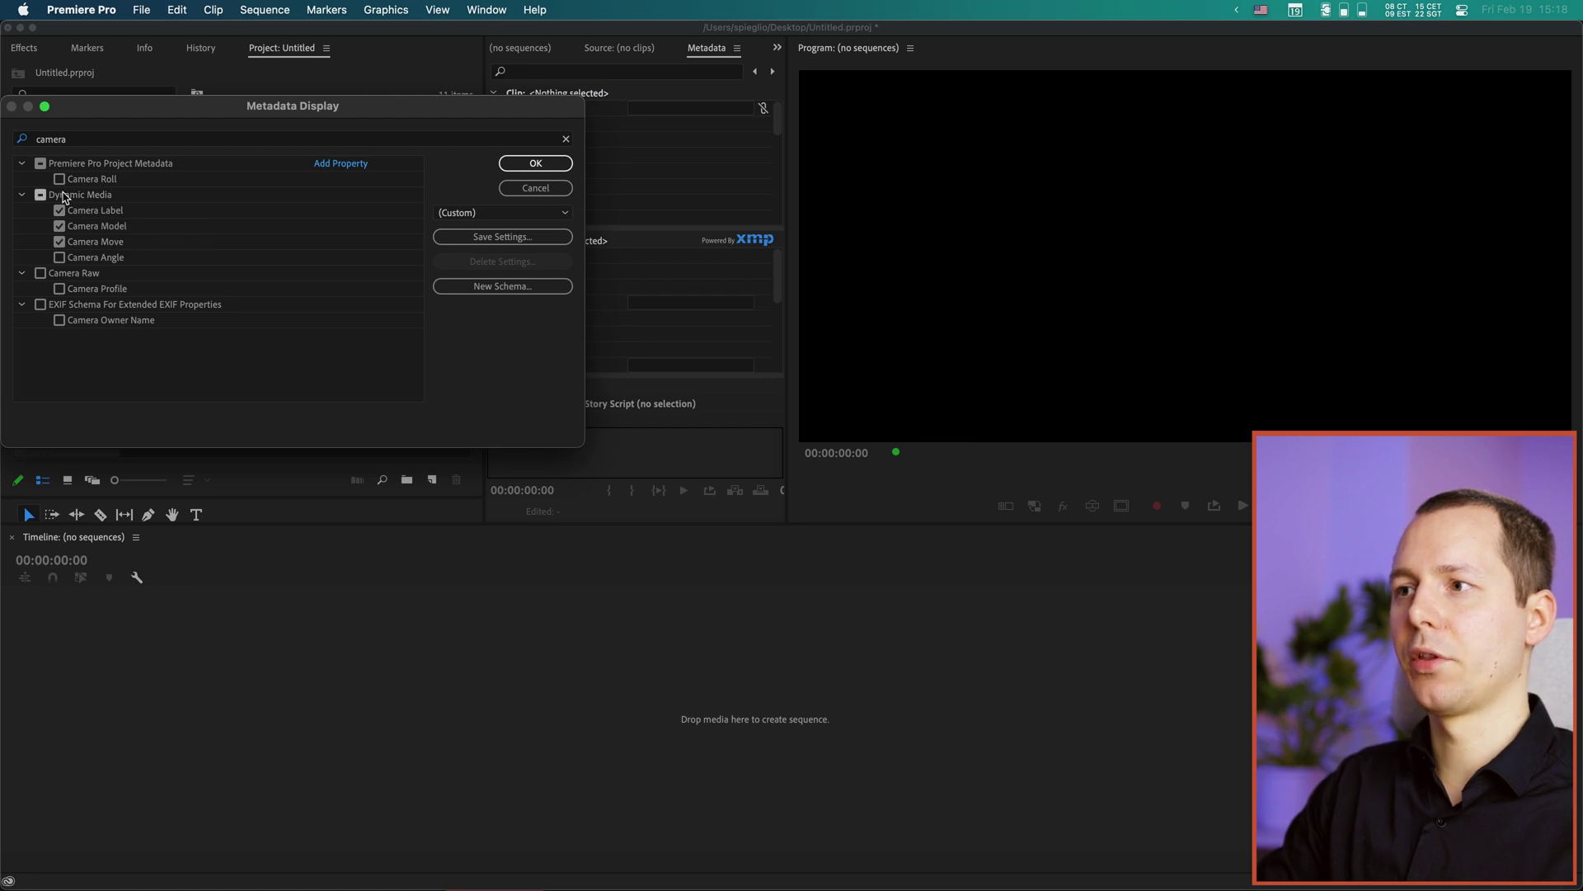
pyautogui.click(532, 164)
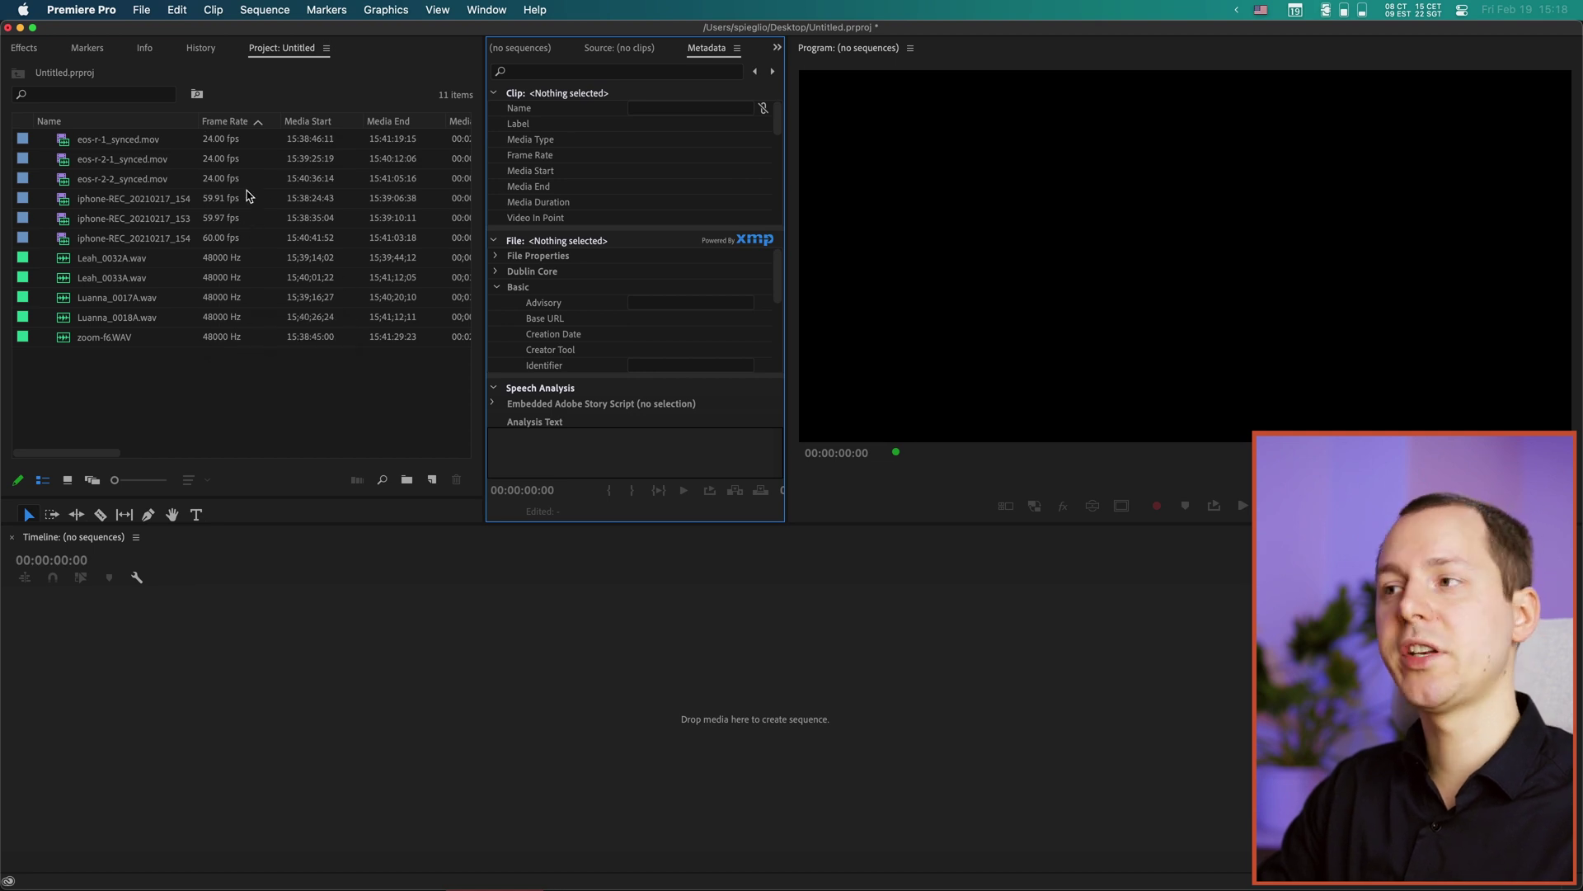
# Step: Tick Camera Label in the project list's metadata display settings
pyautogui.rightClick(297, 125)
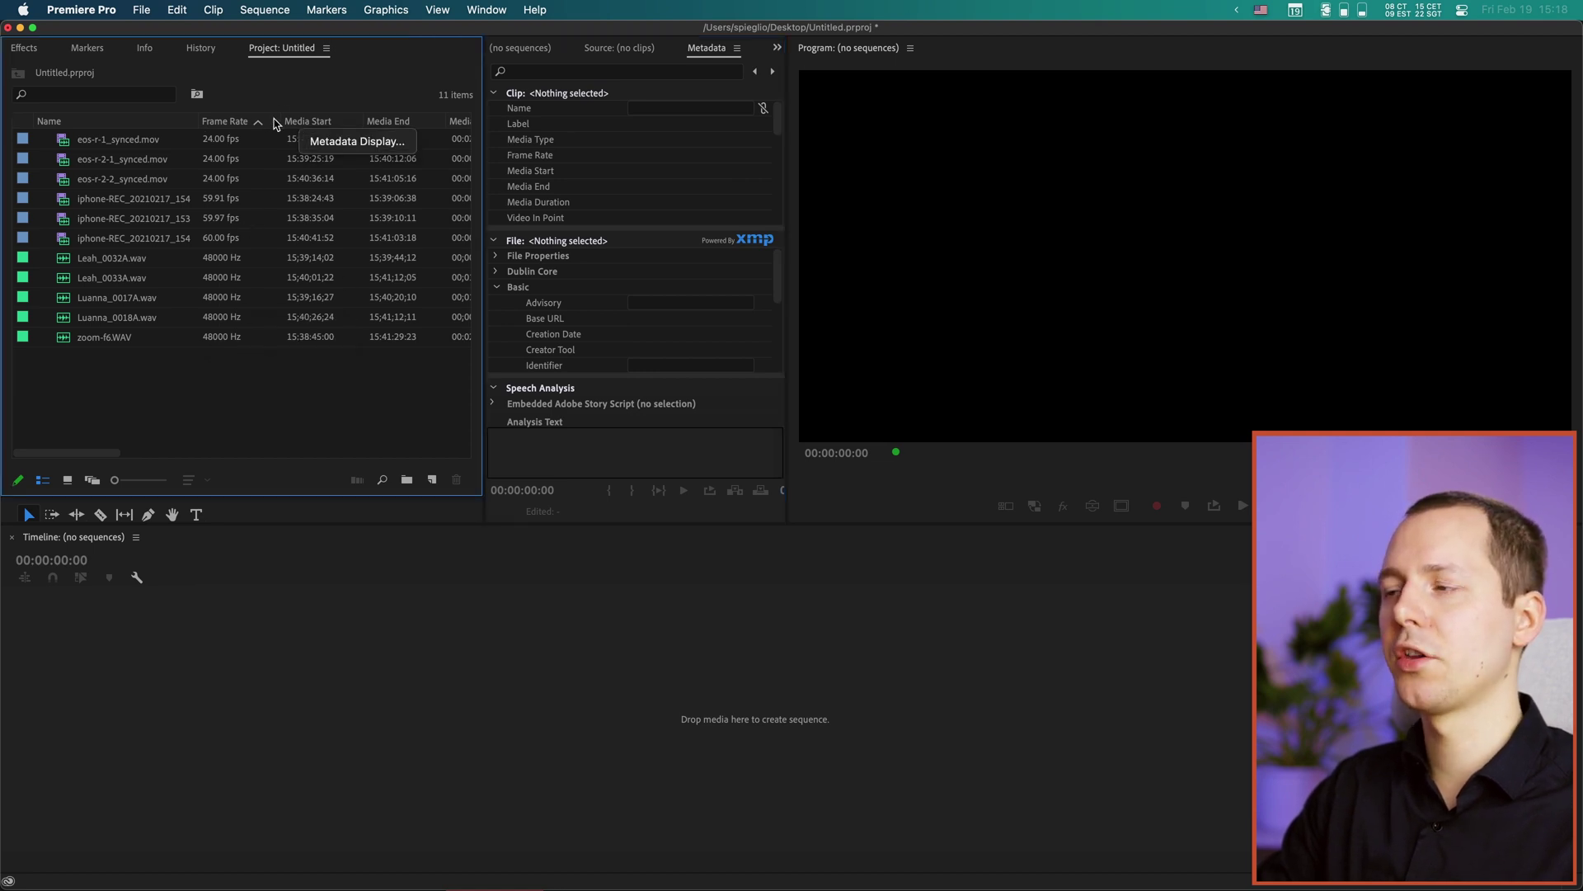
pyautogui.click(363, 141)
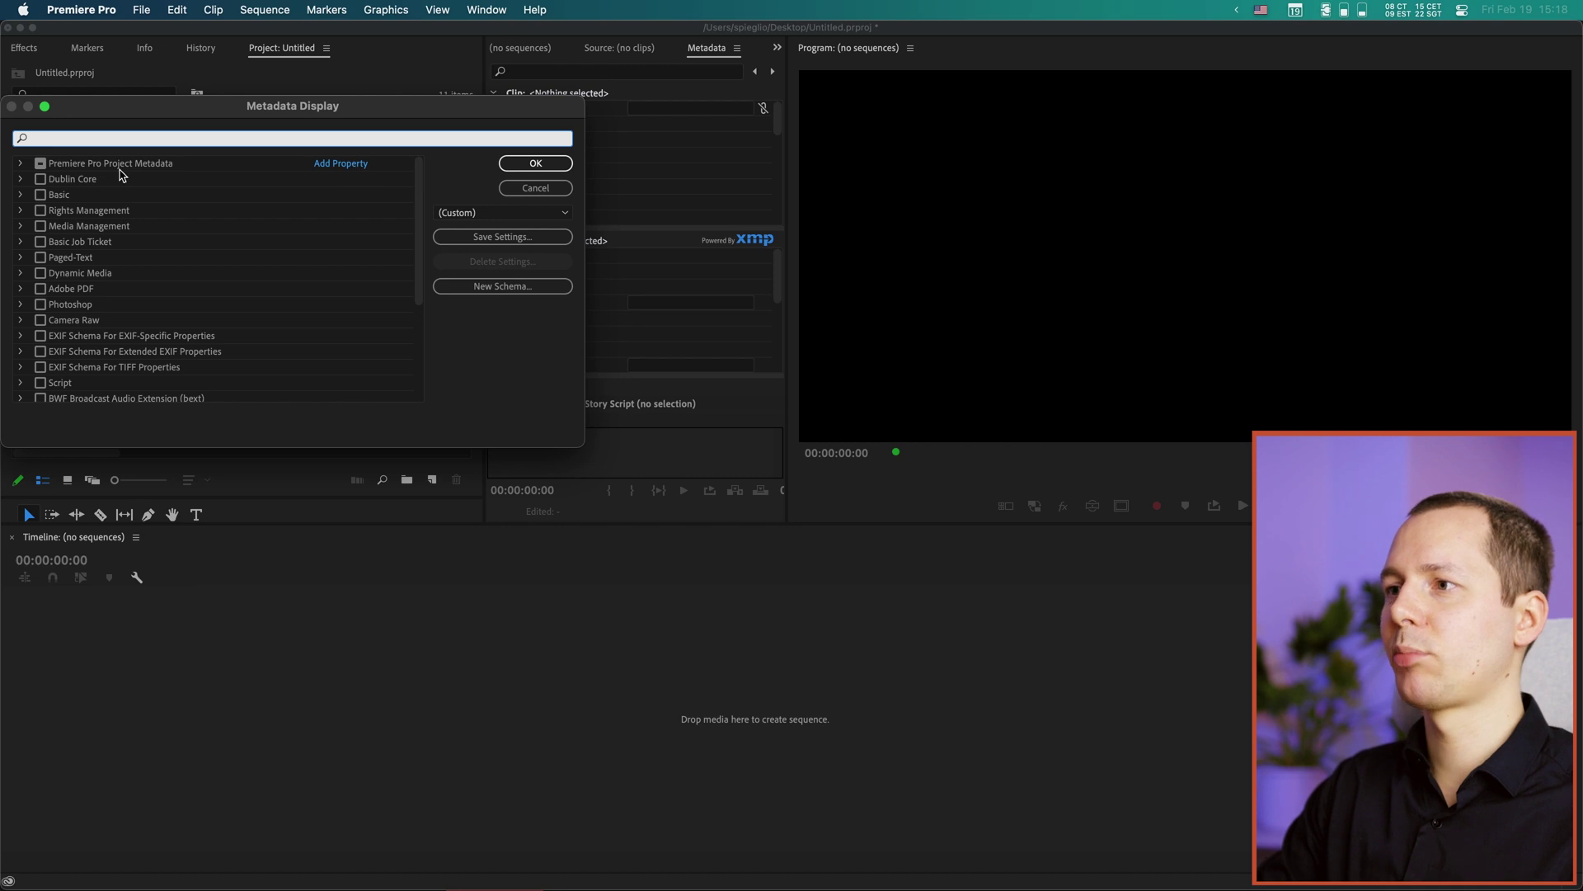
pyautogui.write('camera l')
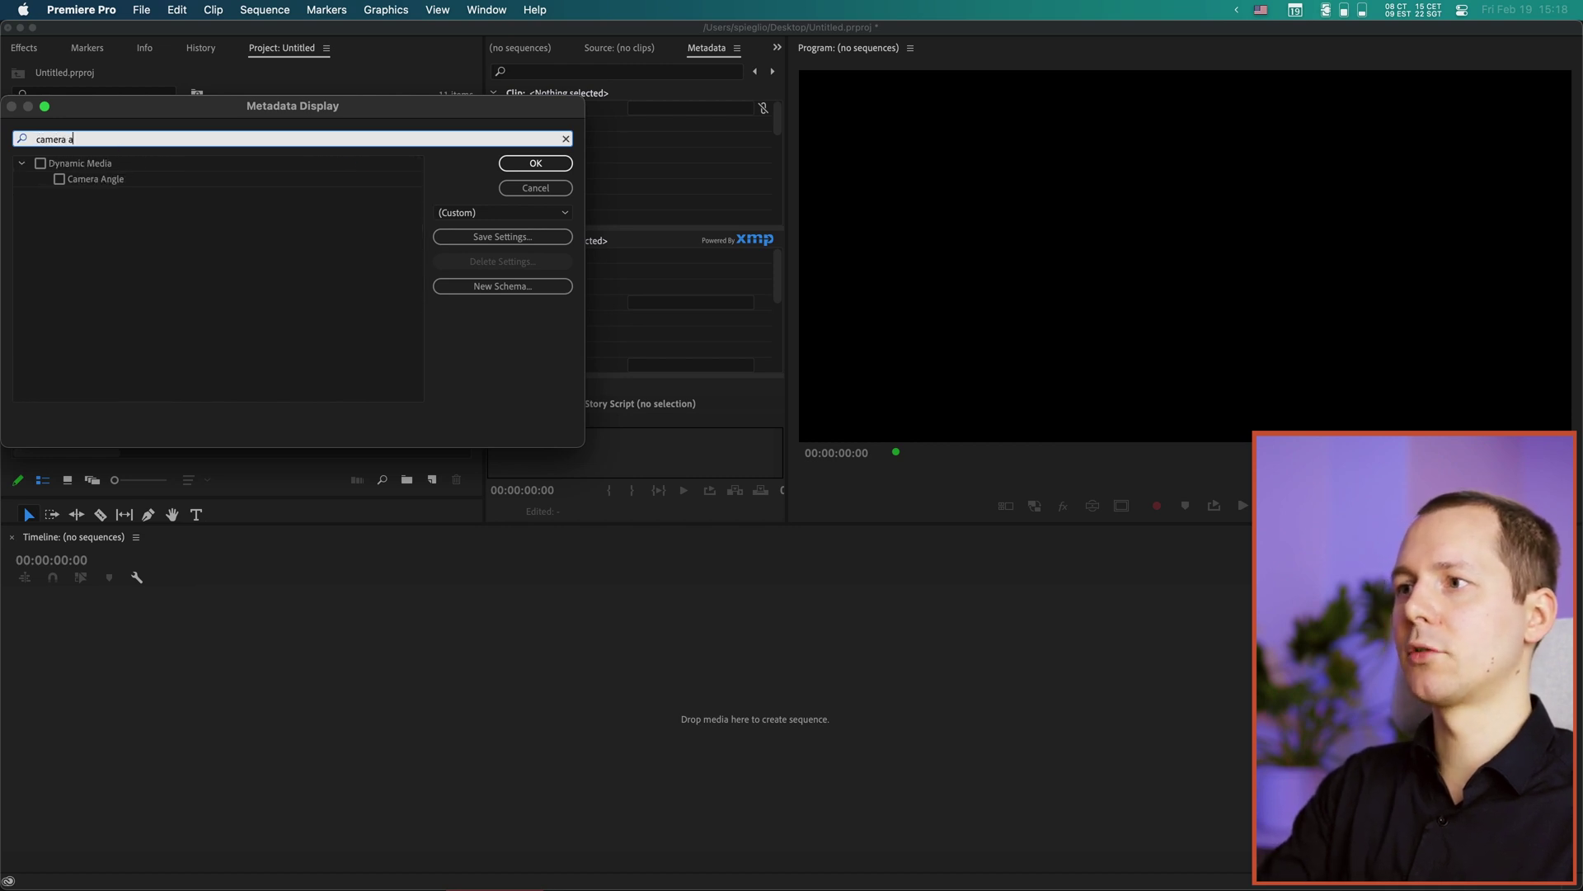
pyautogui.press('BackSpace')
pyautogui.write('la')
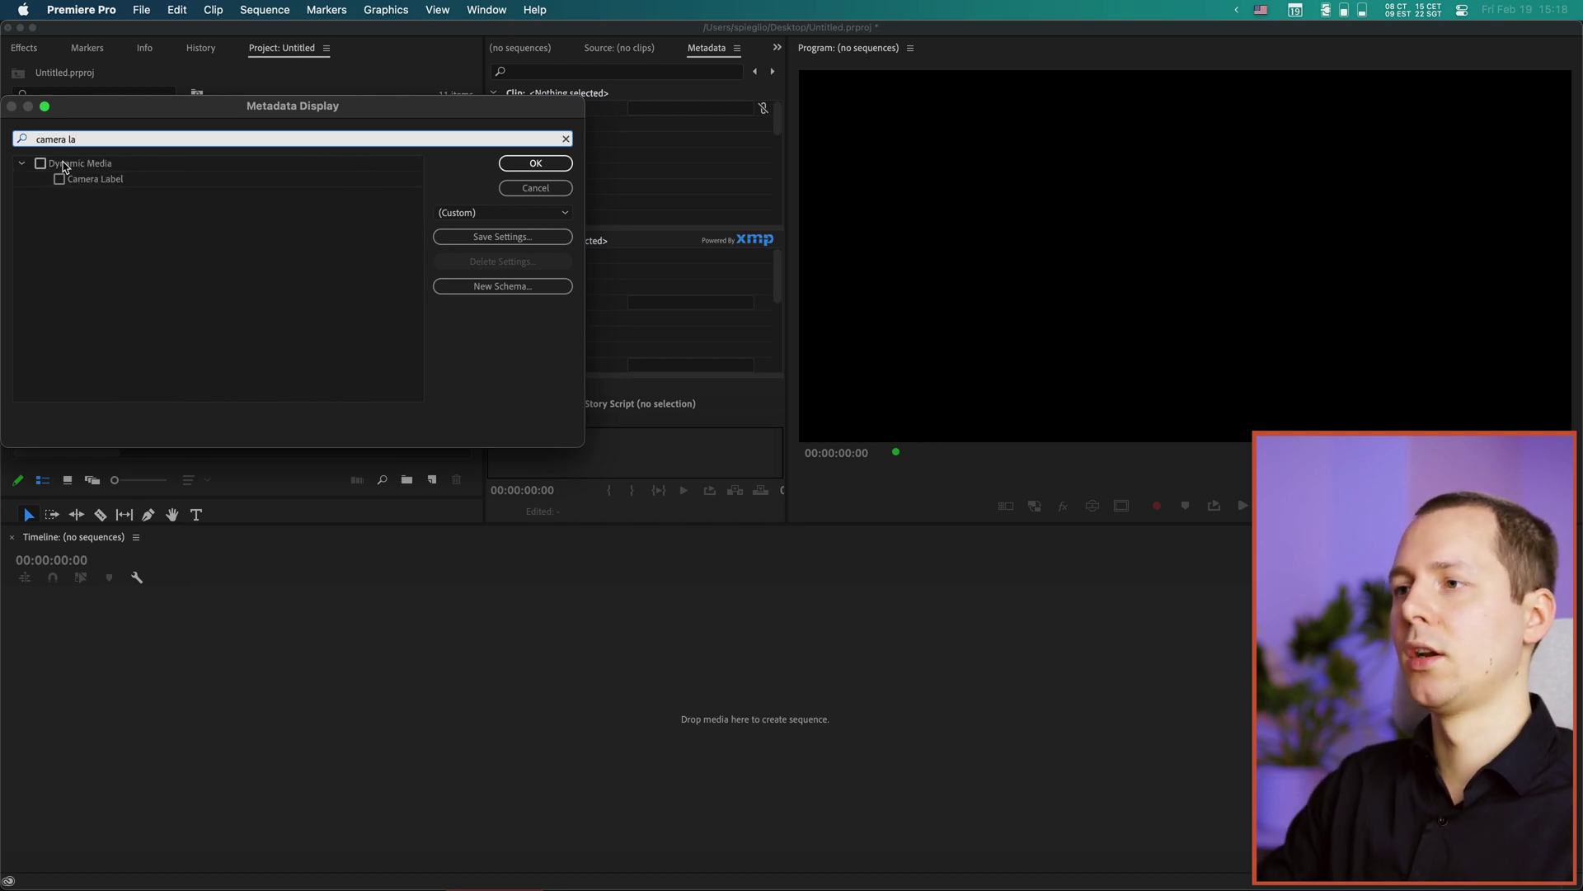
pyautogui.click(60, 179)
# Step: Place the Camera Label column before the Frame Rate column
pyautogui.click(536, 163)
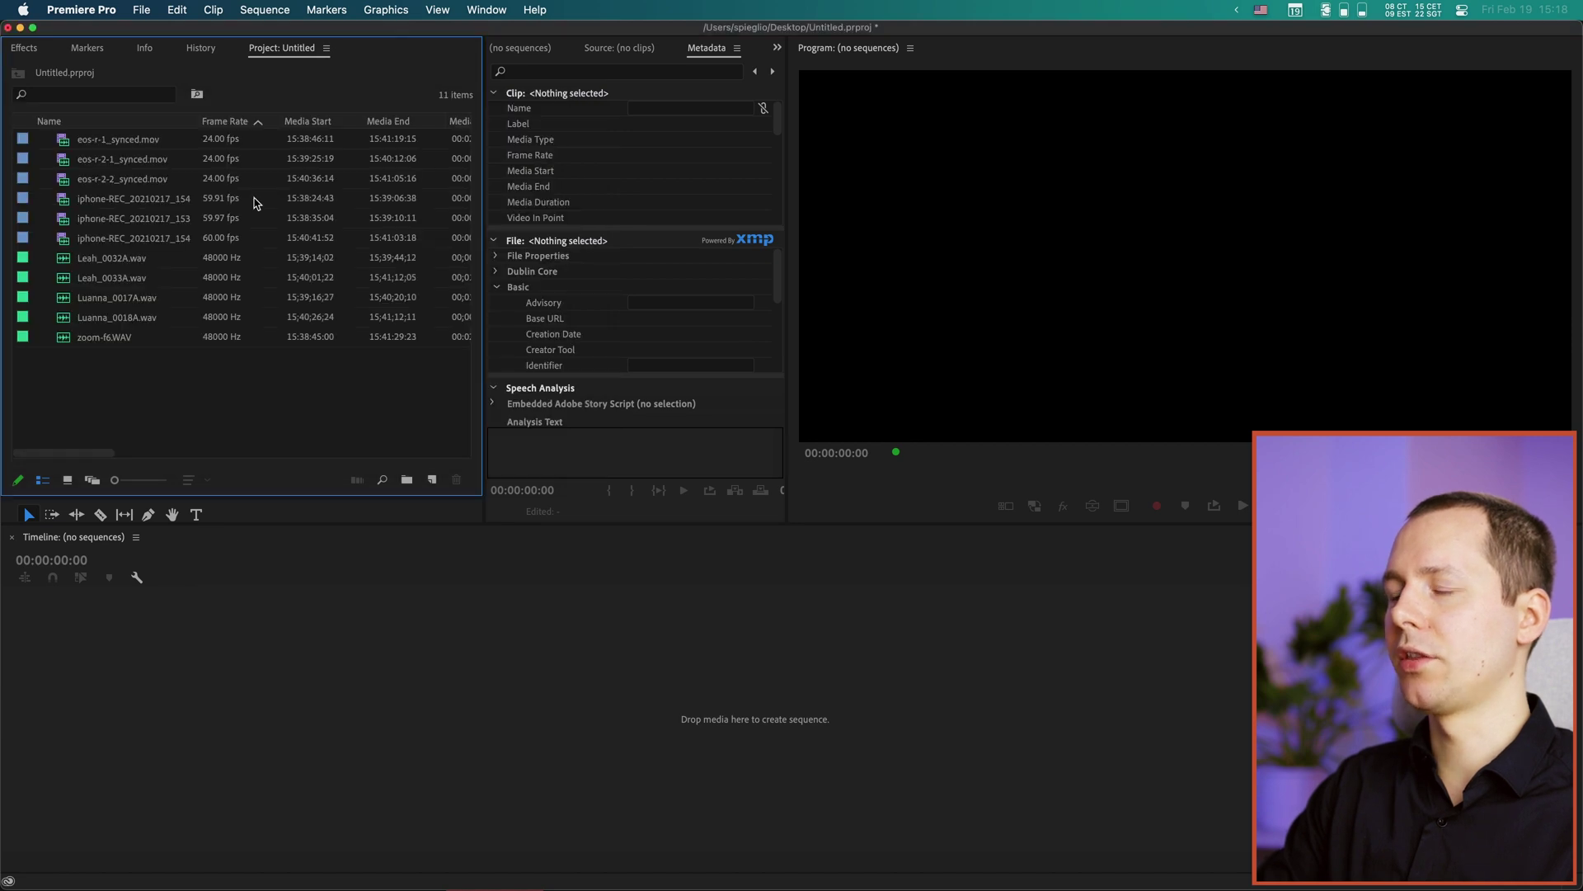
pyautogui.hscroll(10, 272, 203)
pyautogui.hscroll(-10, 134, 143)
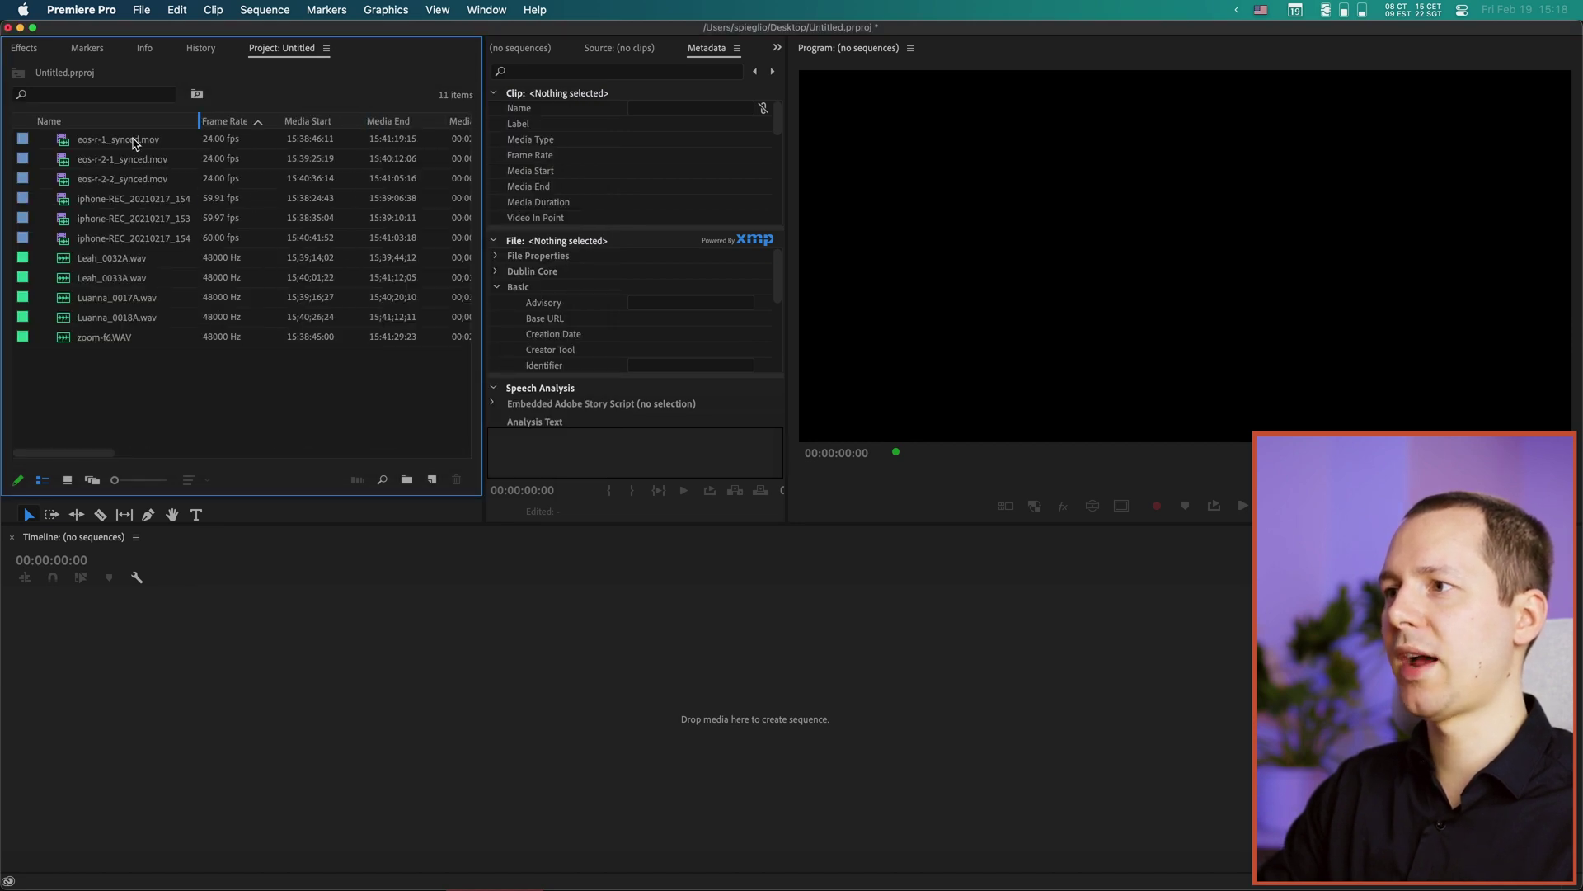
pyautogui.moveTo(233, 126); pyautogui.dragTo(200, 122)
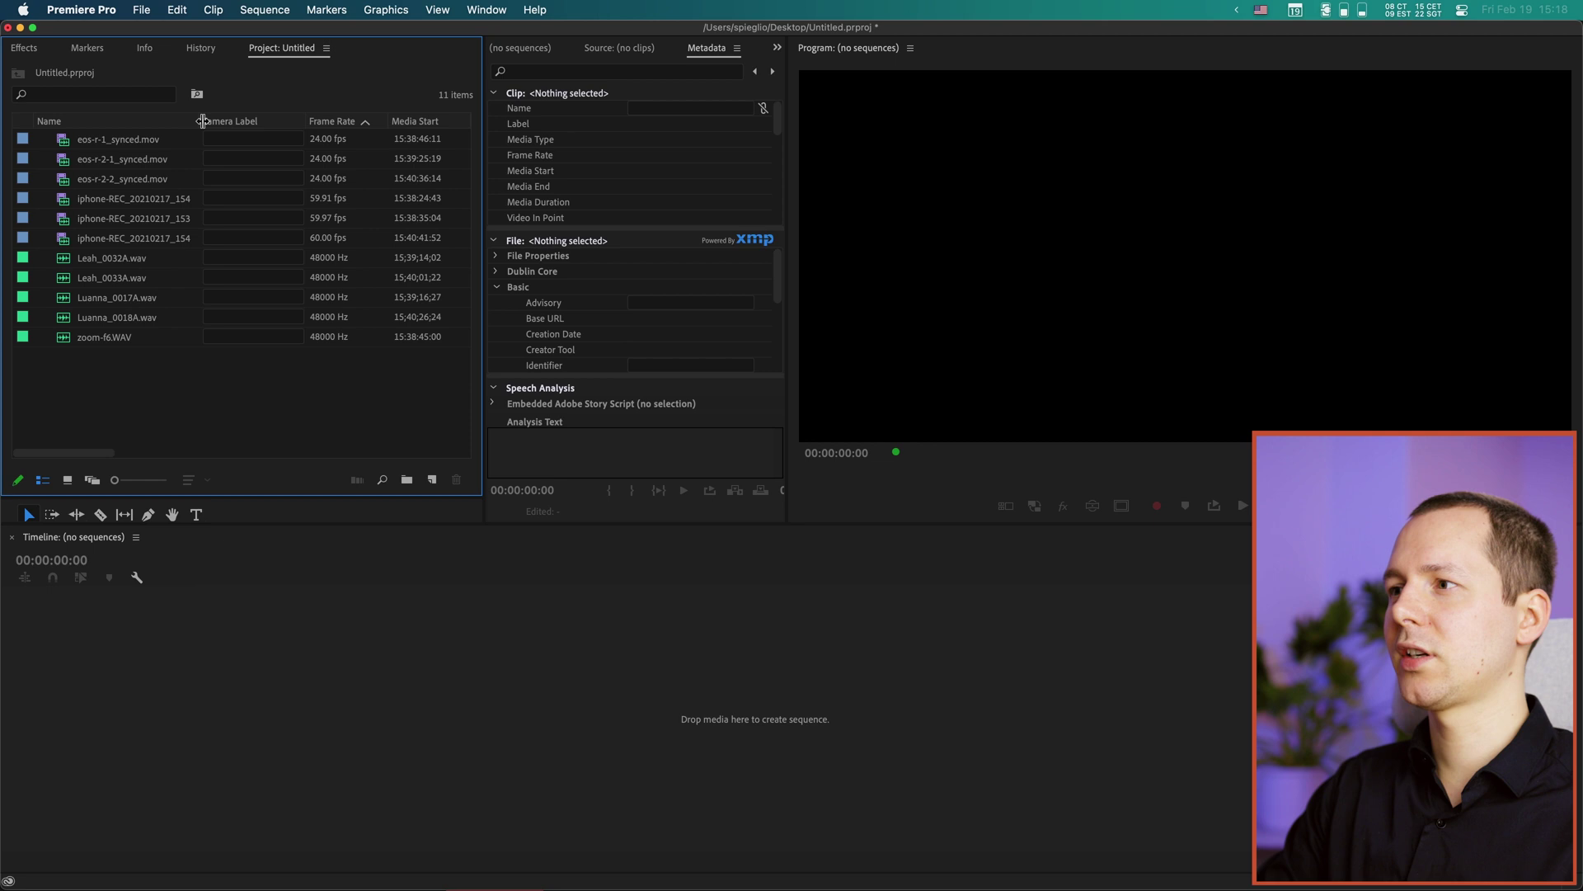
pyautogui.click(258, 201)
# Step: Label eos-r-1 as camera A and both eos-r-2 clips as camera B
pyautogui.click(169, 141)
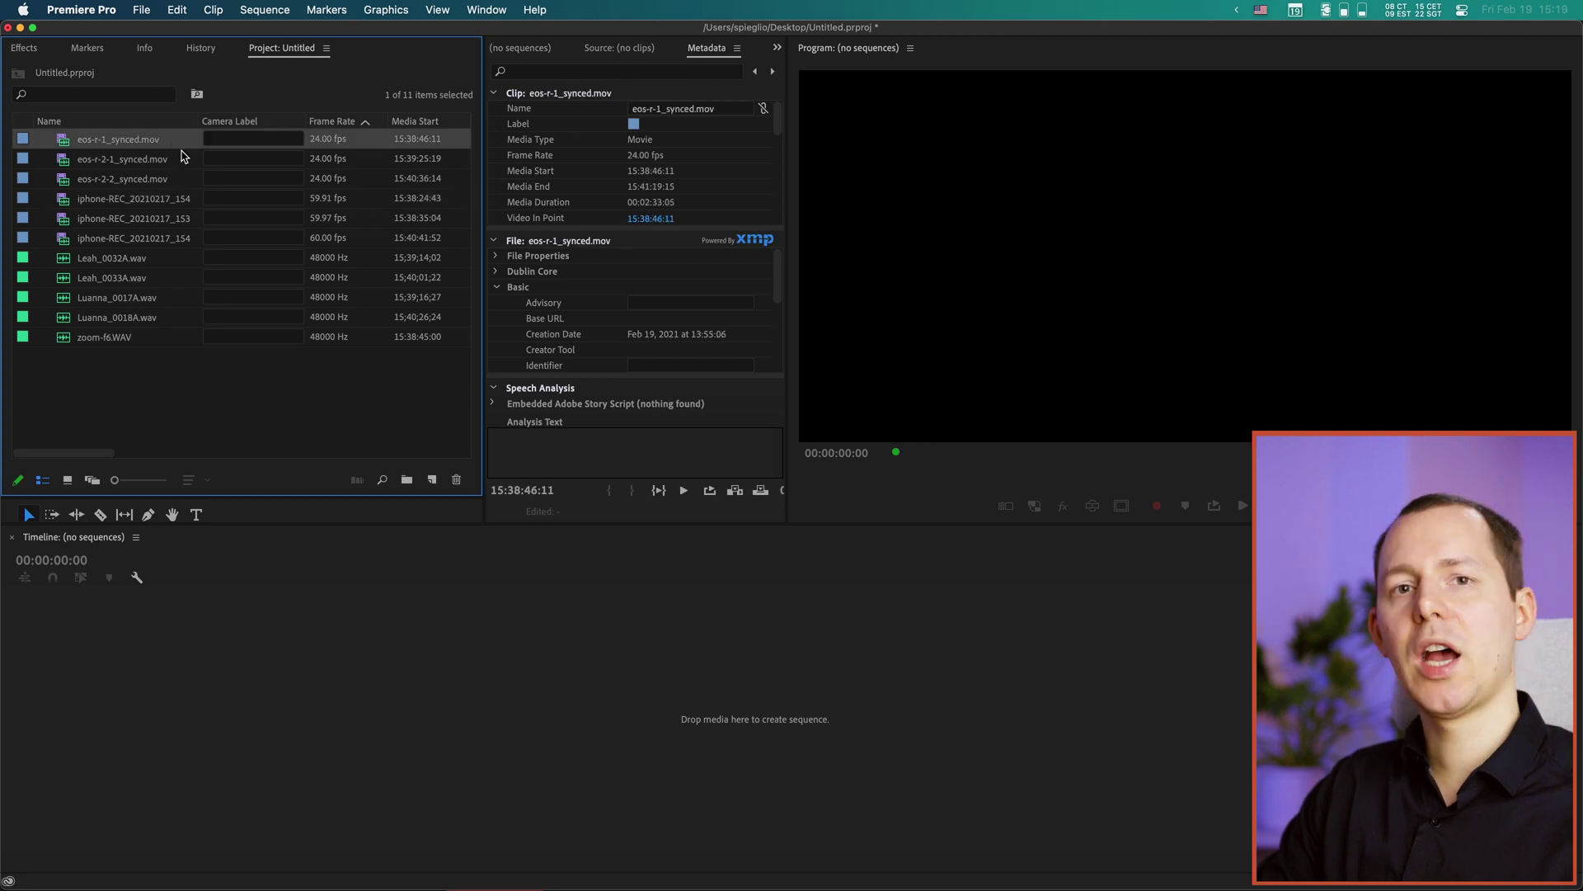
pyautogui.click(233, 140)
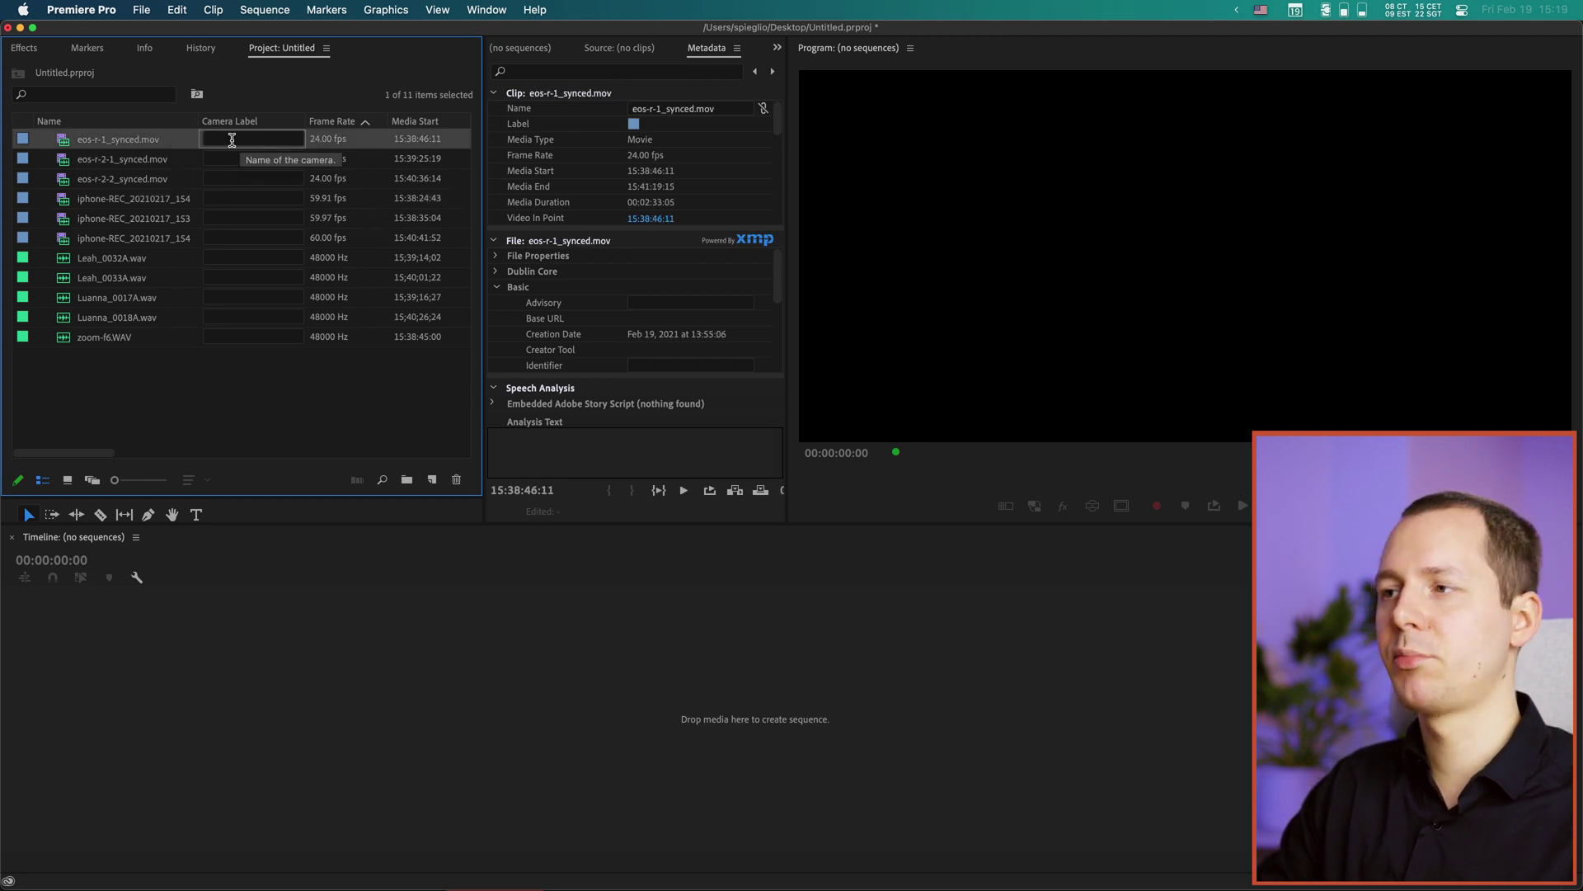
pyautogui.write('A')
pyautogui.click(155, 161)
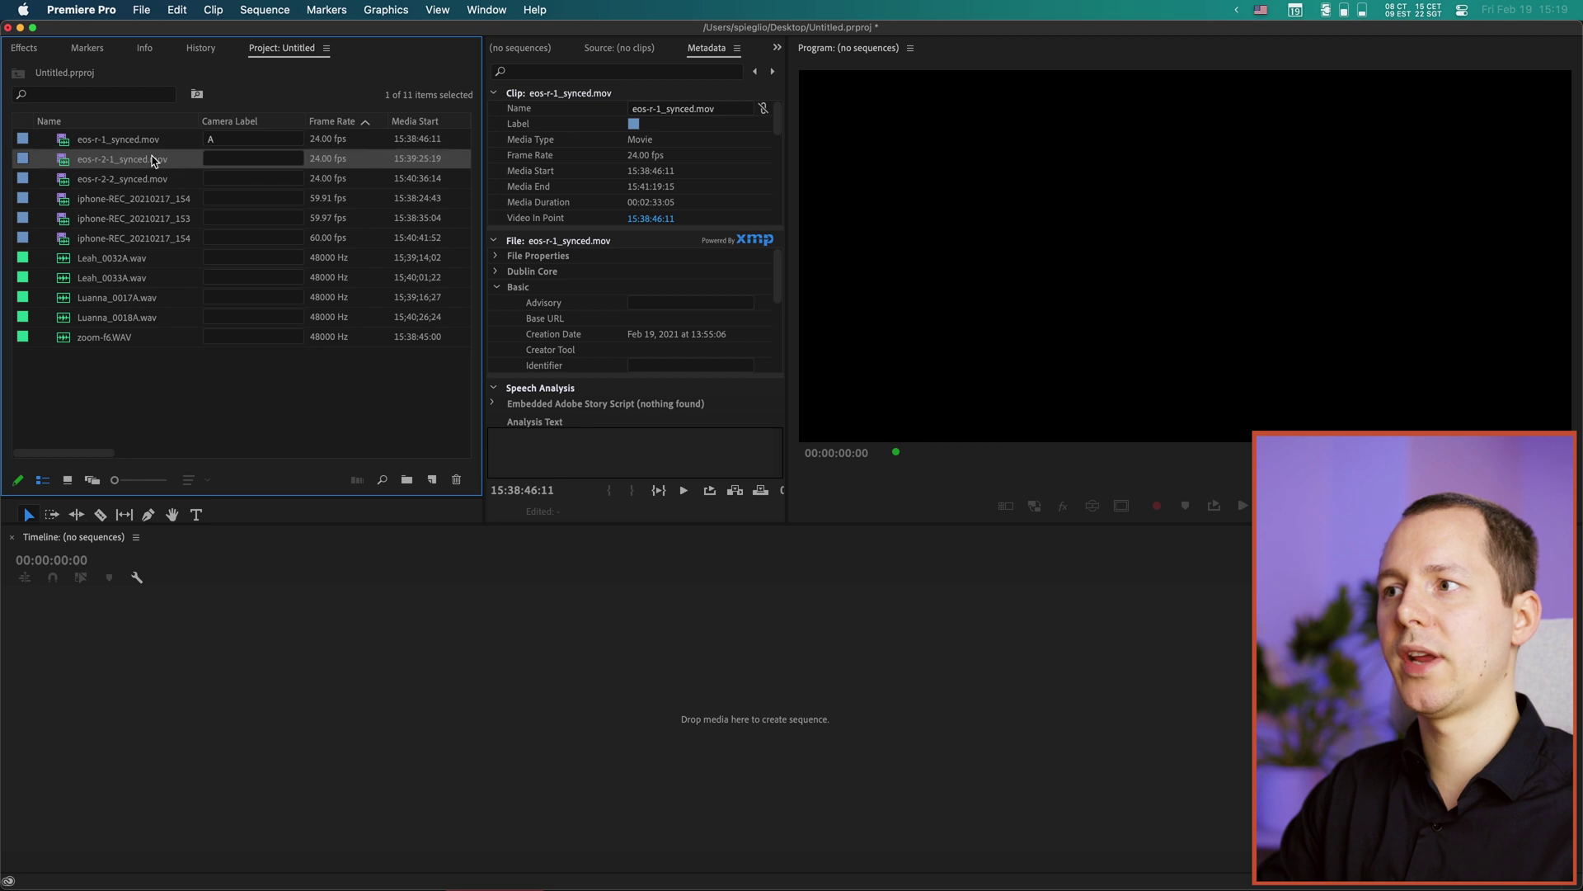
pyautogui.click(227, 159)
pyautogui.write('B')
pyautogui.click(227, 176)
pyautogui.write('B')
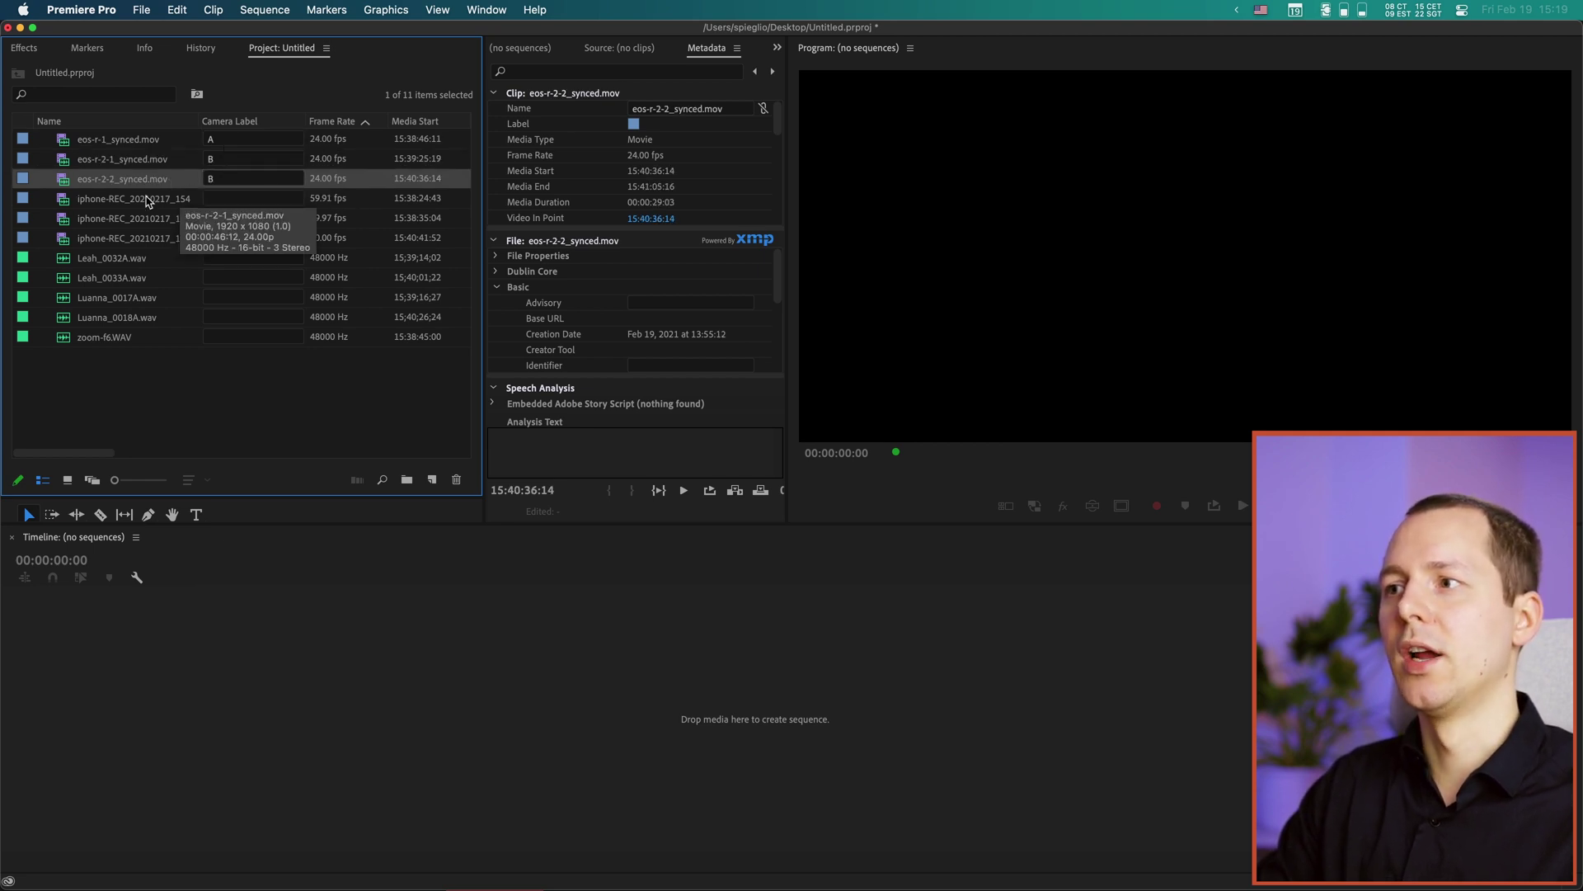
# Step: Give all three iPhone clips camera label C in the Metadata panel
pyautogui.click(157, 199)
pyautogui.keyDown('shift'); pyautogui.click(147, 239); pyautogui.keyUp('shift')
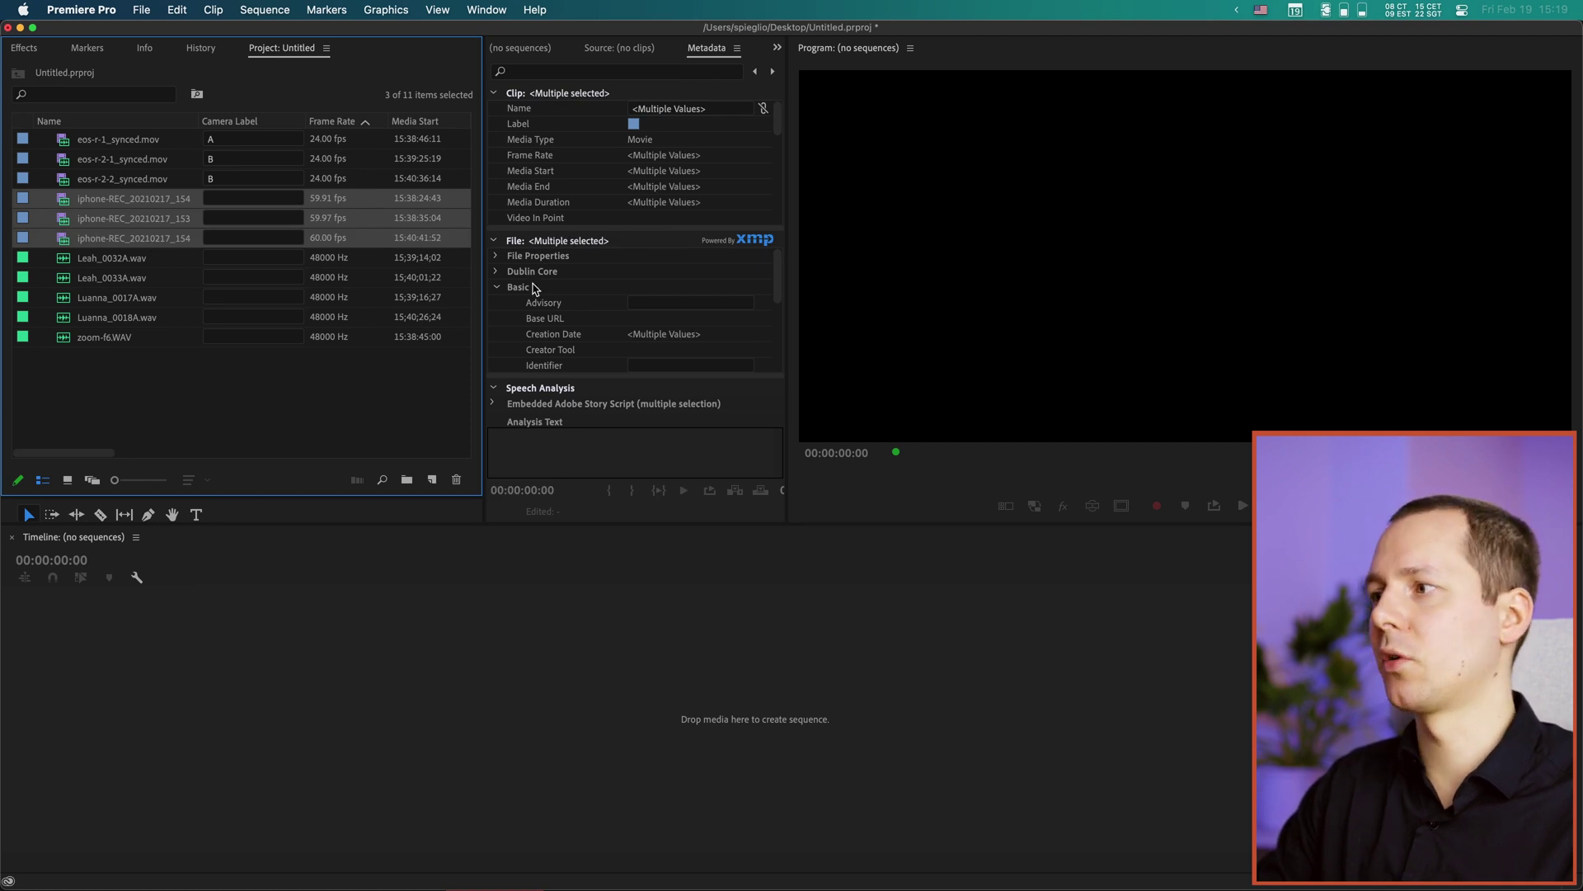
pyautogui.click(221, 201)
pyautogui.keyDown('shift'); pyautogui.click(147, 239); pyautogui.keyUp('shift')
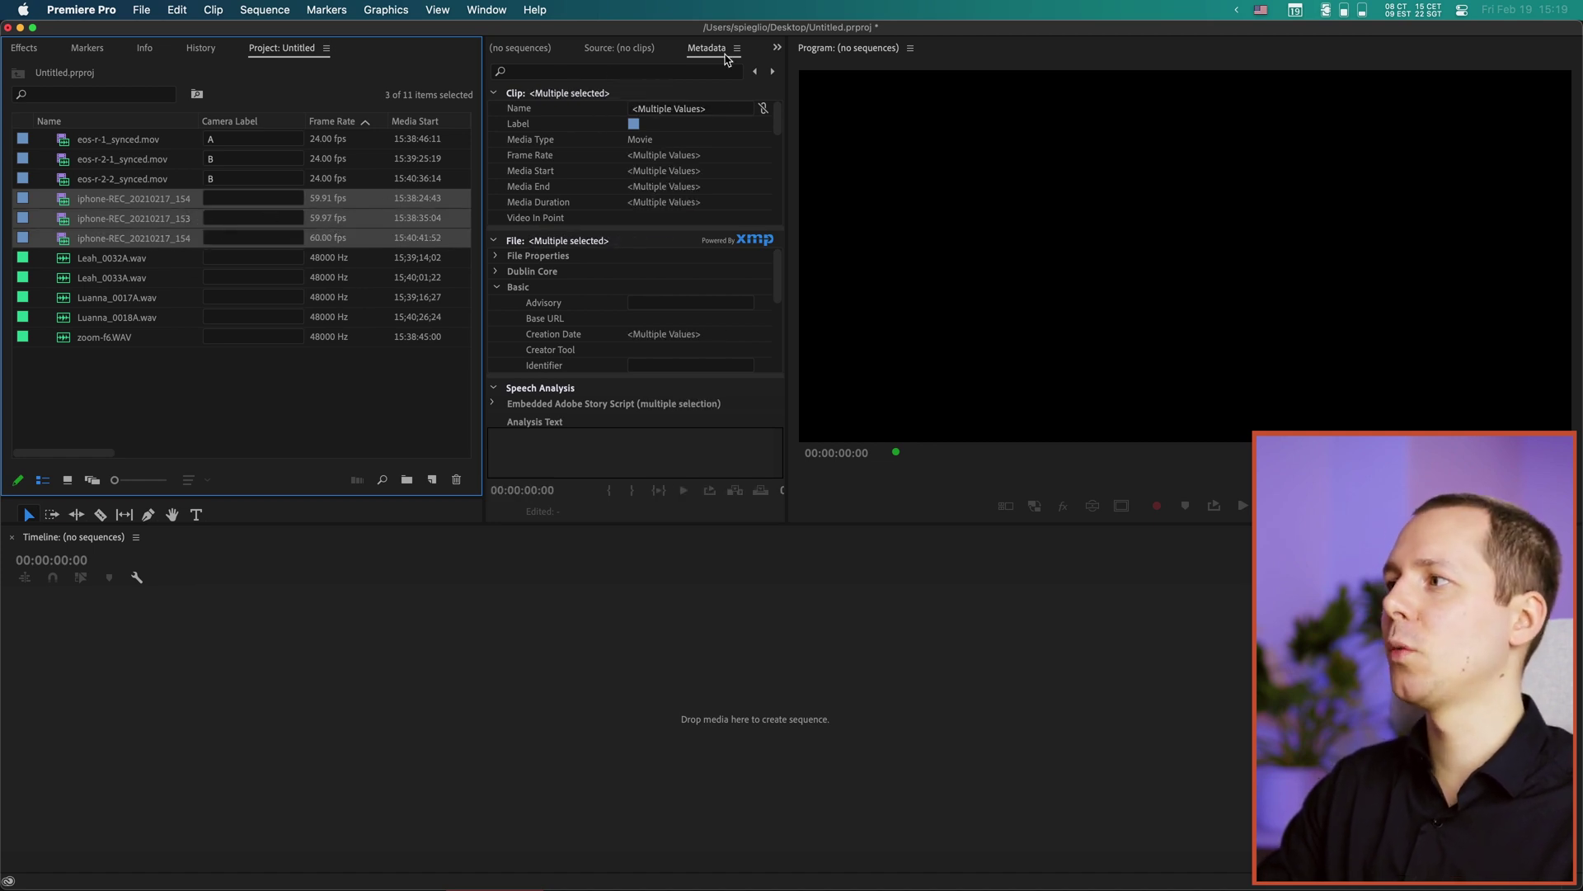
pyautogui.click(613, 72)
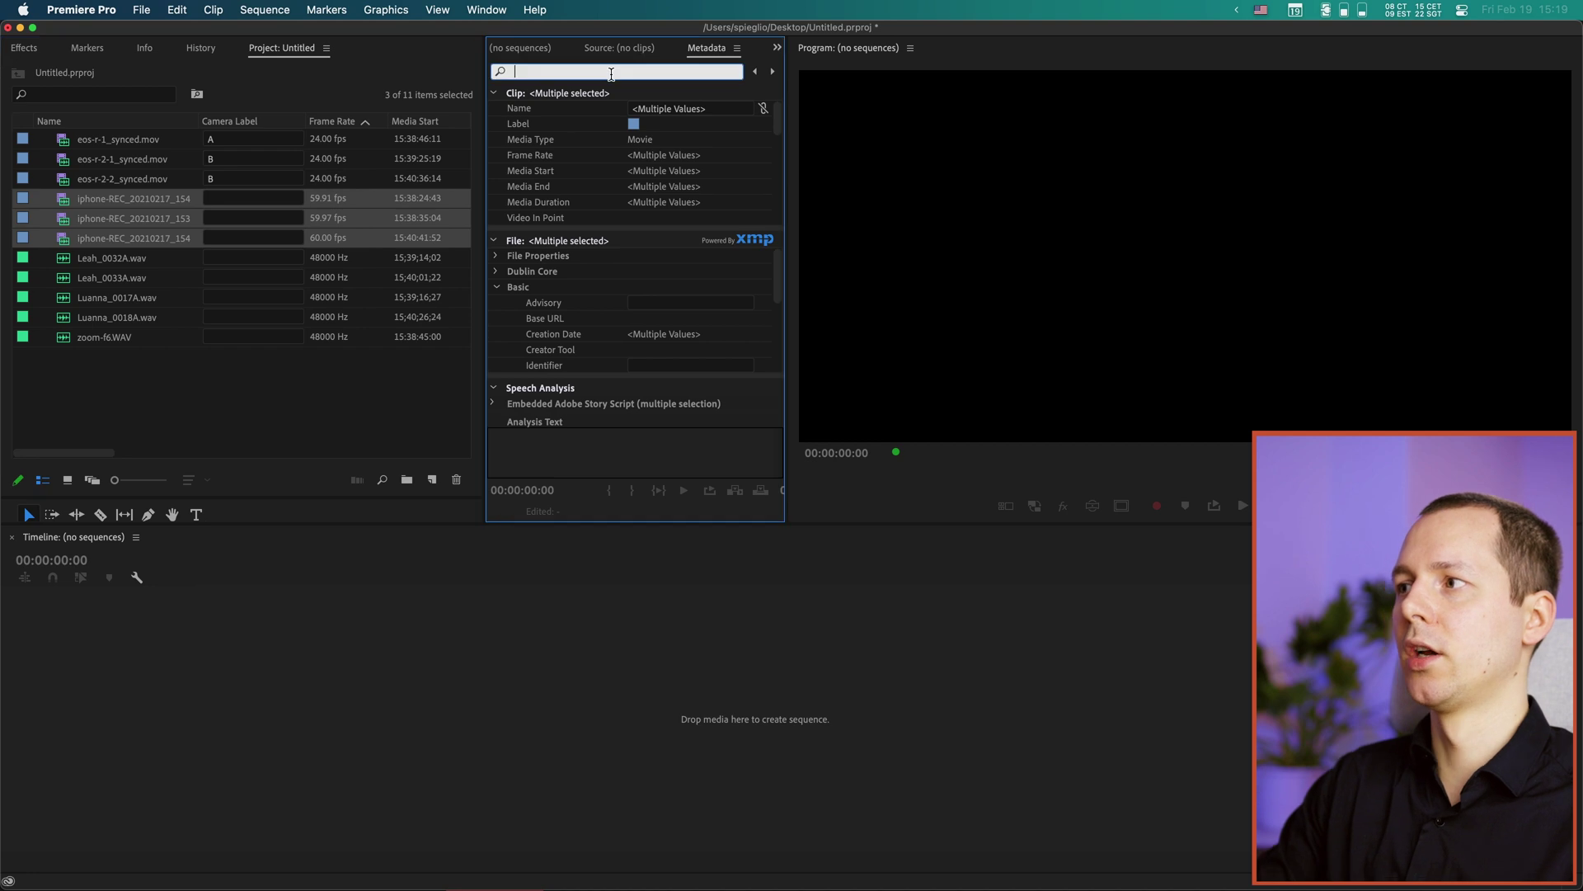
pyautogui.write('camera label')
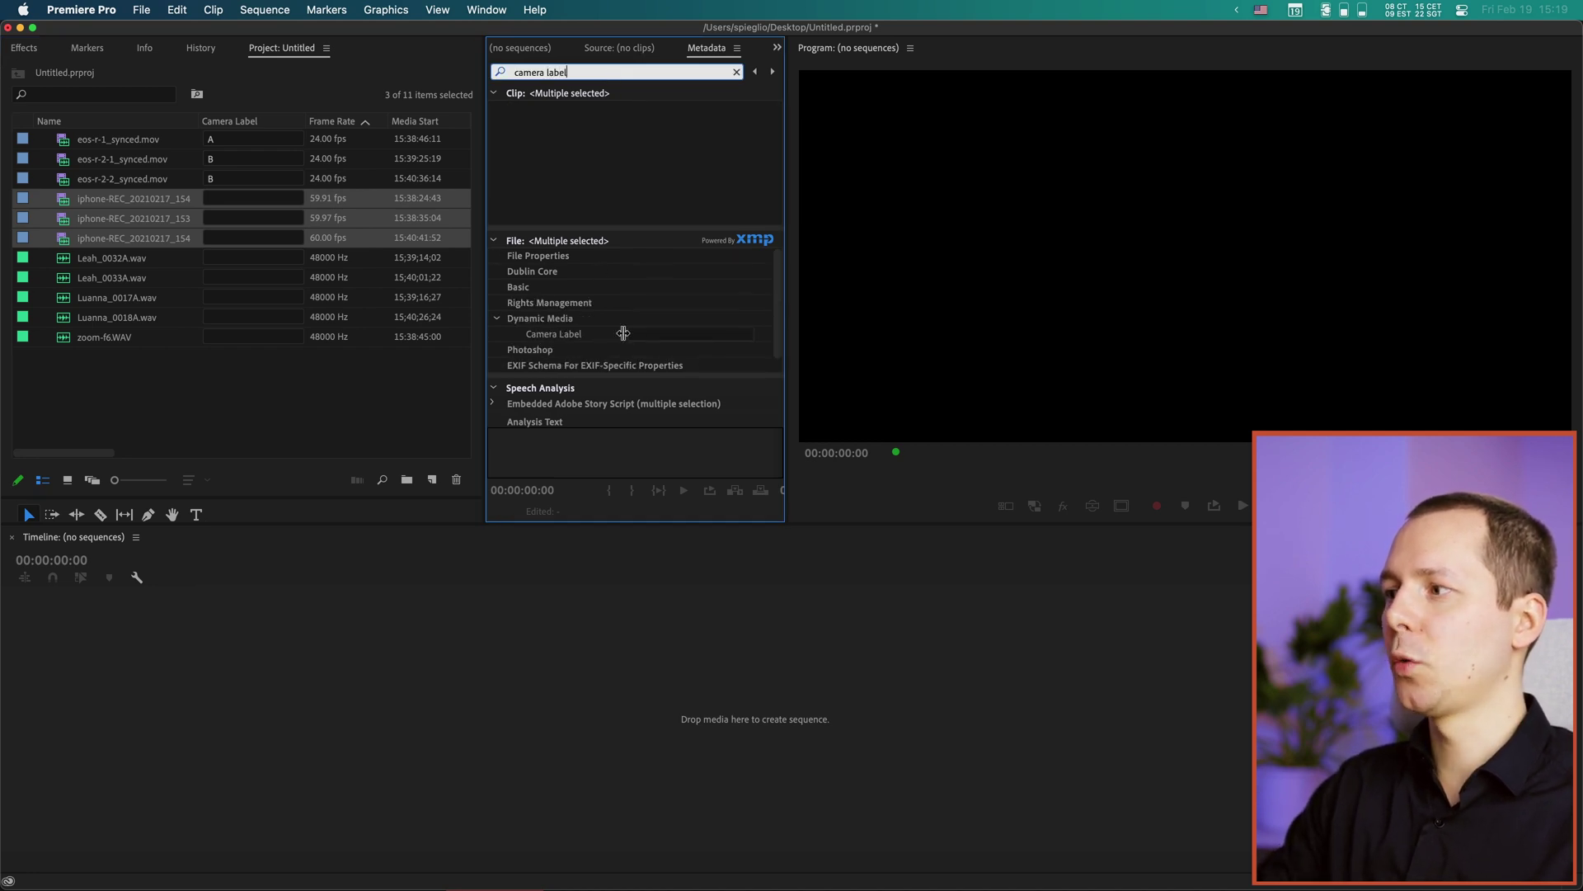
pyautogui.click(657, 334)
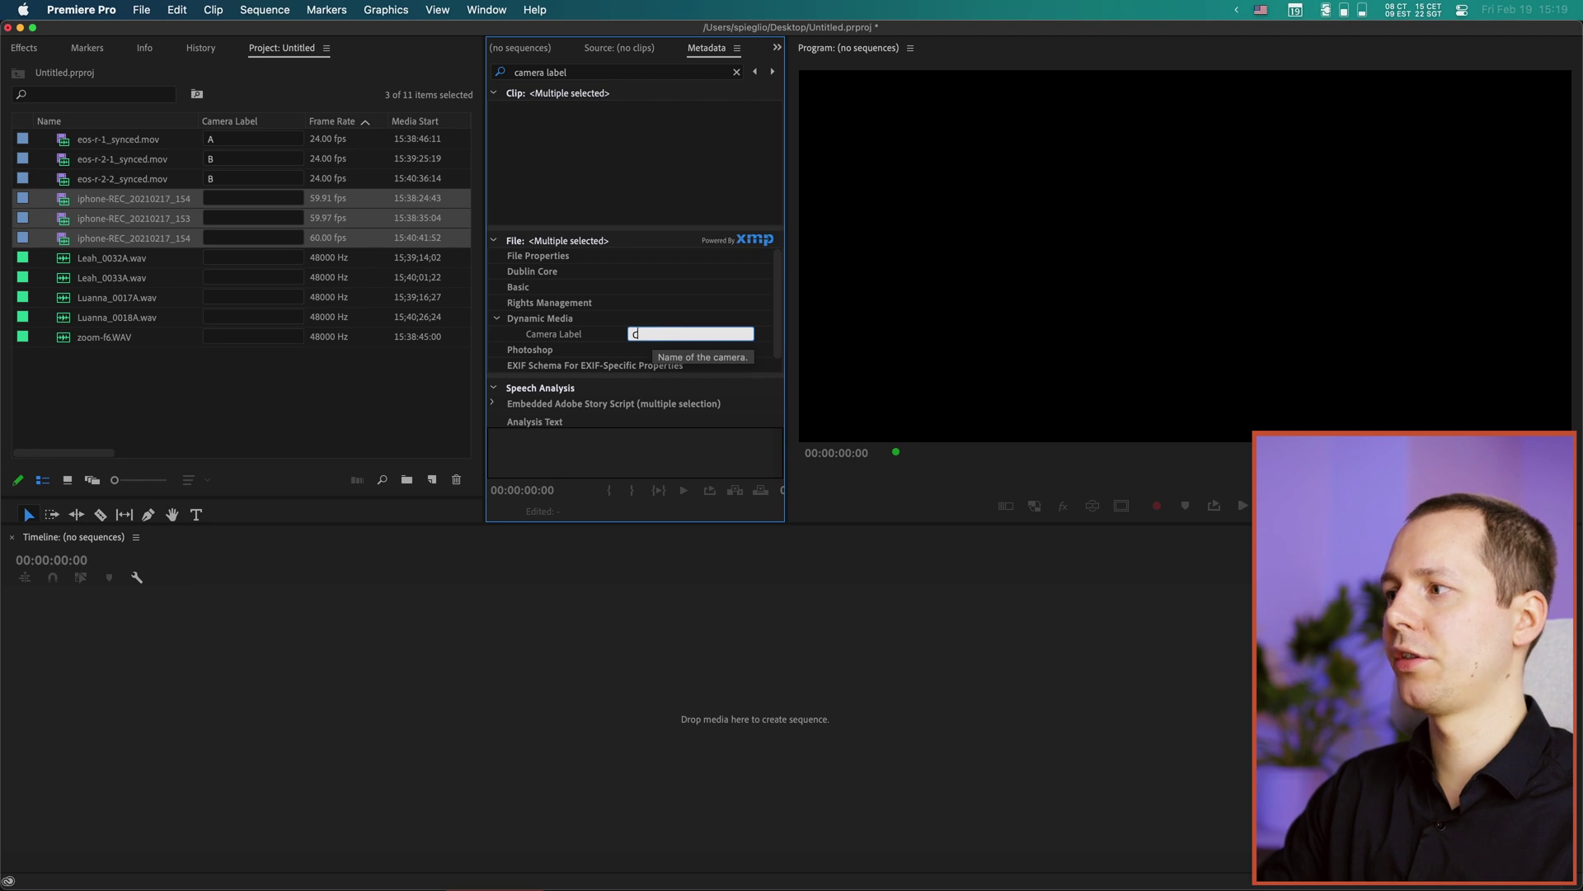
pyautogui.write('C')
pyautogui.press('Return')
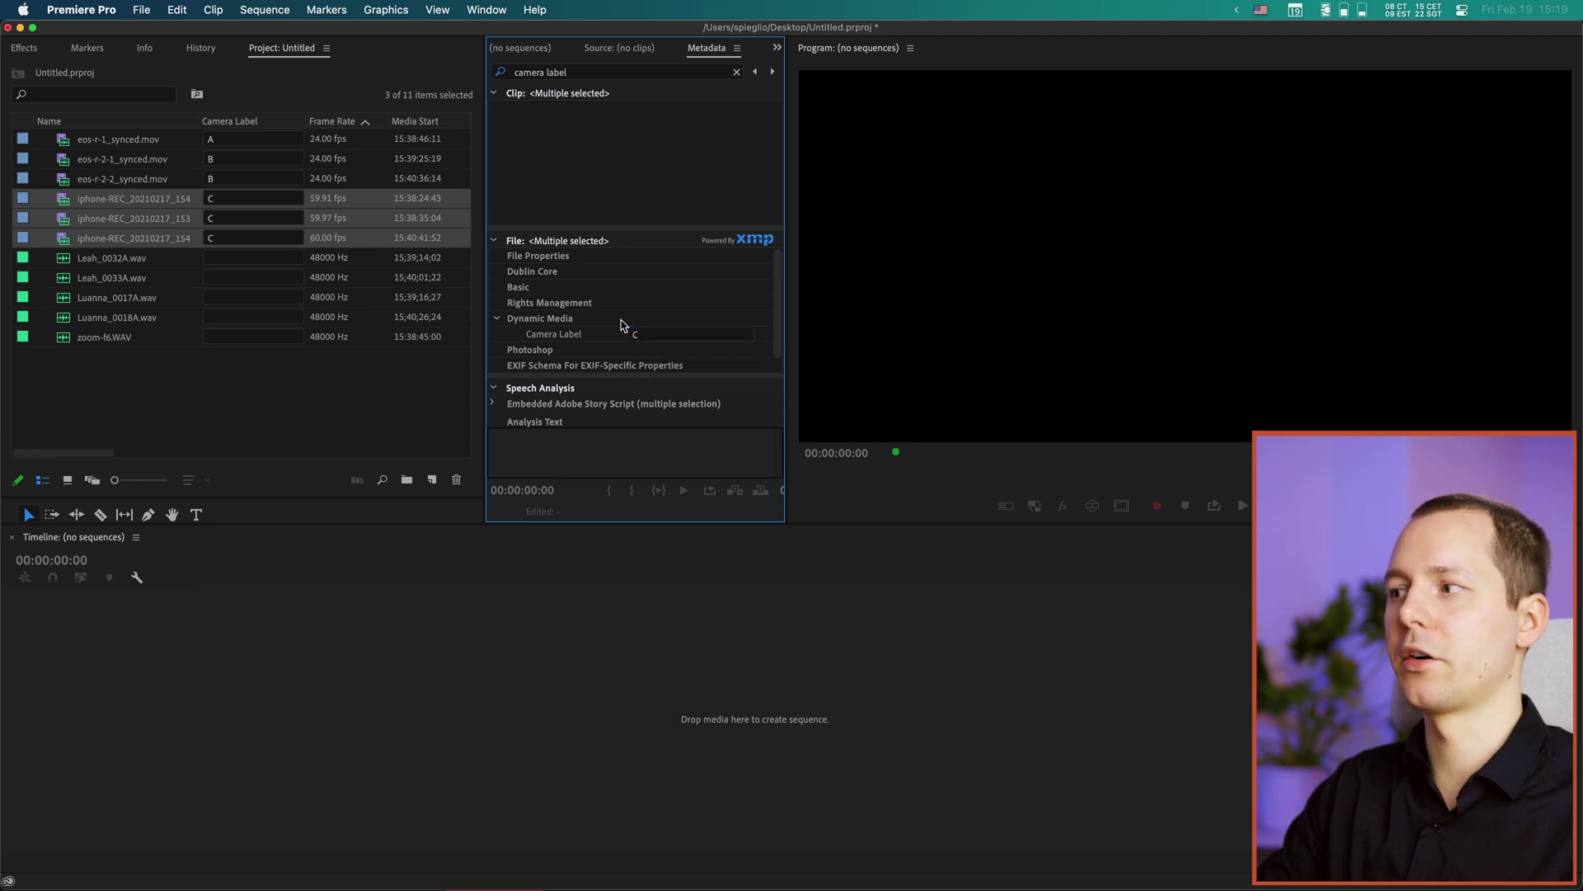
# Step: Label the 0032A/0033A audio clips X and the 0017A/0018A clips Z
pyautogui.click(120, 260)
pyautogui.keyDown('shift'); pyautogui.click(134, 281); pyautogui.keyUp('shift')
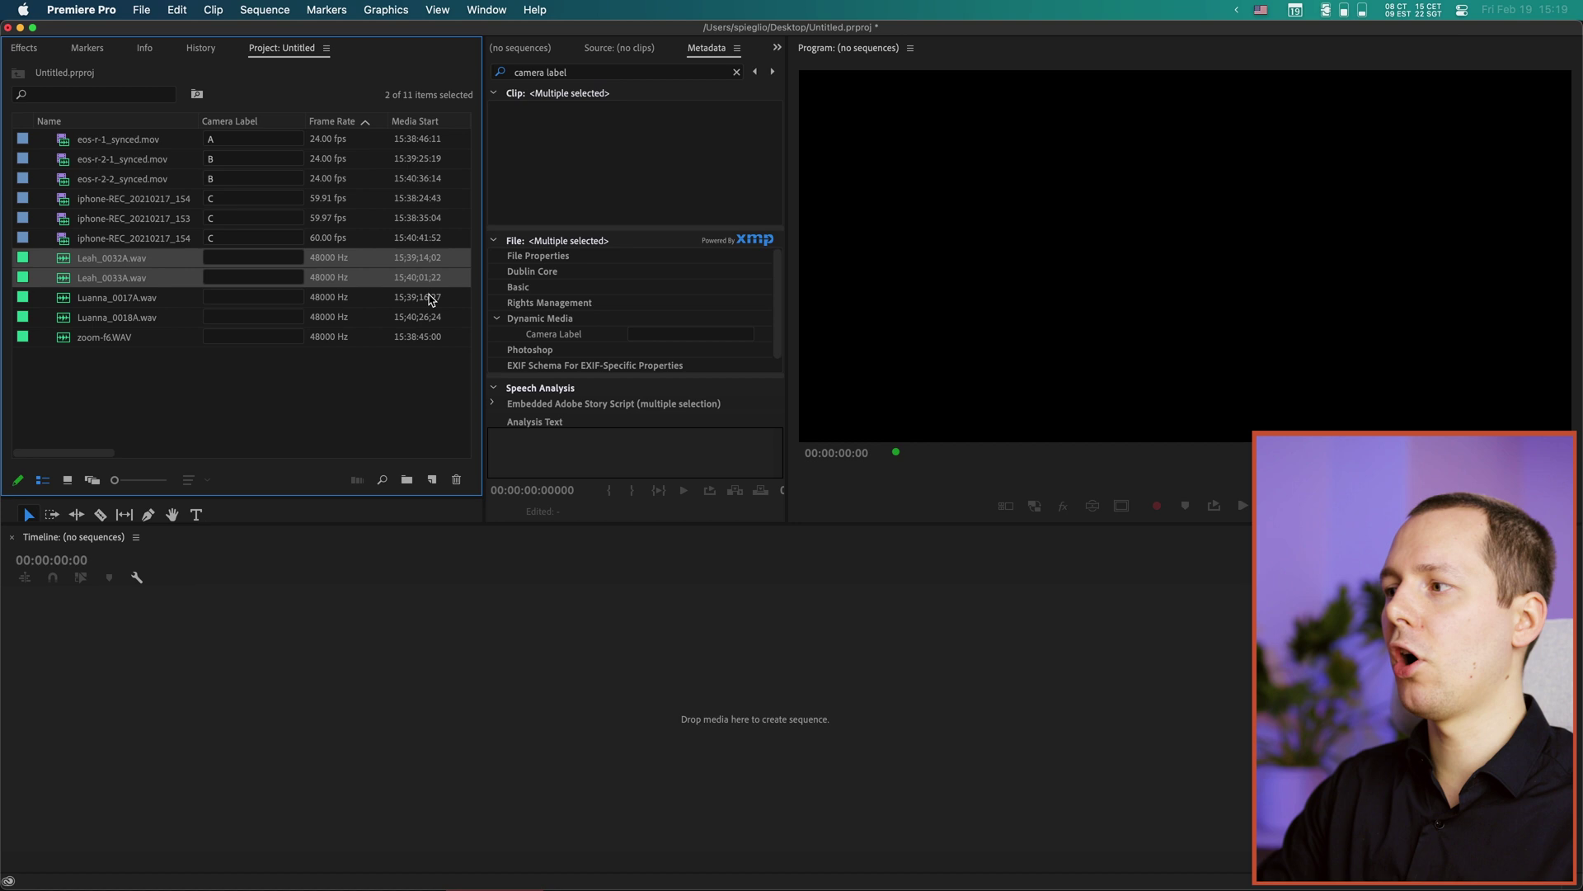
pyautogui.click(644, 338)
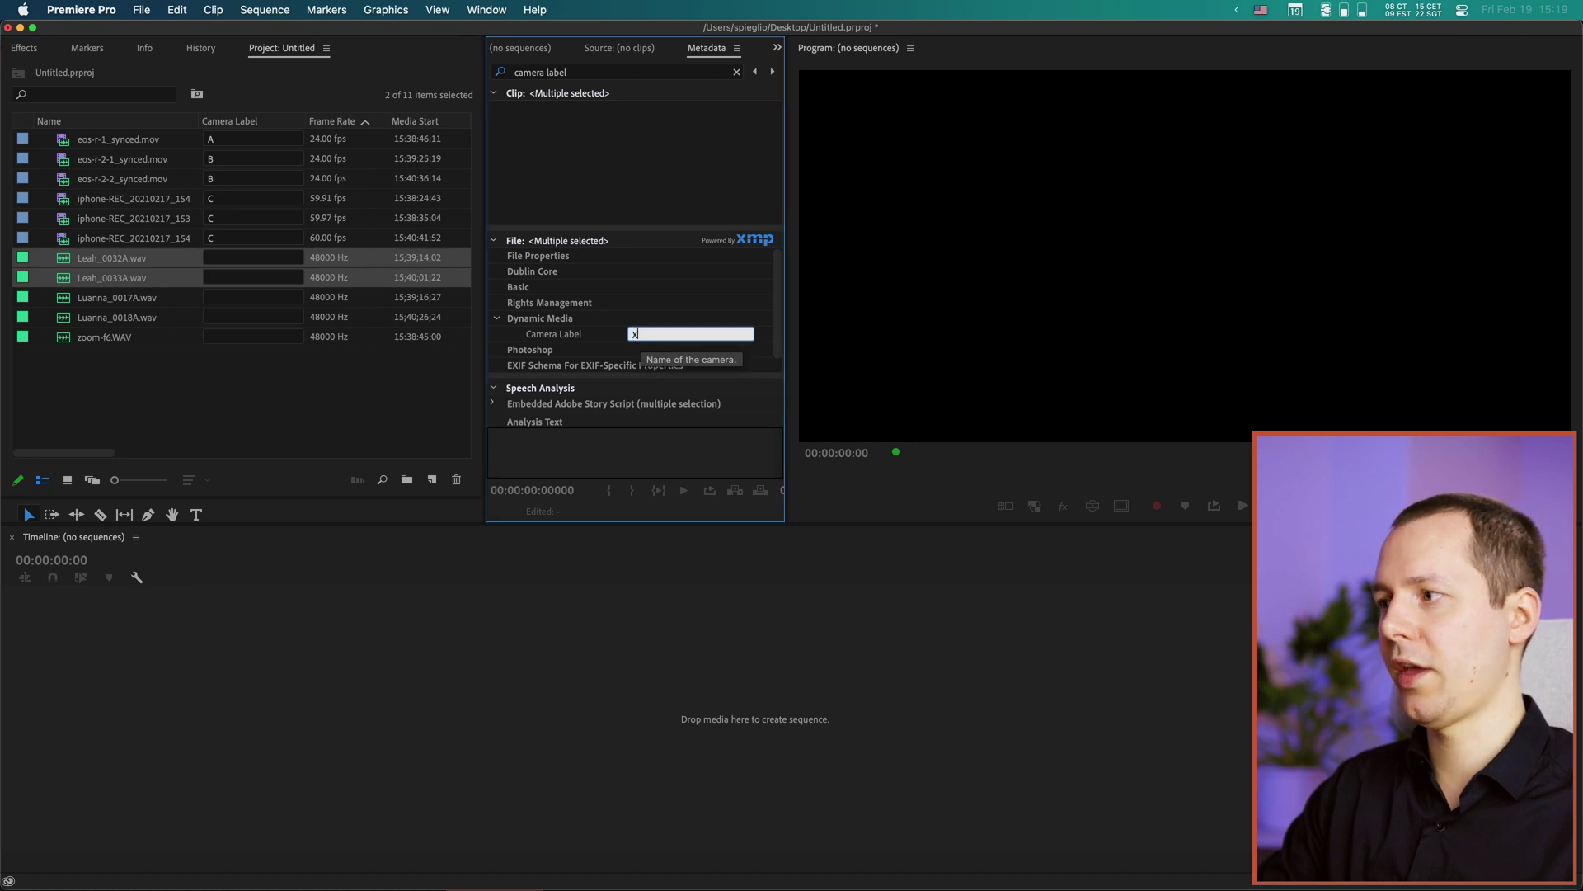
pyautogui.write('X')
pyautogui.press('Return')
pyautogui.click(135, 296)
pyautogui.keyDown('shift'); pyautogui.click(157, 320); pyautogui.keyUp('shift')
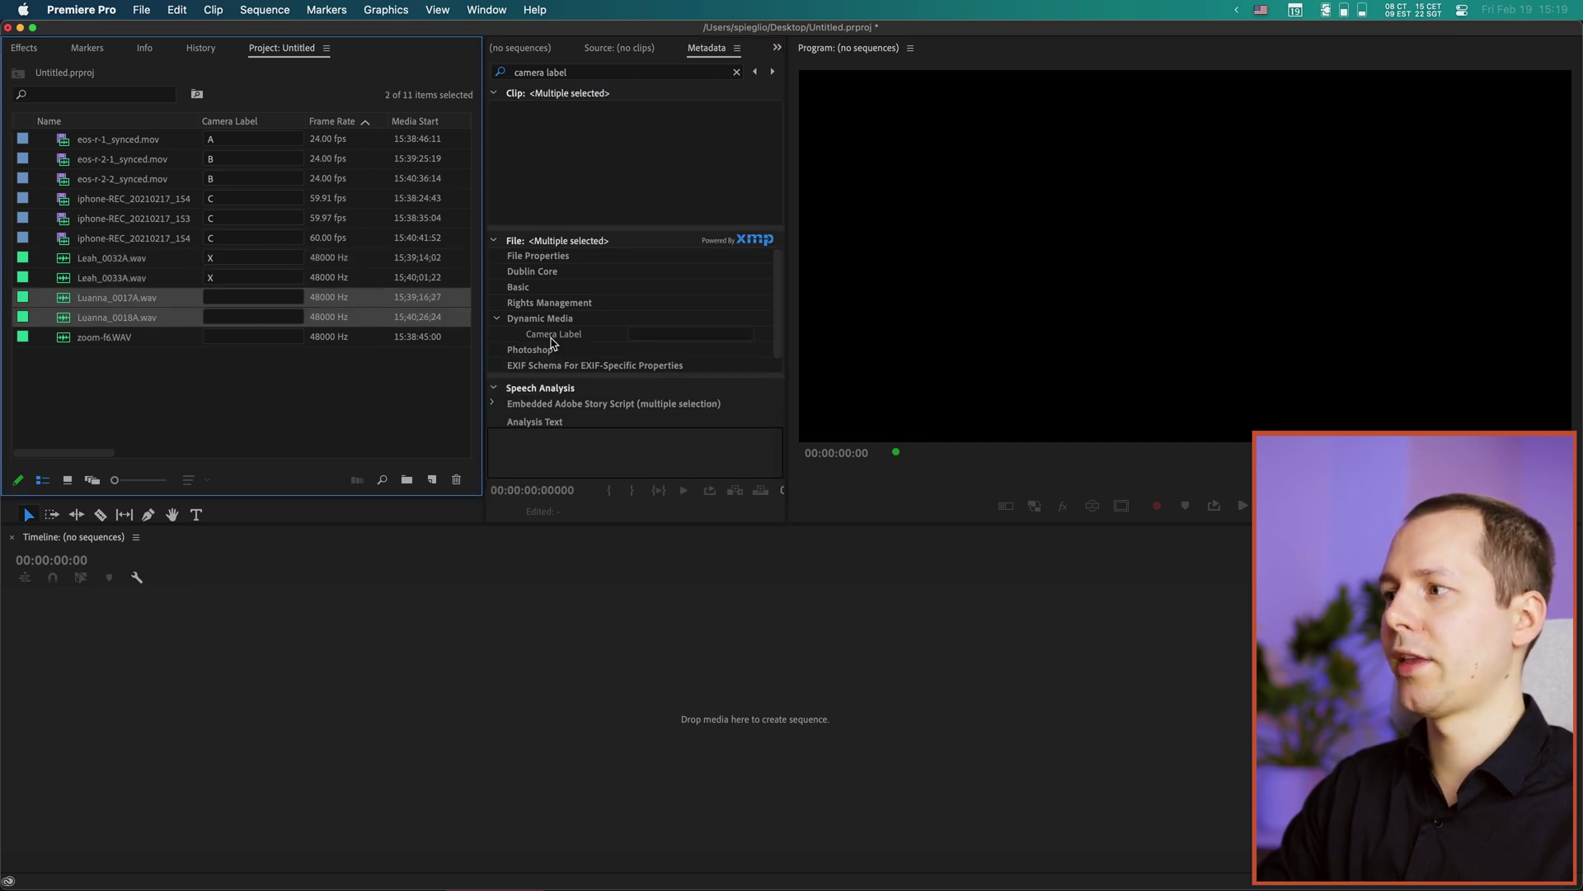
pyautogui.click(647, 342)
pyautogui.click(650, 335)
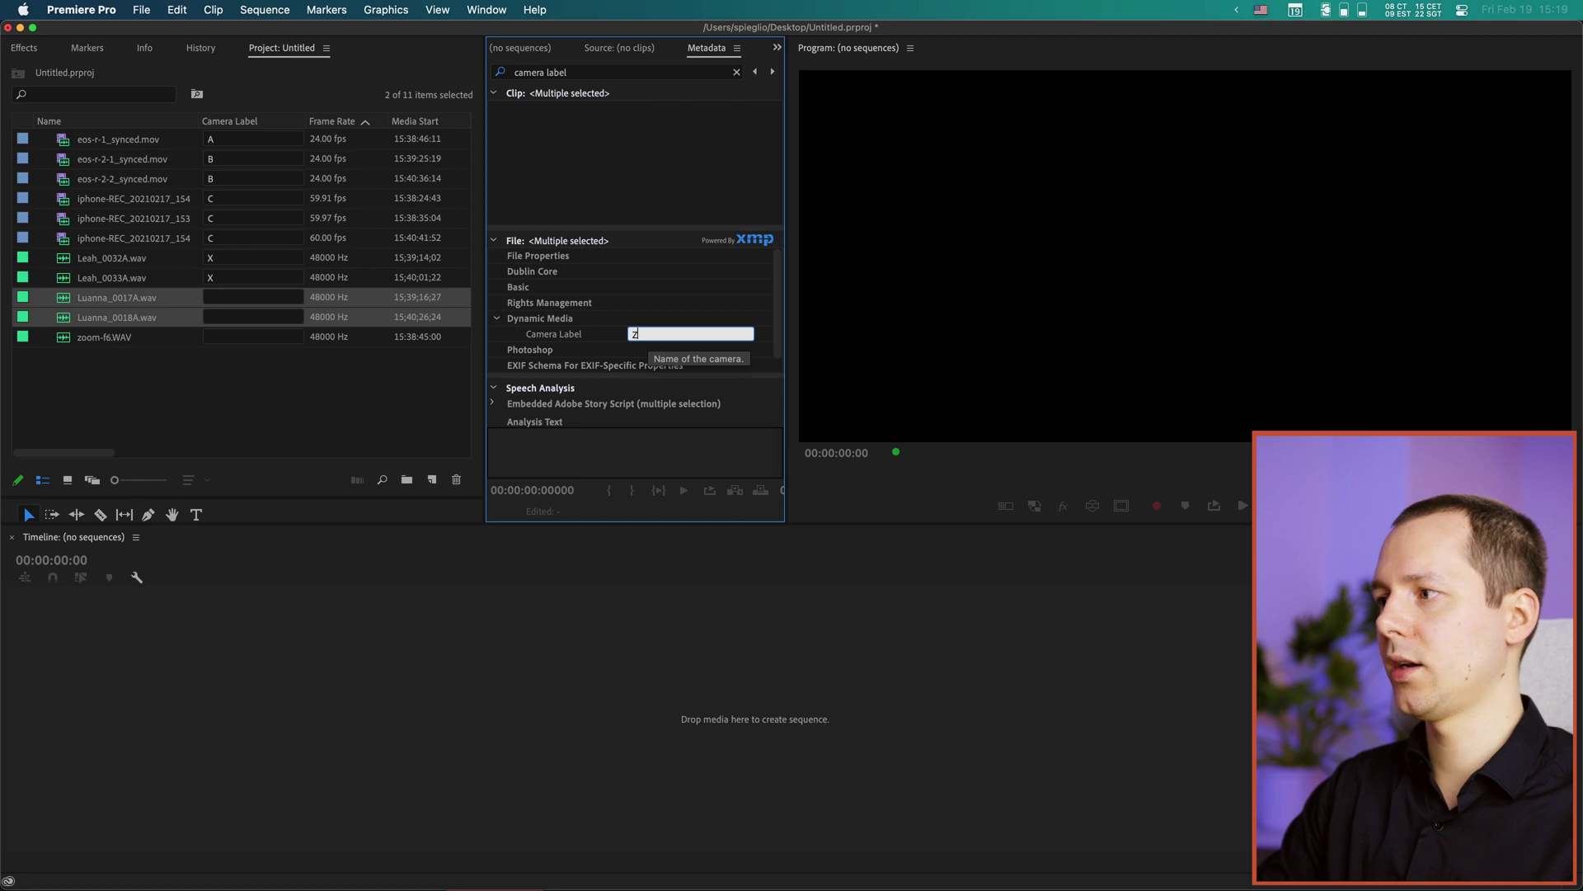
pyautogui.write('Z')
pyautogui.press('Return')
# Step: Label zoom-f6.WAV as camera Y, then select every clip in the project
pyautogui.click(173, 338)
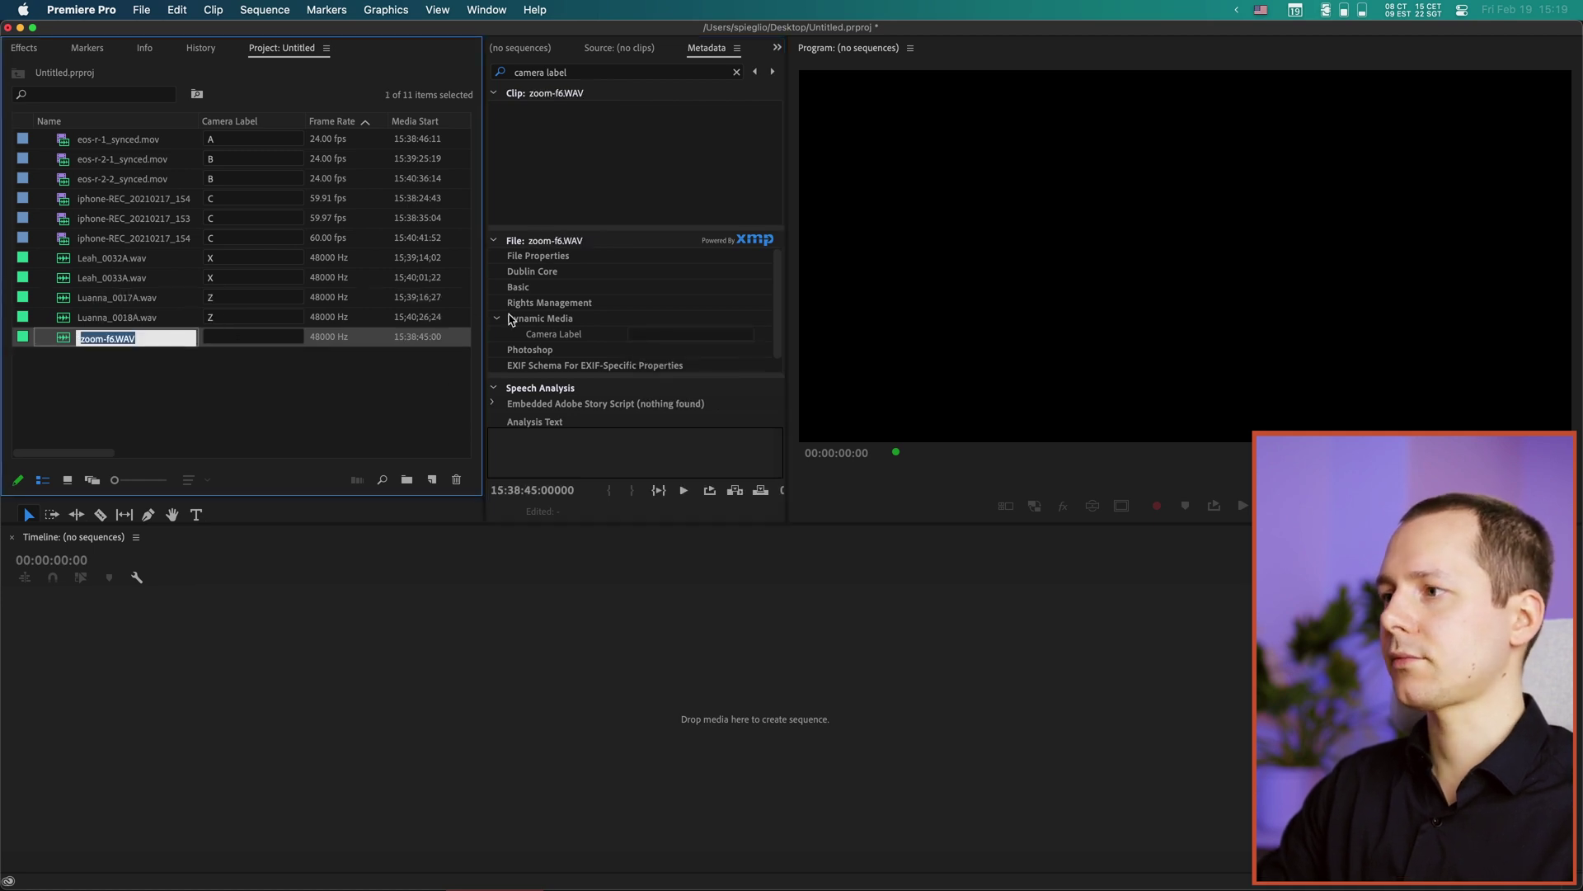
pyautogui.click(642, 336)
pyautogui.click(644, 335)
pyautogui.write('Y')
pyautogui.press('Return')
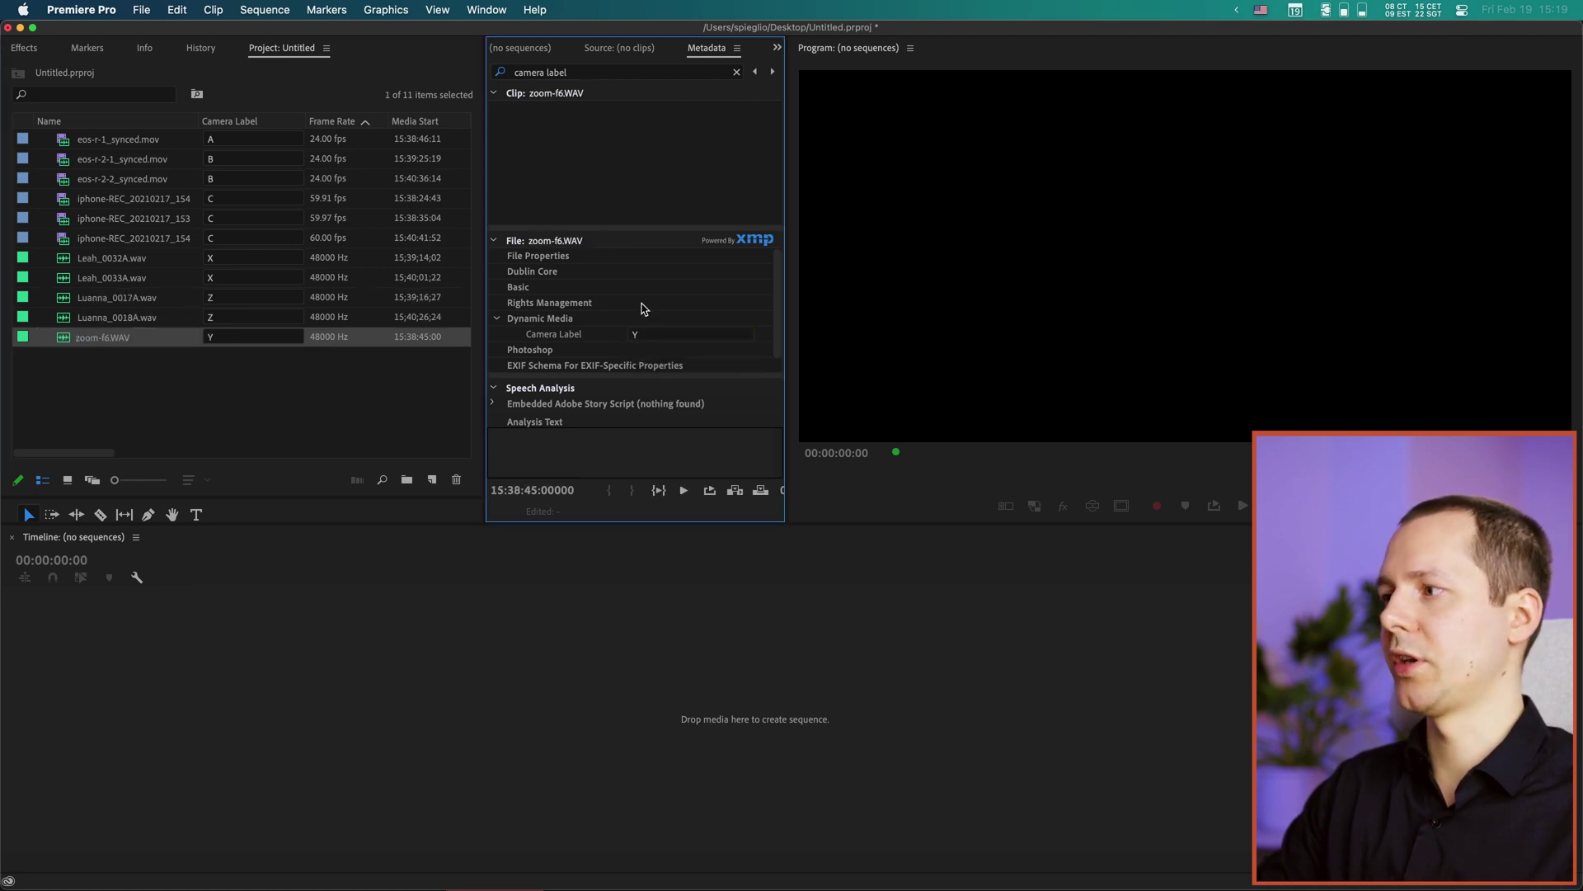
pyautogui.click(196, 402)
pyautogui.press('Up')
pyautogui.press('super+a')
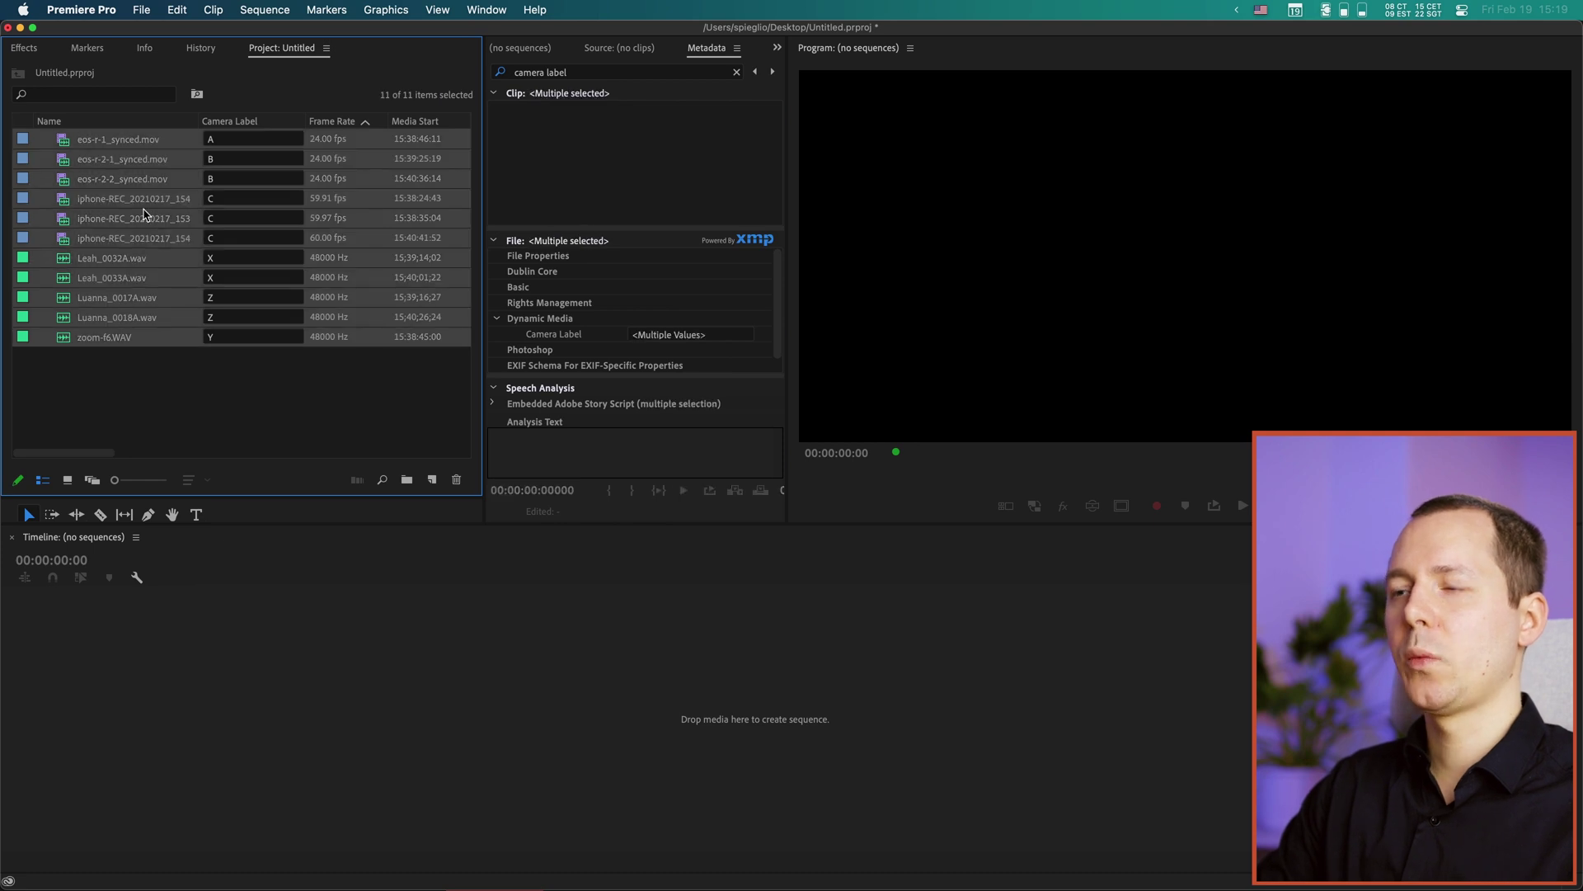
# Step: Create a single multicam source sequence from all clips with tracks assigned by Camera Label
pyautogui.rightClick(120, 184)
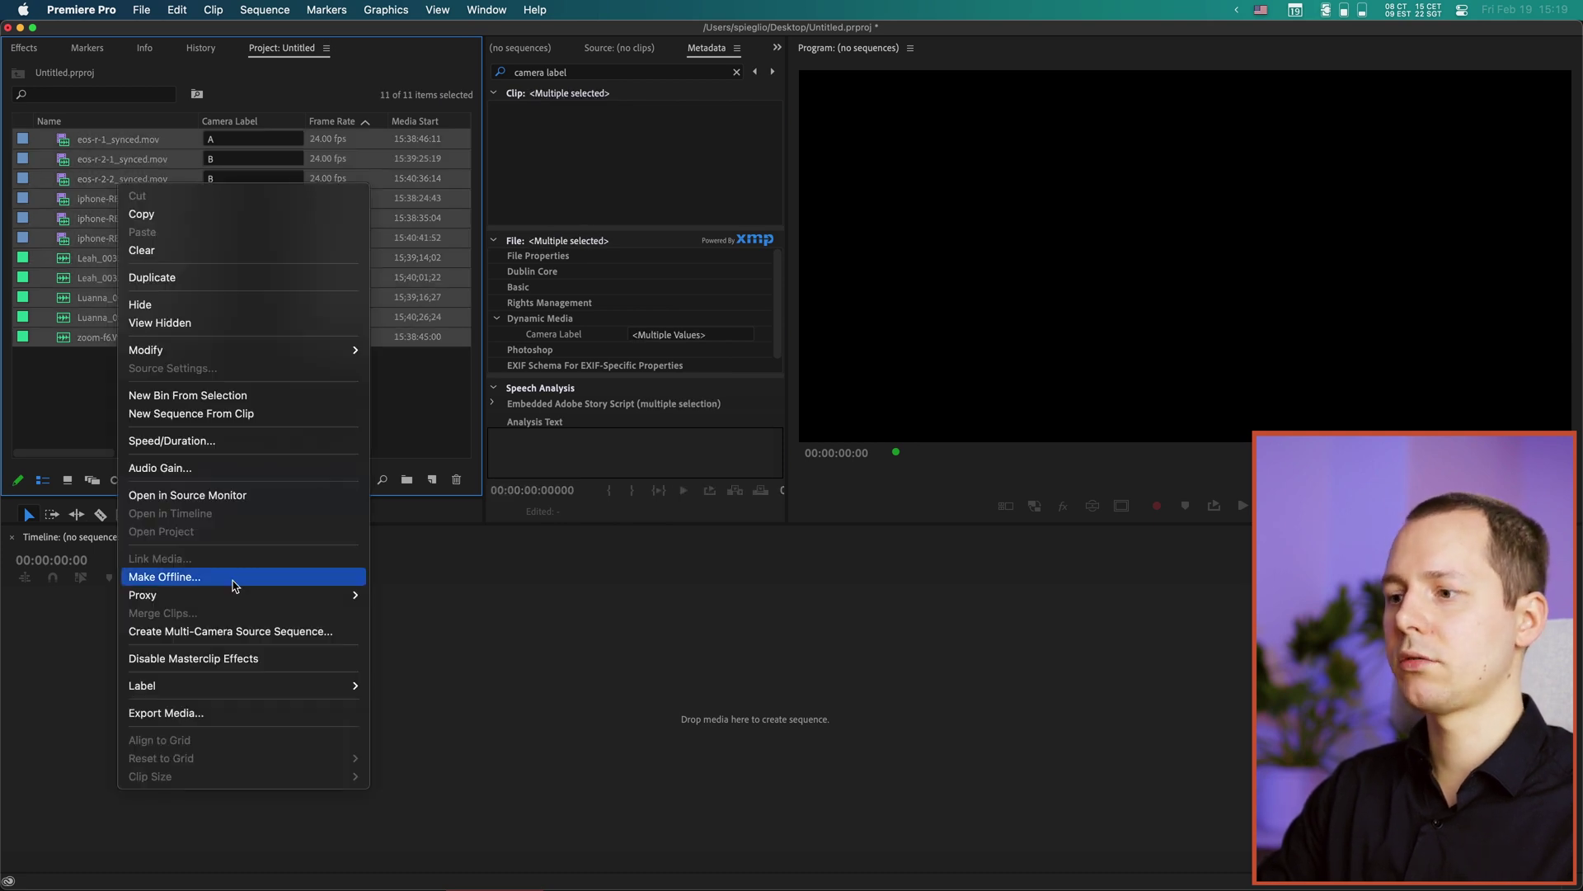
pyautogui.click(237, 633)
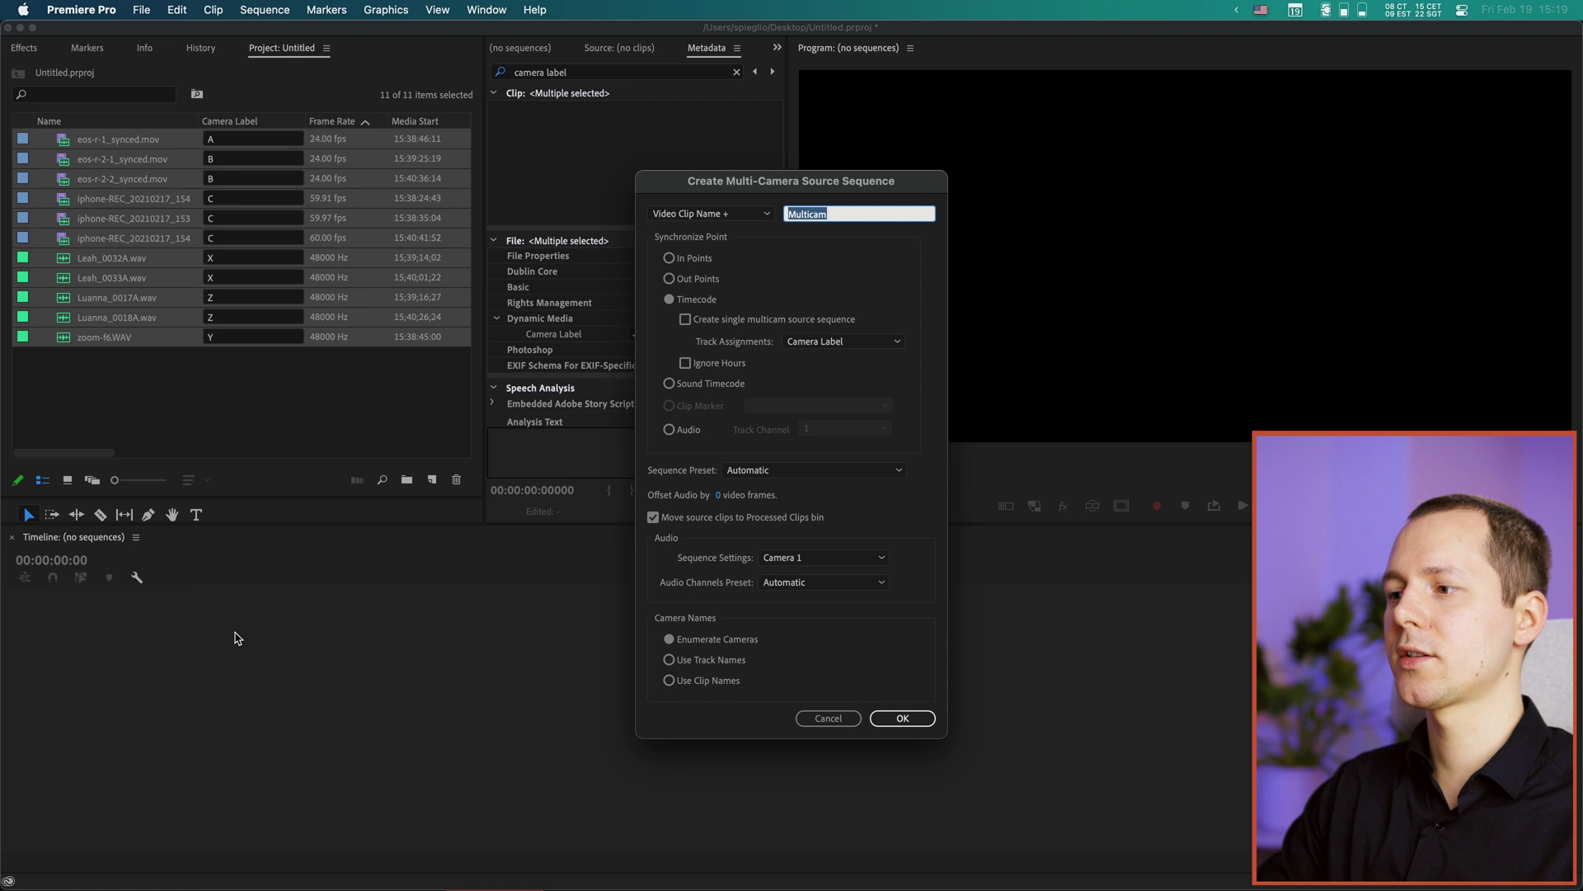
pyautogui.click(752, 322)
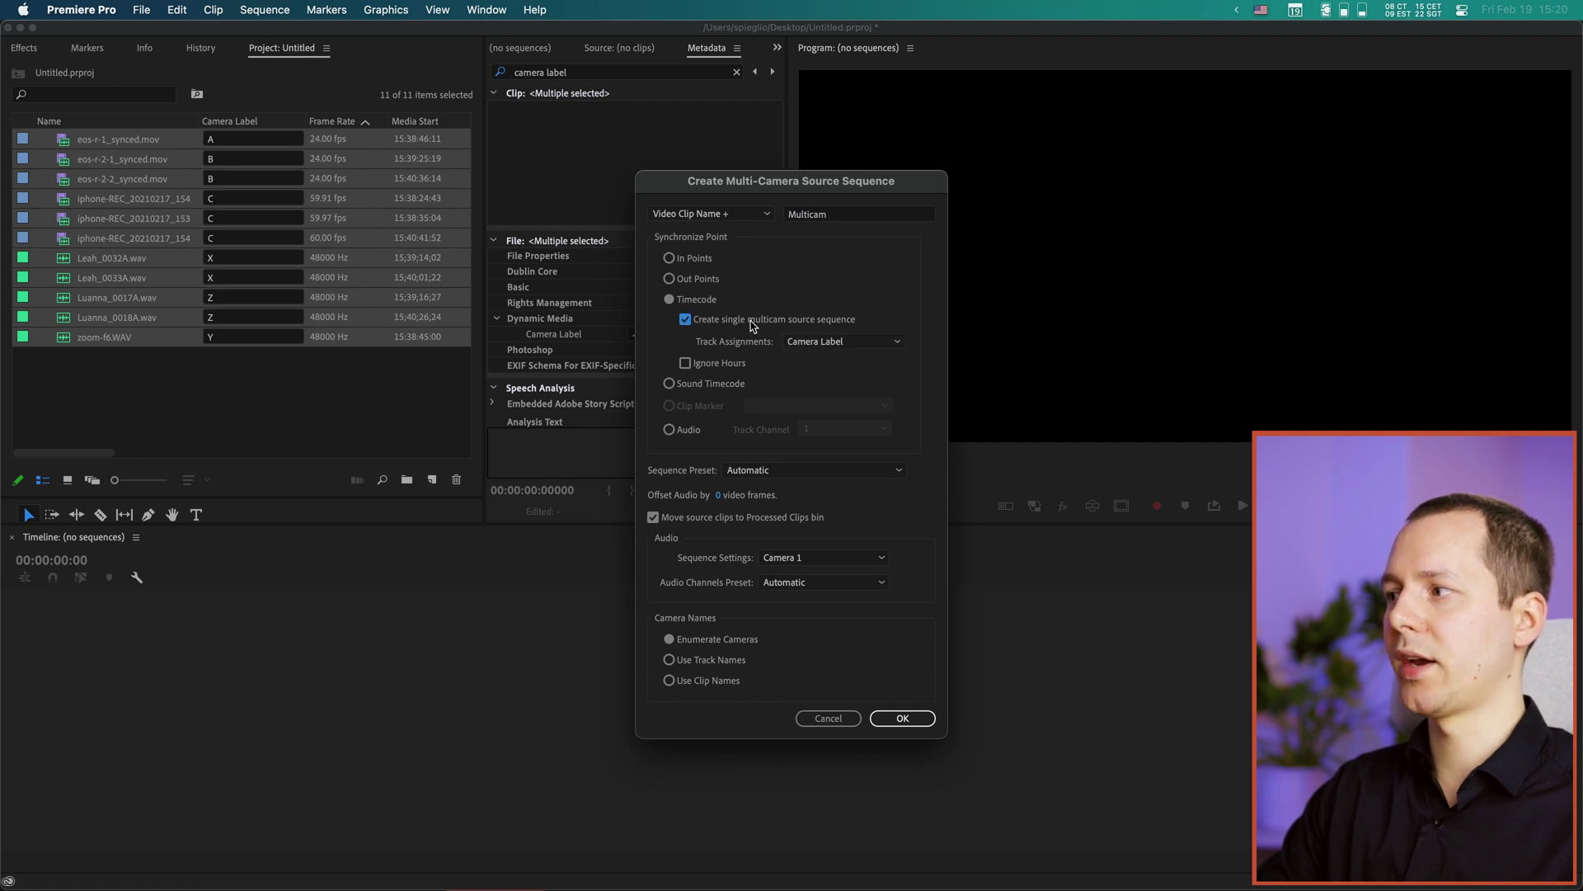
pyautogui.click(835, 347)
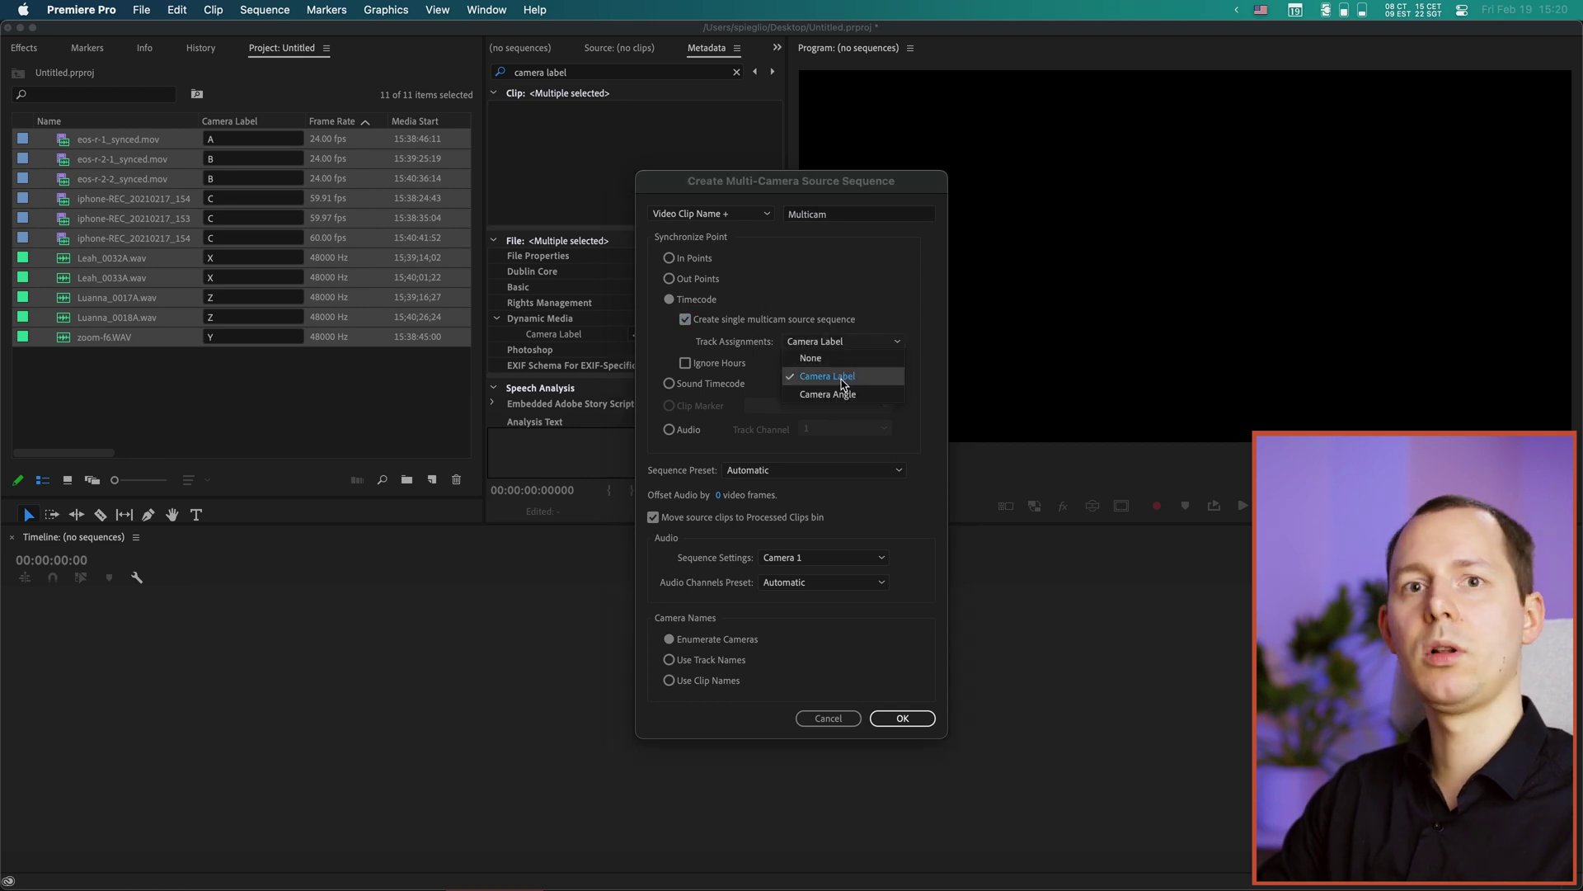
pyautogui.click(855, 382)
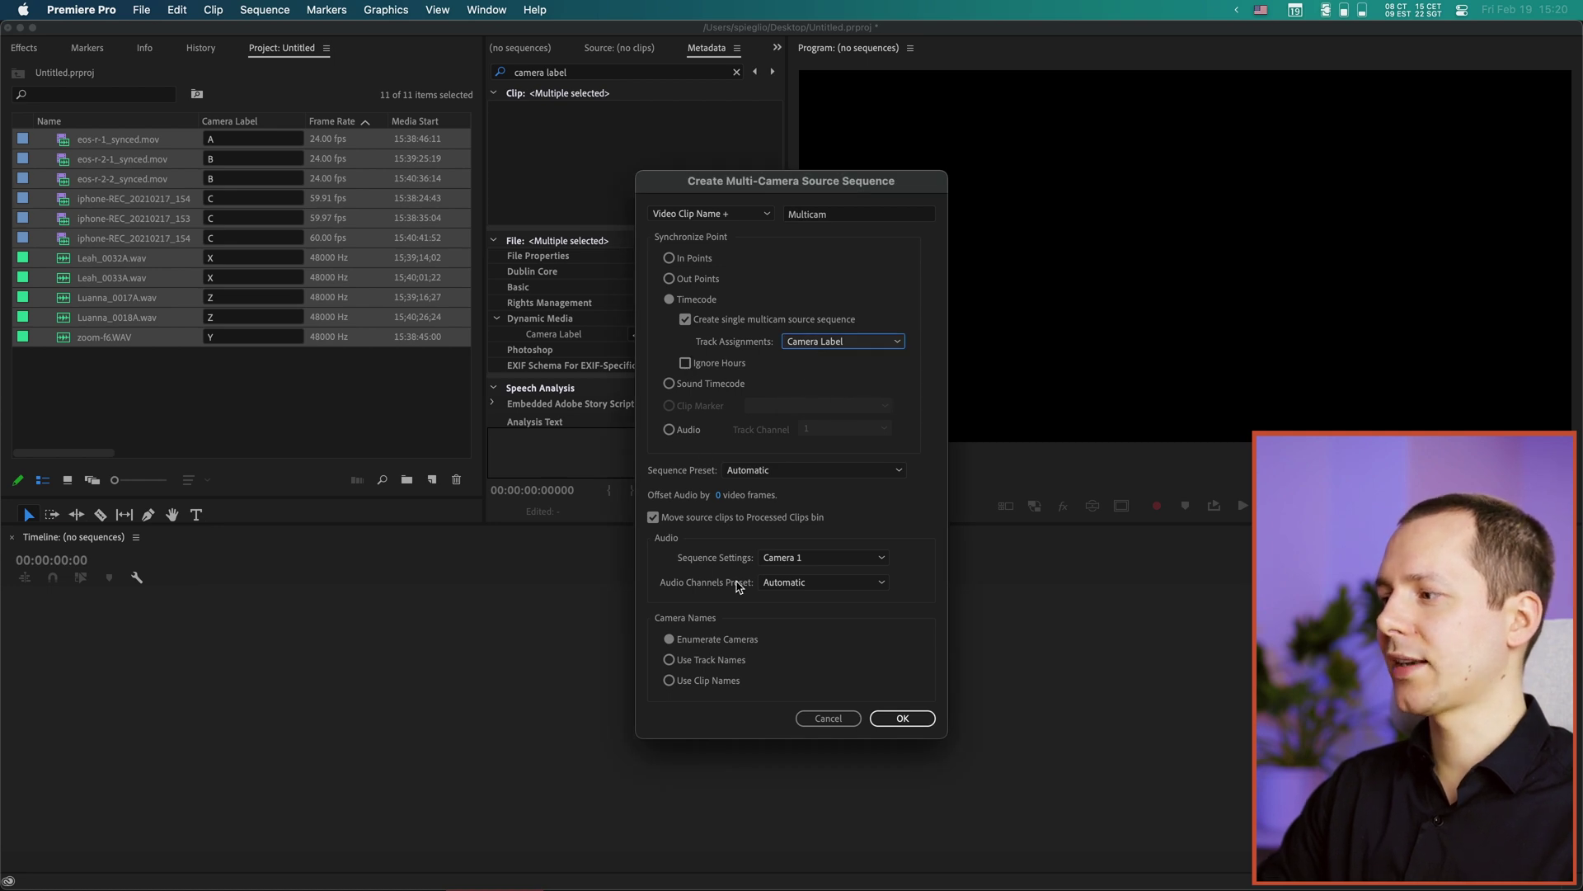
pyautogui.click(905, 719)
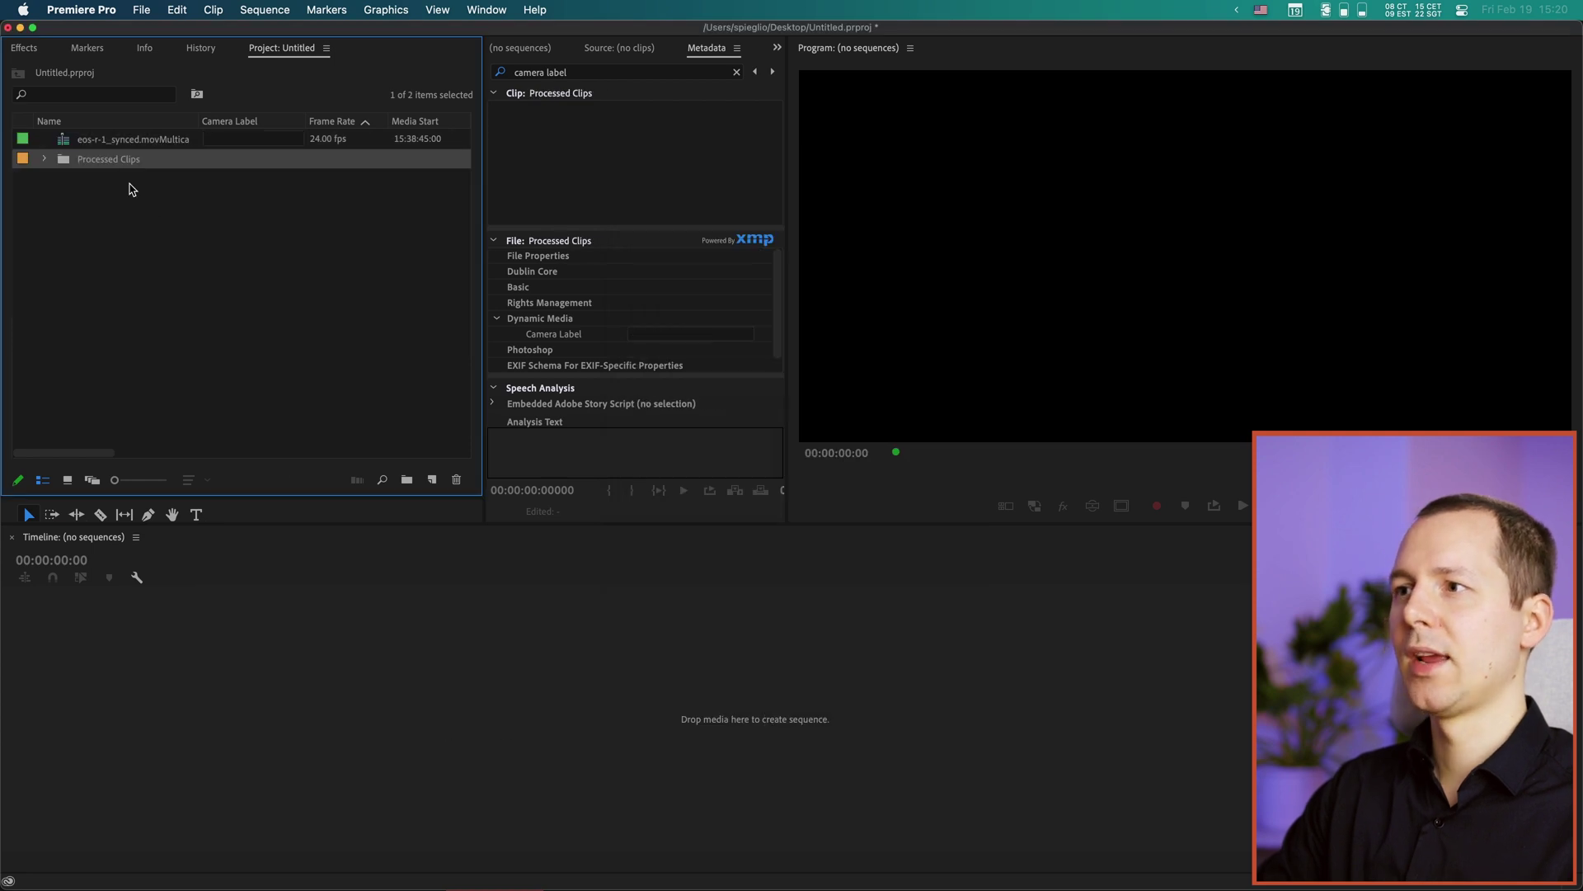
pyautogui.rightClick(99, 140)
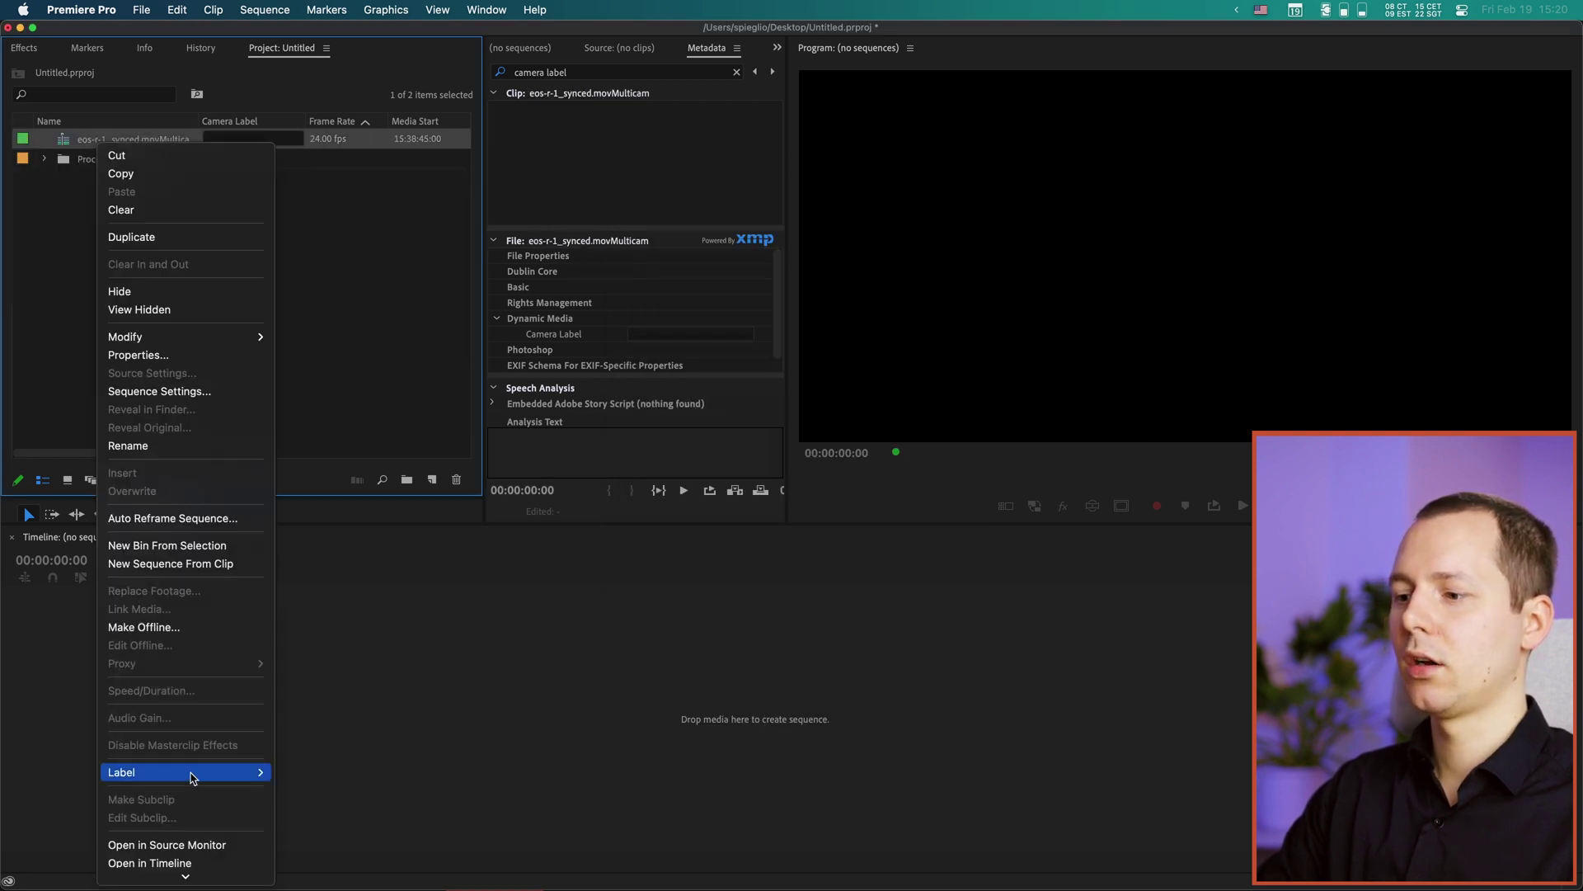
pyautogui.click(182, 863)
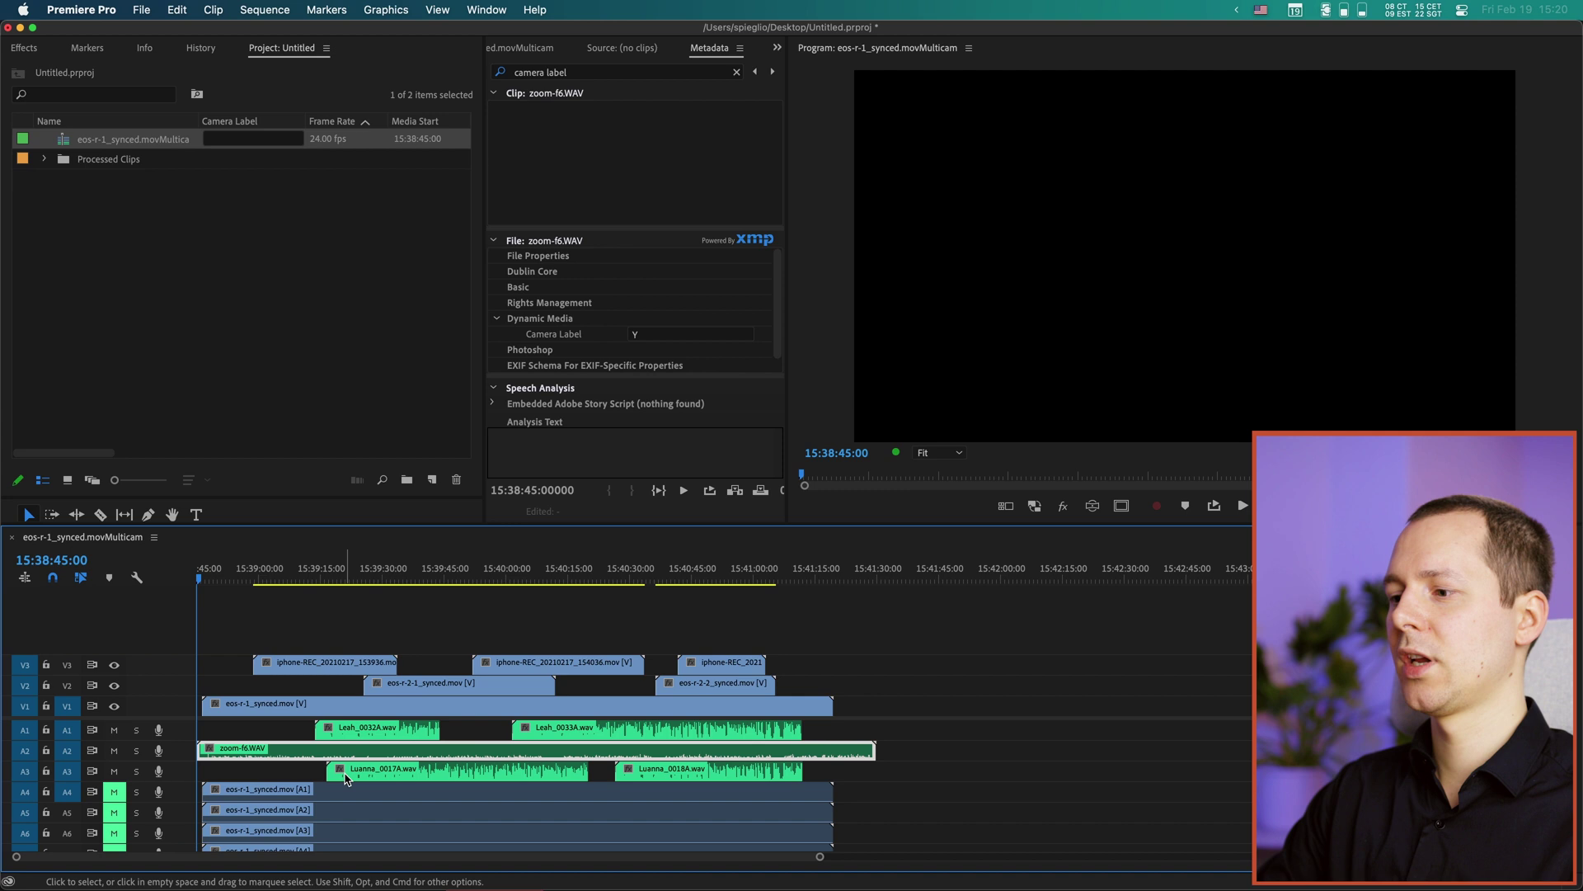
pyautogui.click(296, 667)
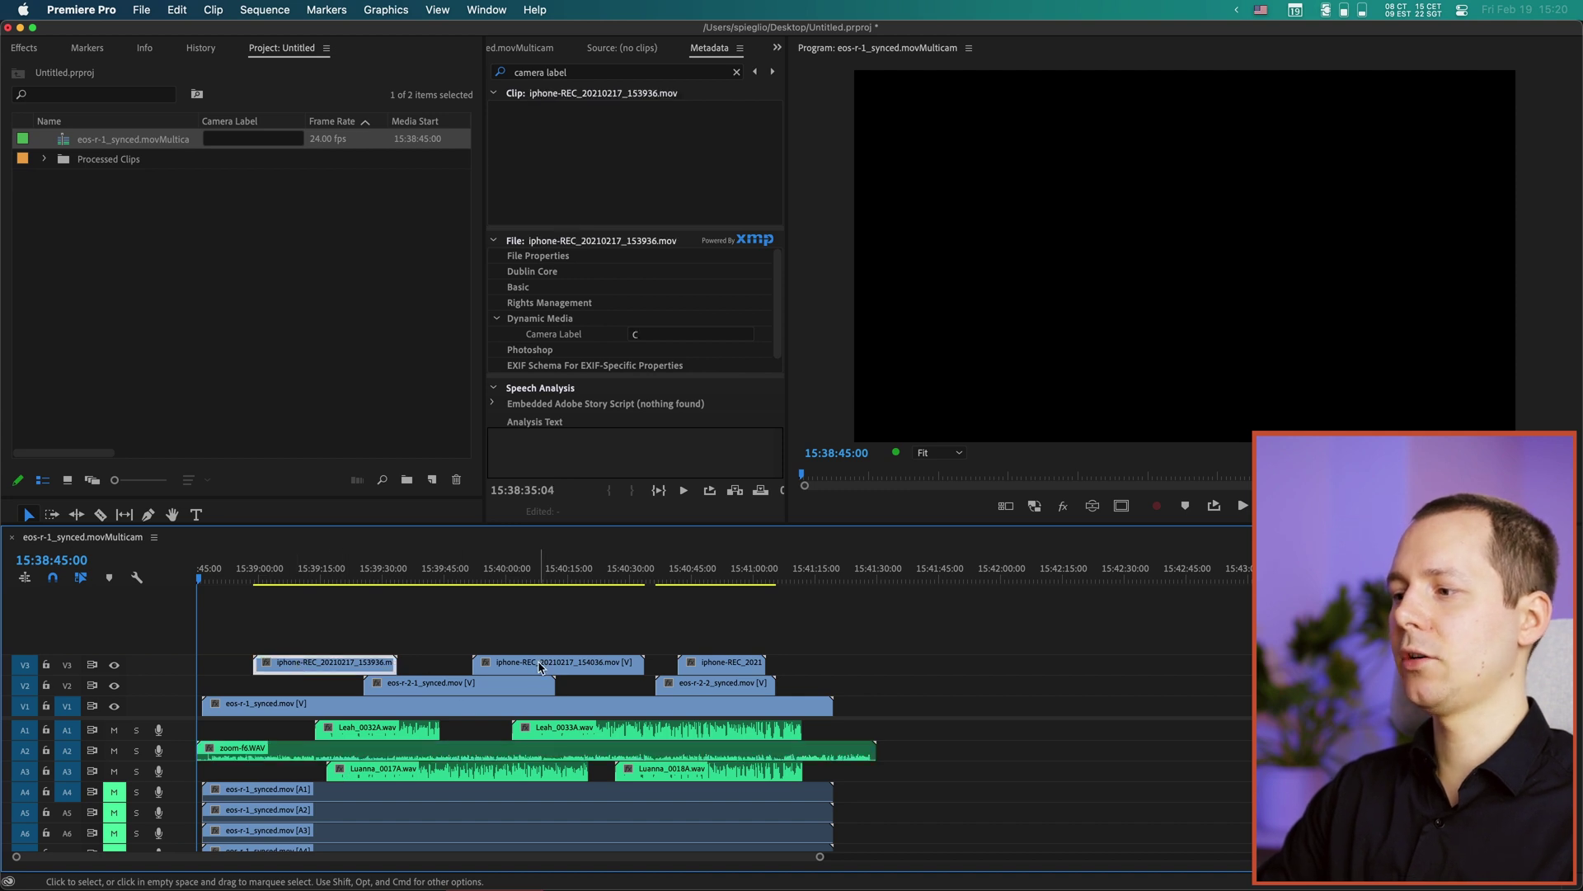
pyautogui.click(549, 664)
pyautogui.click(701, 665)
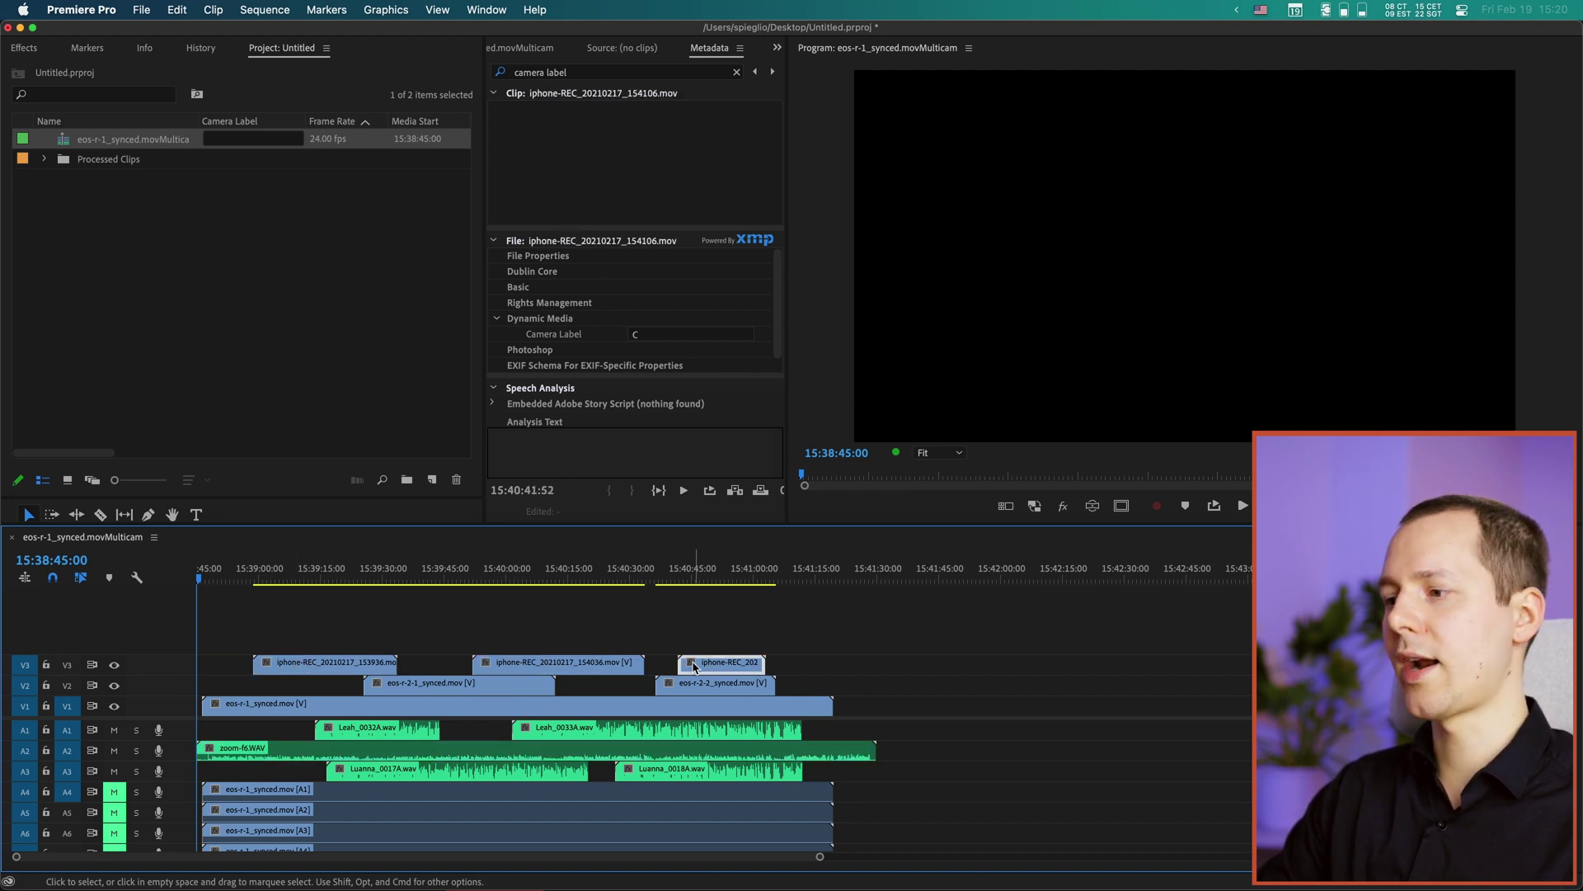
pyautogui.click(455, 685)
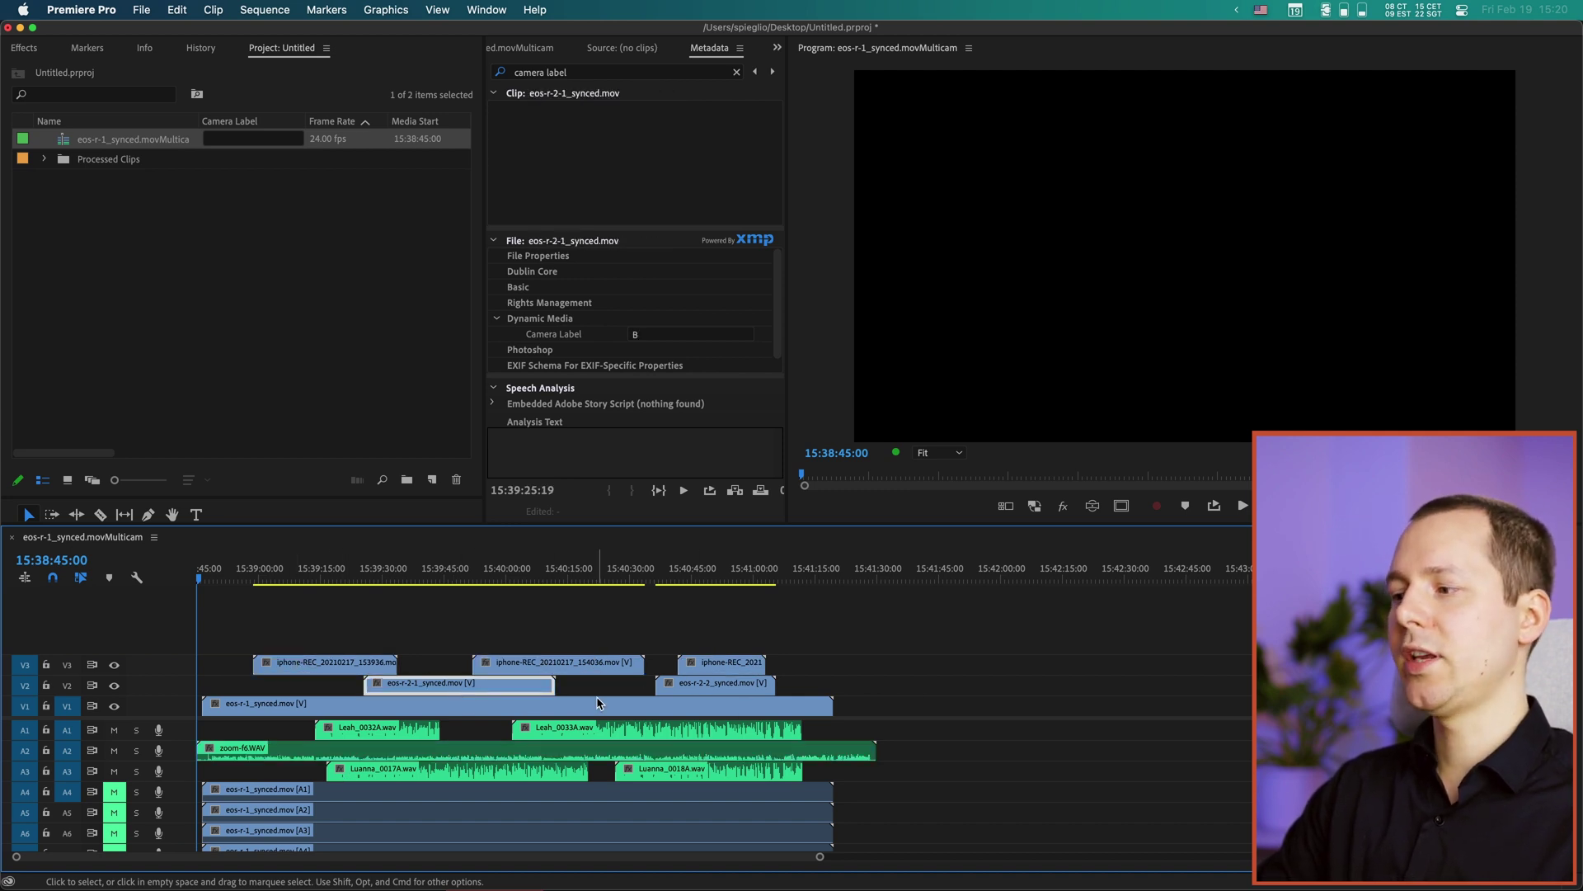
pyautogui.click(708, 689)
pyautogui.click(348, 737)
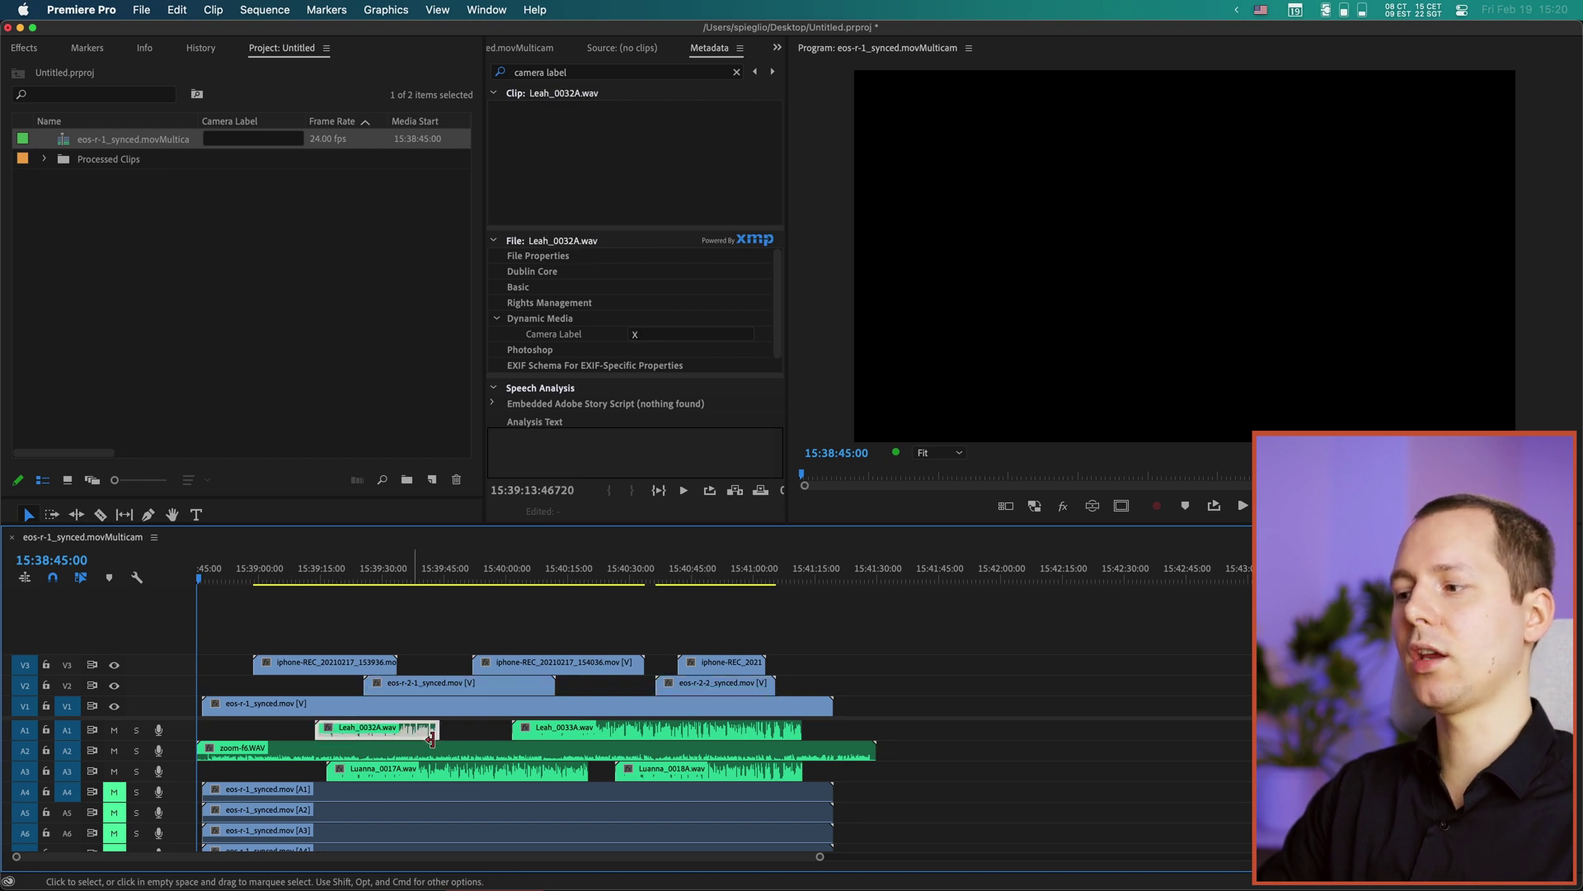
pyautogui.click(551, 734)
pyautogui.click(460, 775)
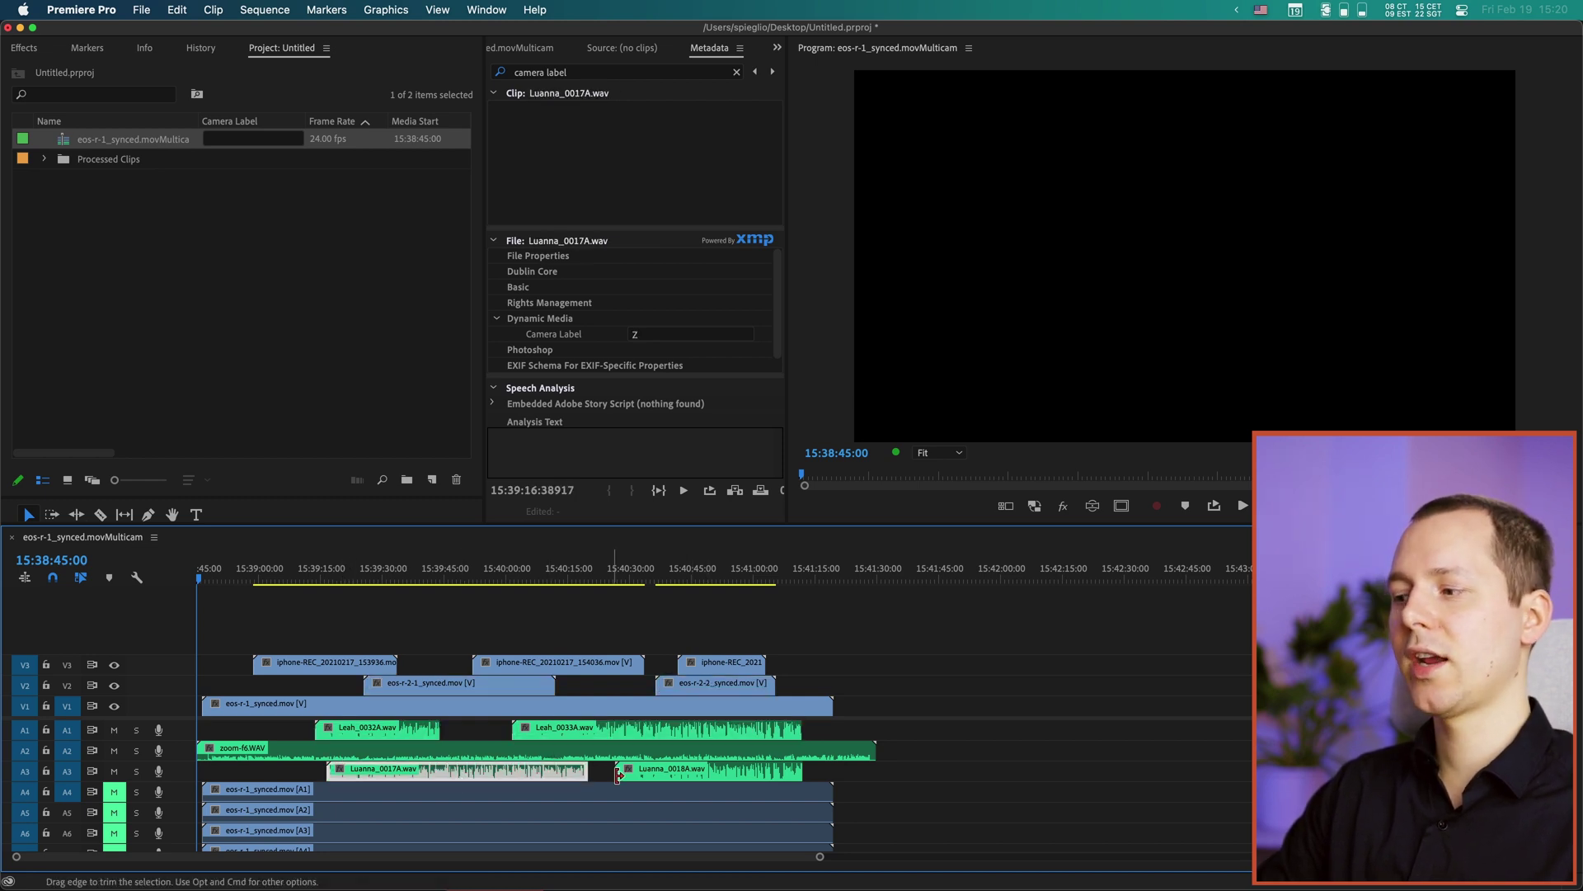
pyautogui.click(647, 773)
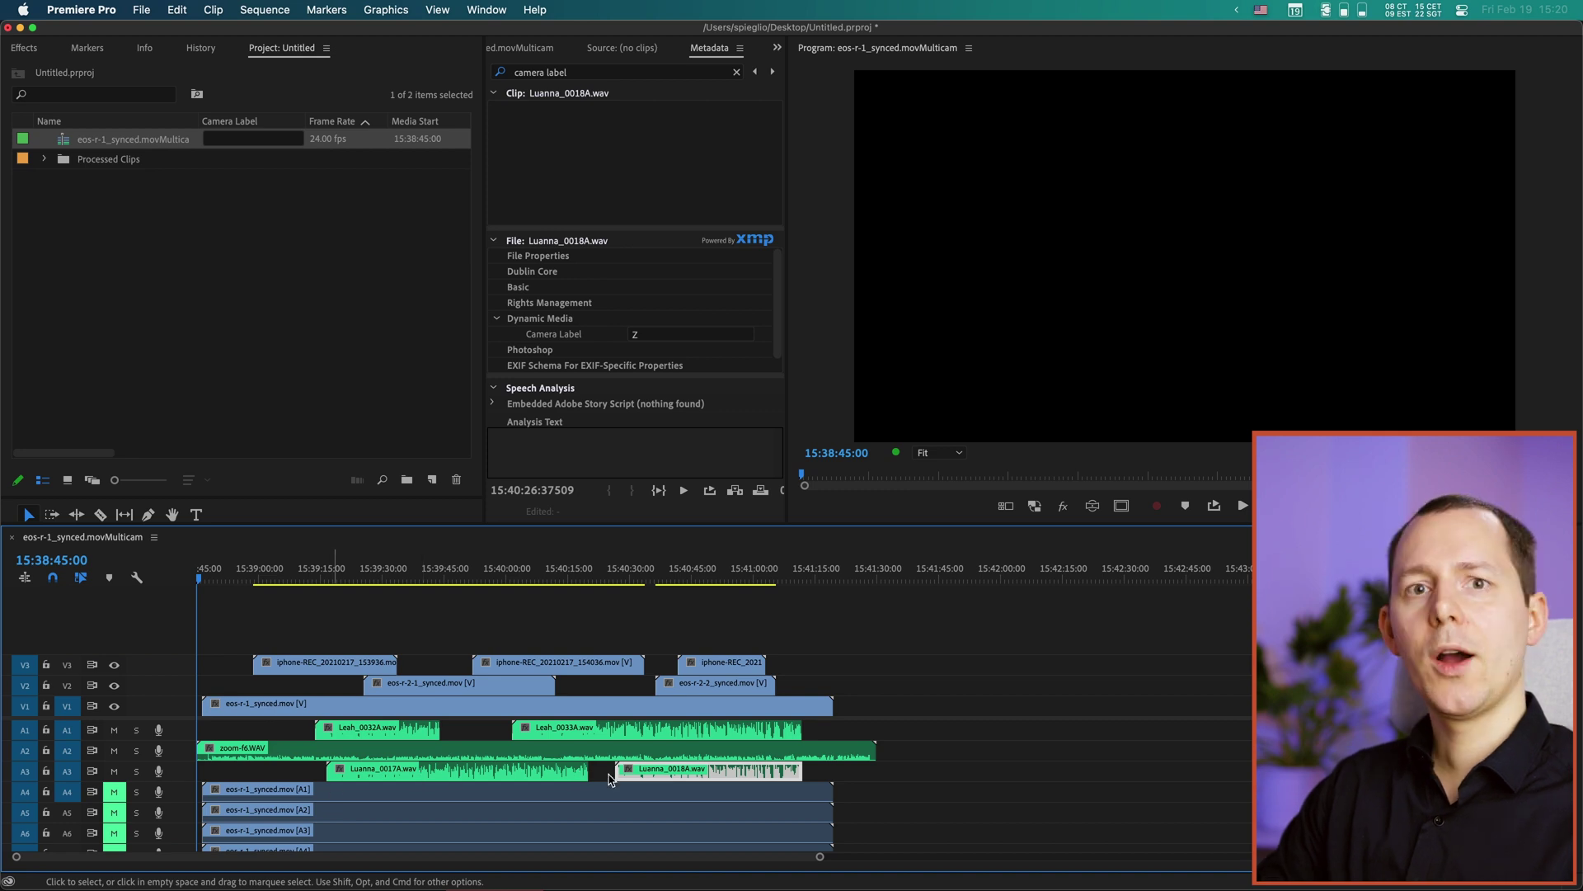
pyautogui.scroll(-3, 611, 770)
pyautogui.moveTo(862, 729); pyautogui.dragTo(410, 843)
pyautogui.click(929, 781)
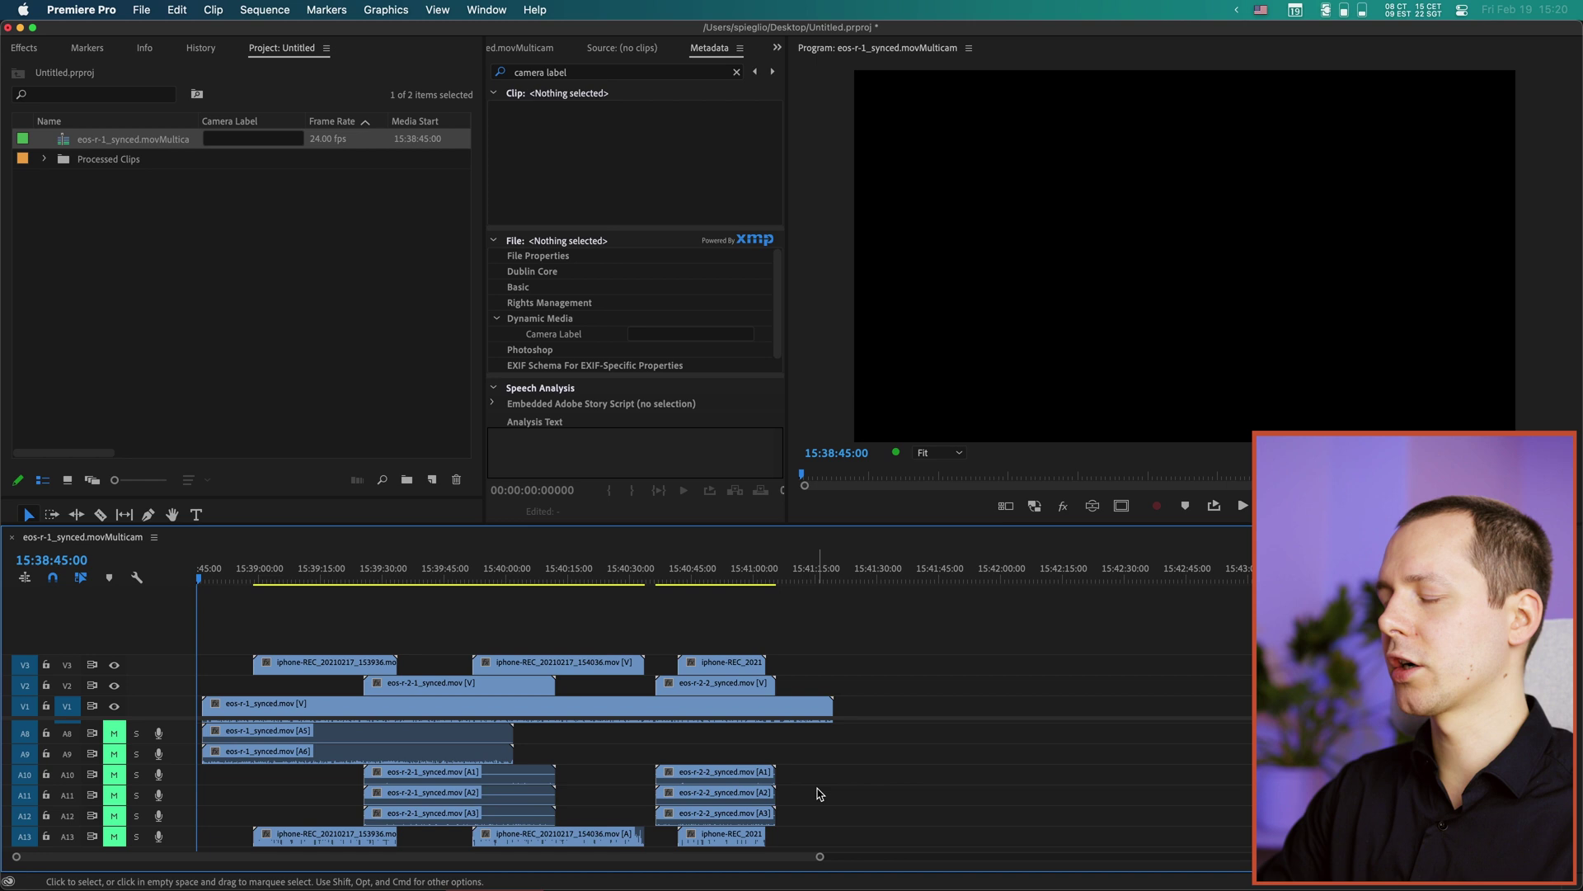
pyautogui.scroll(5, 831, 794)
pyautogui.moveTo(866, 798); pyautogui.dragTo(268, 836)
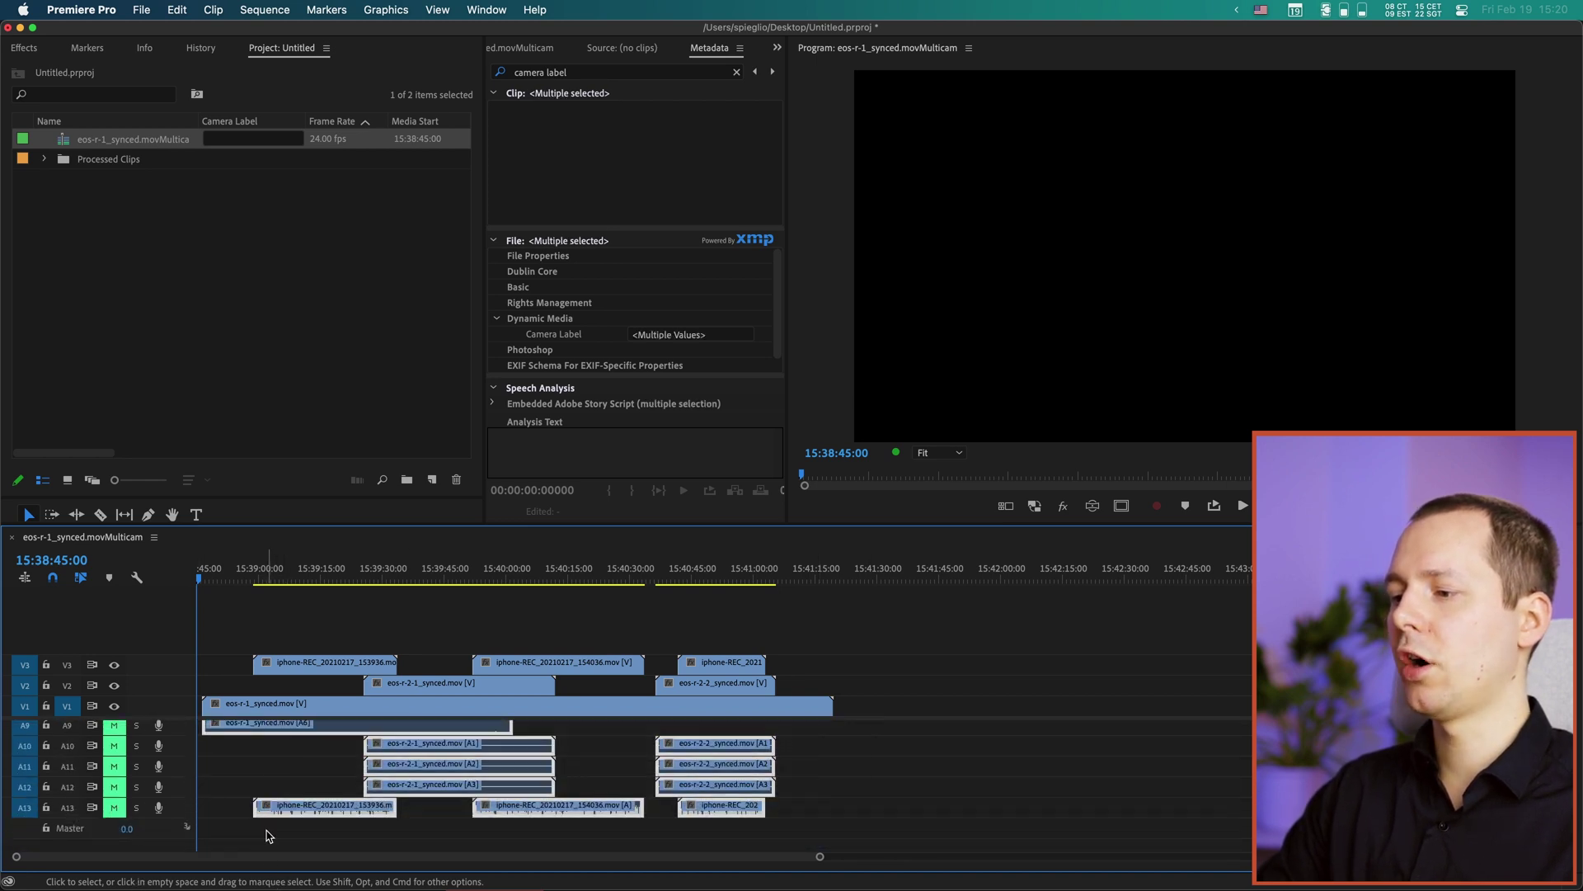
pyautogui.click(268, 835)
pyautogui.scroll(5, 371, 771)
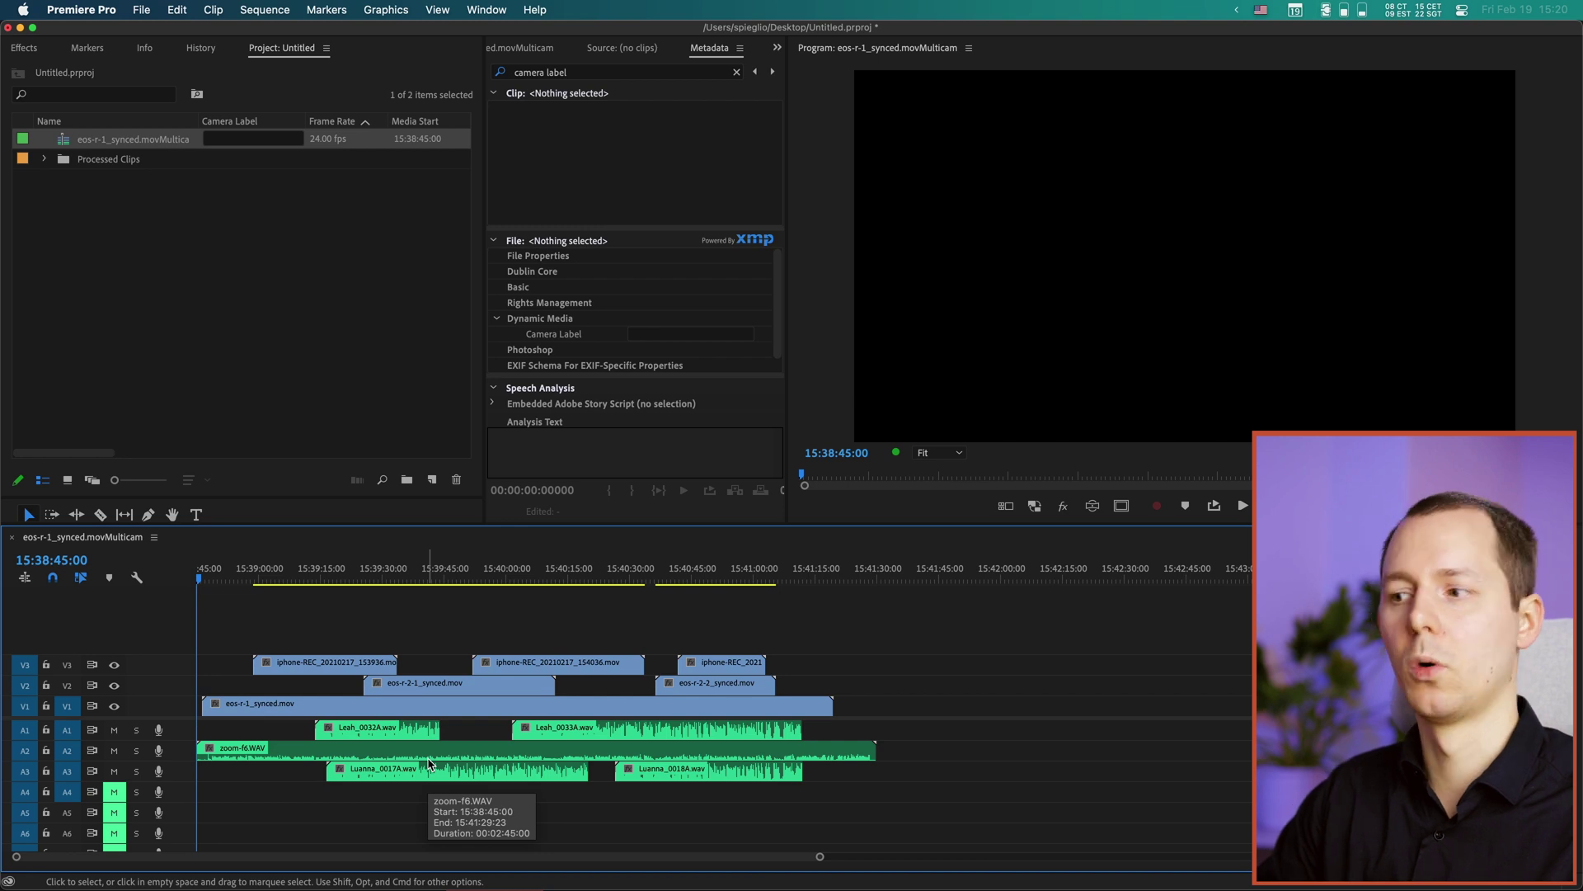
pyautogui.click(421, 752)
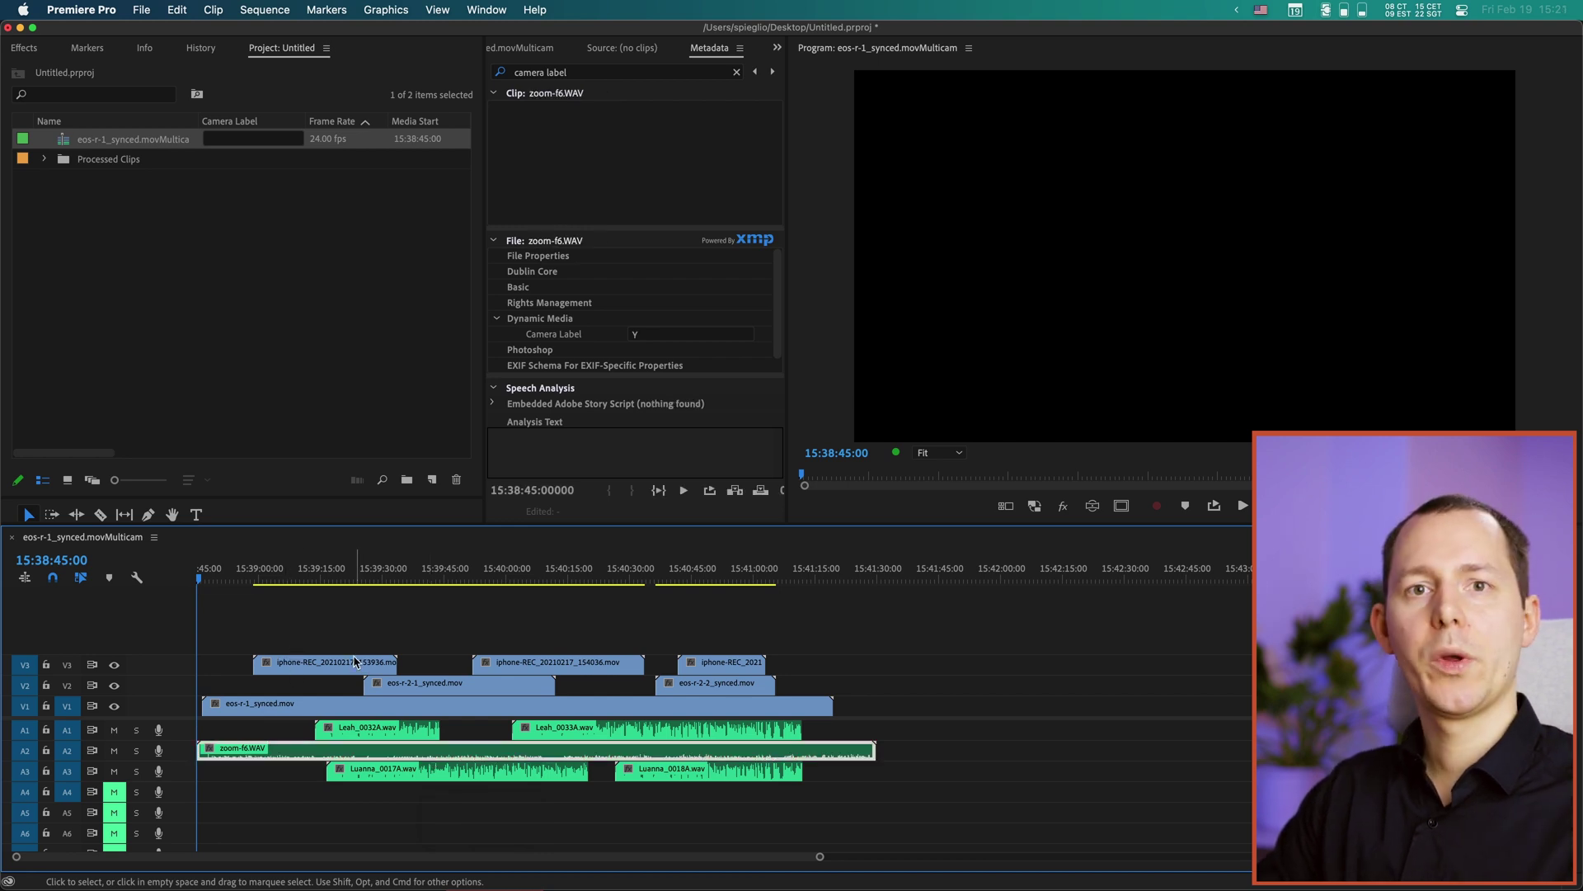
# Step: Create the eos-r-1_synced sequence from the multicam clip and move the playhead to 00:00:20:19
pyautogui.rightClick(71, 143)
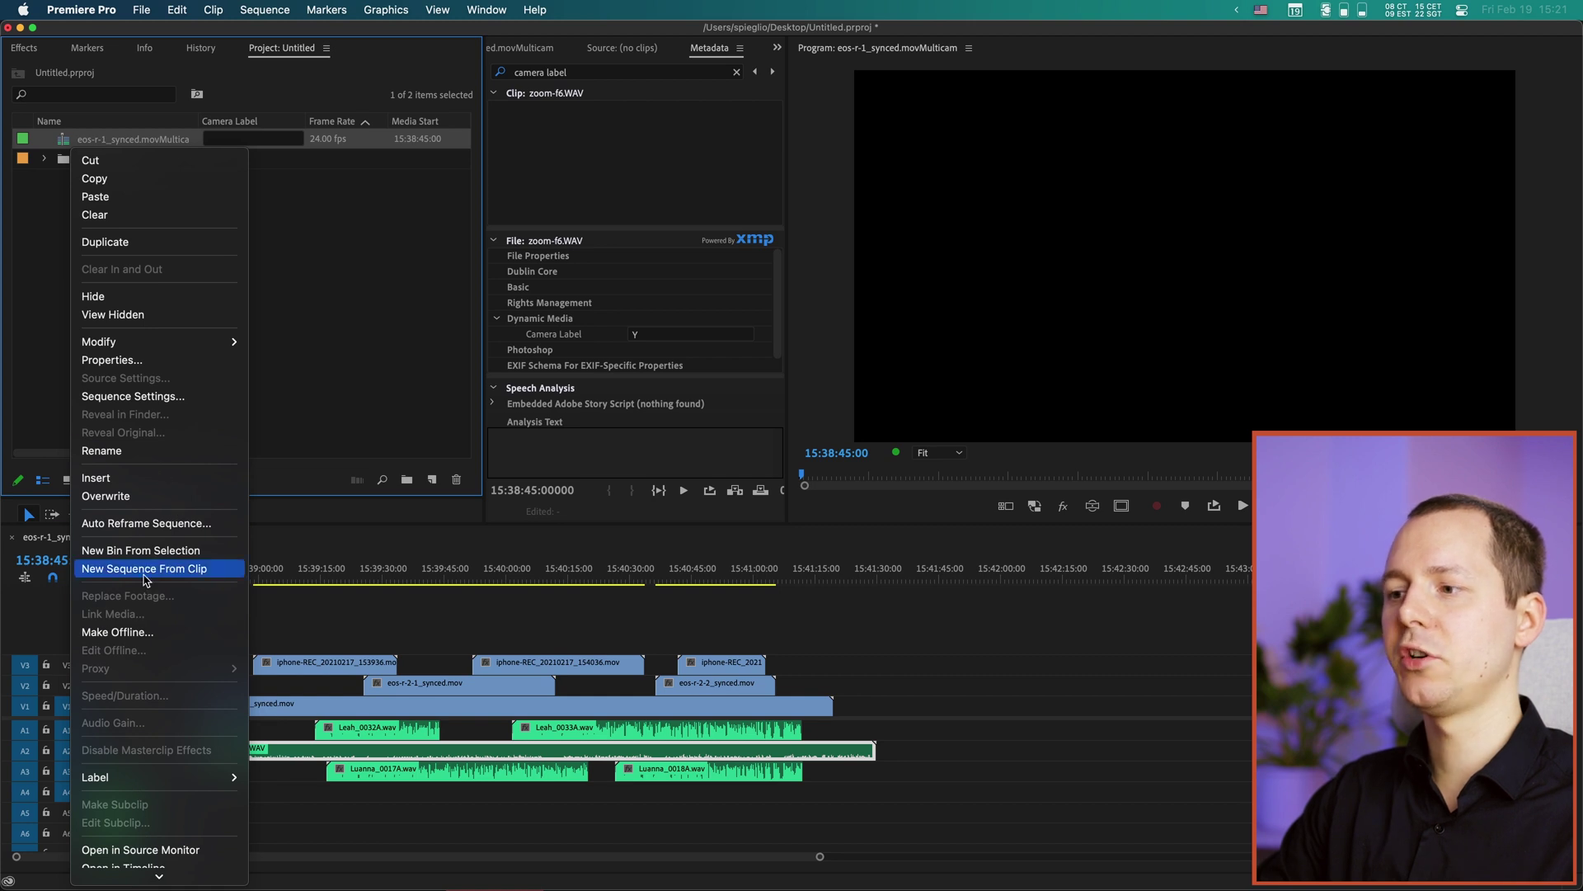
pyautogui.click(143, 570)
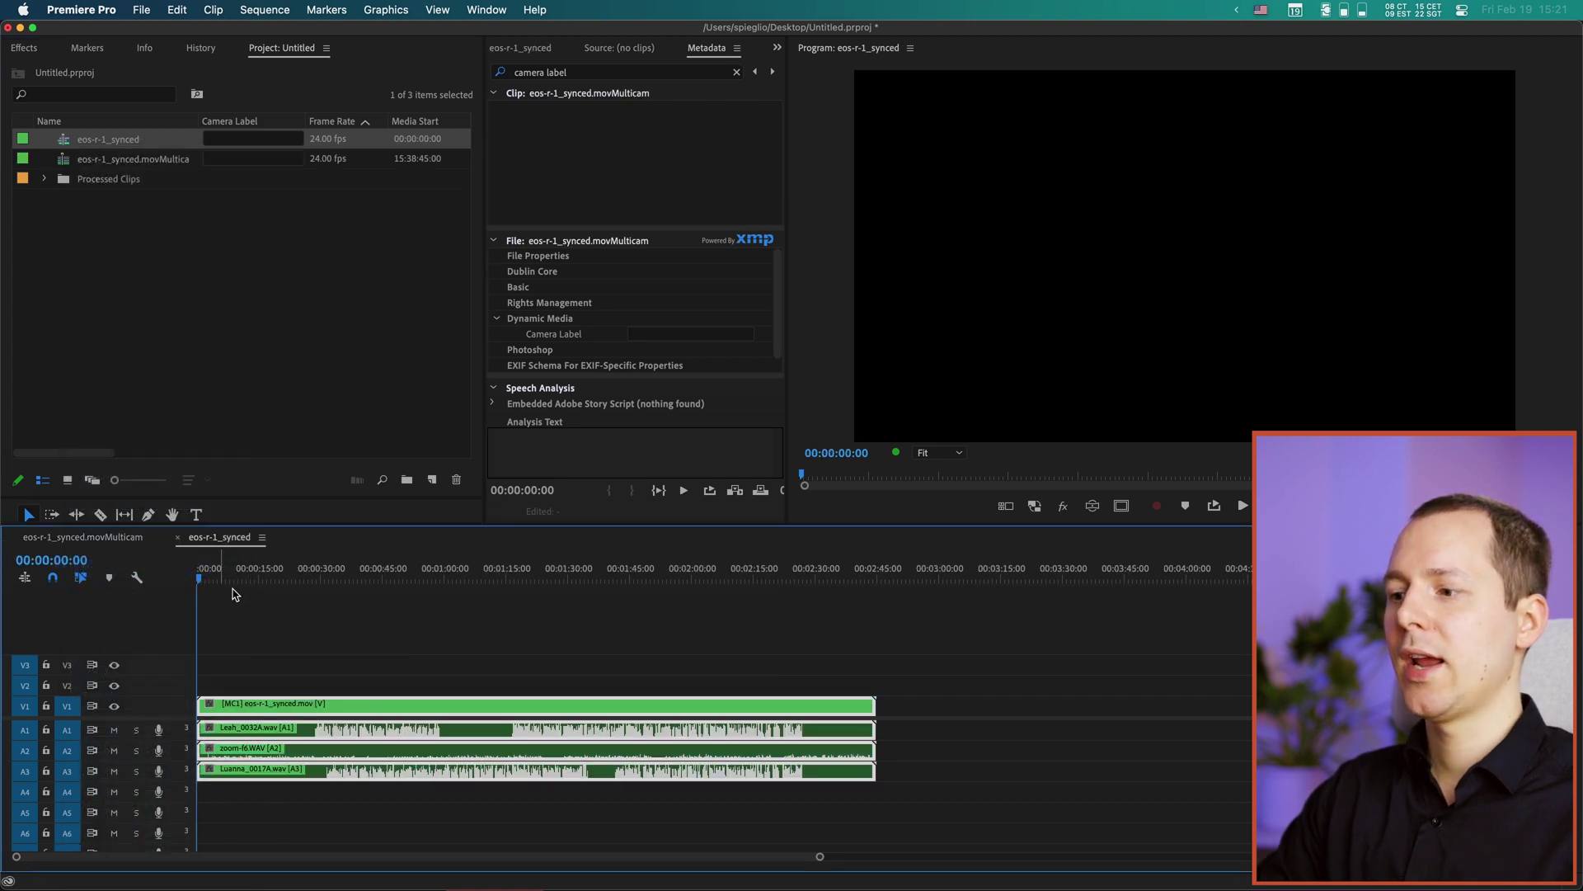
pyautogui.click(396, 647)
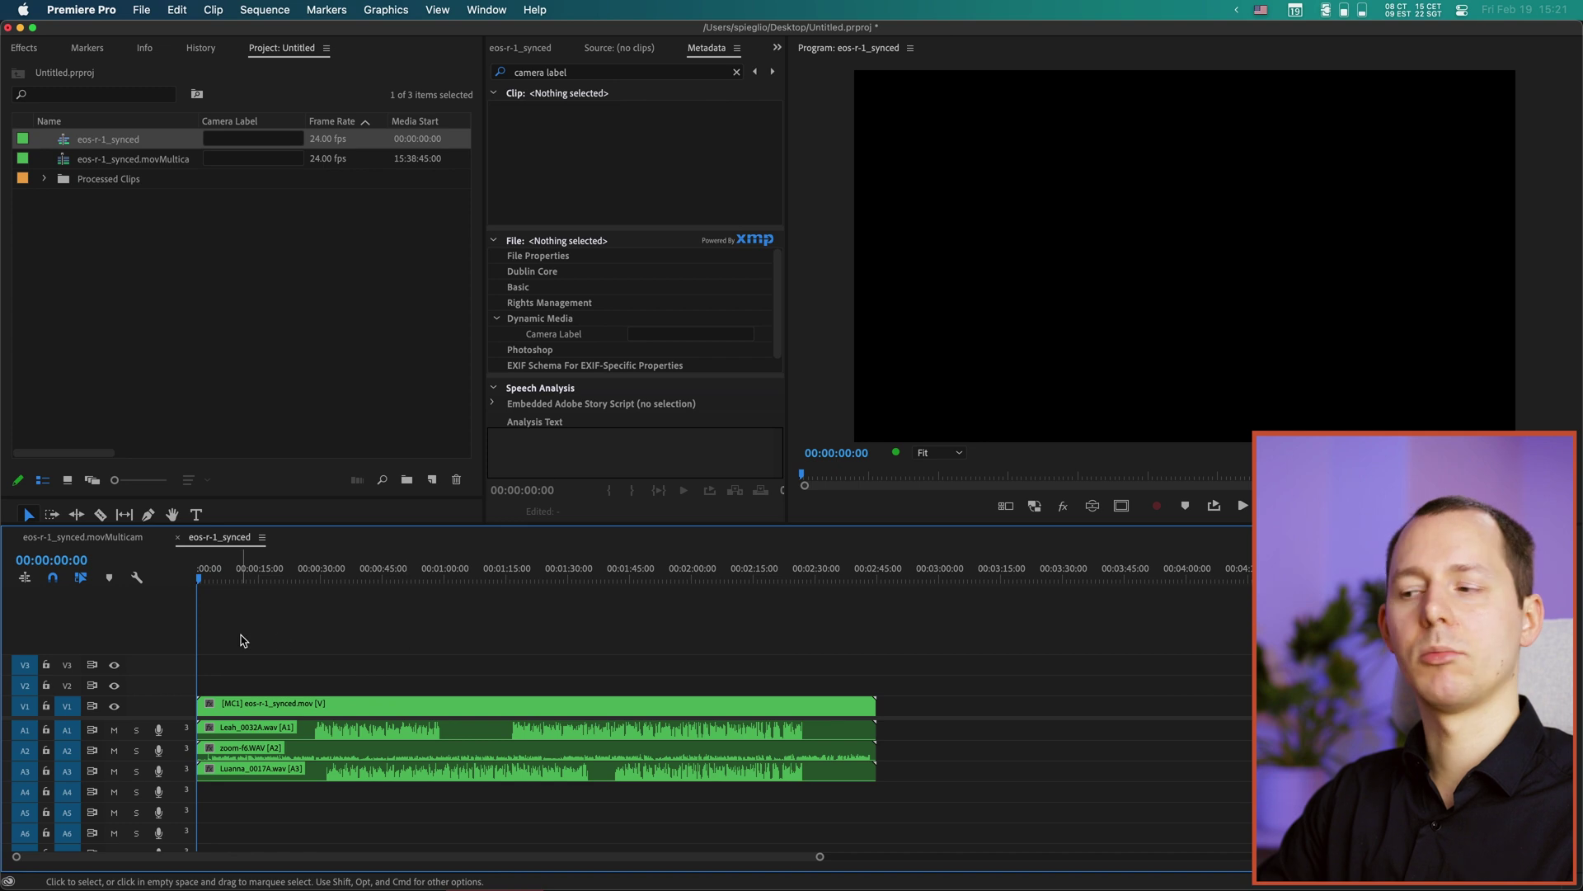
pyautogui.moveTo(221, 577); pyautogui.dragTo(282, 577)
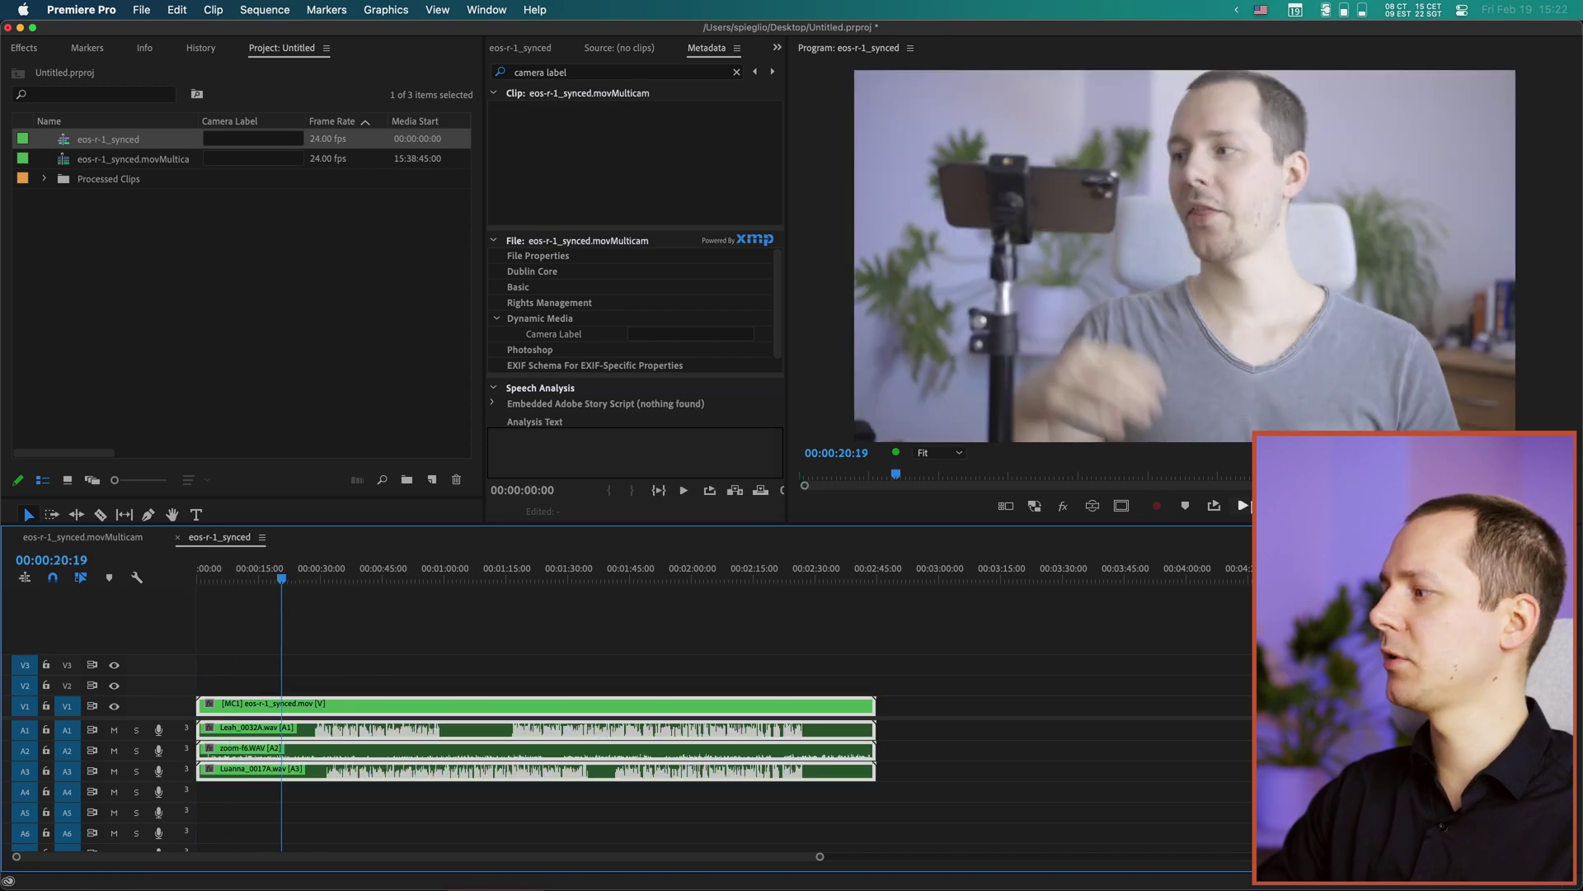
# Step: Add the Toggle Multi-Camera View button, enable it, and scrub through the camera angles
pyautogui.click(1005, 507)
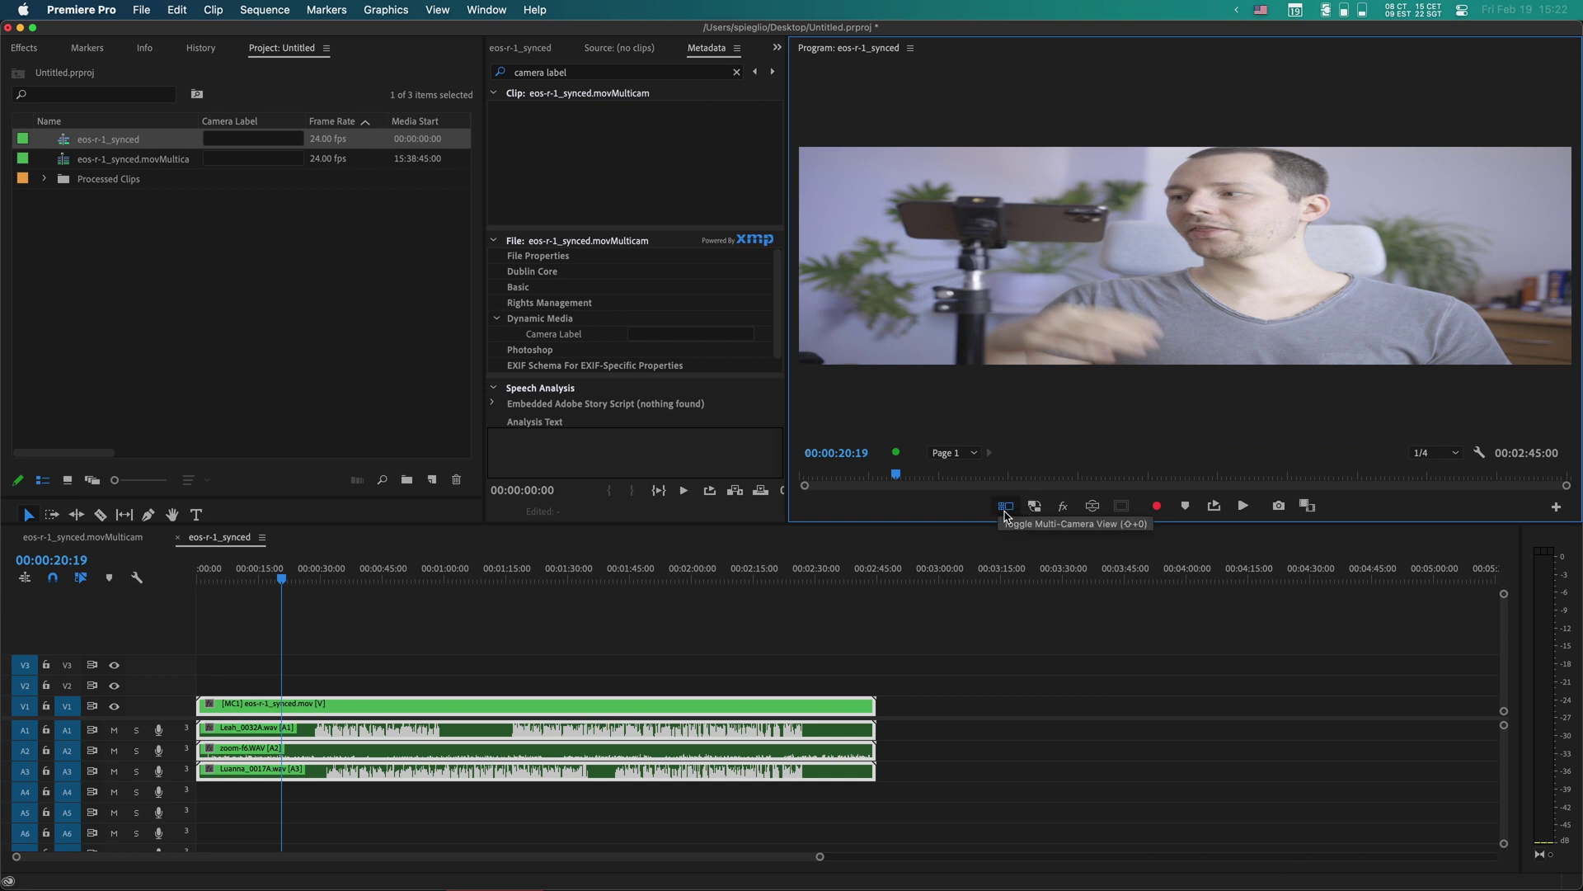
pyautogui.click(1007, 512)
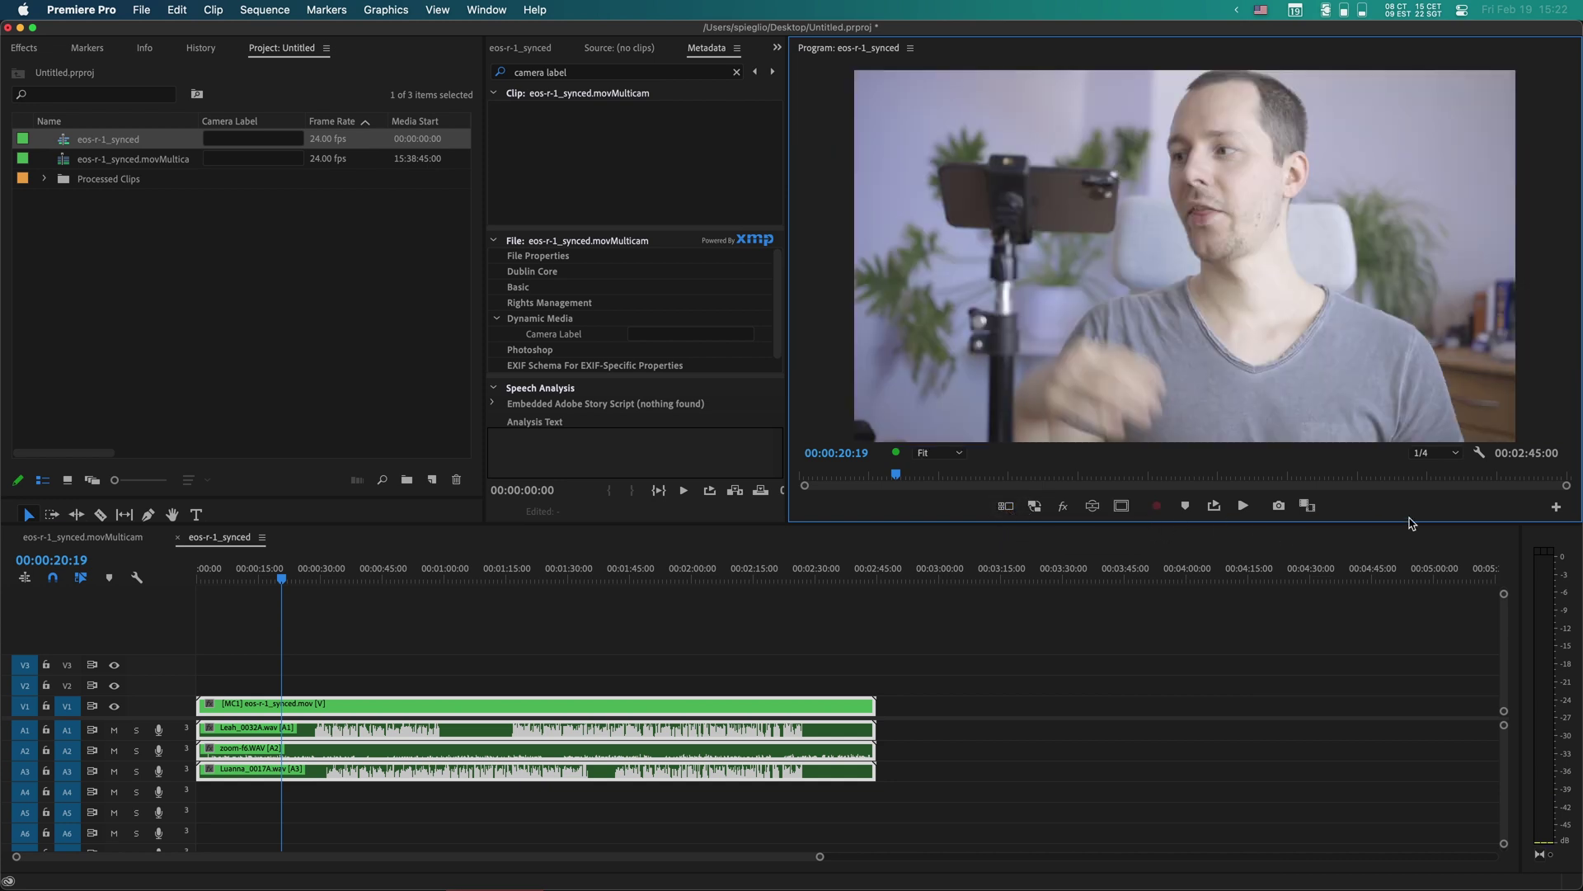
pyautogui.click(1558, 508)
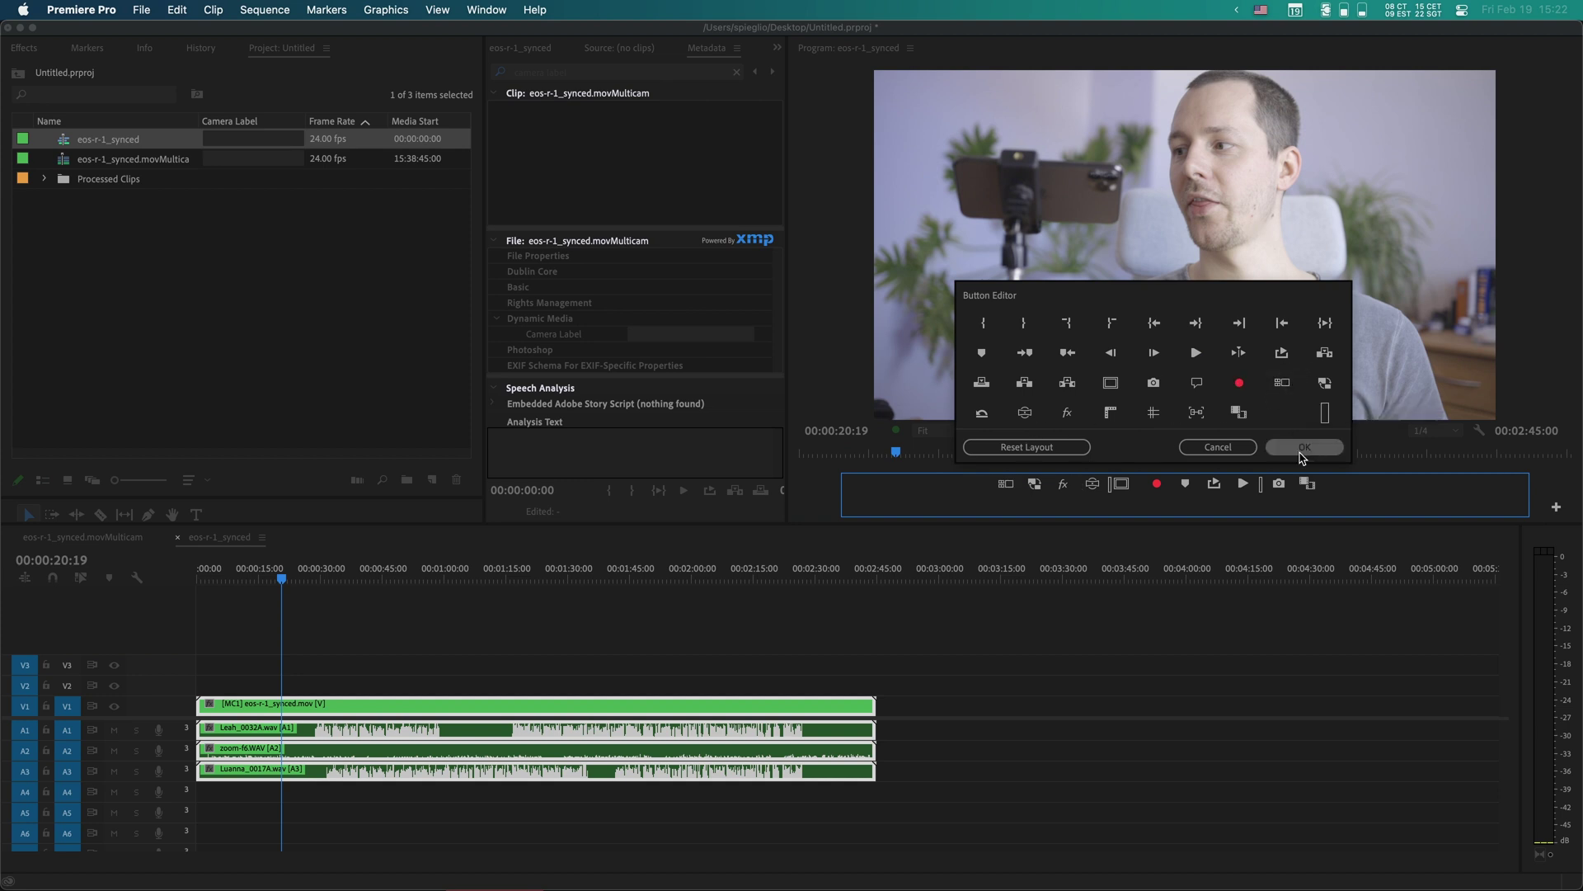
pyautogui.click(1304, 447)
pyautogui.click(1034, 507)
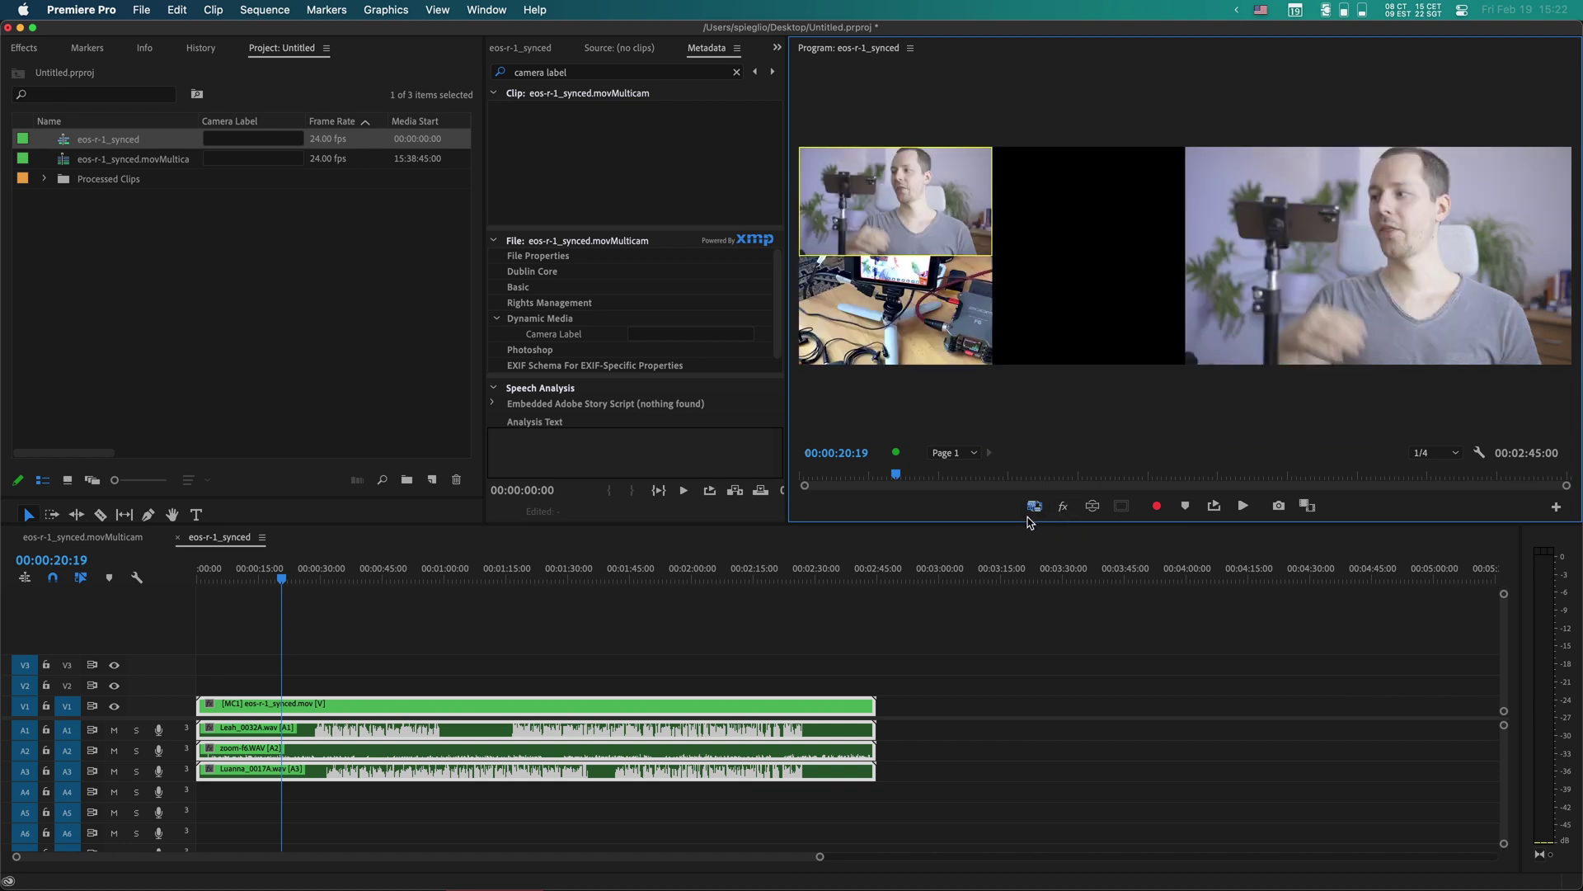
pyautogui.click(291, 579)
pyautogui.moveTo(305, 582); pyautogui.dragTo(634, 577)
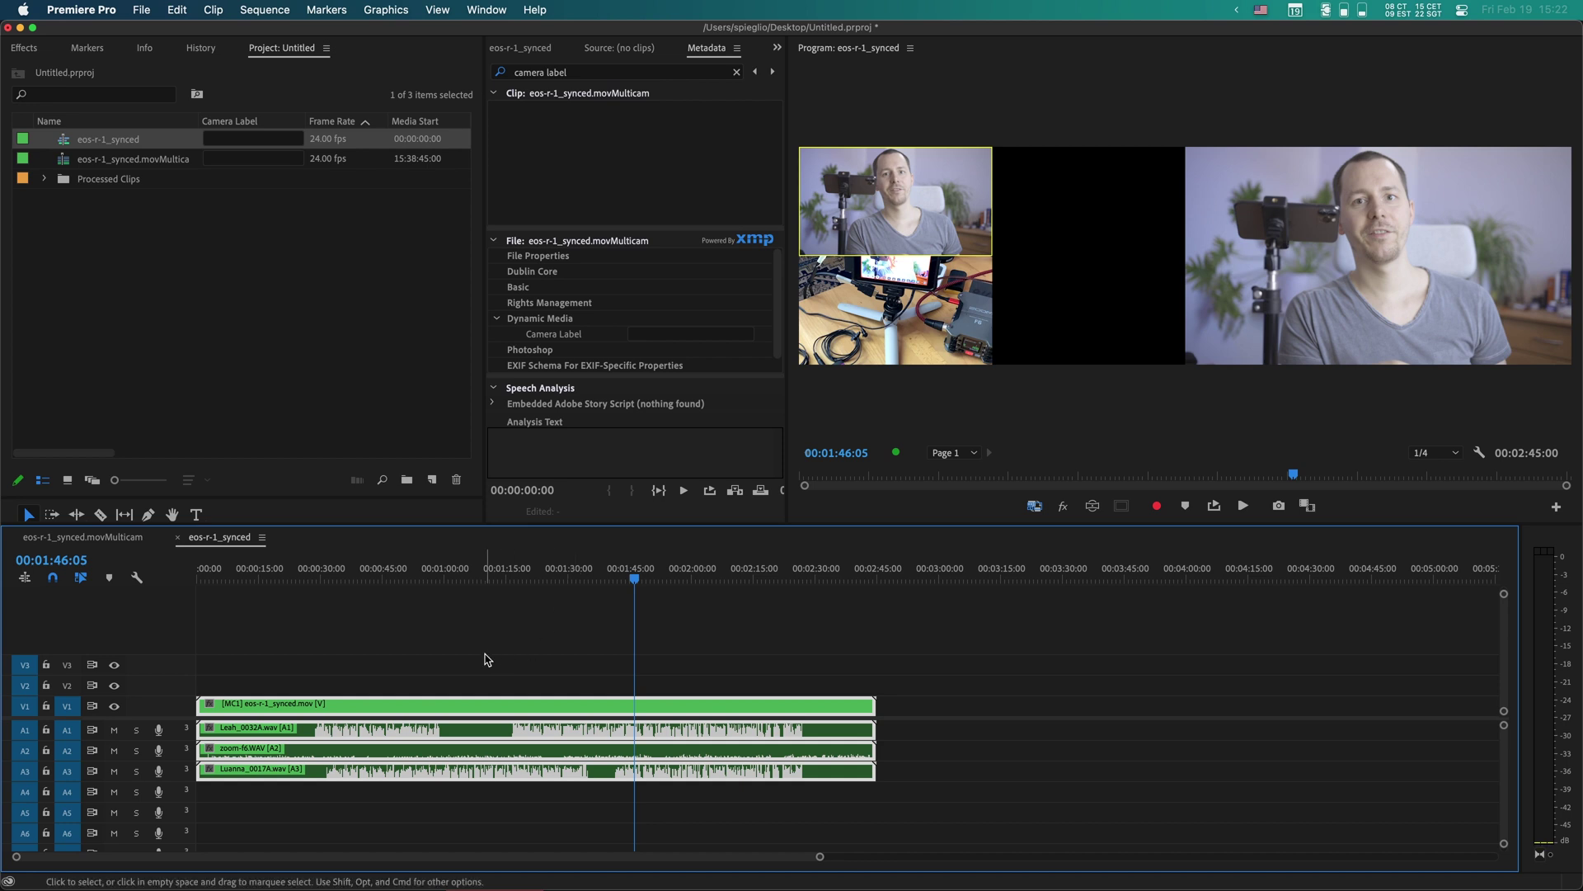
pyautogui.click(383, 577)
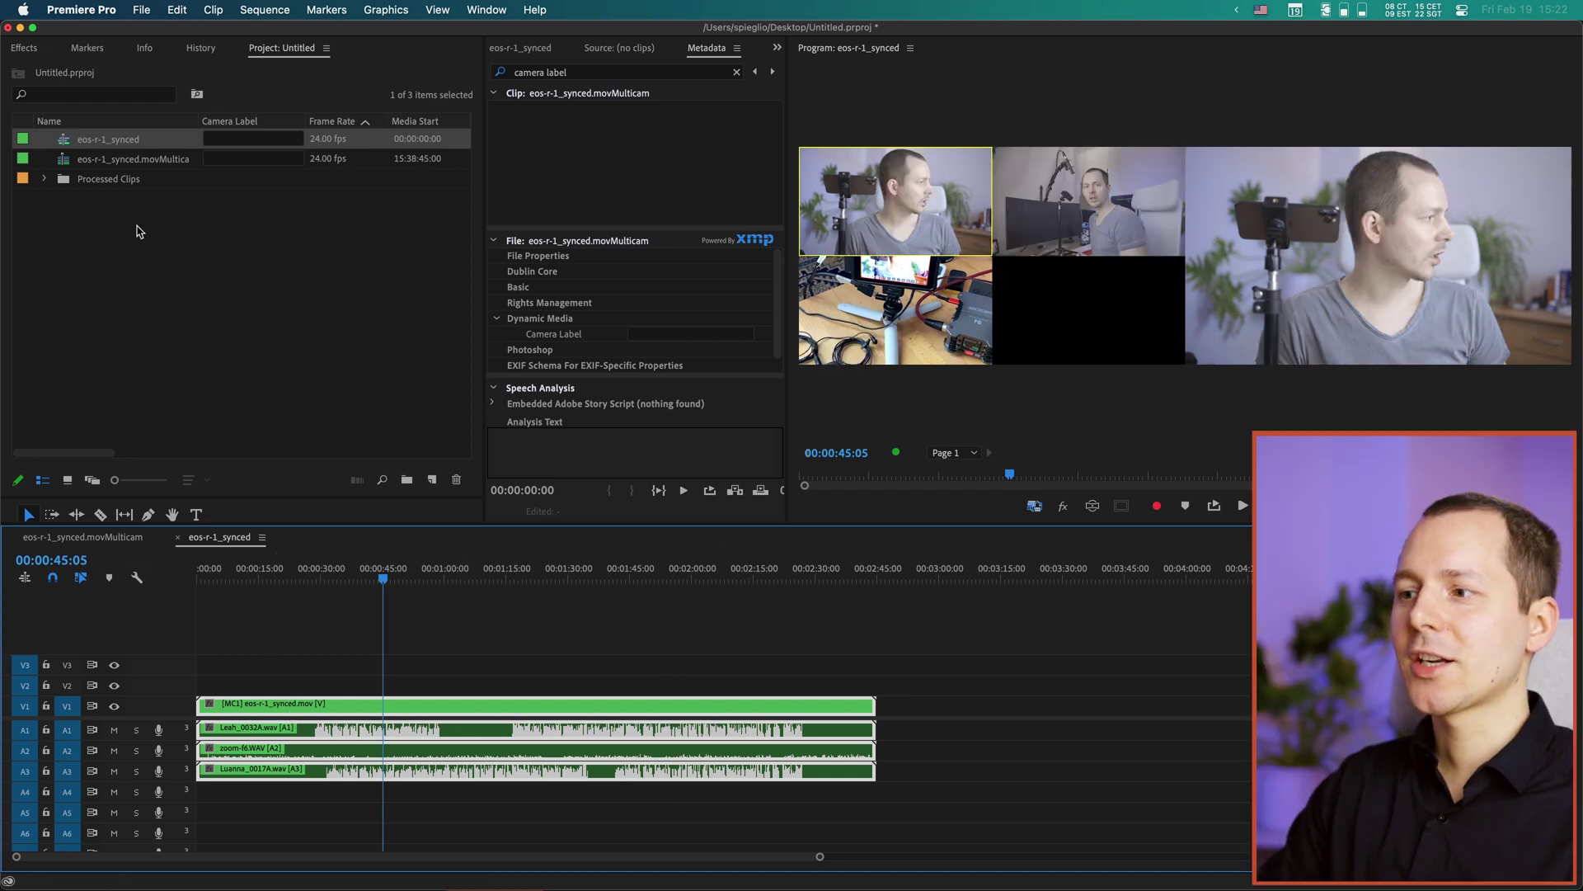
# Step: Create Sequence 06 and drop the multicam clip into it, keeping existing settings
pyautogui.click(380, 421)
pyautogui.click(431, 479)
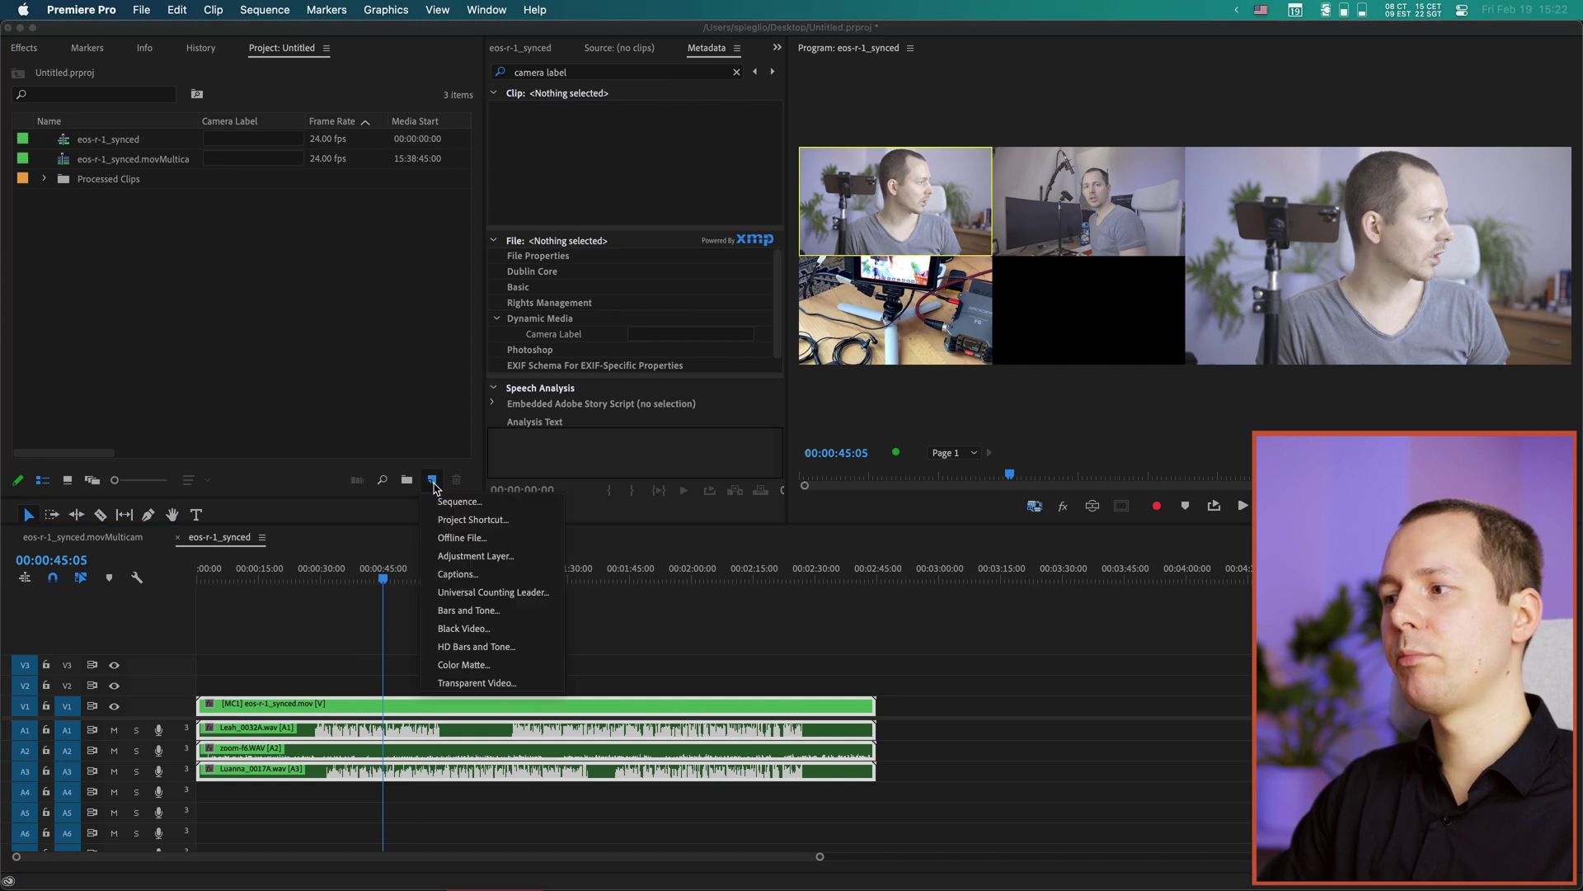
pyautogui.click(466, 499)
pyautogui.press('Return')
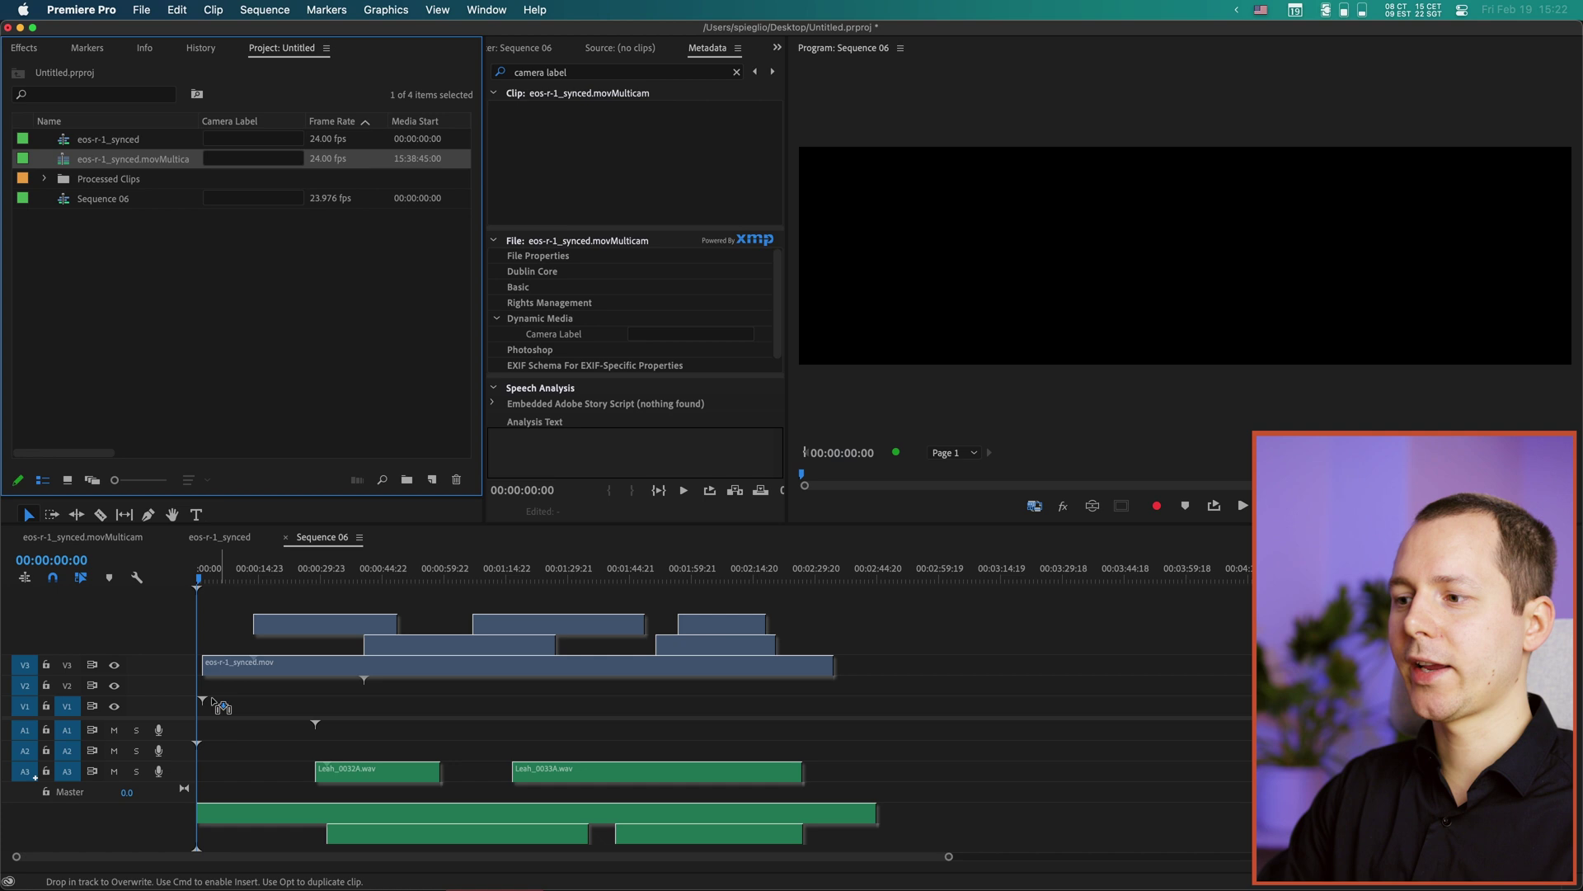
pyautogui.moveTo(216, 705); pyautogui.dragTo(216, 707)
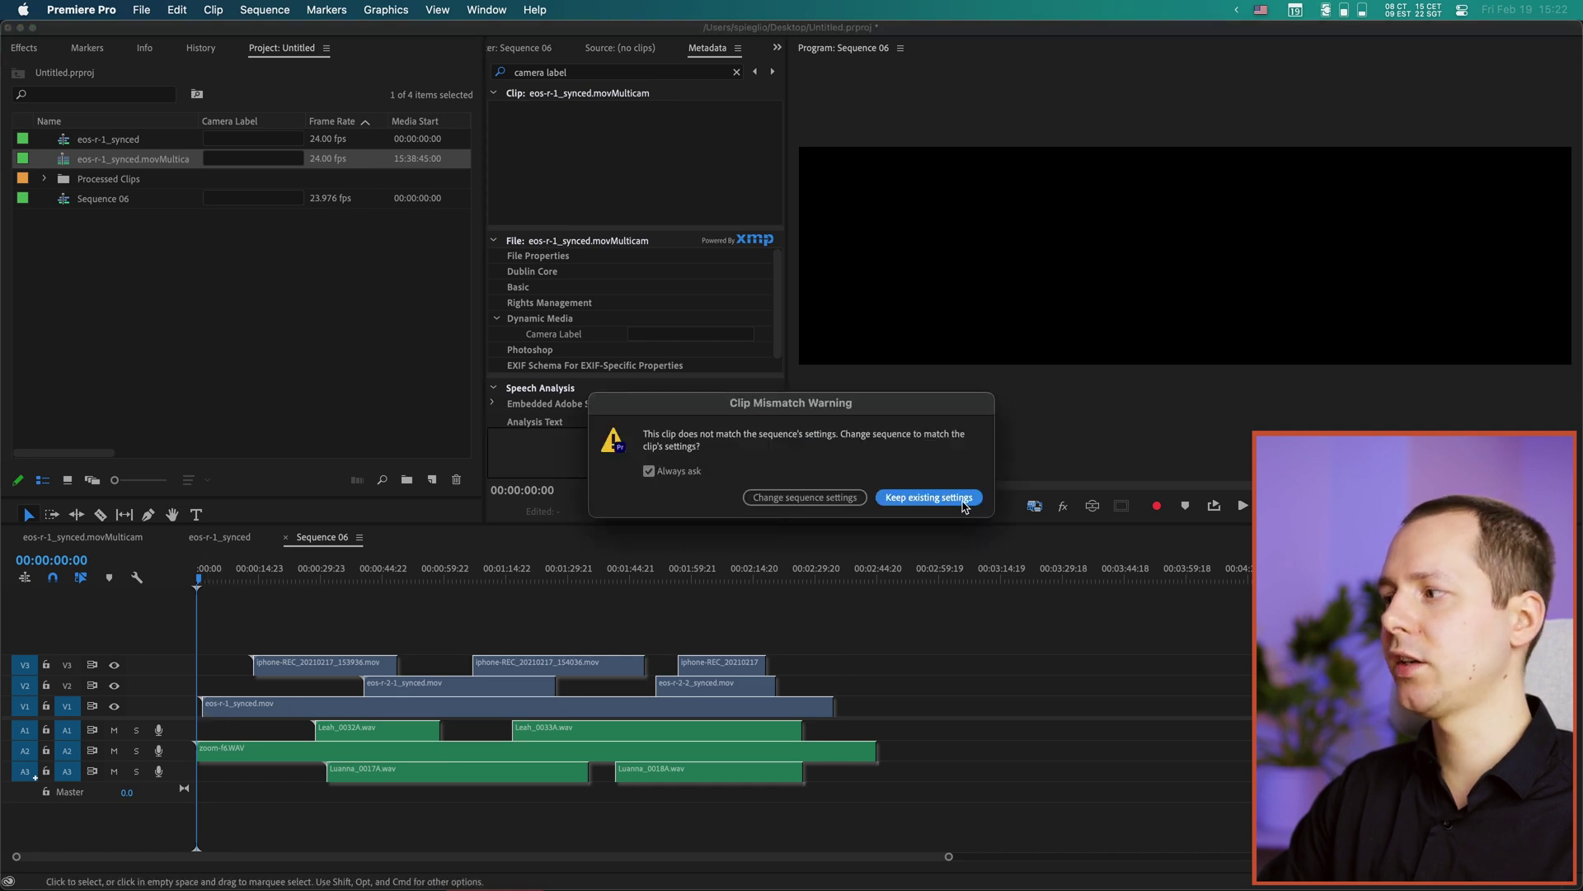
pyautogui.click(962, 500)
pyautogui.click(452, 610)
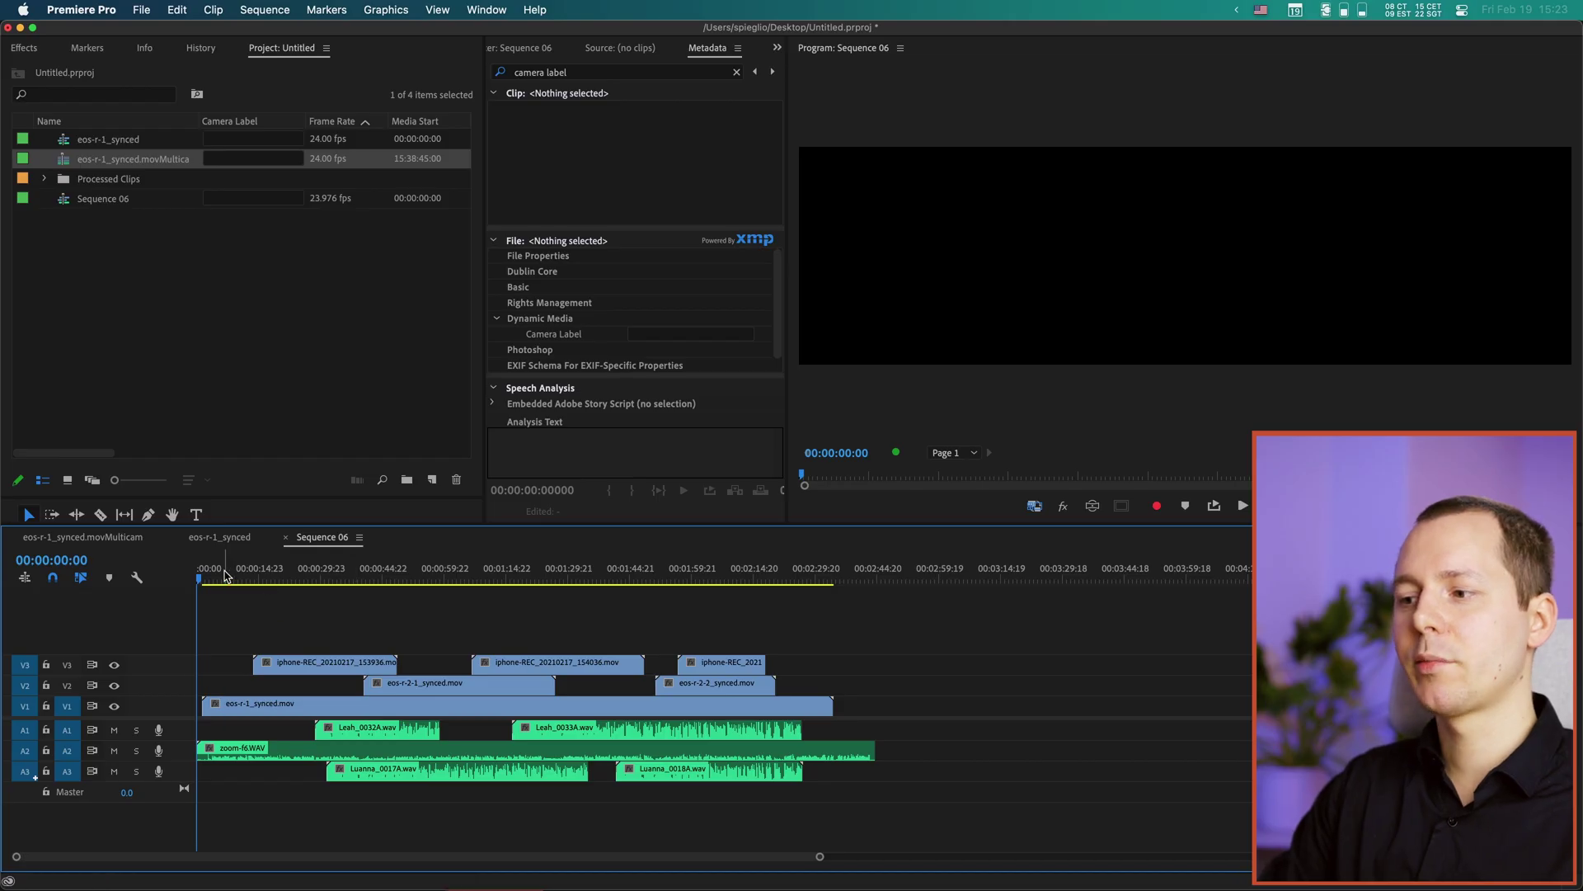
# Step: Play back Sequence 06 in single view and scrub to 00:00:53:23
pyautogui.click(261, 578)
pyautogui.press('space')
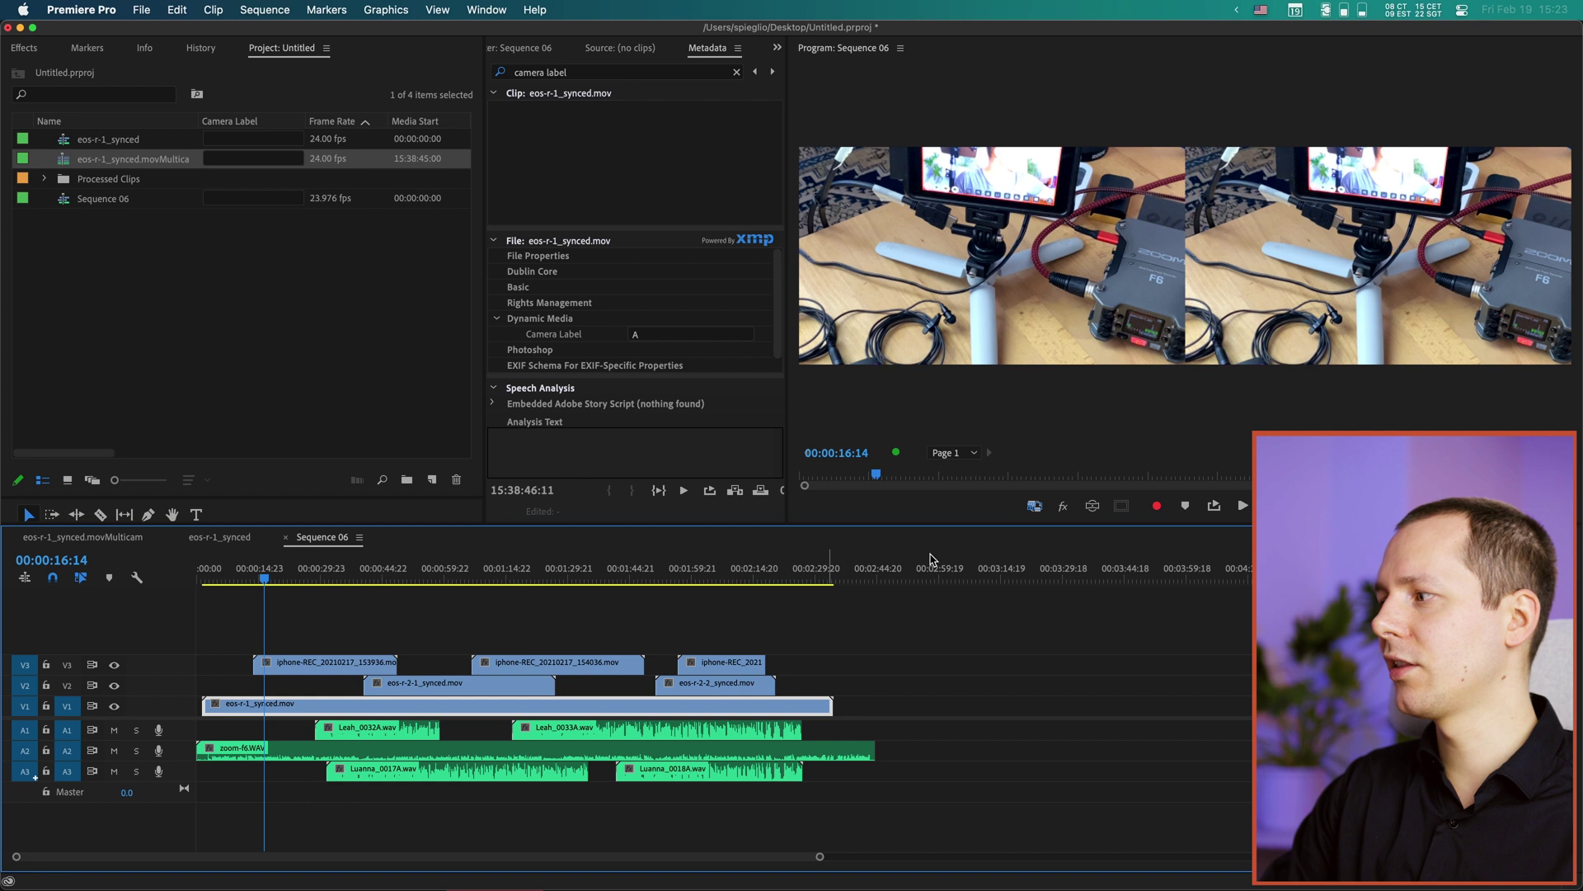
pyautogui.click(1121, 505)
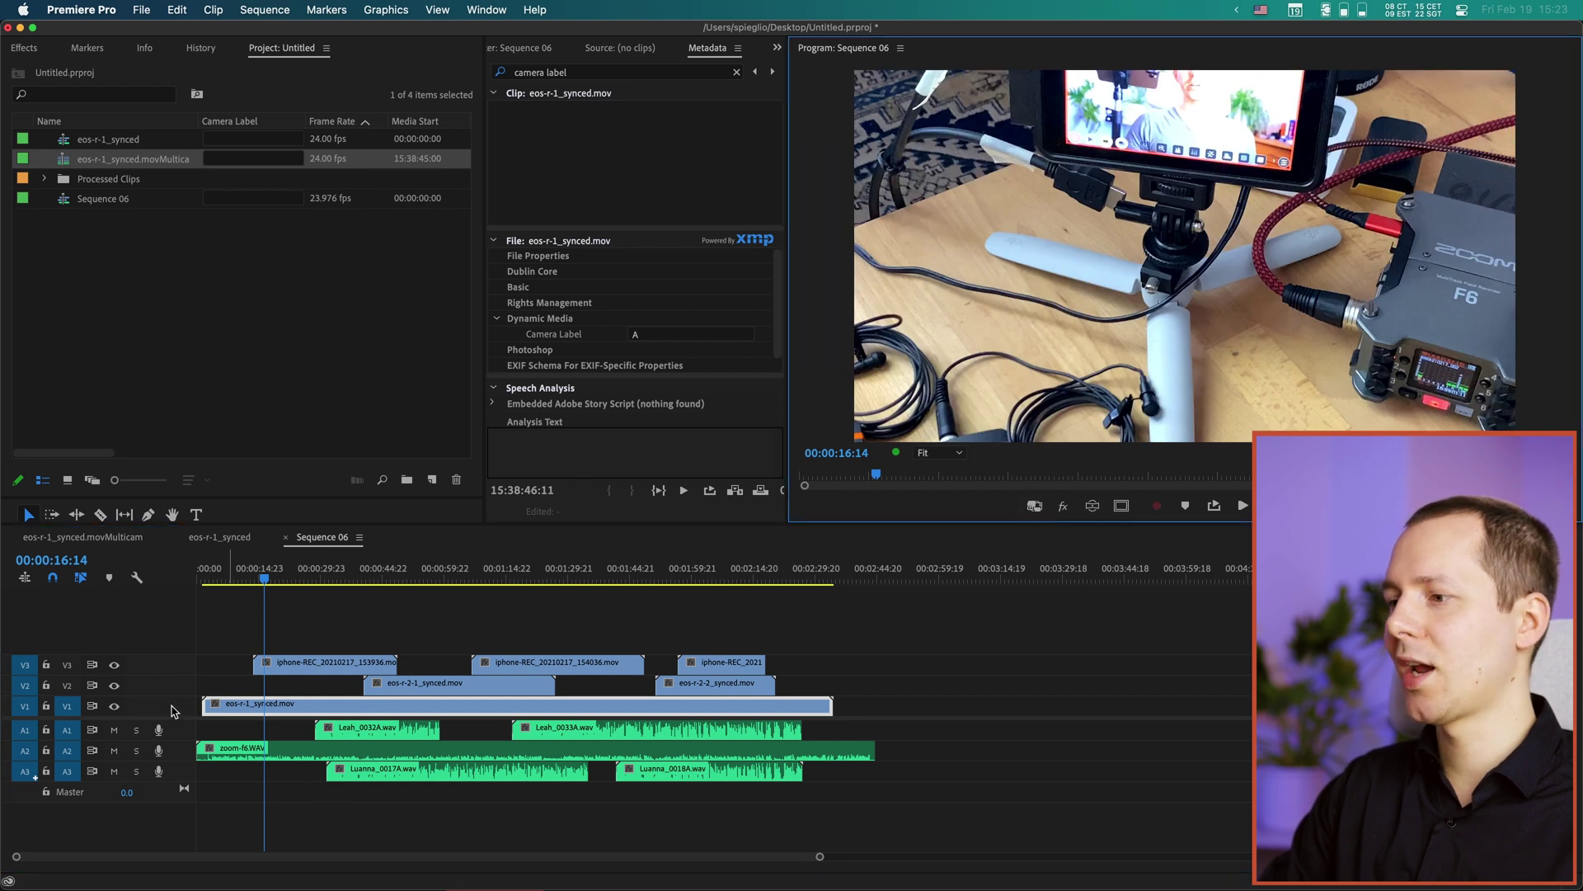
pyautogui.moveTo(251, 587); pyautogui.dragTo(364, 582)
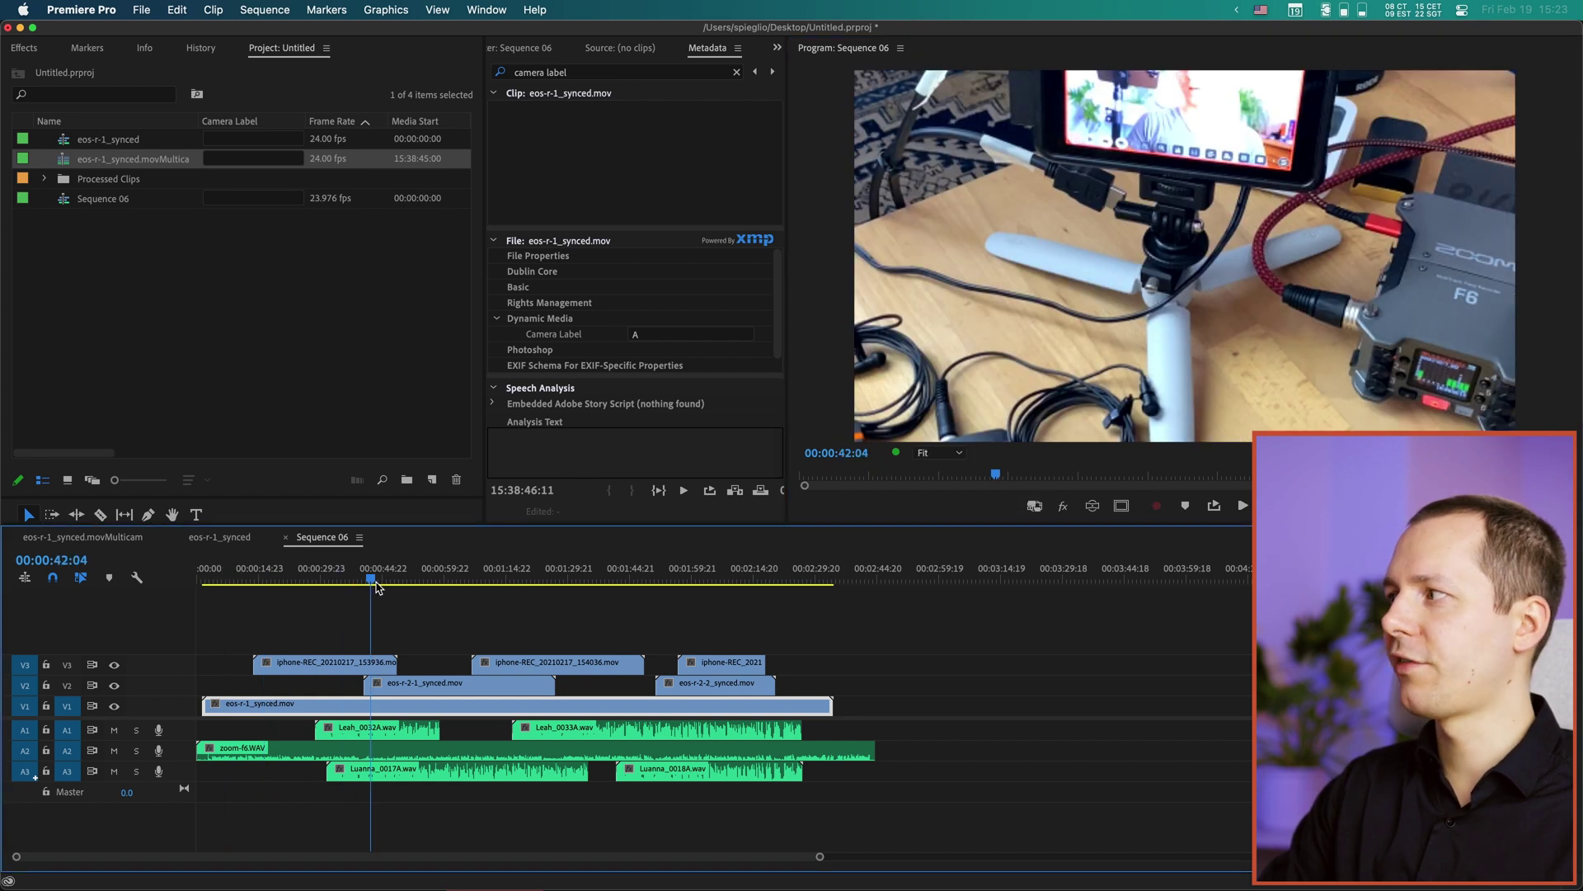
pyautogui.click(419, 582)
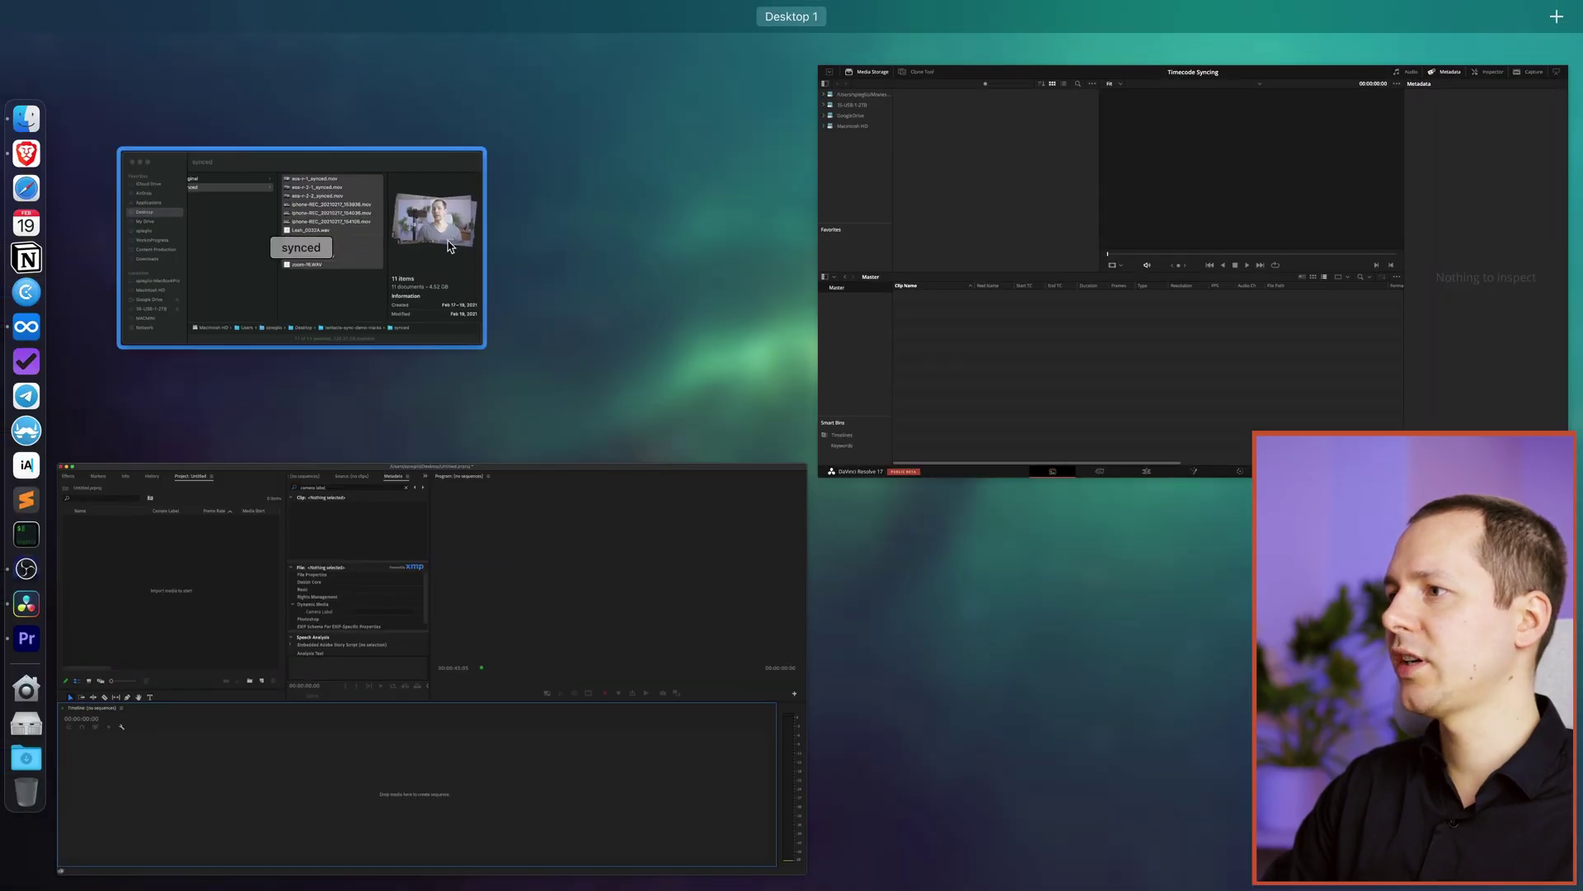
# Step: Browse the EOS and iPhone files in the original folder, ending on the eos-r-2-2.MP4 preview
pyautogui.click(486, 258)
pyautogui.click(566, 295)
pyautogui.click(795, 332)
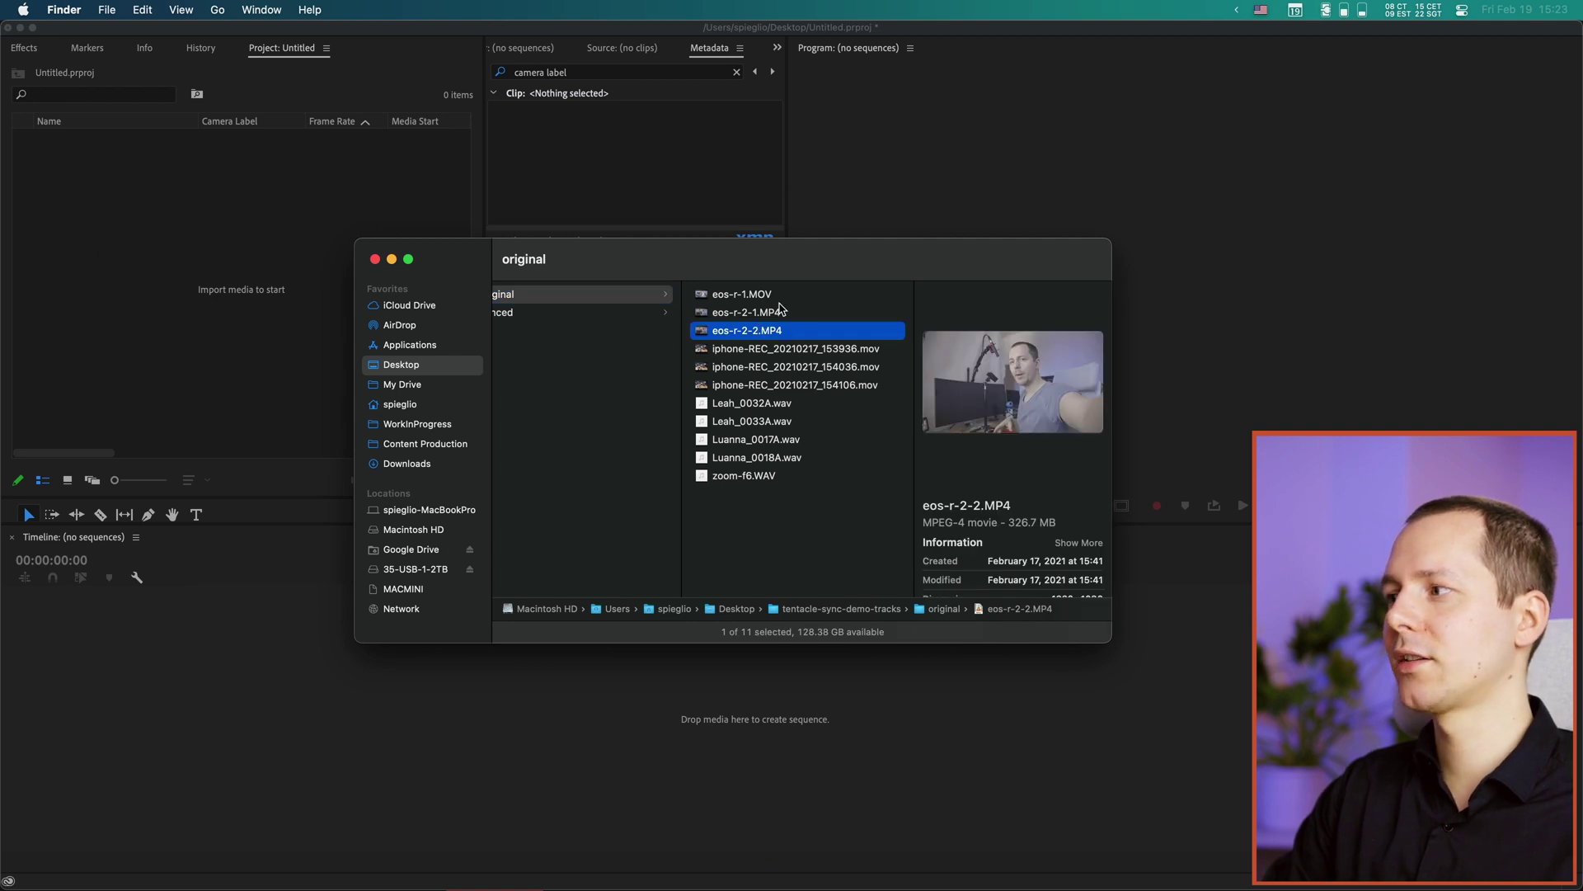
pyautogui.keyDown('shift'); pyautogui.click(778, 295); pyautogui.keyUp('shift')
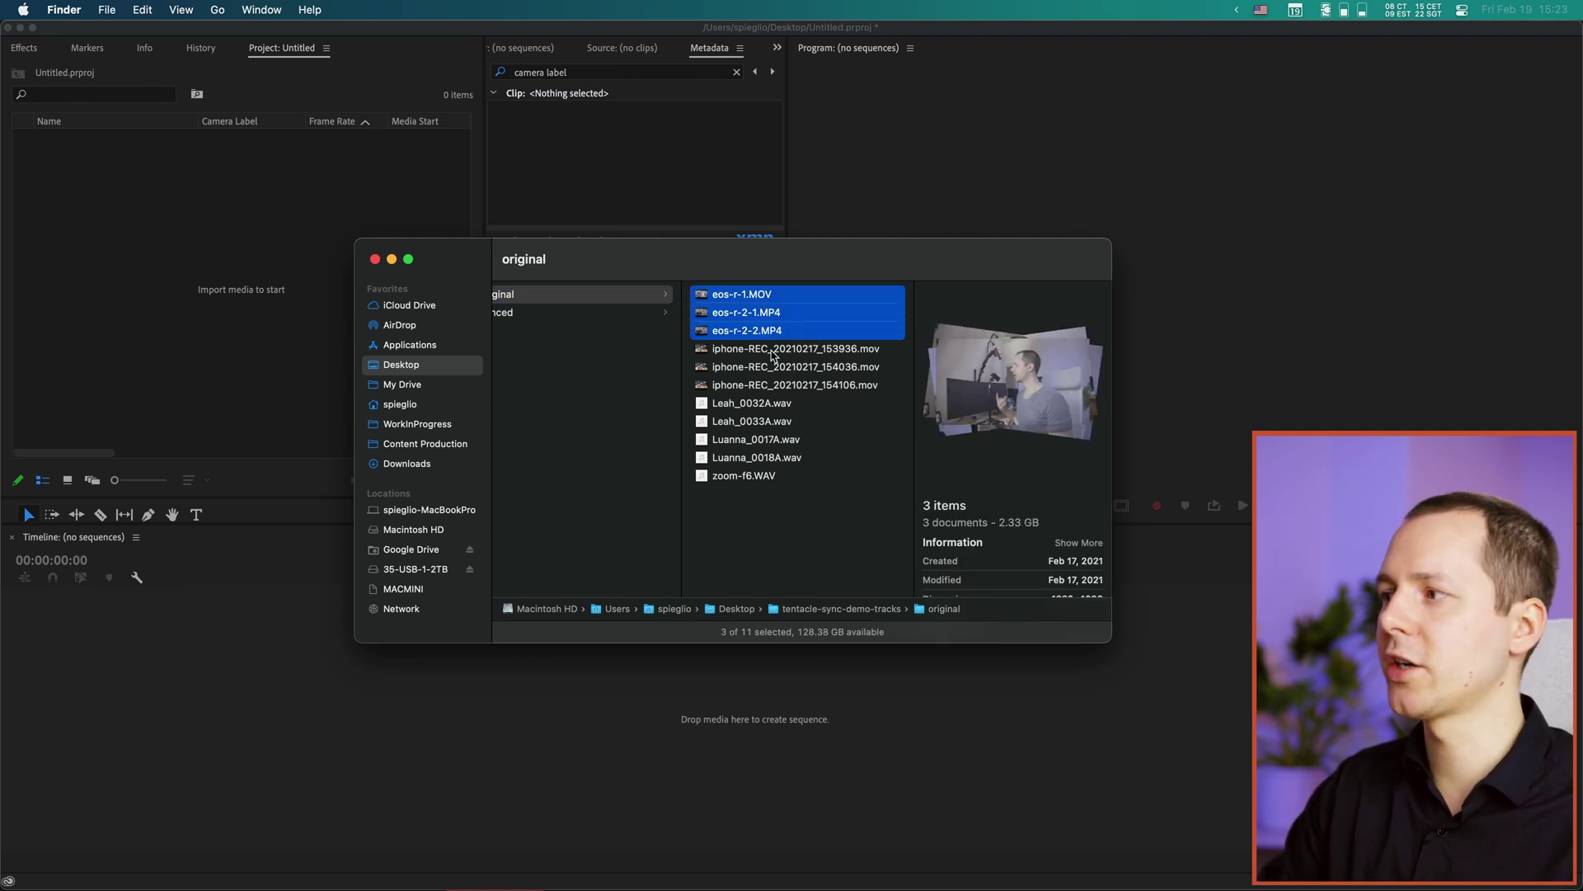
pyautogui.click(753, 366)
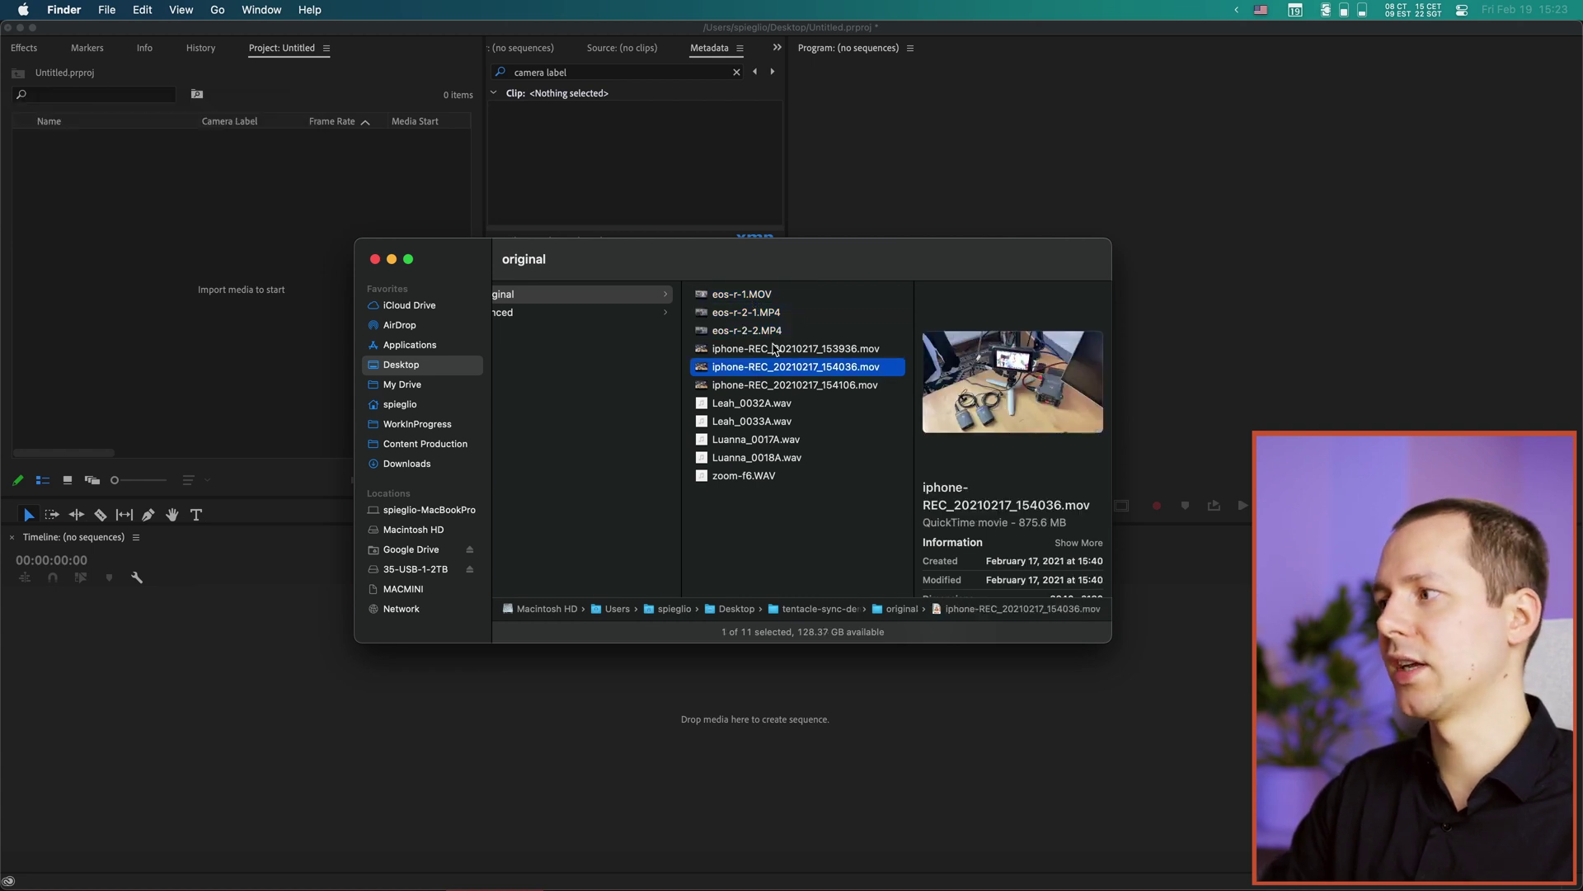
pyautogui.click(776, 349)
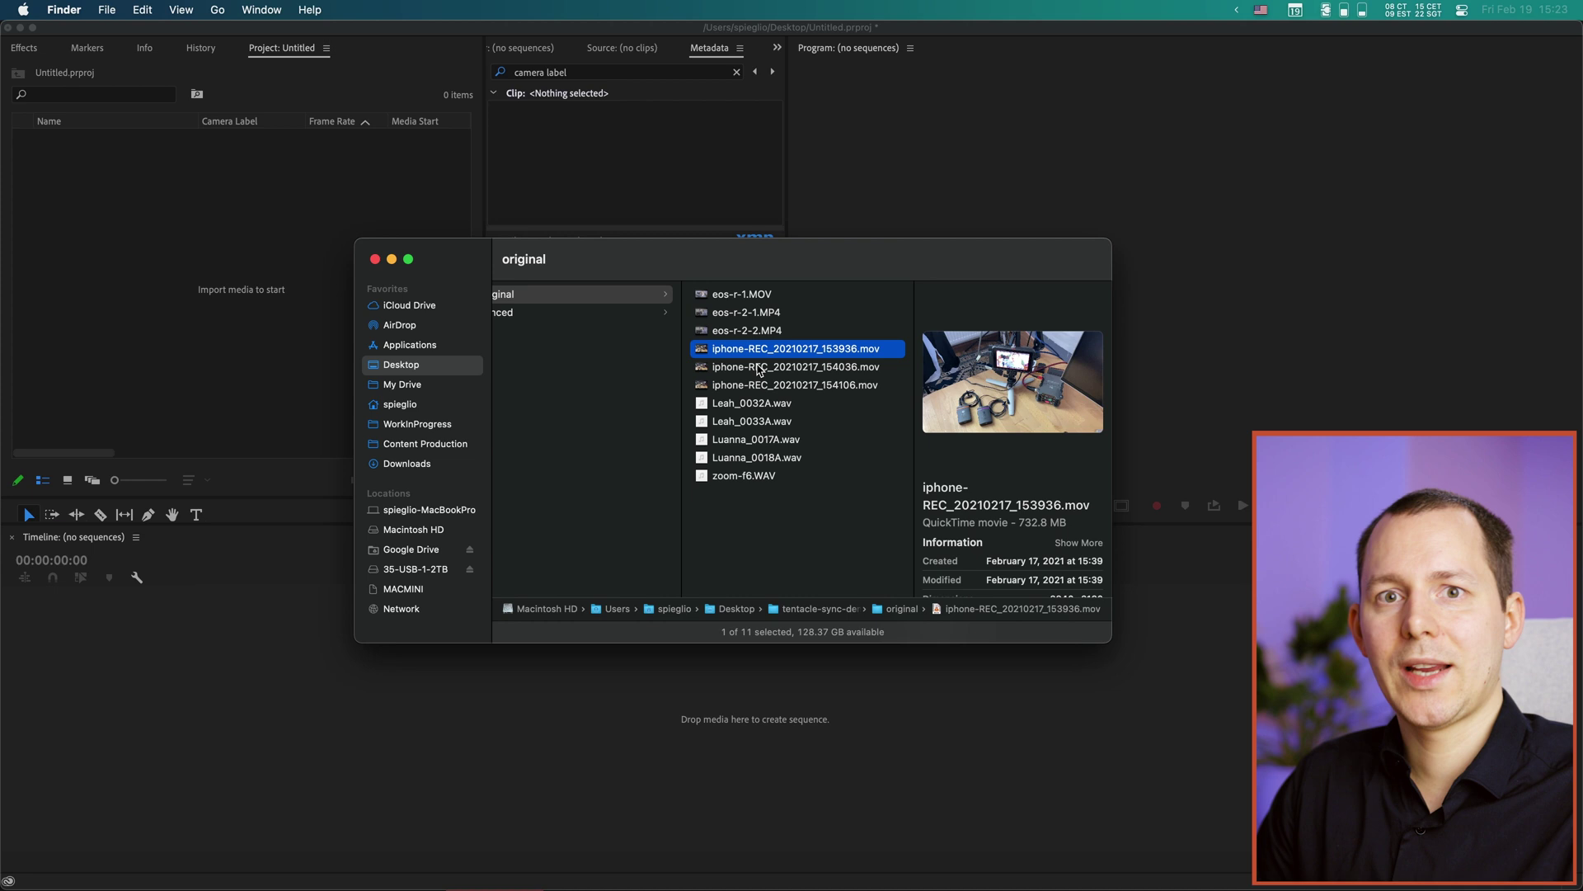
pyautogui.click(757, 331)
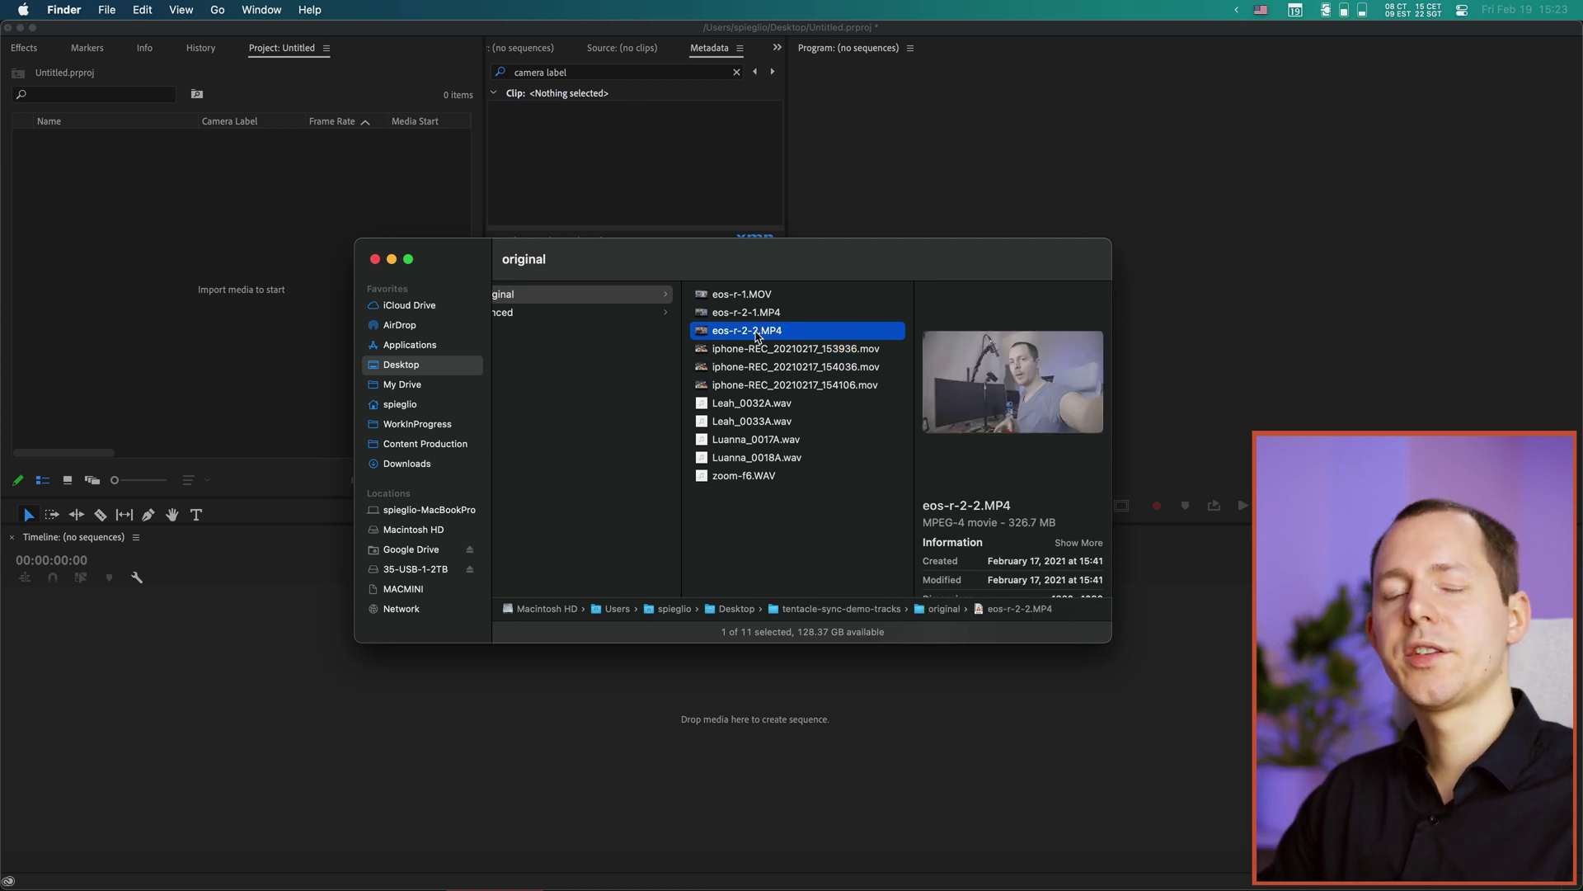
# Step: Launch Tentacle Sync Studio and select the eos camera files in the original folder
pyautogui.hotkey('alt', 'space')
pyautogui.write('ten')
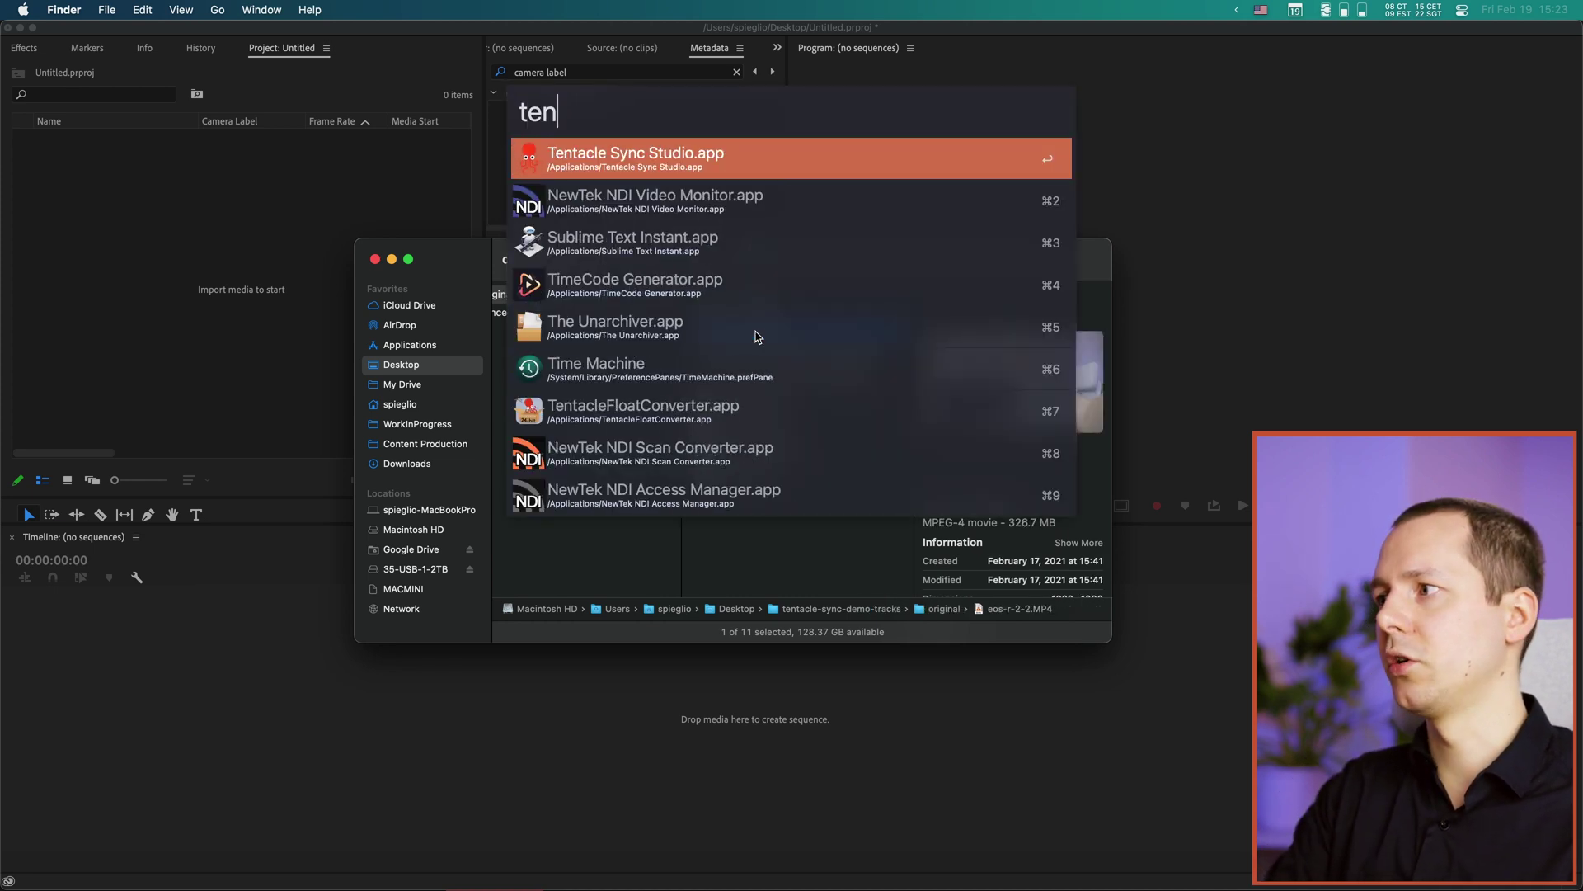
pyautogui.press('Return')
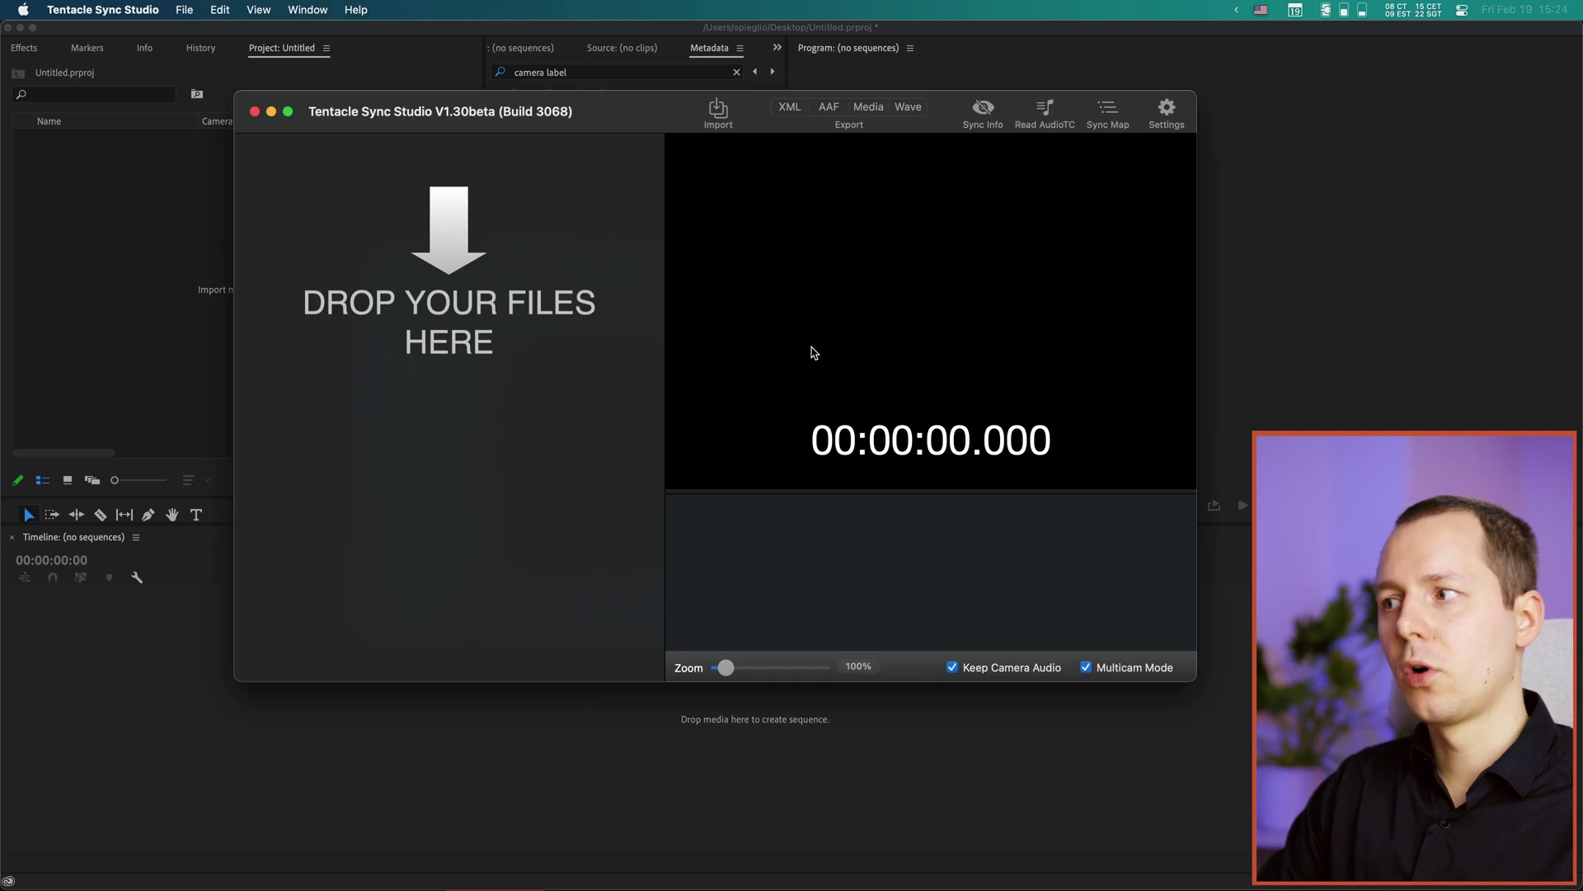
pyautogui.moveTo(631, 109); pyautogui.dragTo(633, 370)
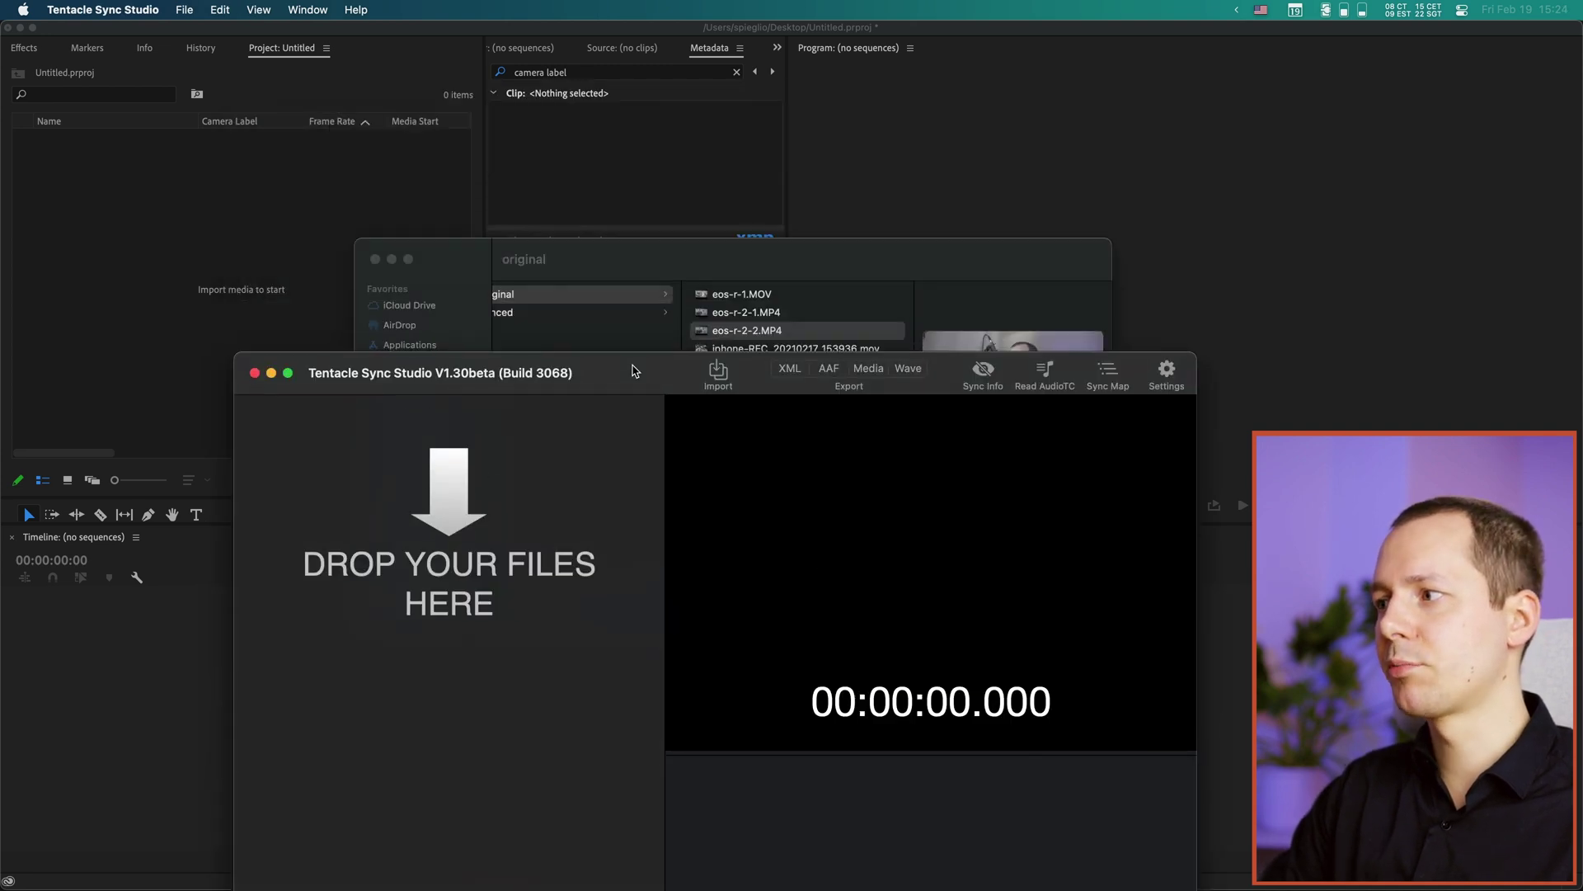
pyautogui.click(773, 330)
pyautogui.keyDown('shift'); pyautogui.click(743, 295); pyautogui.keyUp('shift')
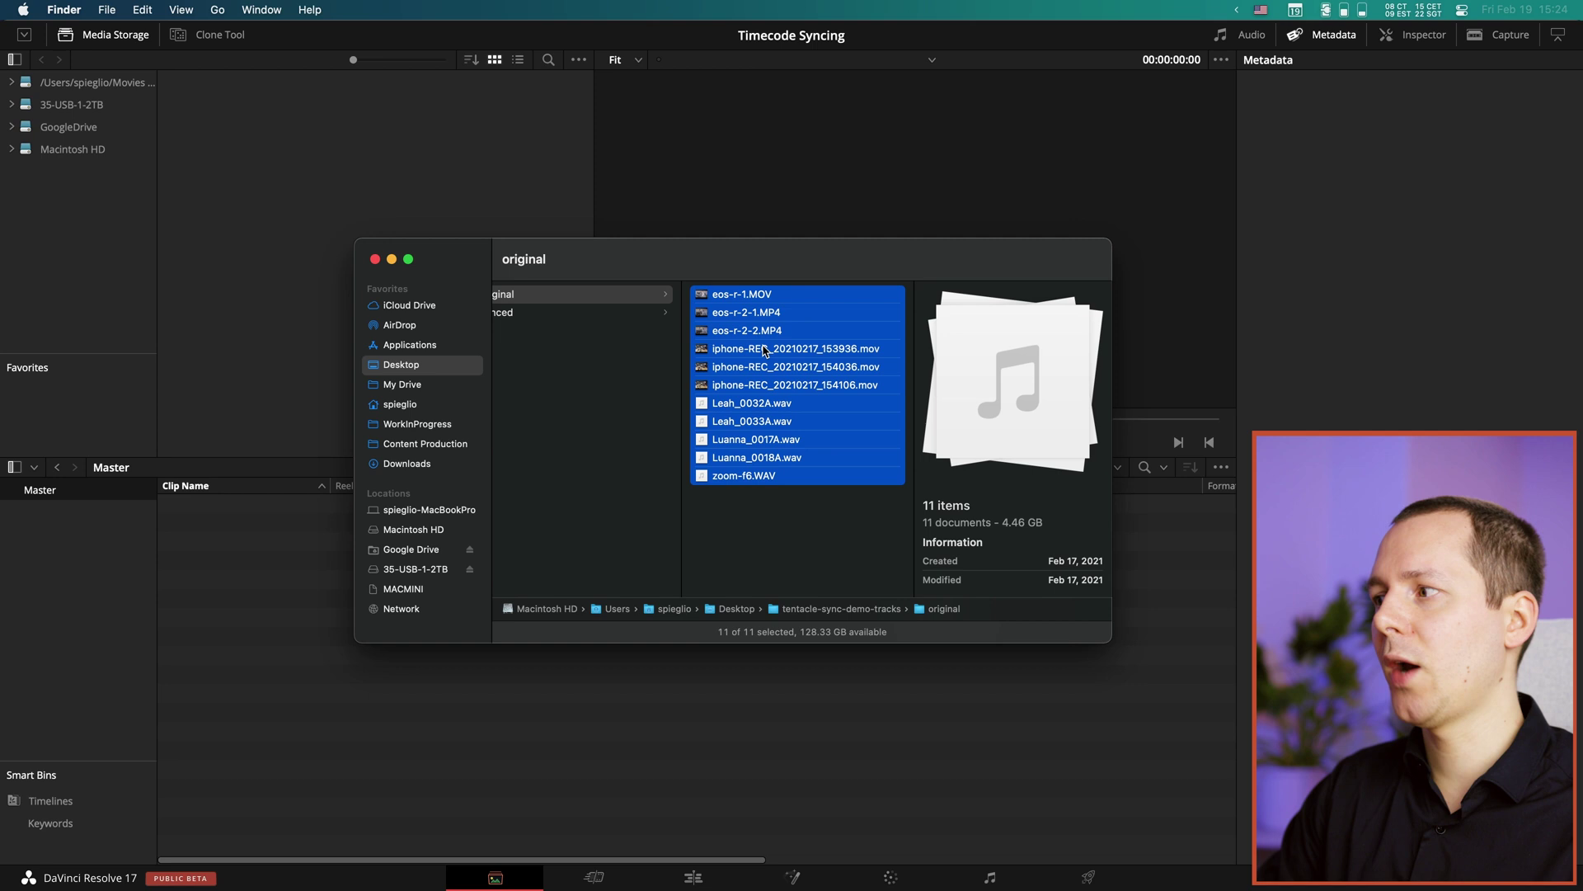
# Step: Import all 11 files from Finder into the DaVinci Resolve Media Pool
pyautogui.moveTo(718, 420); pyautogui.dragTo(293, 686)
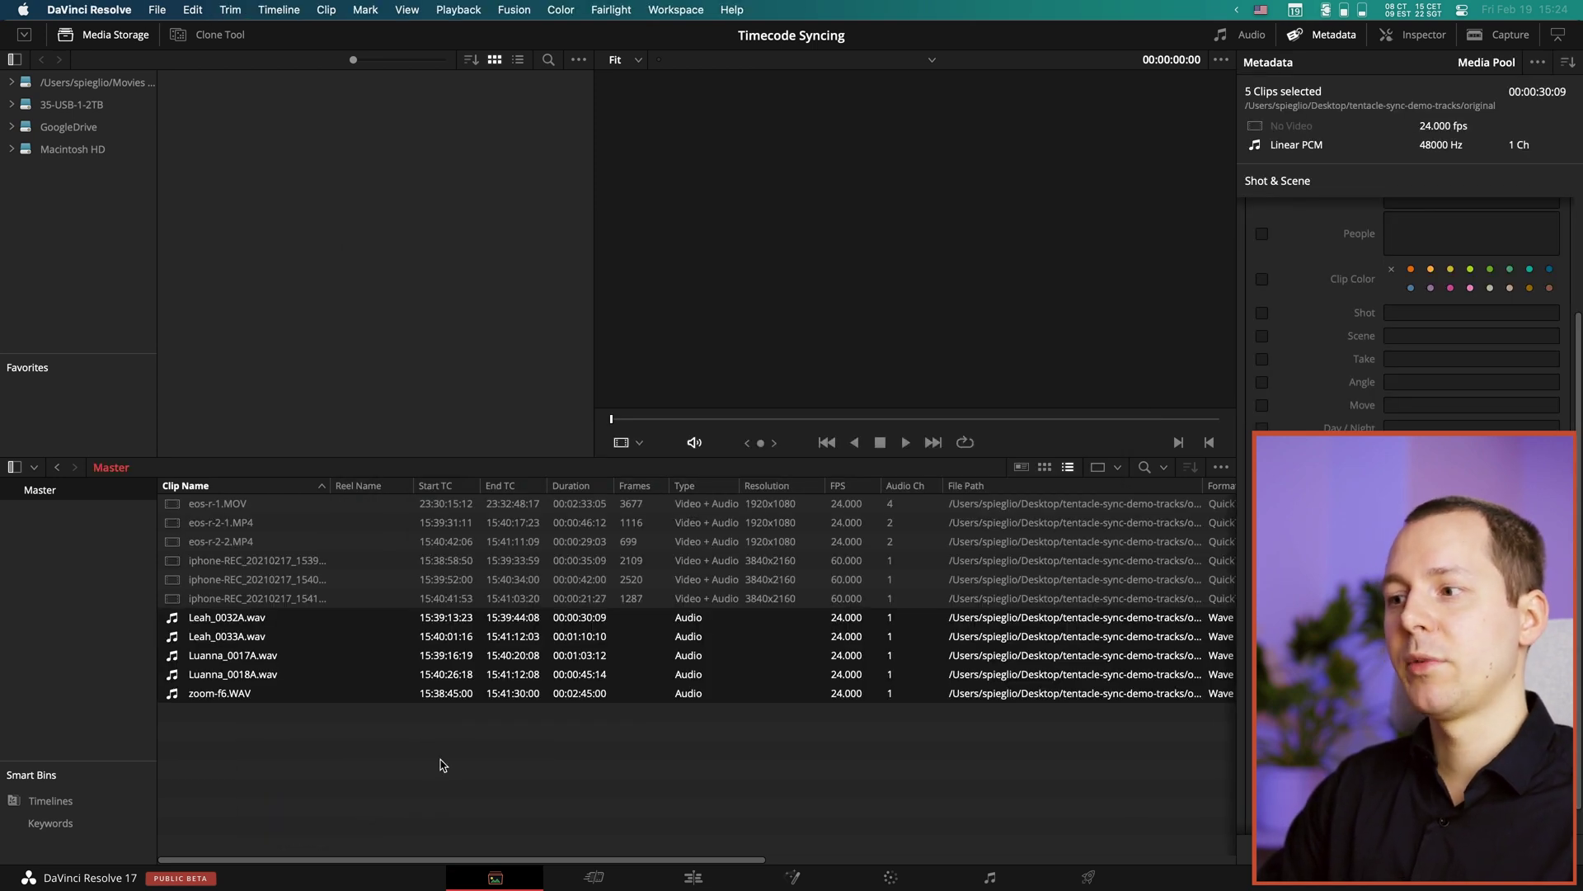
pyautogui.click(443, 764)
pyautogui.click(306, 541)
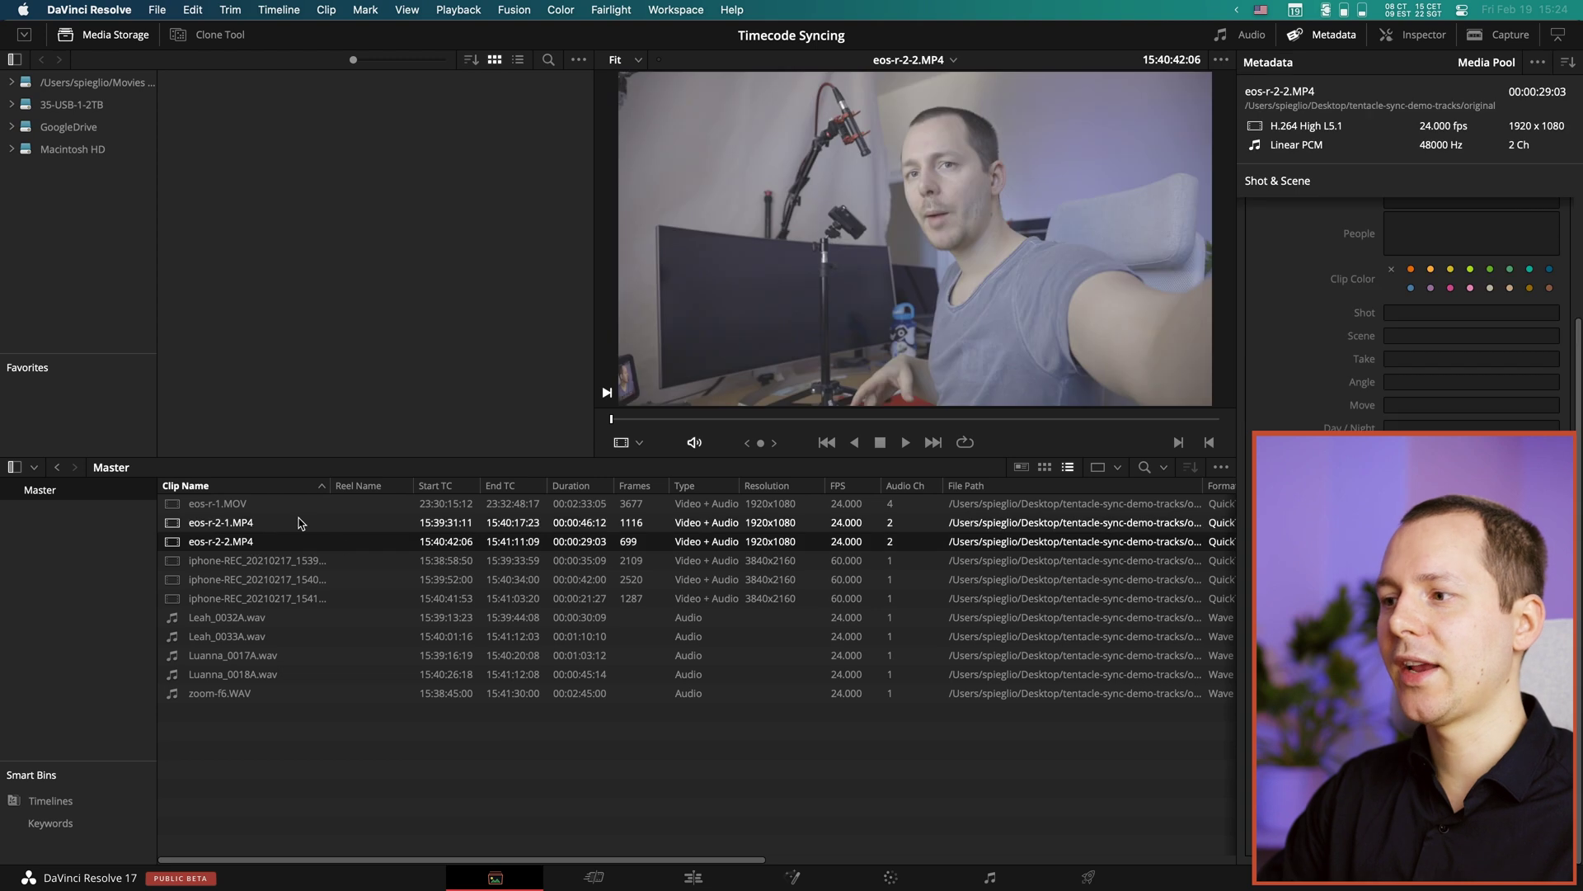
# Step: Update the three eos clips' timecode from their audio tracks
pyautogui.keyDown('shift'); pyautogui.click(275, 506); pyautogui.keyUp('shift')
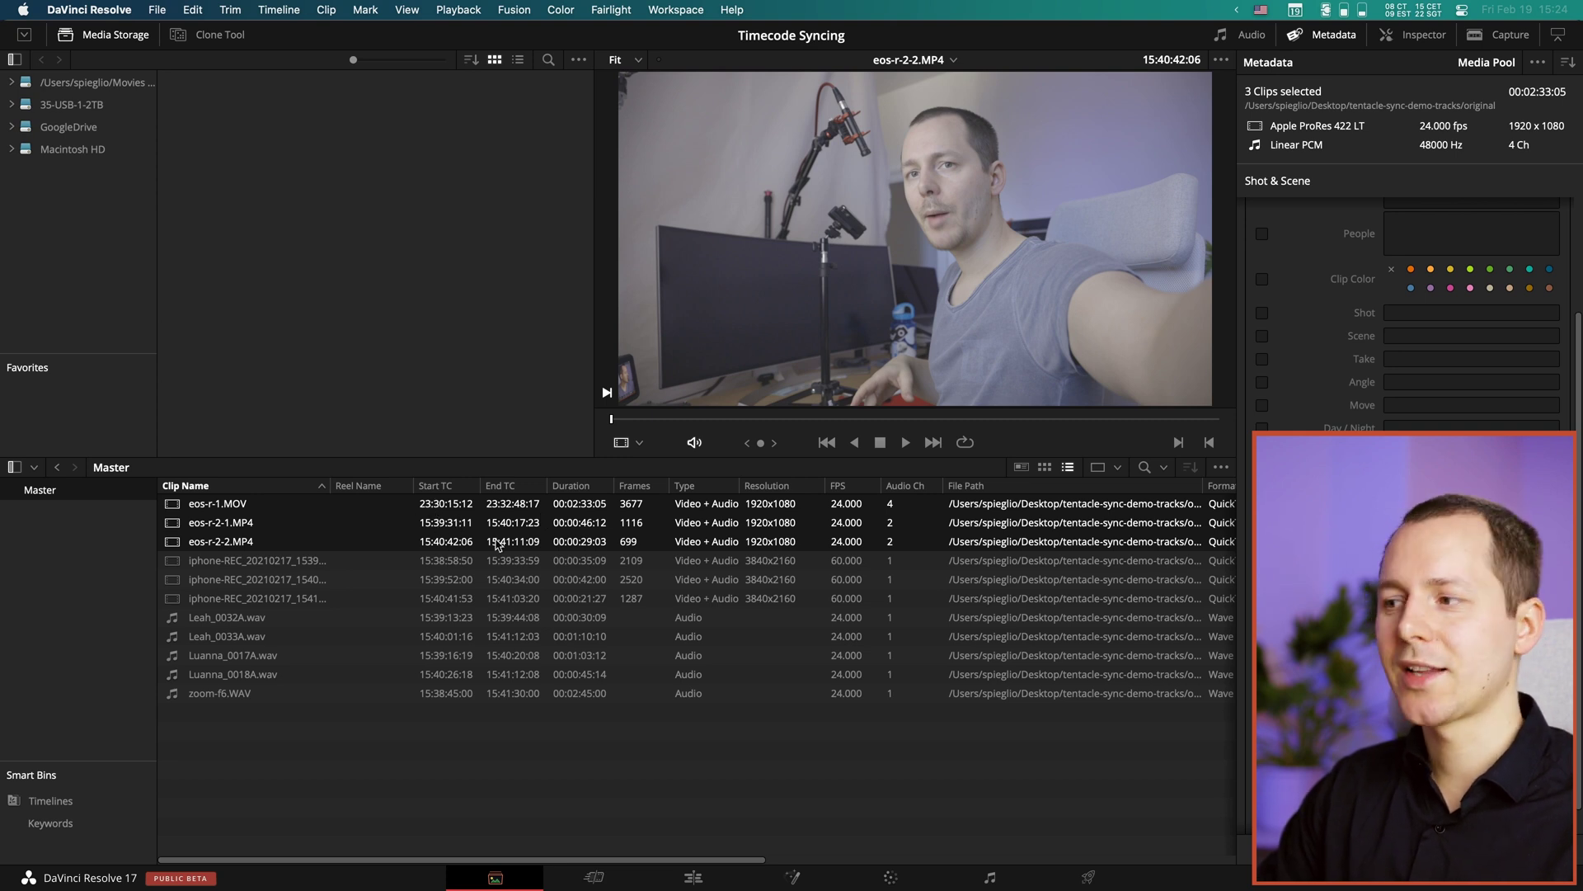
pyautogui.rightClick(541, 527)
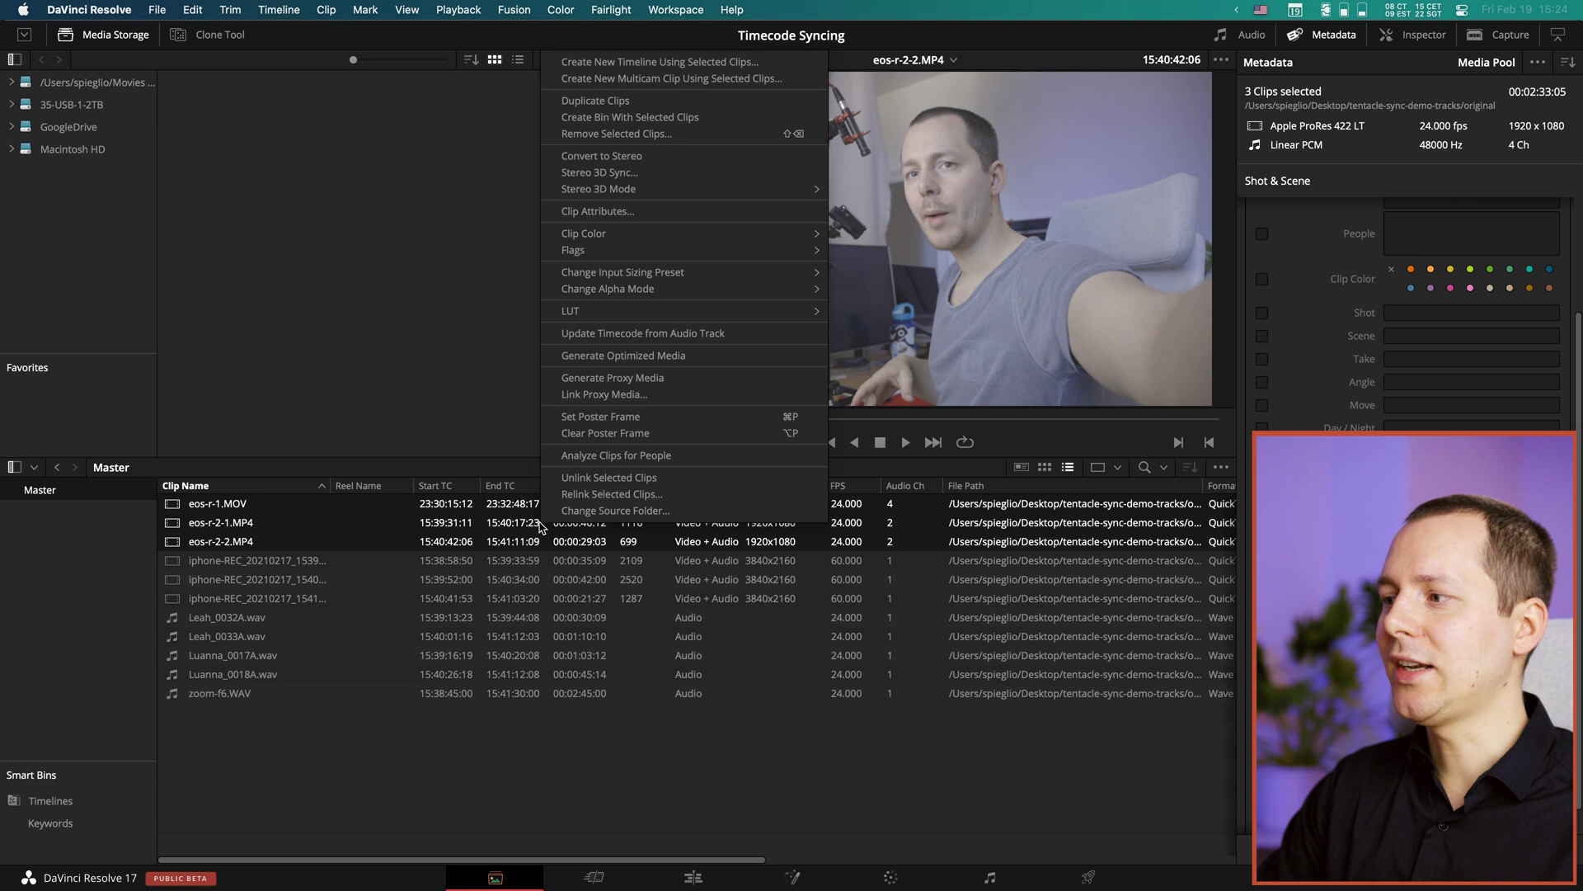
pyautogui.click(633, 333)
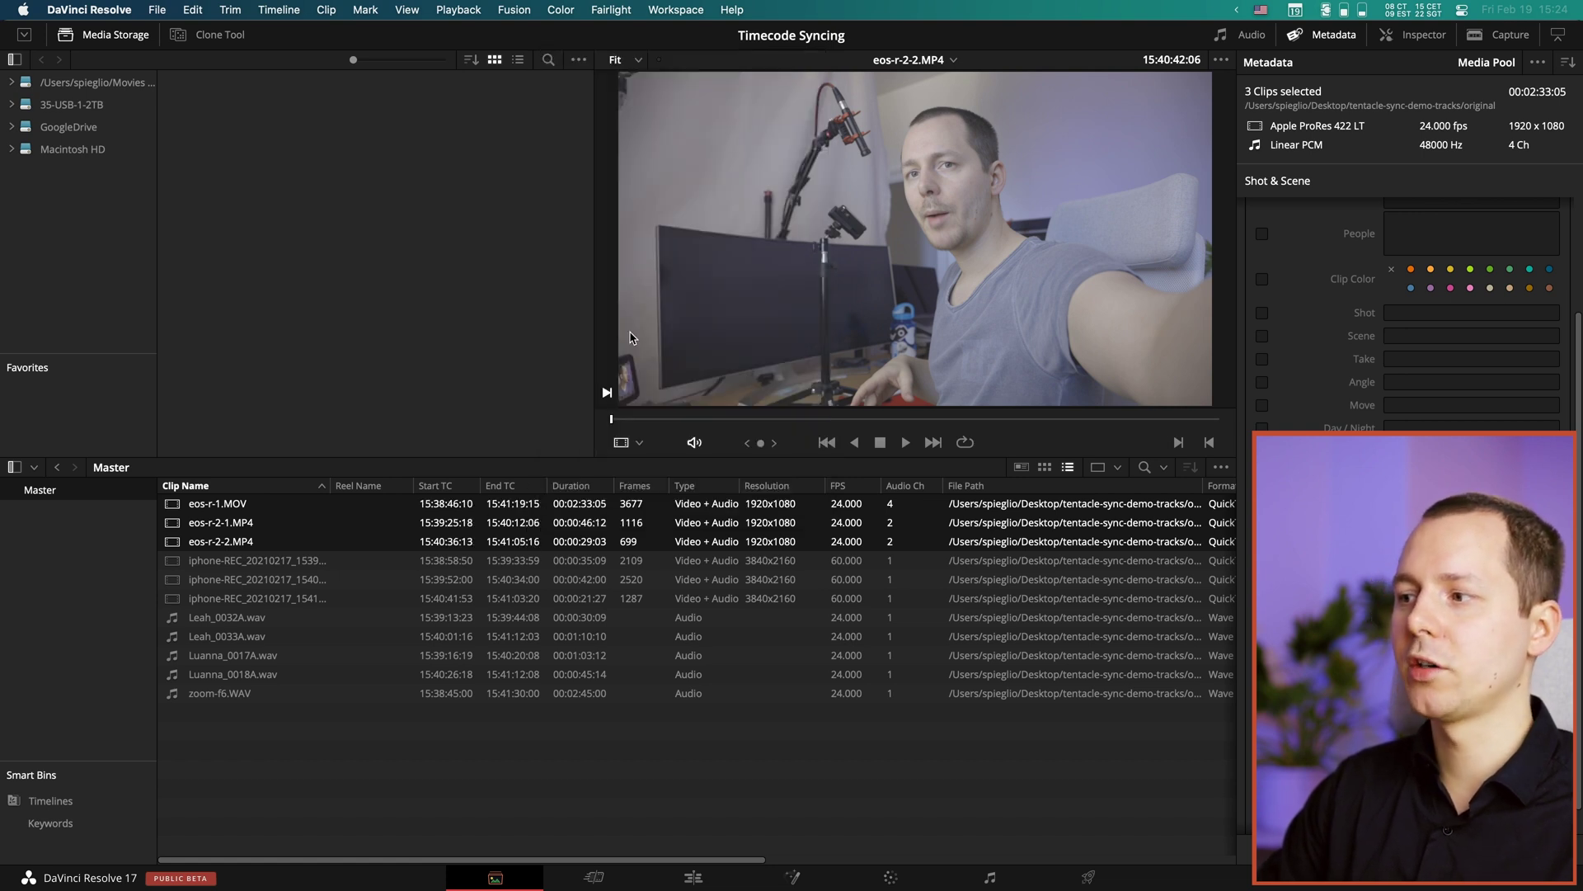
# Step: Review the iphone and eos clips' new timecodes, with eos-r-1 starting 15:38:46:10
pyautogui.click(460, 560)
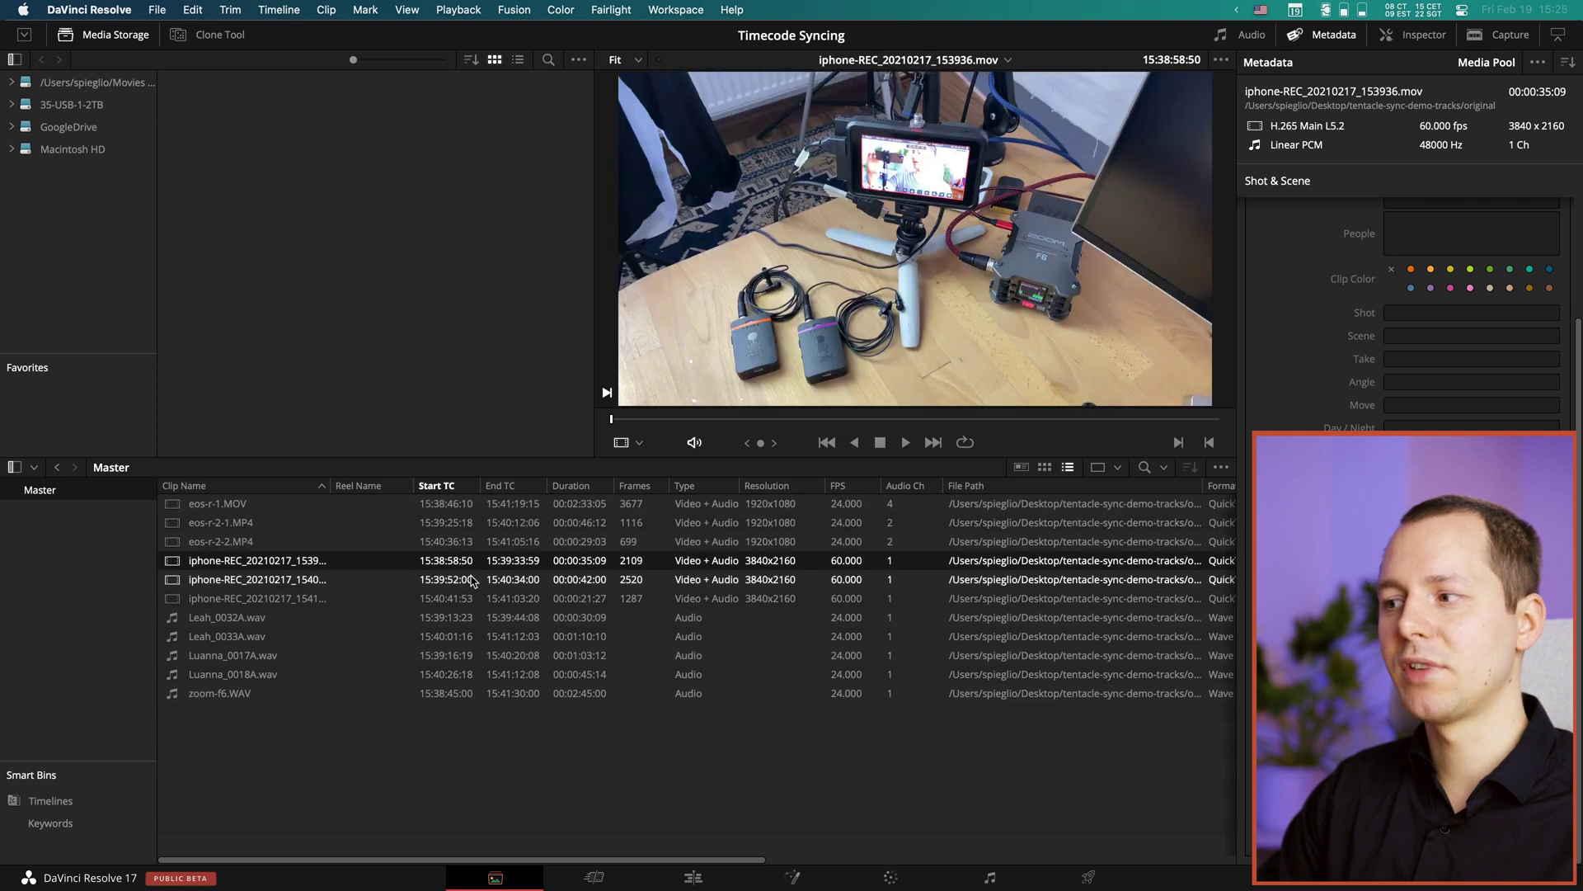
pyautogui.click(409, 600)
pyautogui.click(378, 541)
pyautogui.click(334, 506)
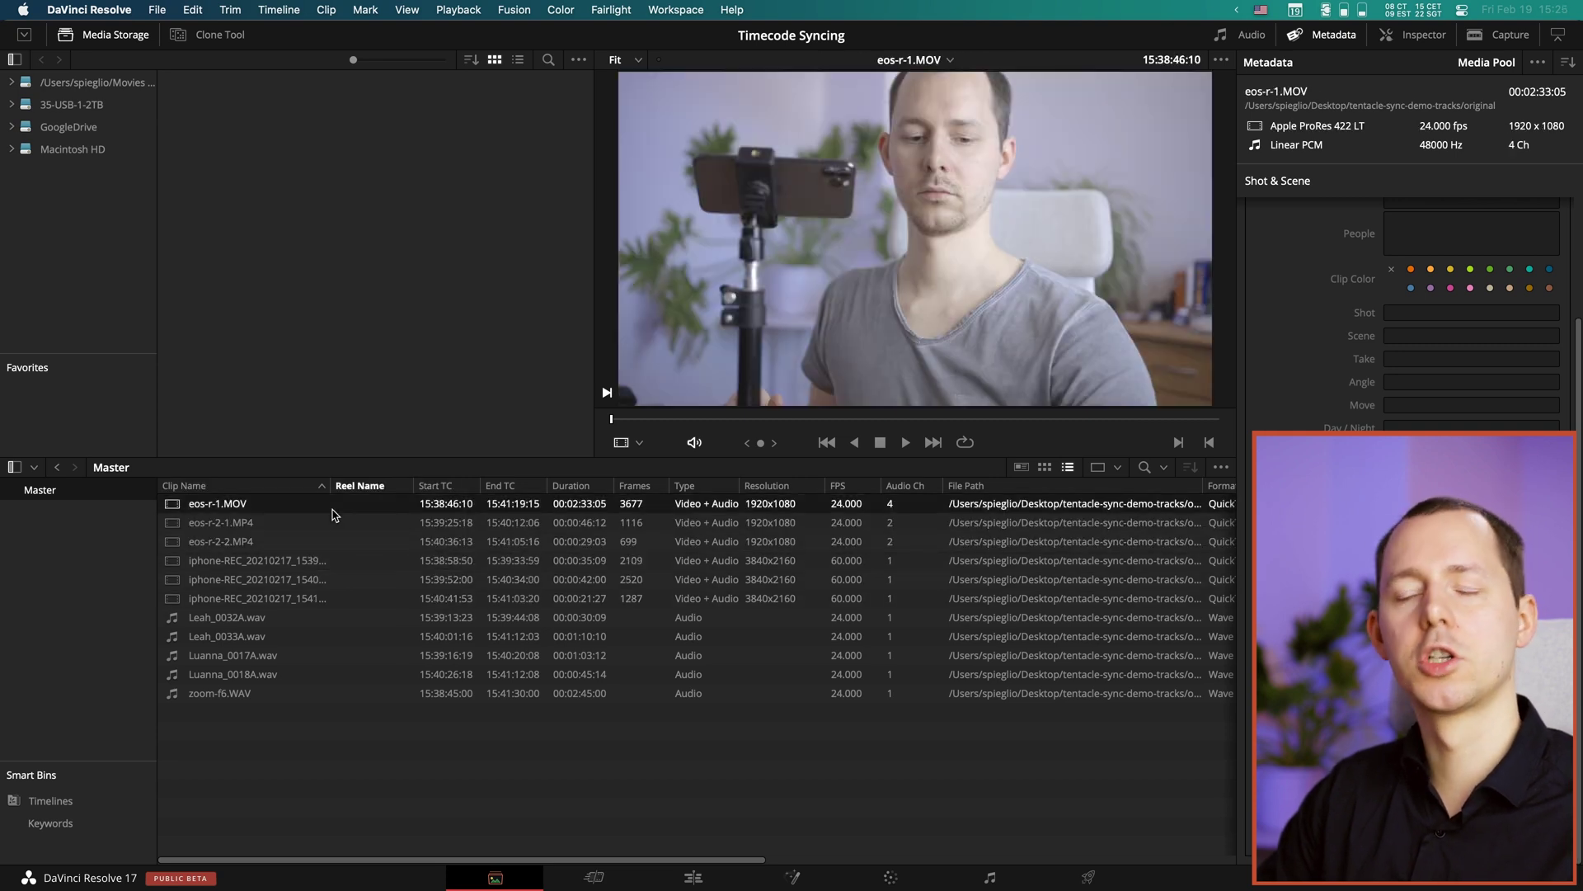
pyautogui.keyDown('super'); pyautogui.click(337, 542); pyautogui.keyUp('super')
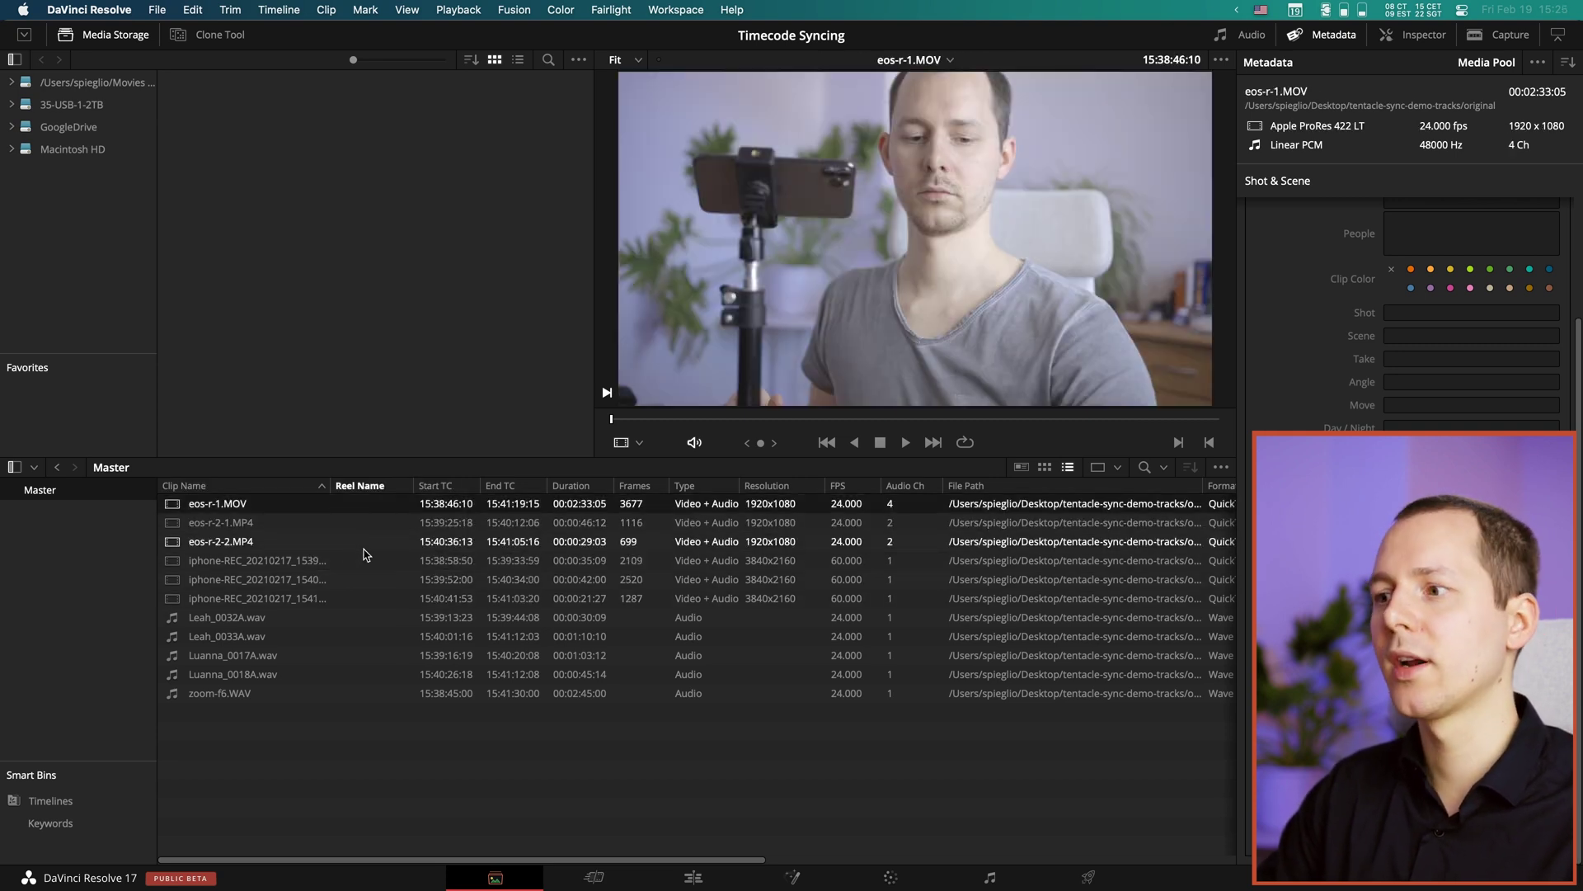
# Step: Set Camera # to B on both eos-r-2 clips
pyautogui.keyDown('super'); pyautogui.click(364, 546); pyautogui.keyUp('super')
pyautogui.keyDown('super'); pyautogui.click(214, 528); pyautogui.keyUp('super')
pyautogui.keyDown('super'); pyautogui.click(320, 516); pyautogui.keyUp('super')
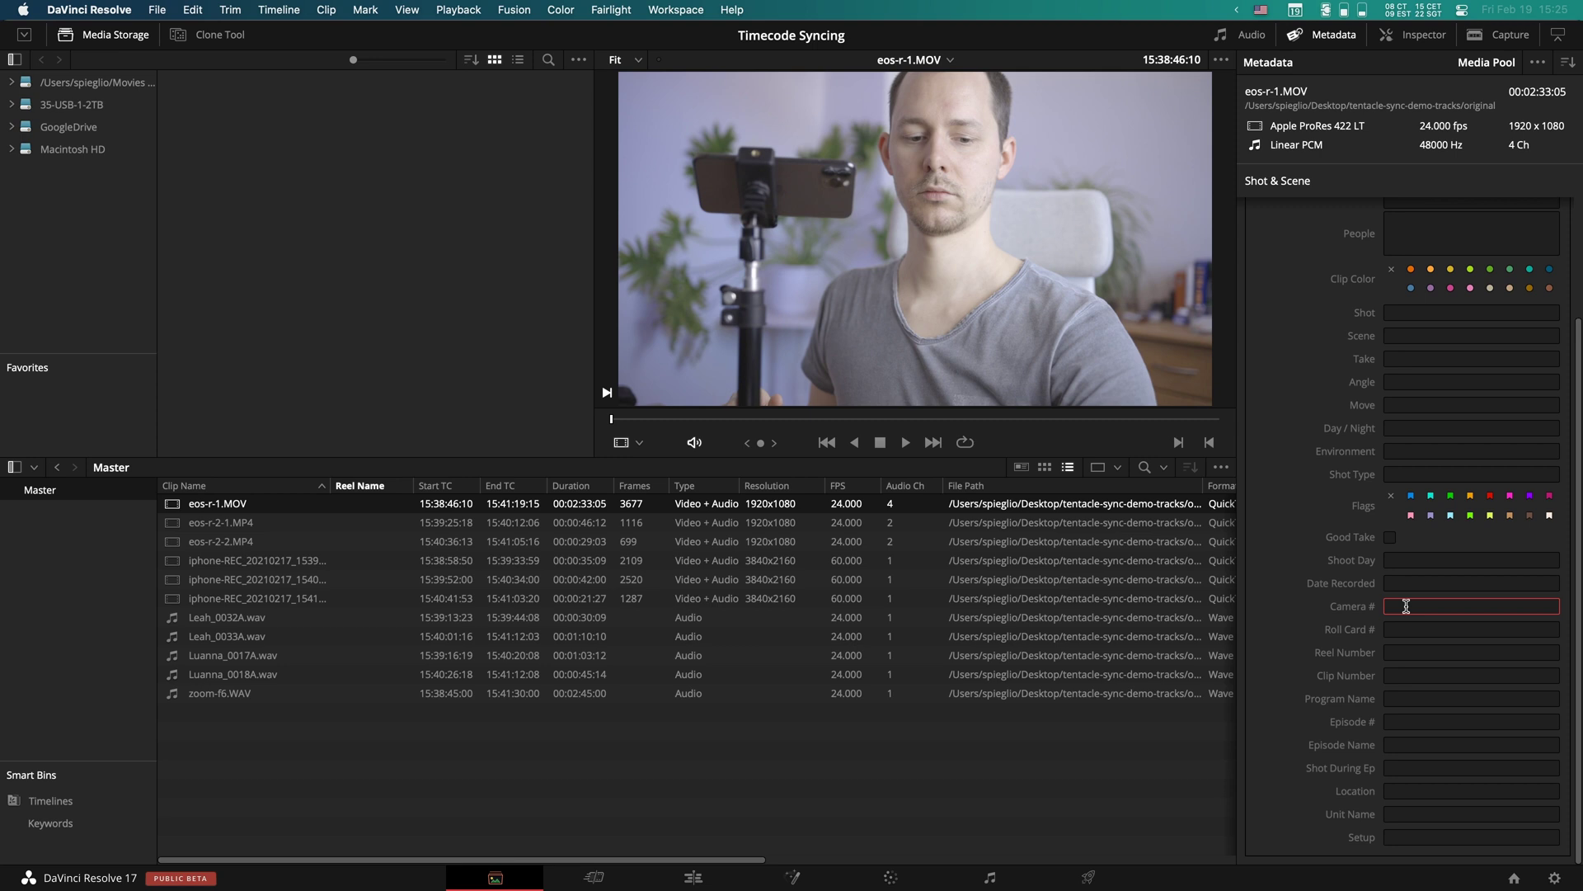
pyautogui.click(318, 523)
pyautogui.keyDown('super'); pyautogui.click(318, 544); pyautogui.keyUp('super')
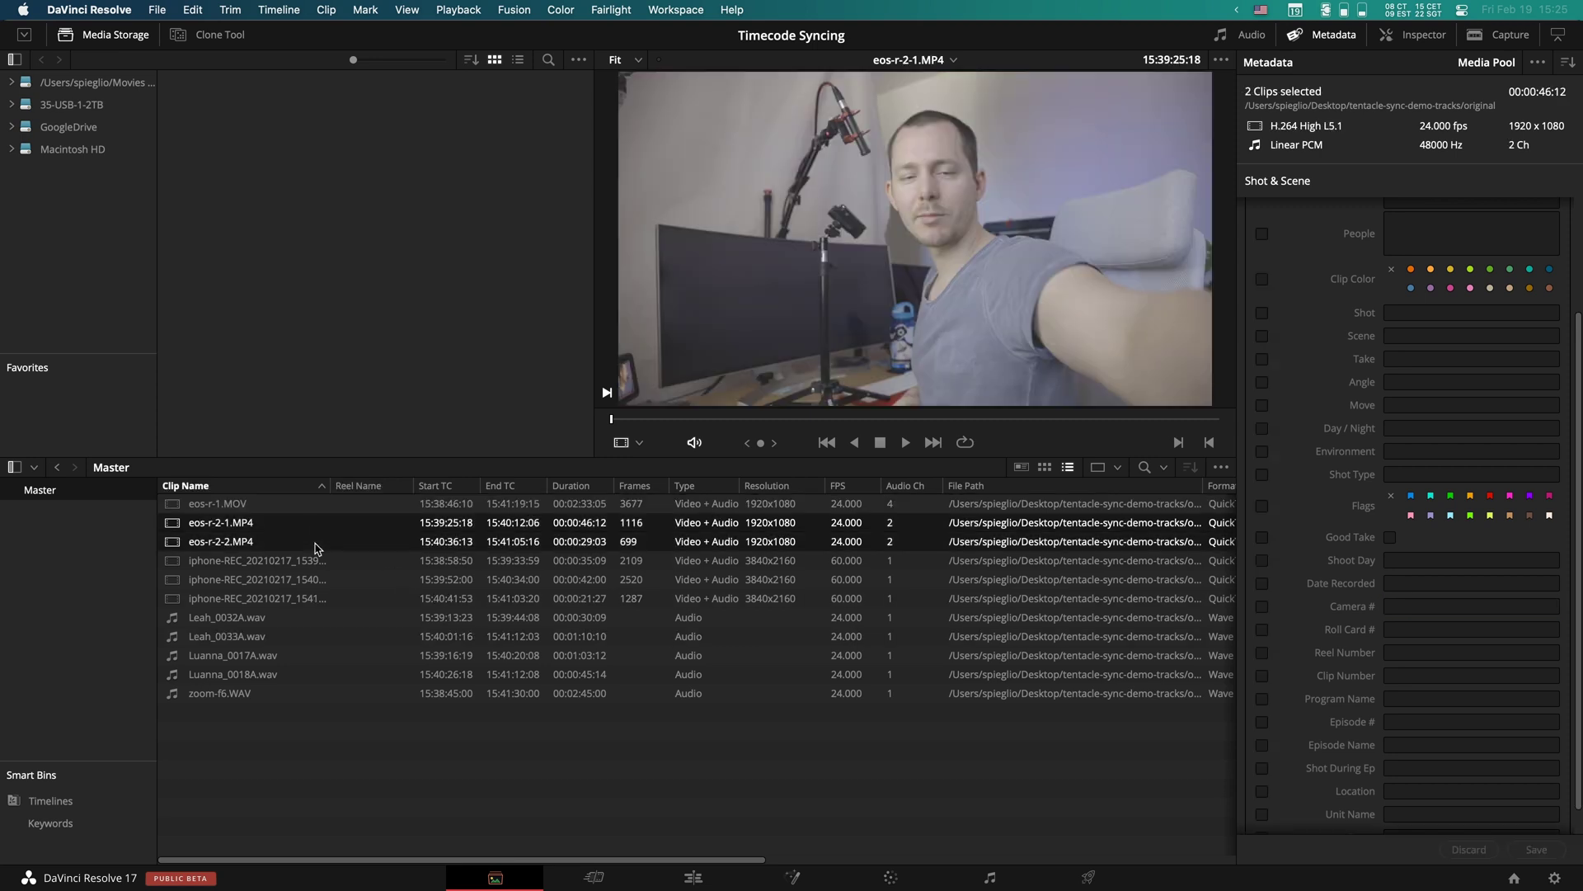
pyautogui.click(1402, 606)
pyautogui.write('B')
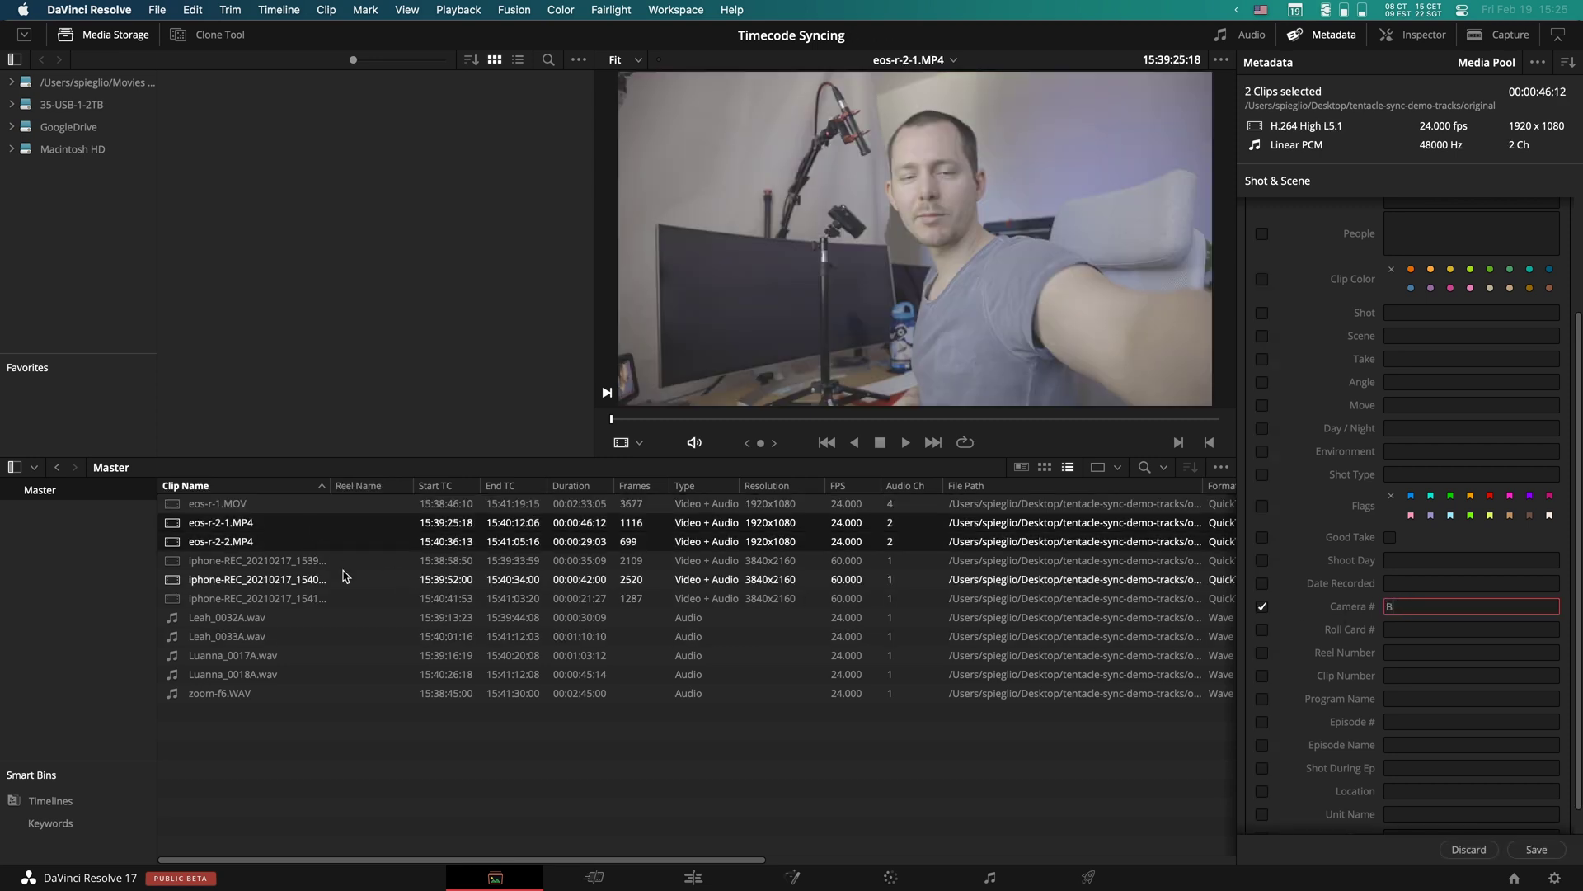
pyautogui.click(212, 561)
pyautogui.click(935, 521)
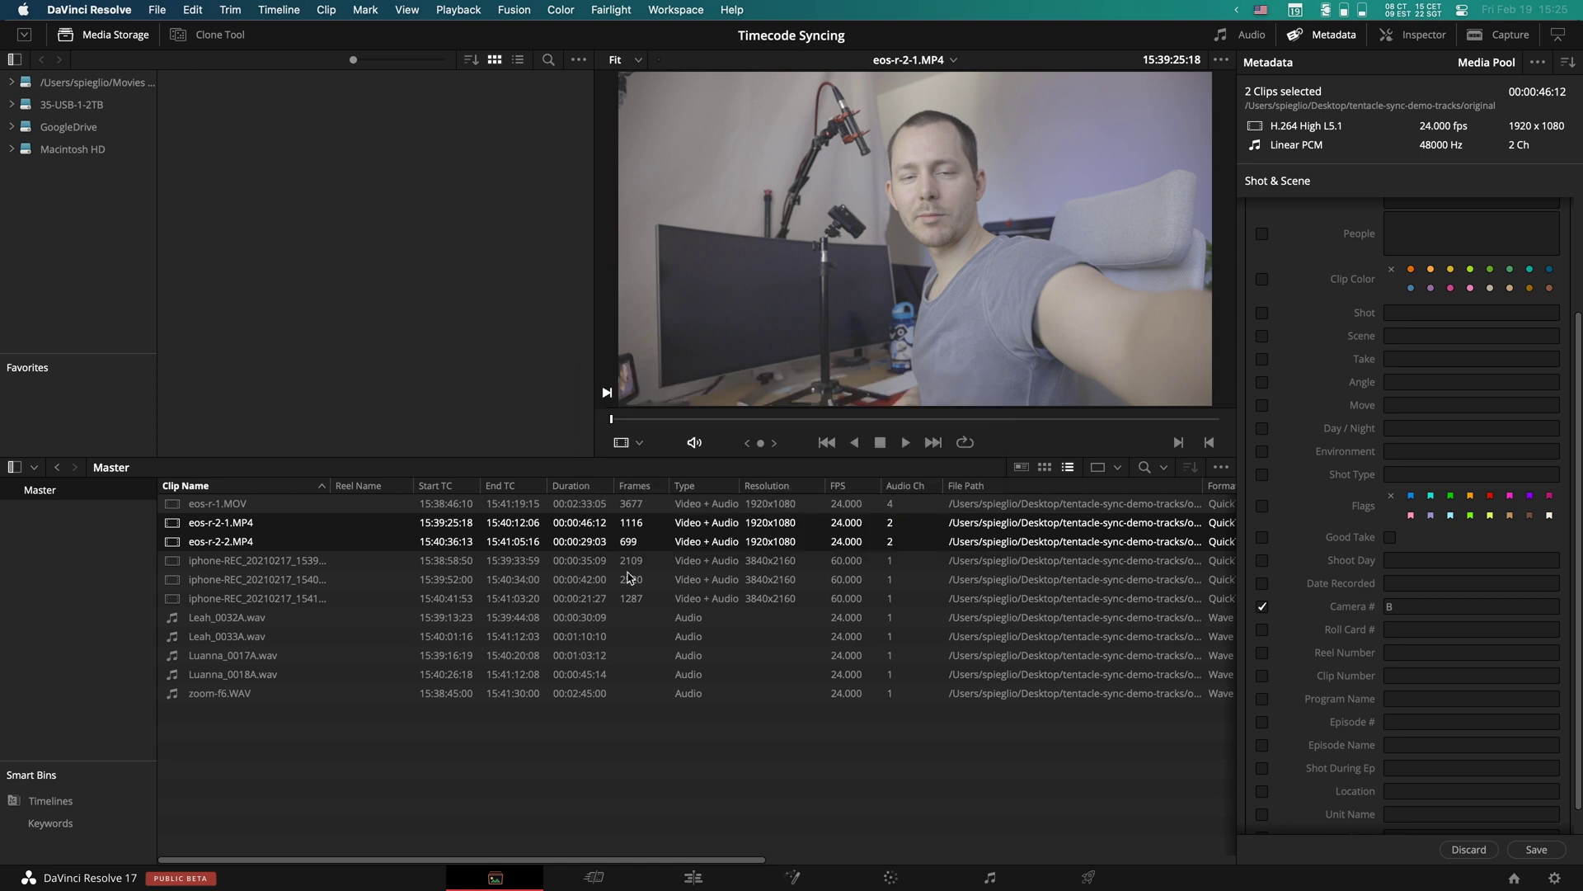
# Step: Set Camera # to C on the three iphone clips
pyautogui.keyDown('shift'); pyautogui.click(256, 599); pyautogui.keyUp('shift')
pyautogui.click(1413, 606)
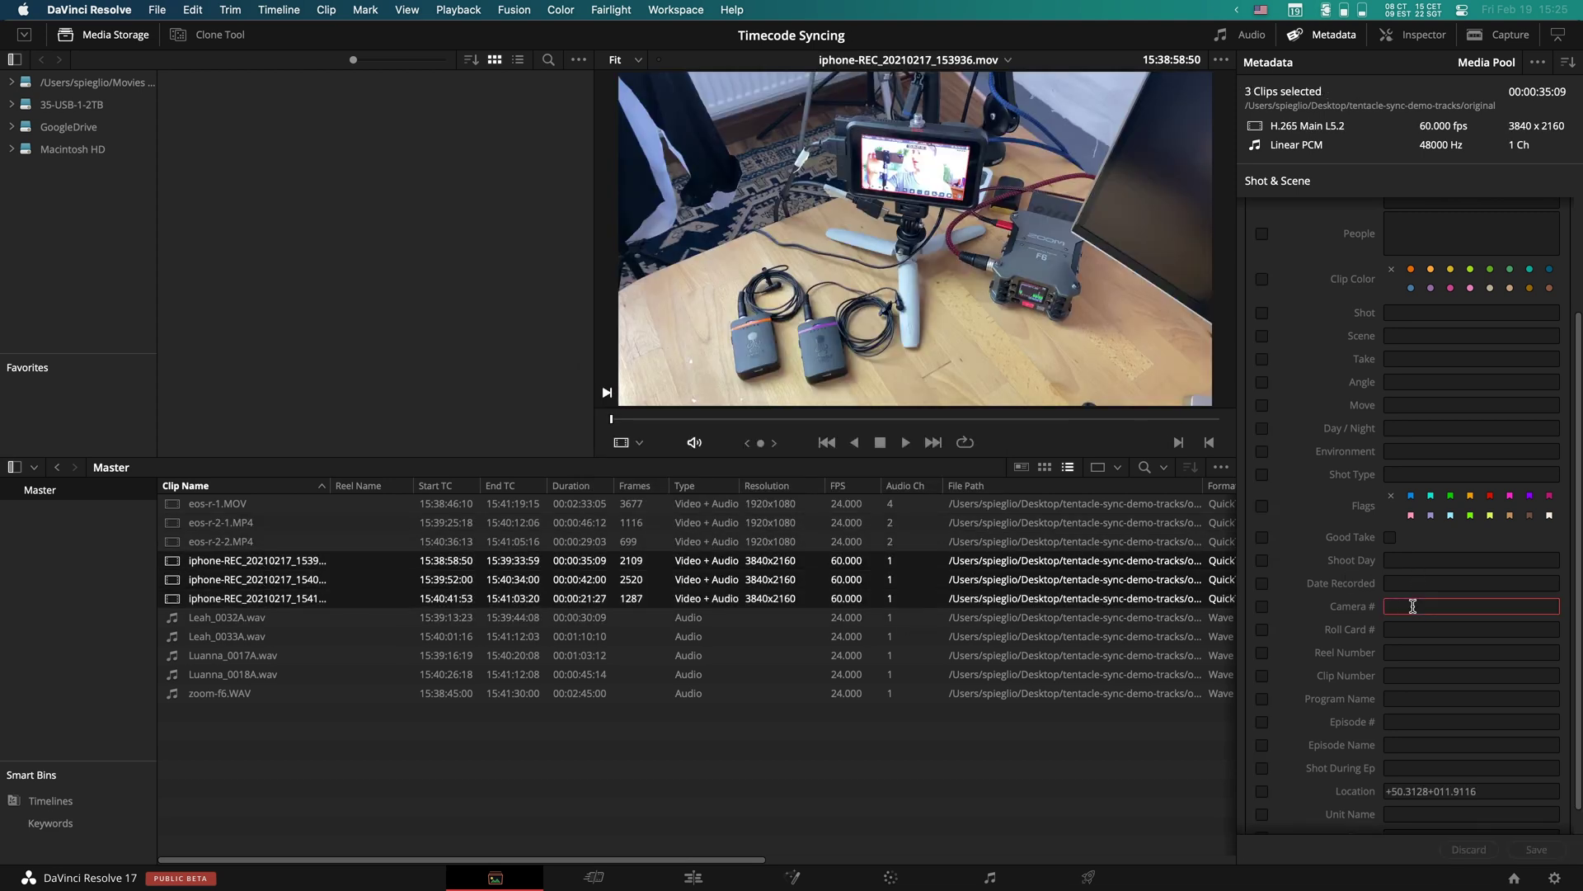
pyautogui.write('C')
pyautogui.click(1568, 64)
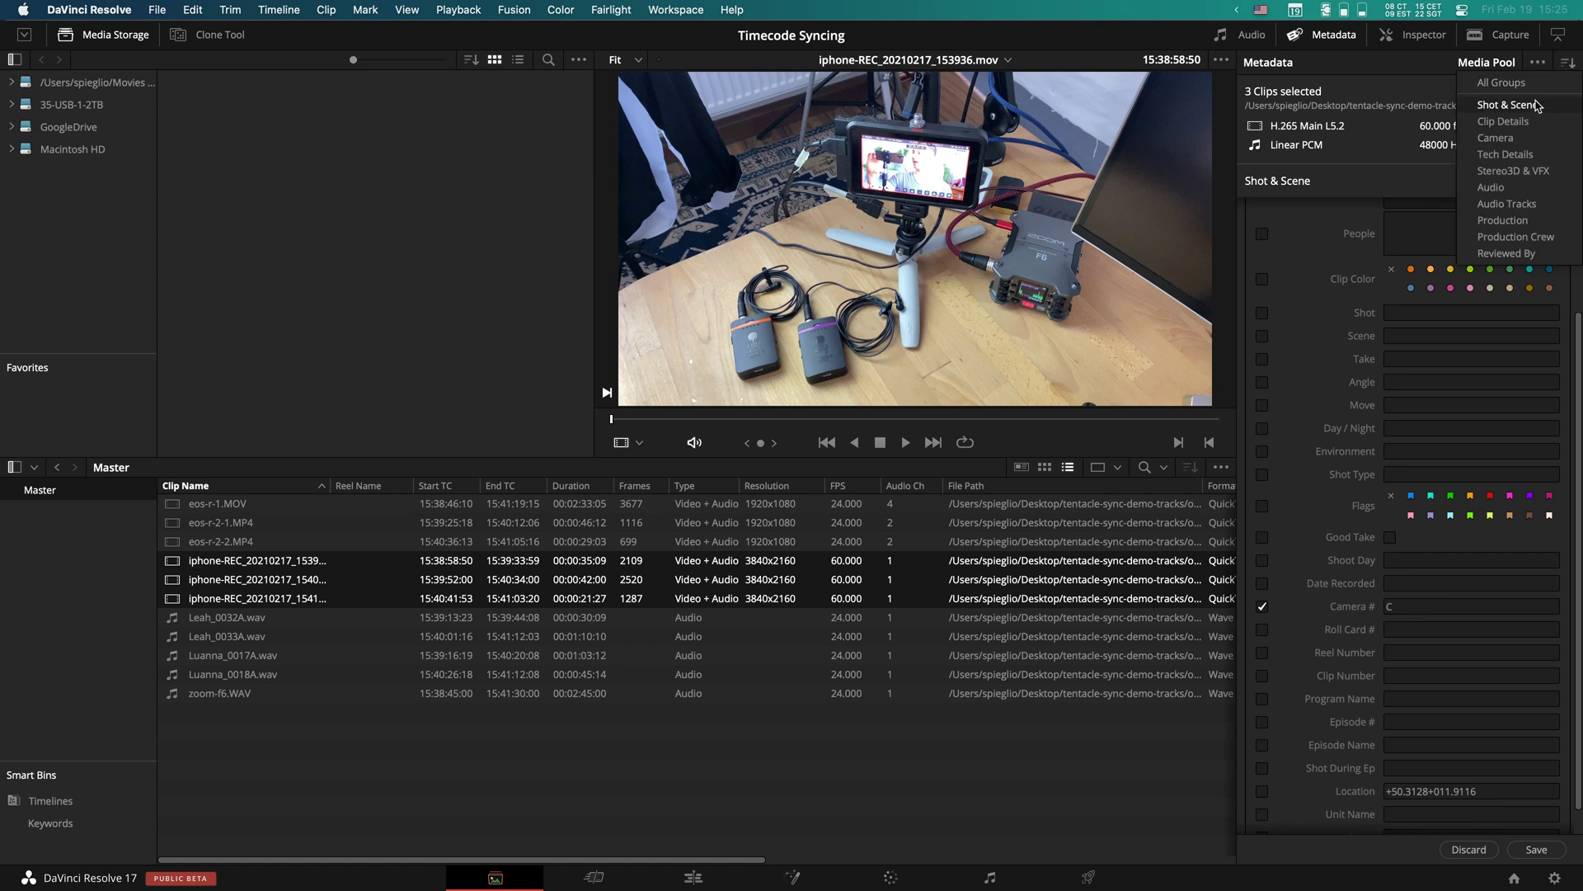
pyautogui.click(1364, 619)
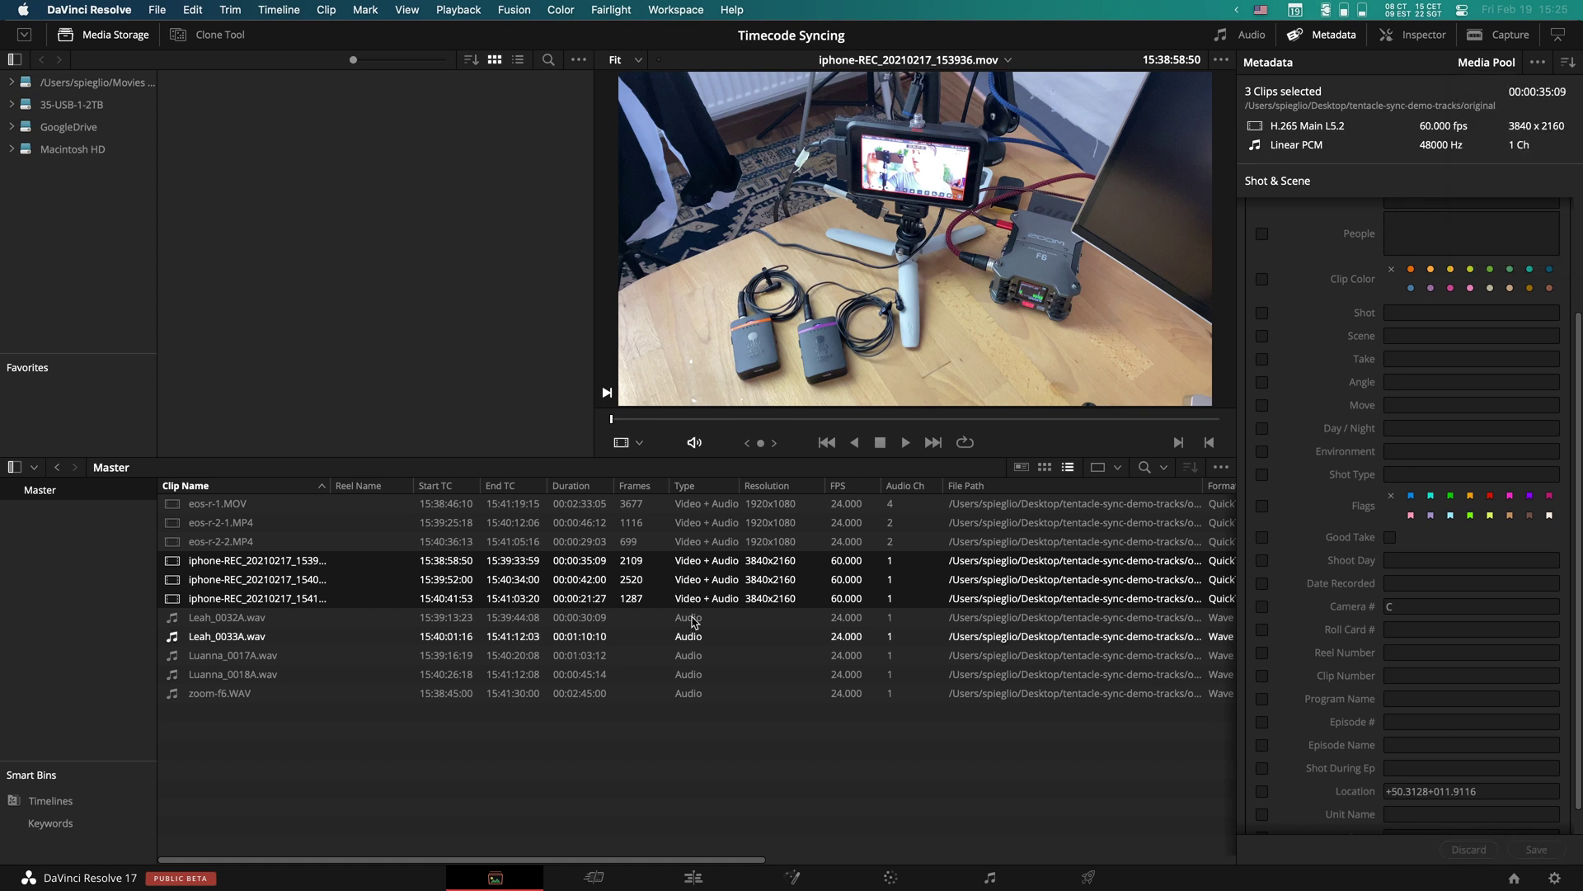
# Step: Give the 0032A/0033A WAV pair Camera # X and the 0017A/0018A pair Camera # Y
pyautogui.click(282, 620)
pyautogui.keyDown('shift'); pyautogui.click(248, 637); pyautogui.keyUp('shift')
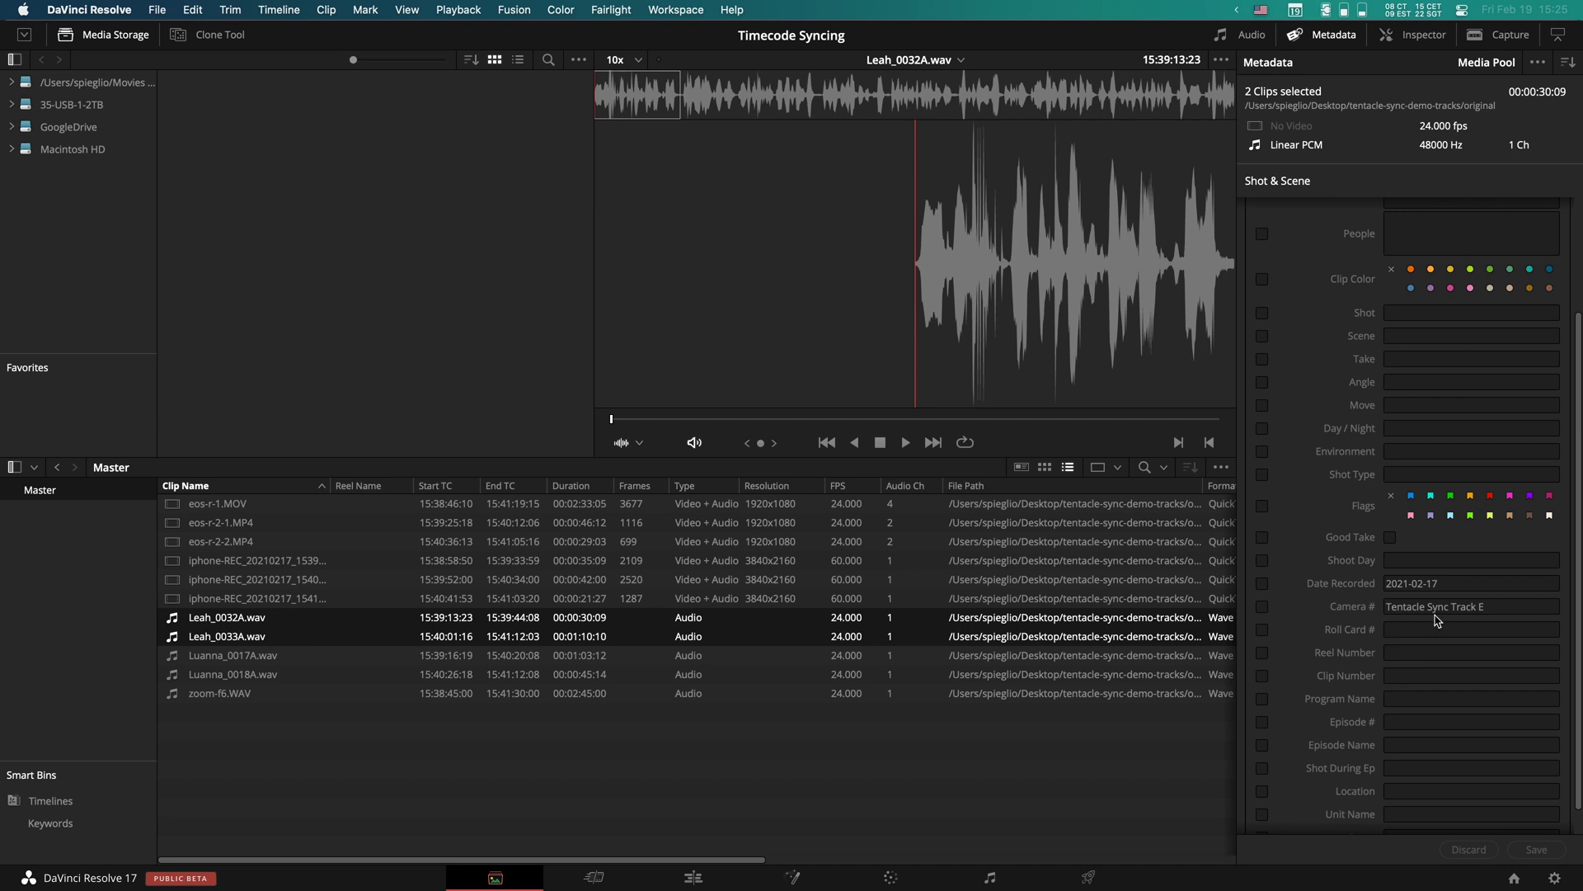
pyautogui.click(1408, 608)
pyautogui.write('X')
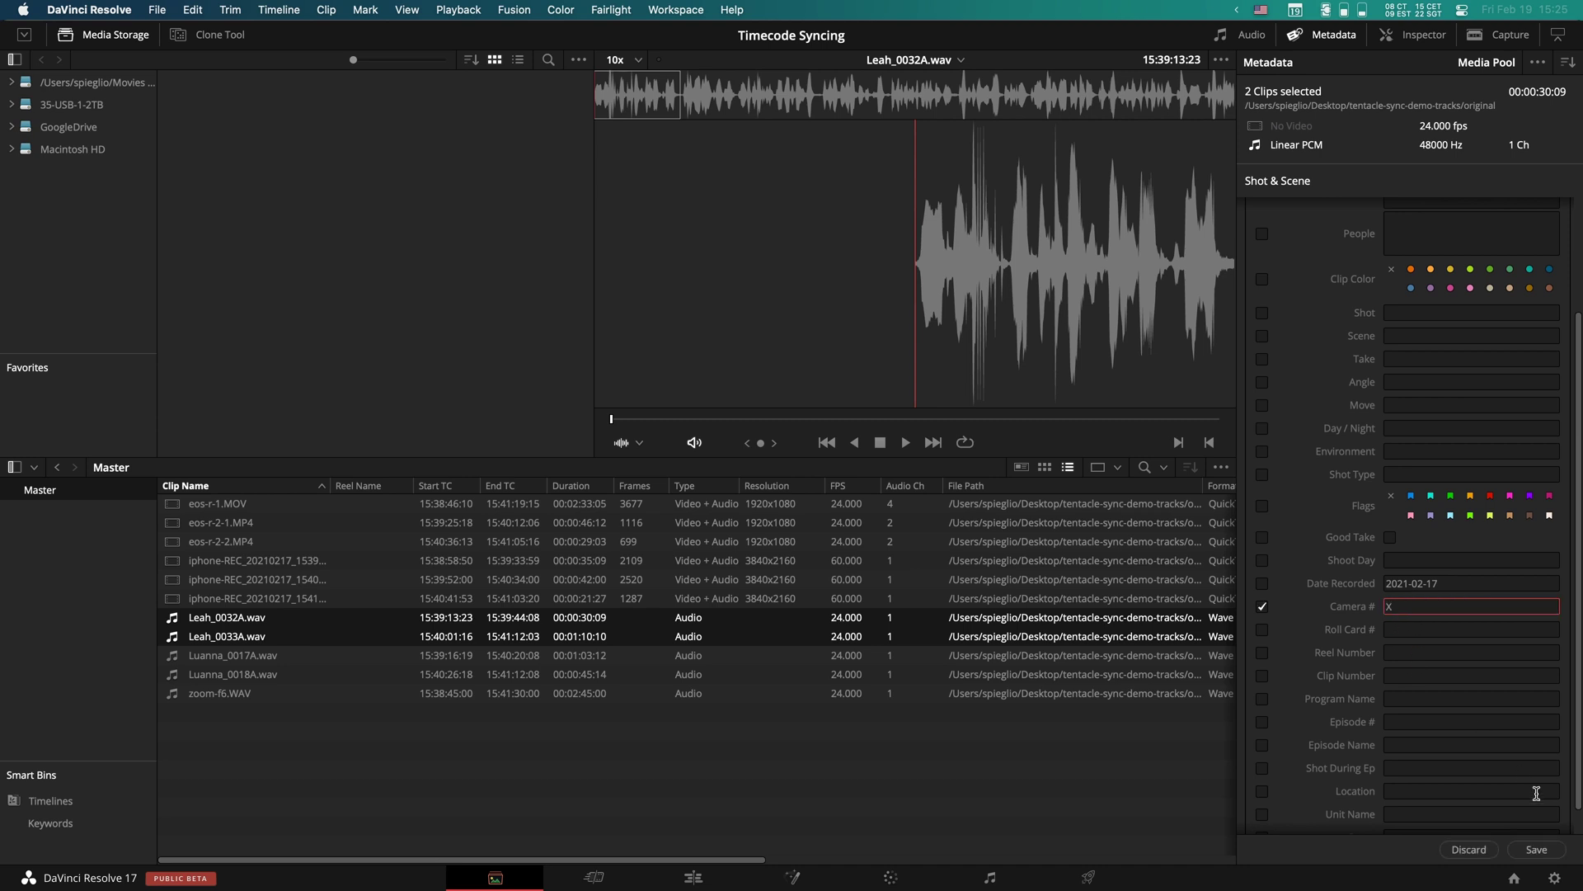
pyautogui.click(1533, 857)
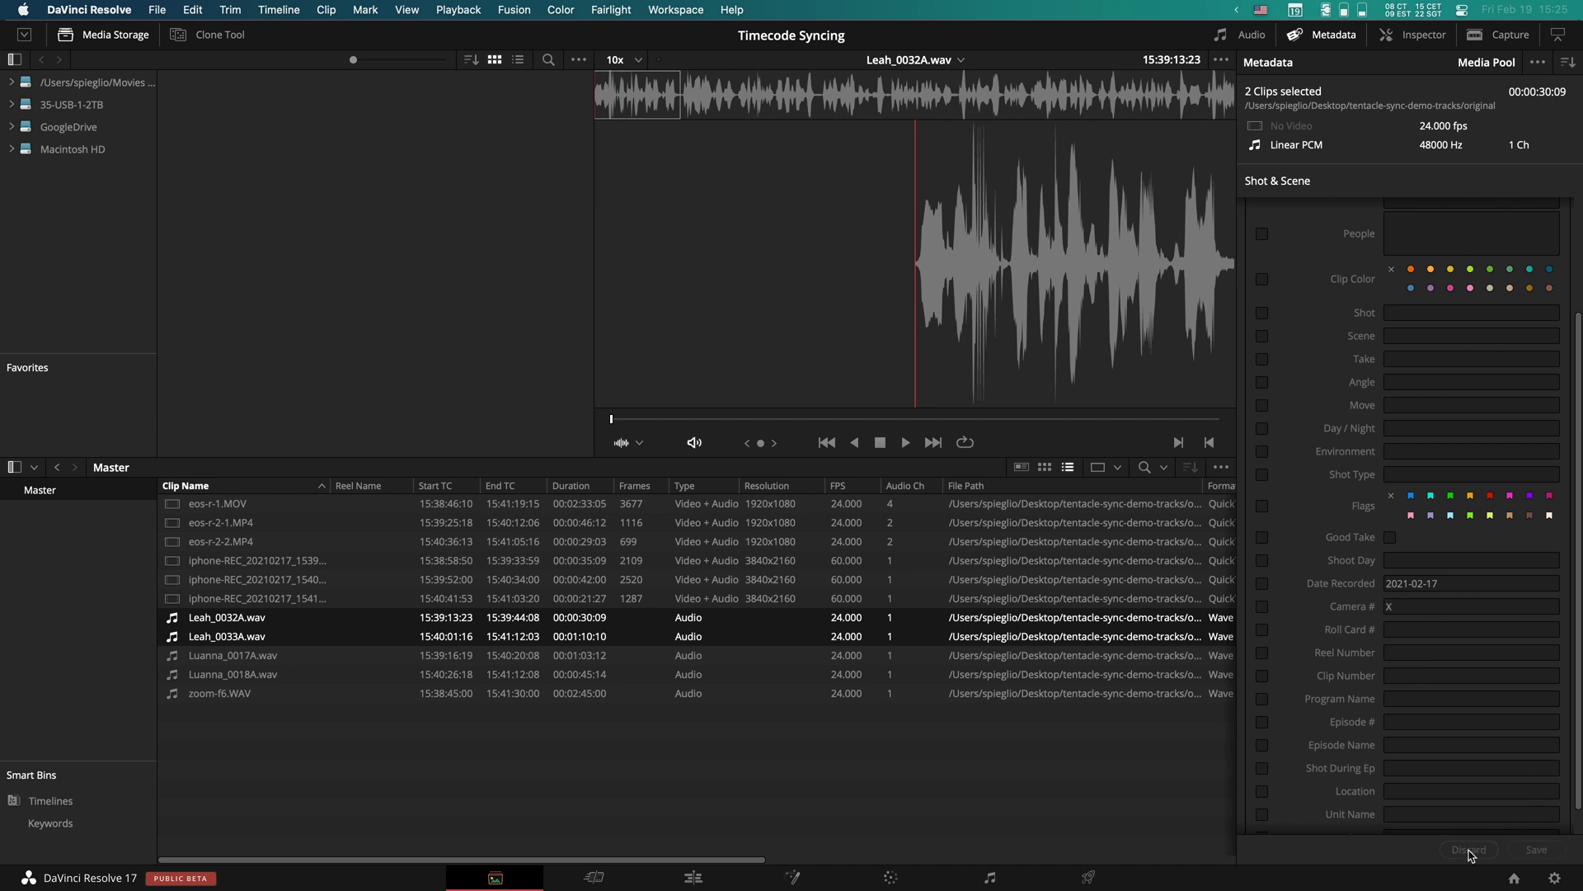
pyautogui.click(233, 656)
pyautogui.keyDown('shift'); pyautogui.click(239, 675); pyautogui.keyUp('shift')
pyautogui.click(1413, 608)
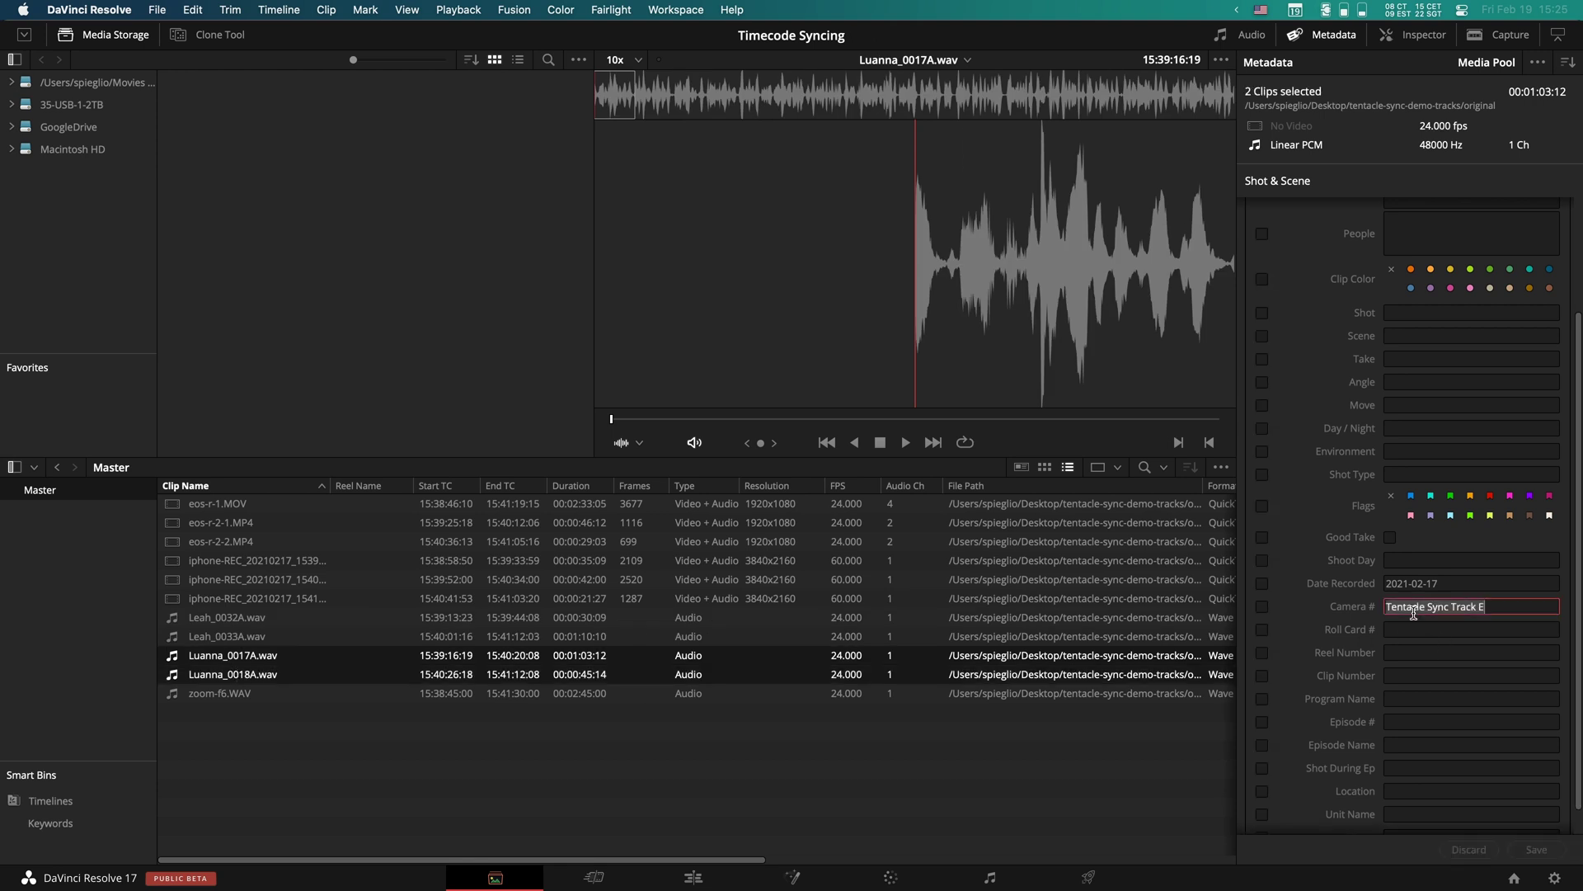
pyautogui.write('Y')
pyautogui.click(1537, 847)
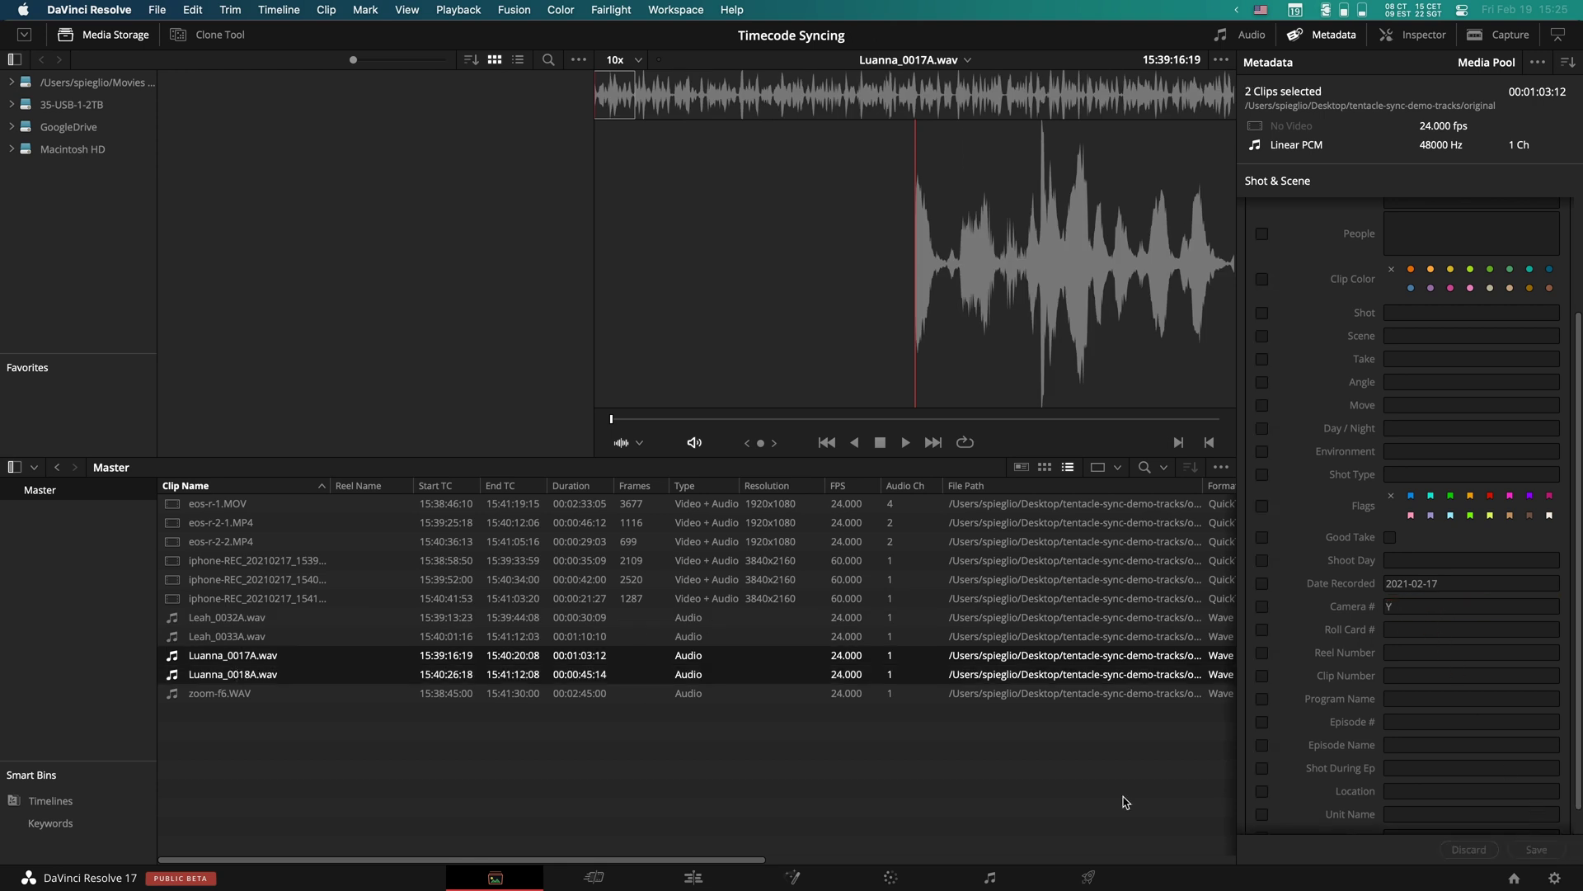
# Step: Set the zoom-f6.WAV clip's Camera # to Z
pyautogui.click(221, 696)
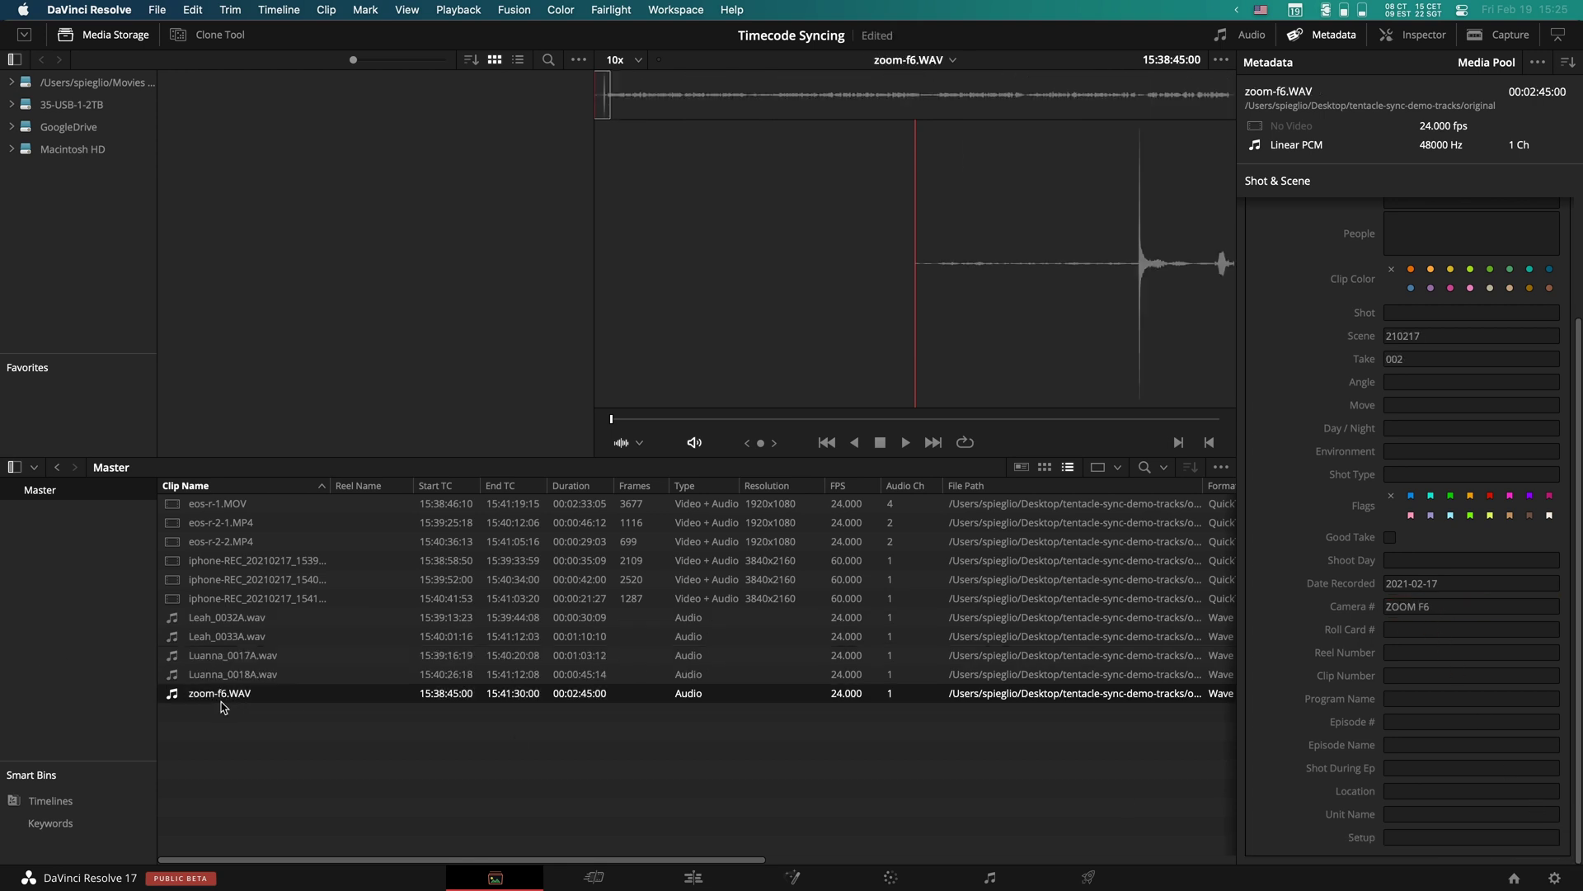
pyautogui.click(1460, 609)
pyautogui.write('Z')
pyautogui.click(606, 851)
pyautogui.click(298, 615)
# Step: Start a new multicam clip from all 11 clips, removing the eos-r-1 prefix from its name
pyautogui.press('super+a')
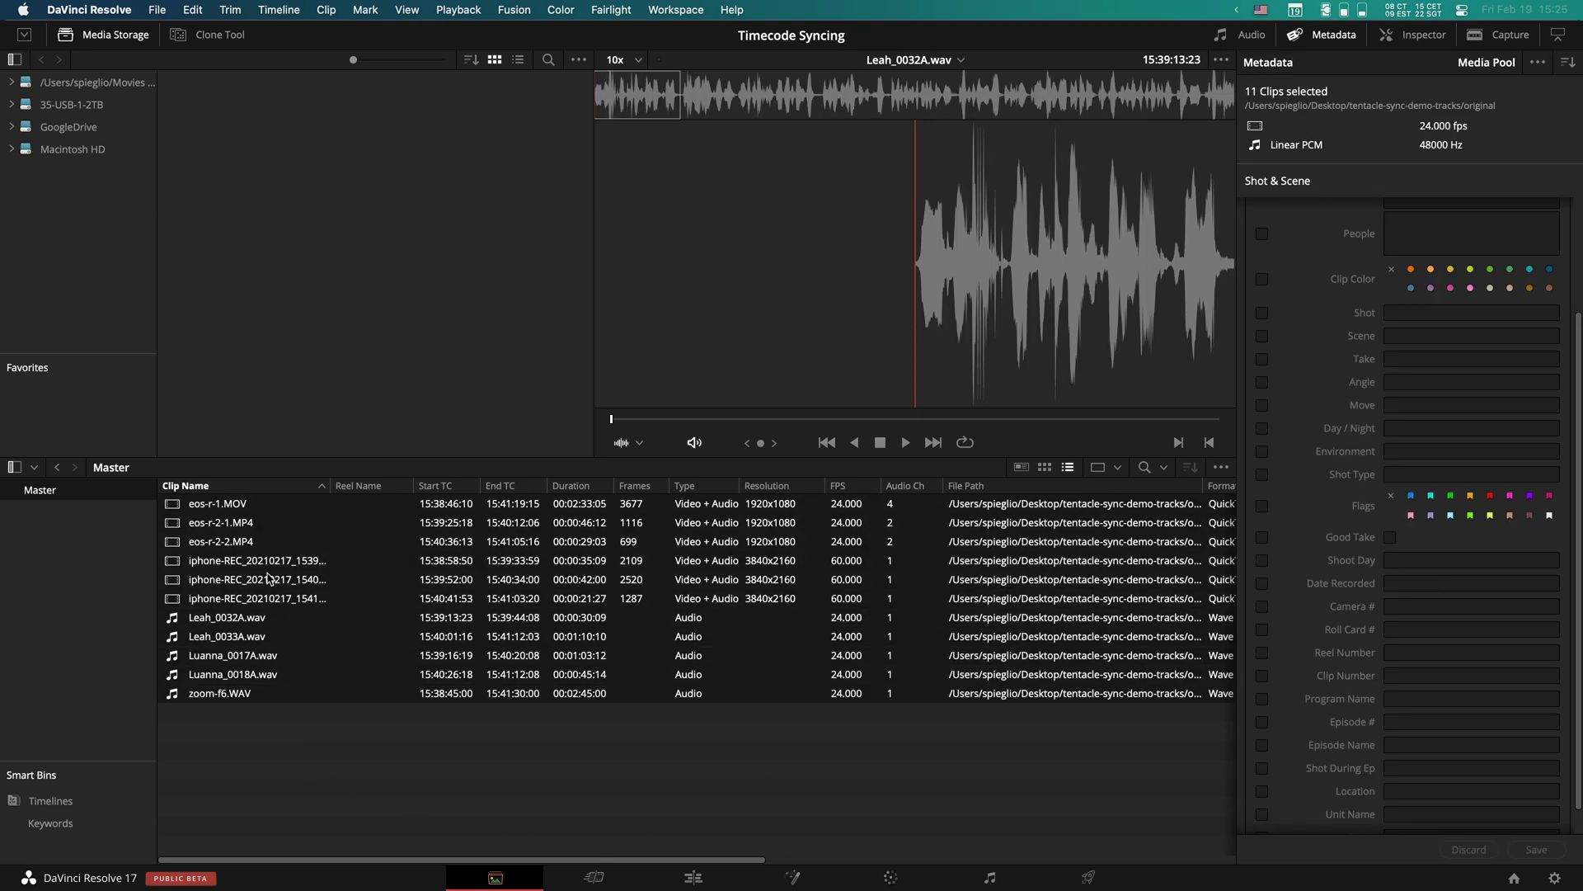
pyautogui.rightClick(270, 577)
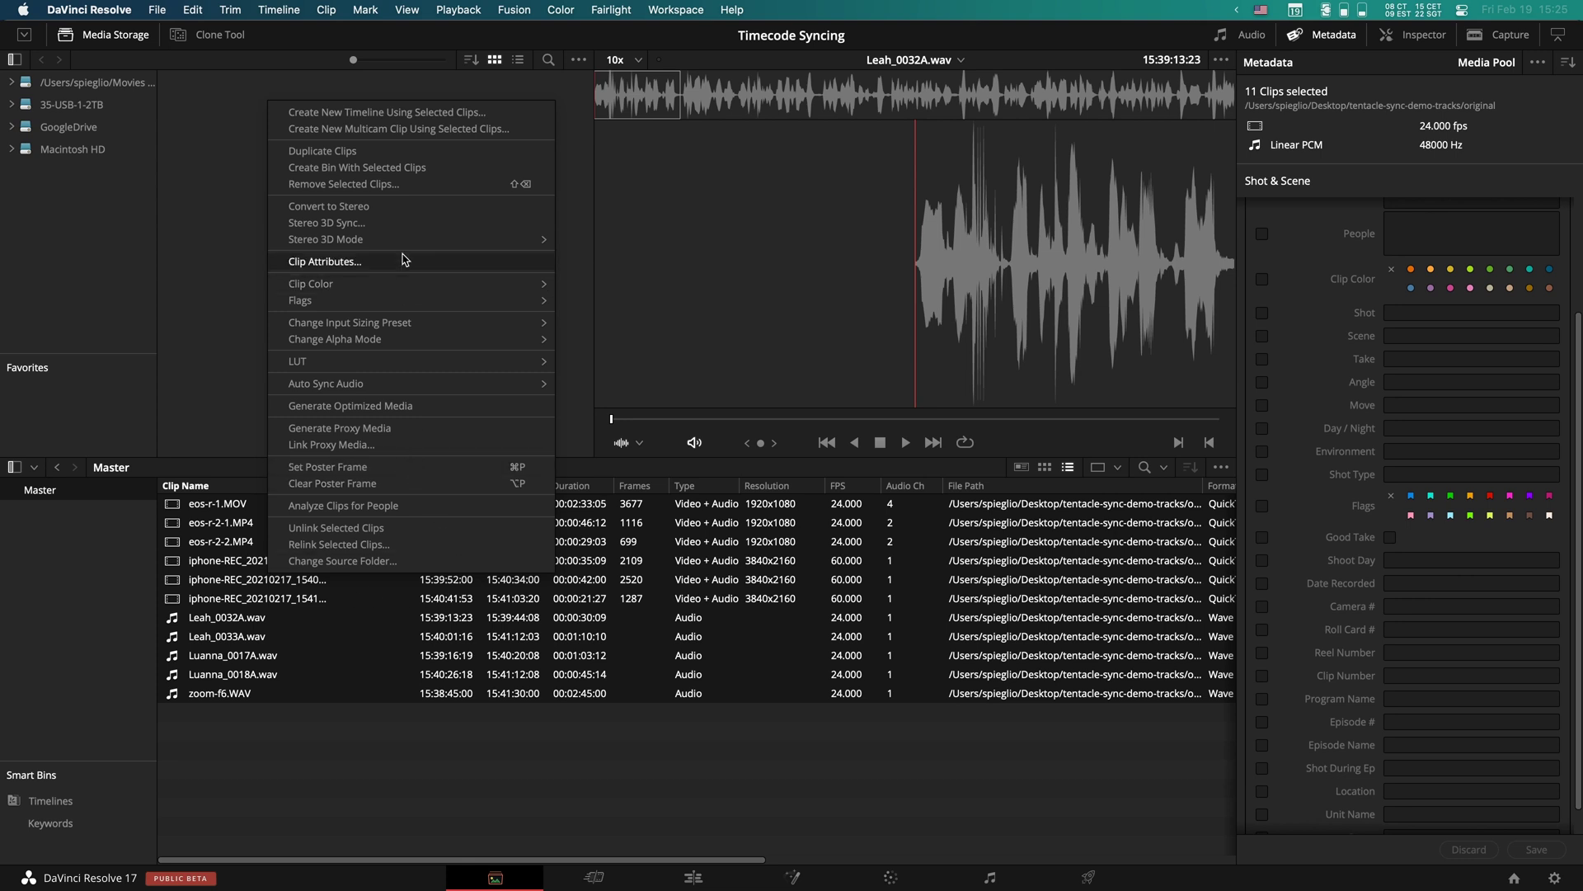
pyautogui.click(361, 129)
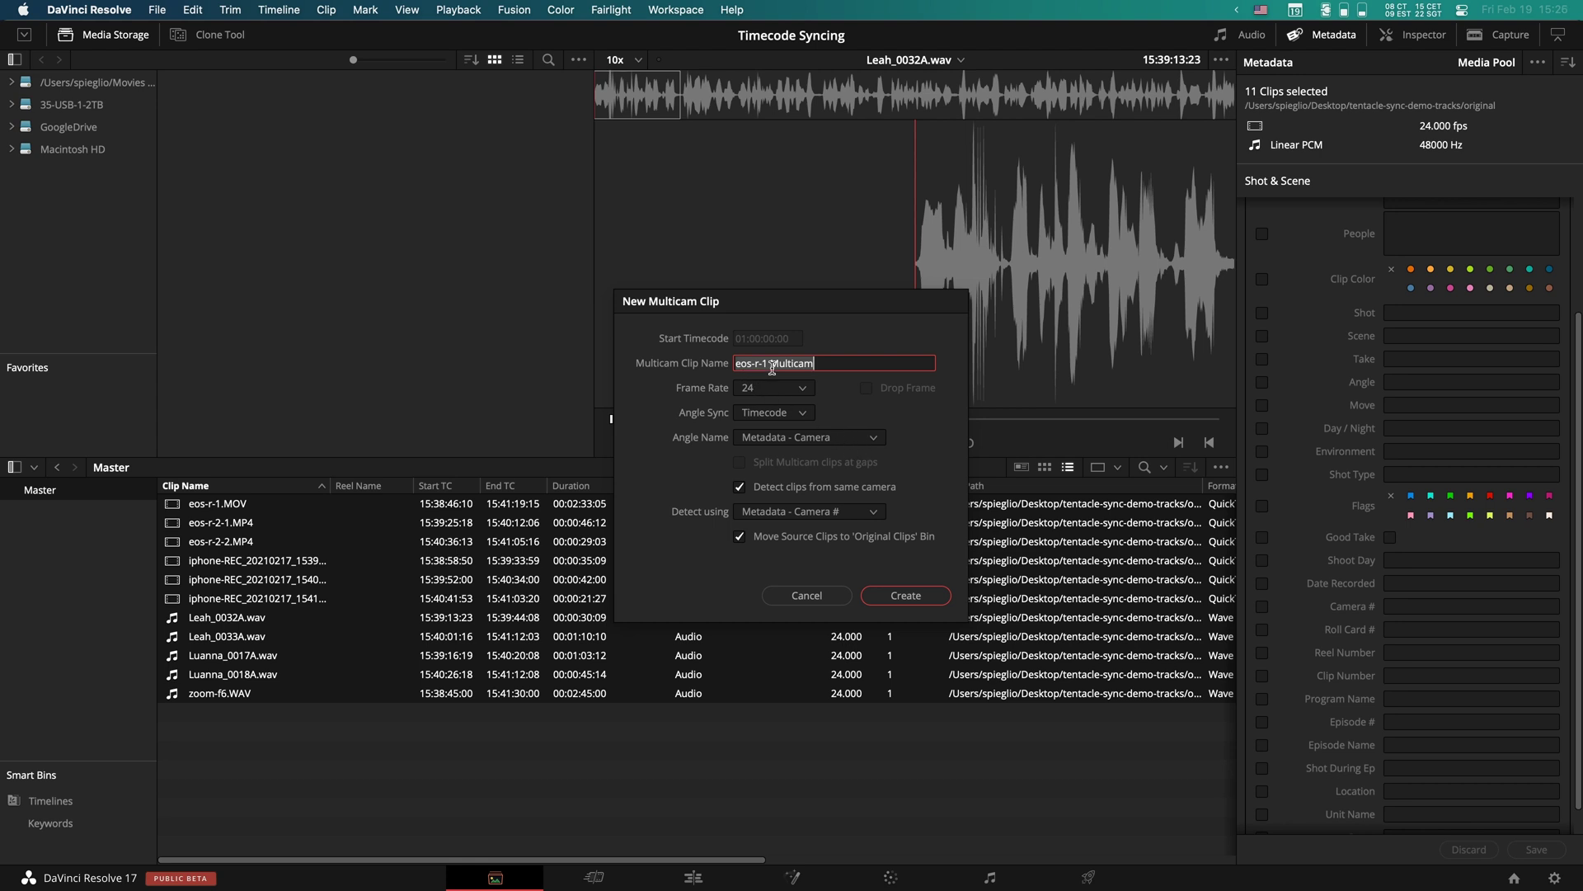
pyautogui.press('Left')
pyautogui.hotkey('alt', 'shift', 'Right')
pyautogui.press('BackSpace')
# Step: Sync angles by Timecode, name them by Metadata - Camera, detect by Camera #, and create it
pyautogui.click(796, 412)
pyautogui.click(742, 448)
pyautogui.click(799, 439)
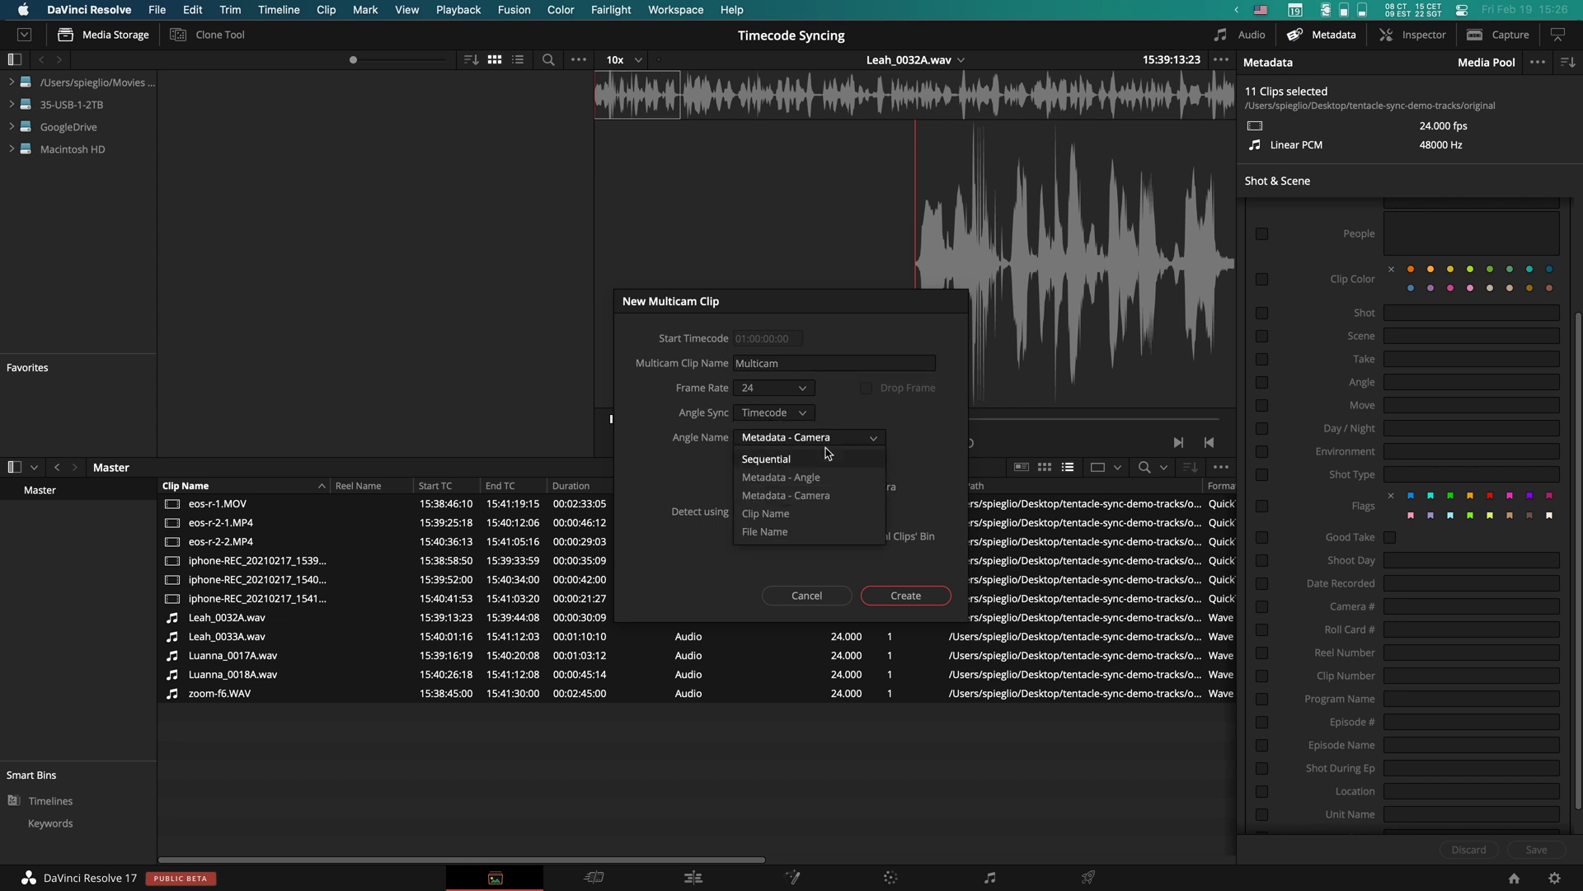
pyautogui.click(822, 496)
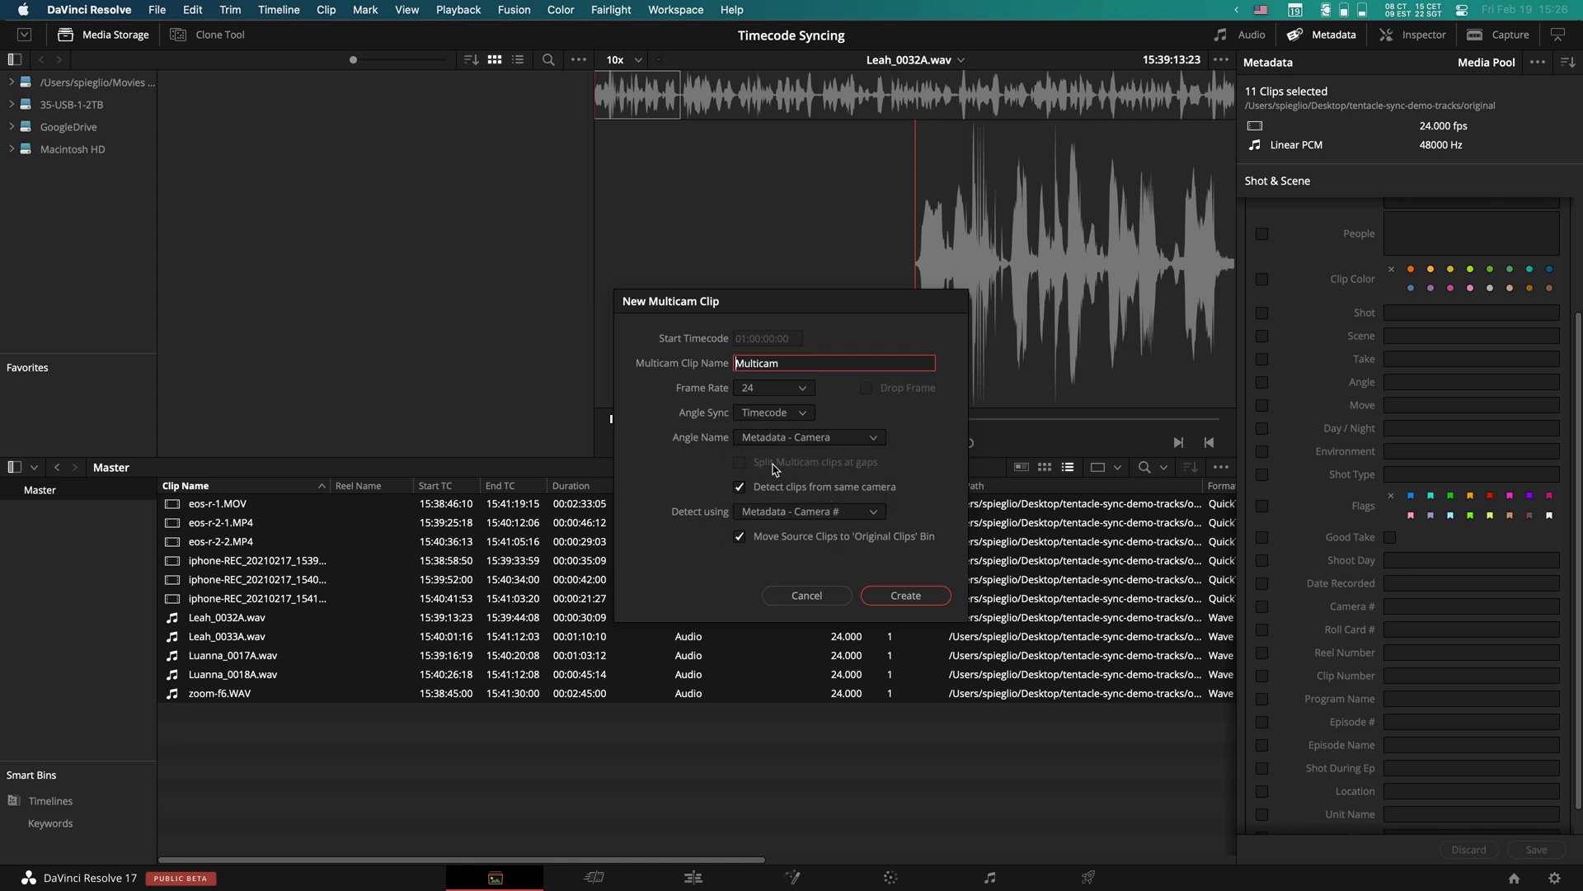
pyautogui.click(806, 512)
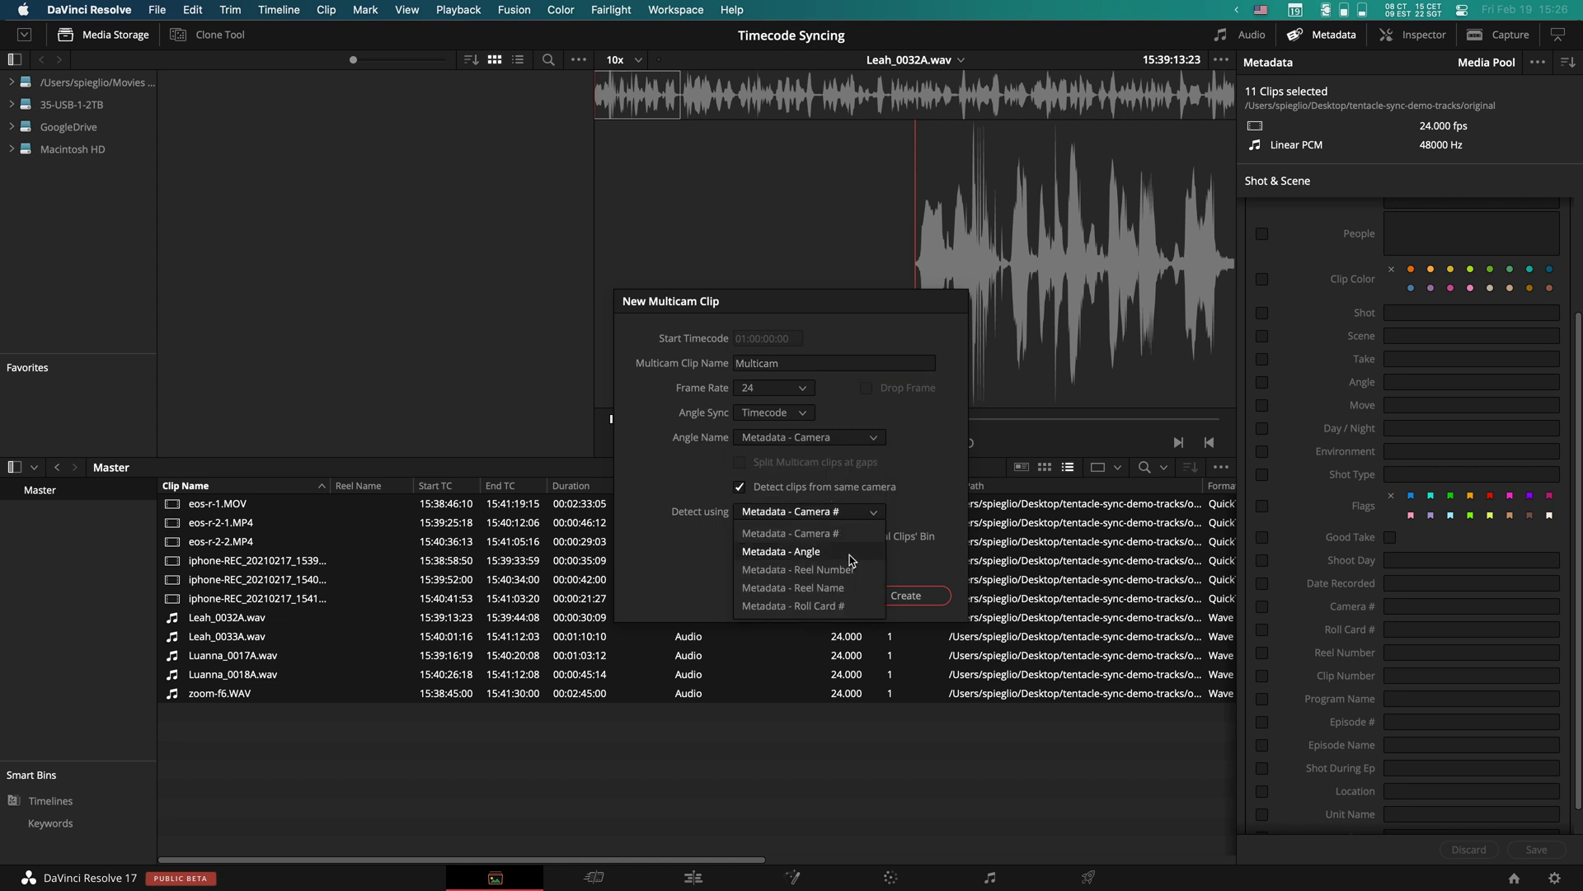
pyautogui.click(798, 534)
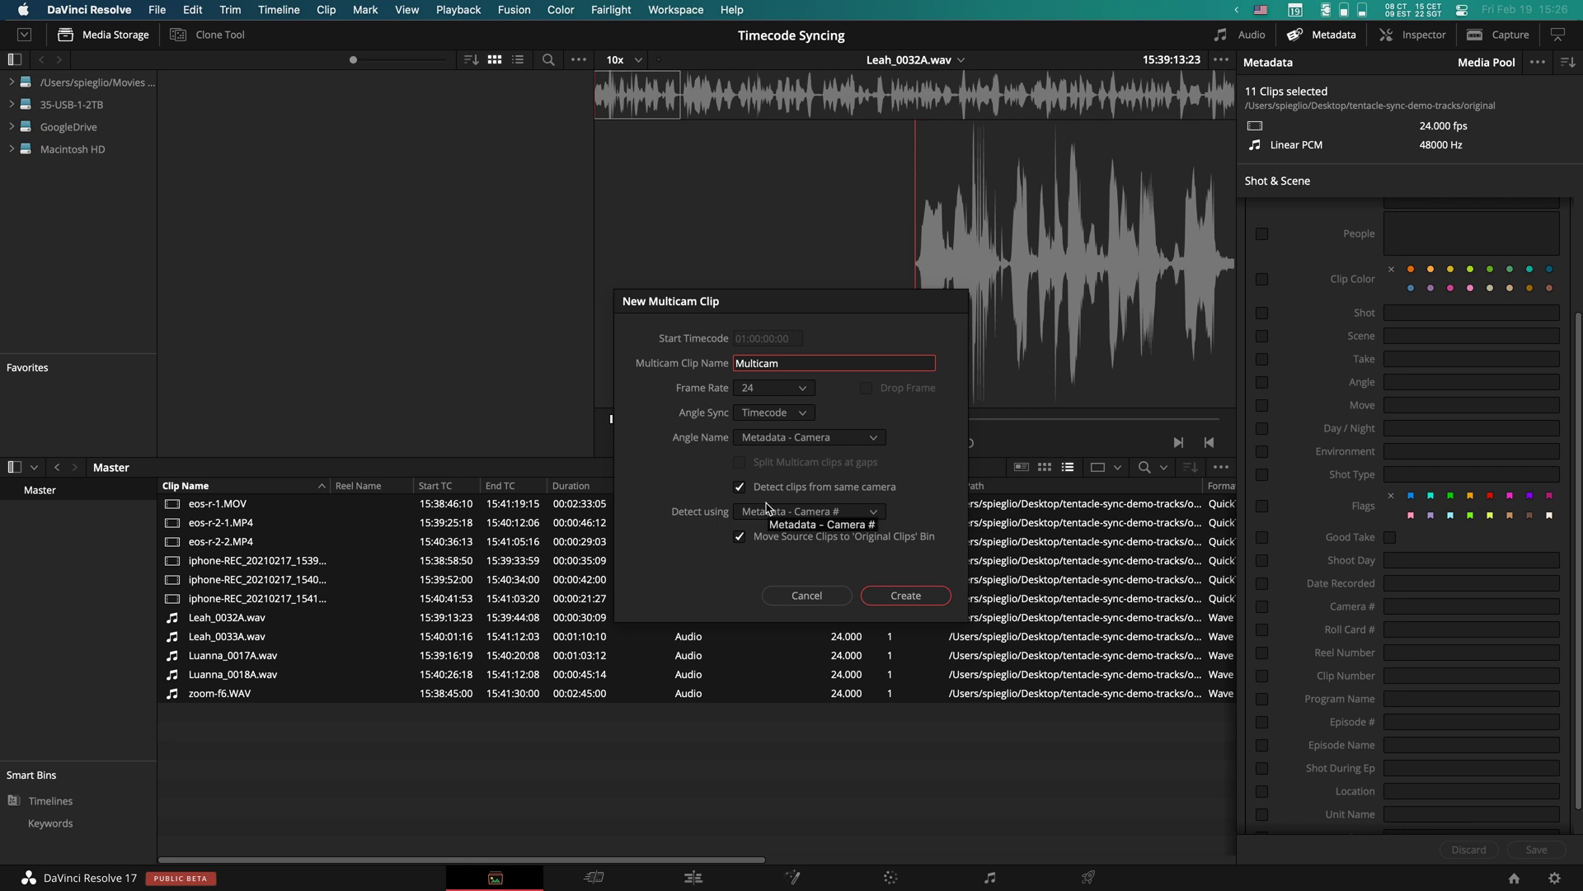
pyautogui.click(897, 595)
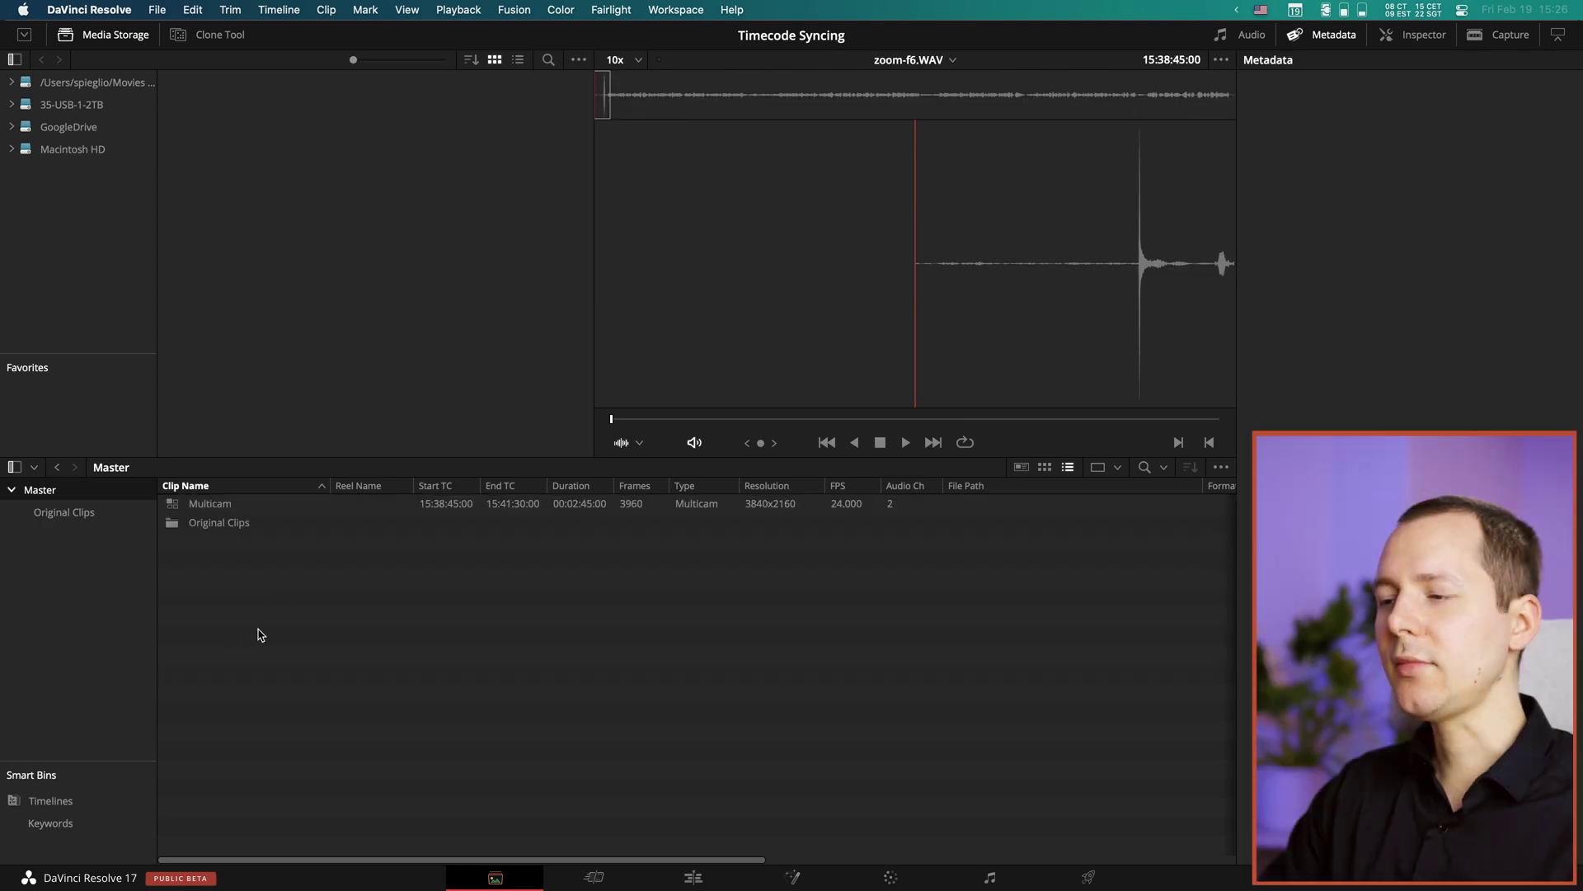
# Step: Open the Multicam clip in a timeline showing Camera A–C on V1–V3
pyautogui.click(217, 508)
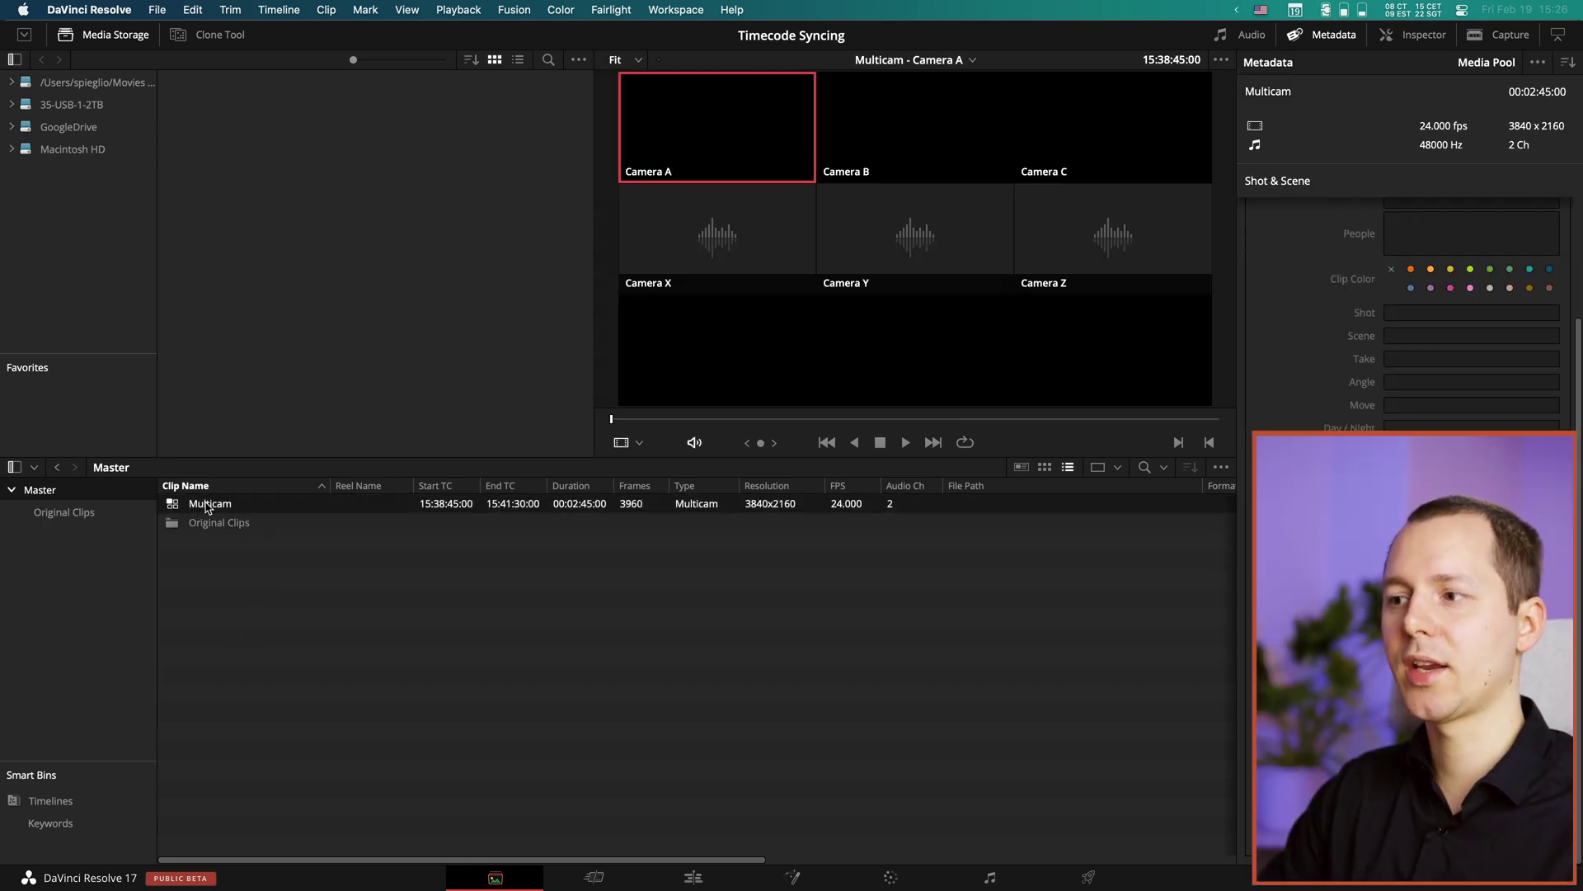
pyautogui.rightClick(207, 508)
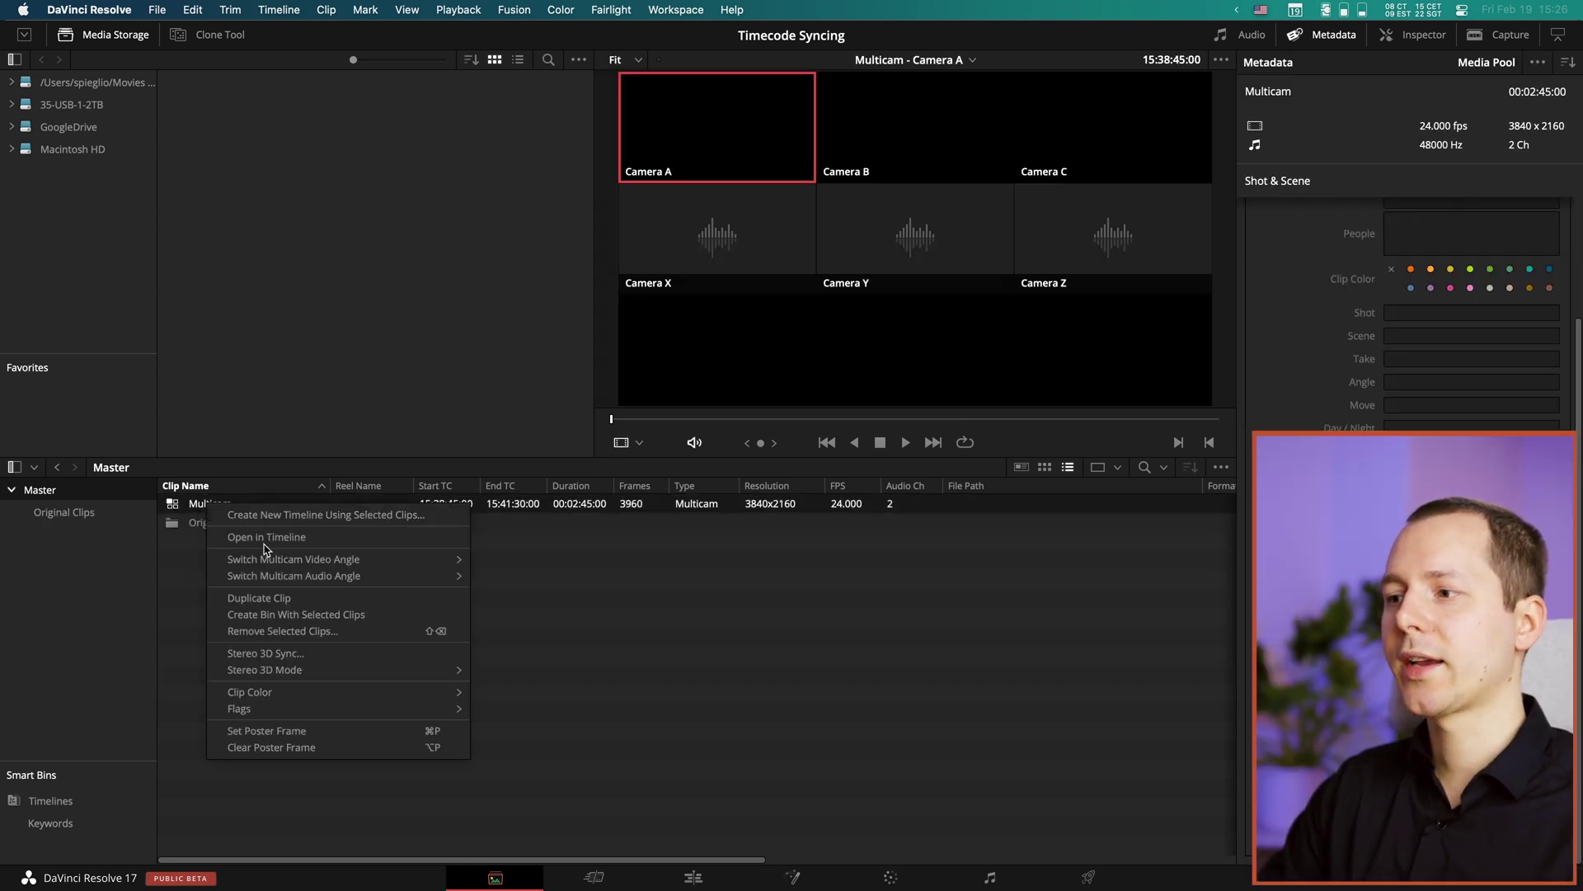
pyautogui.click(396, 537)
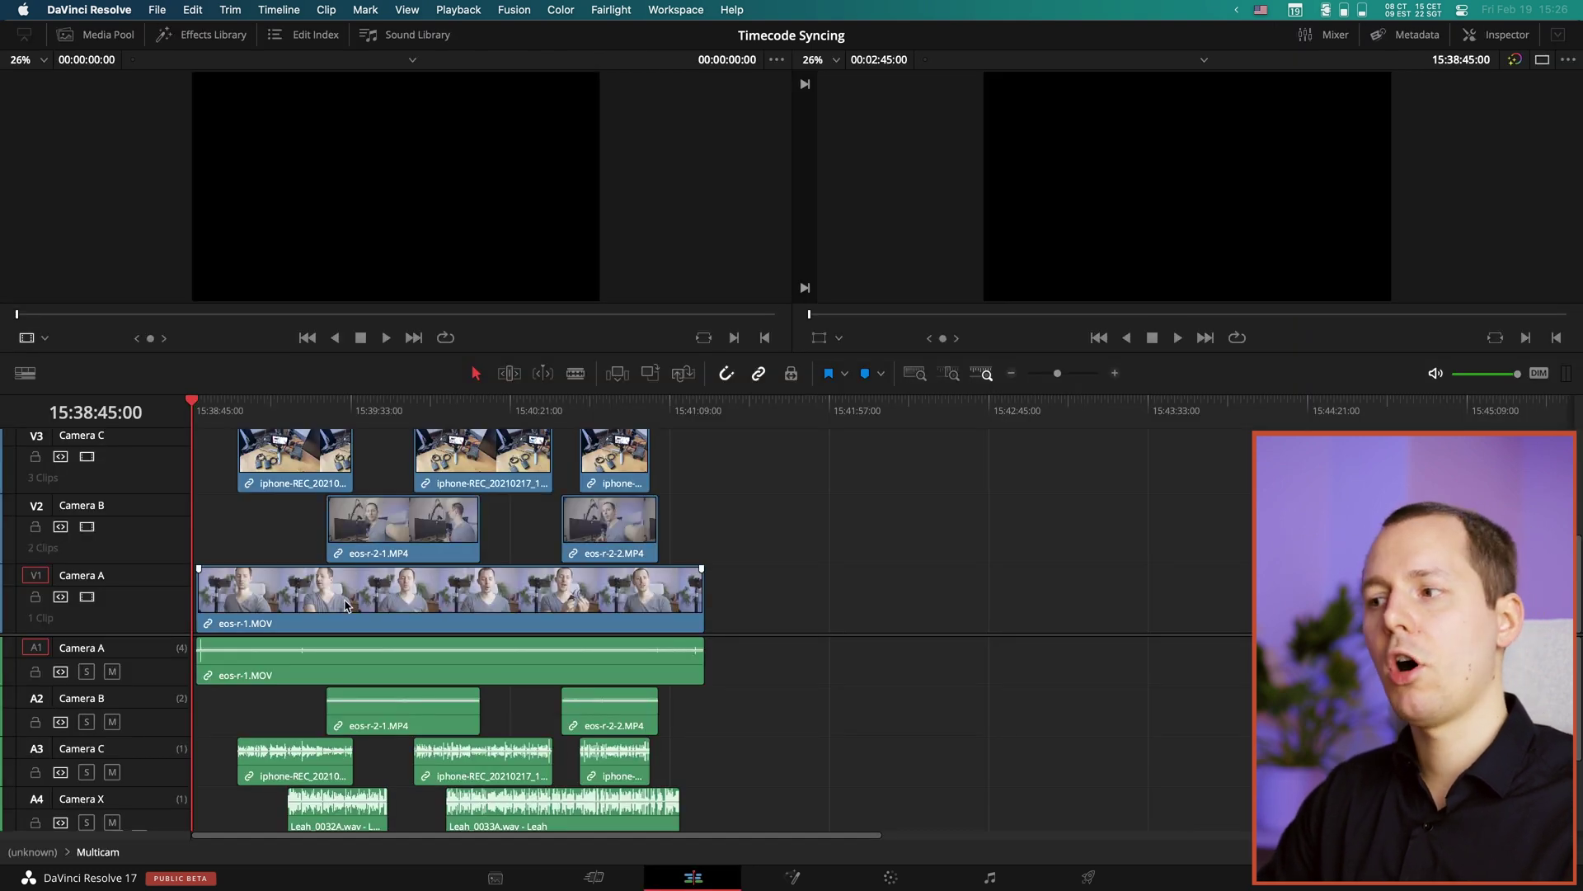
pyautogui.scroll(2, 346, 606)
pyautogui.scroll(-2, 345, 606)
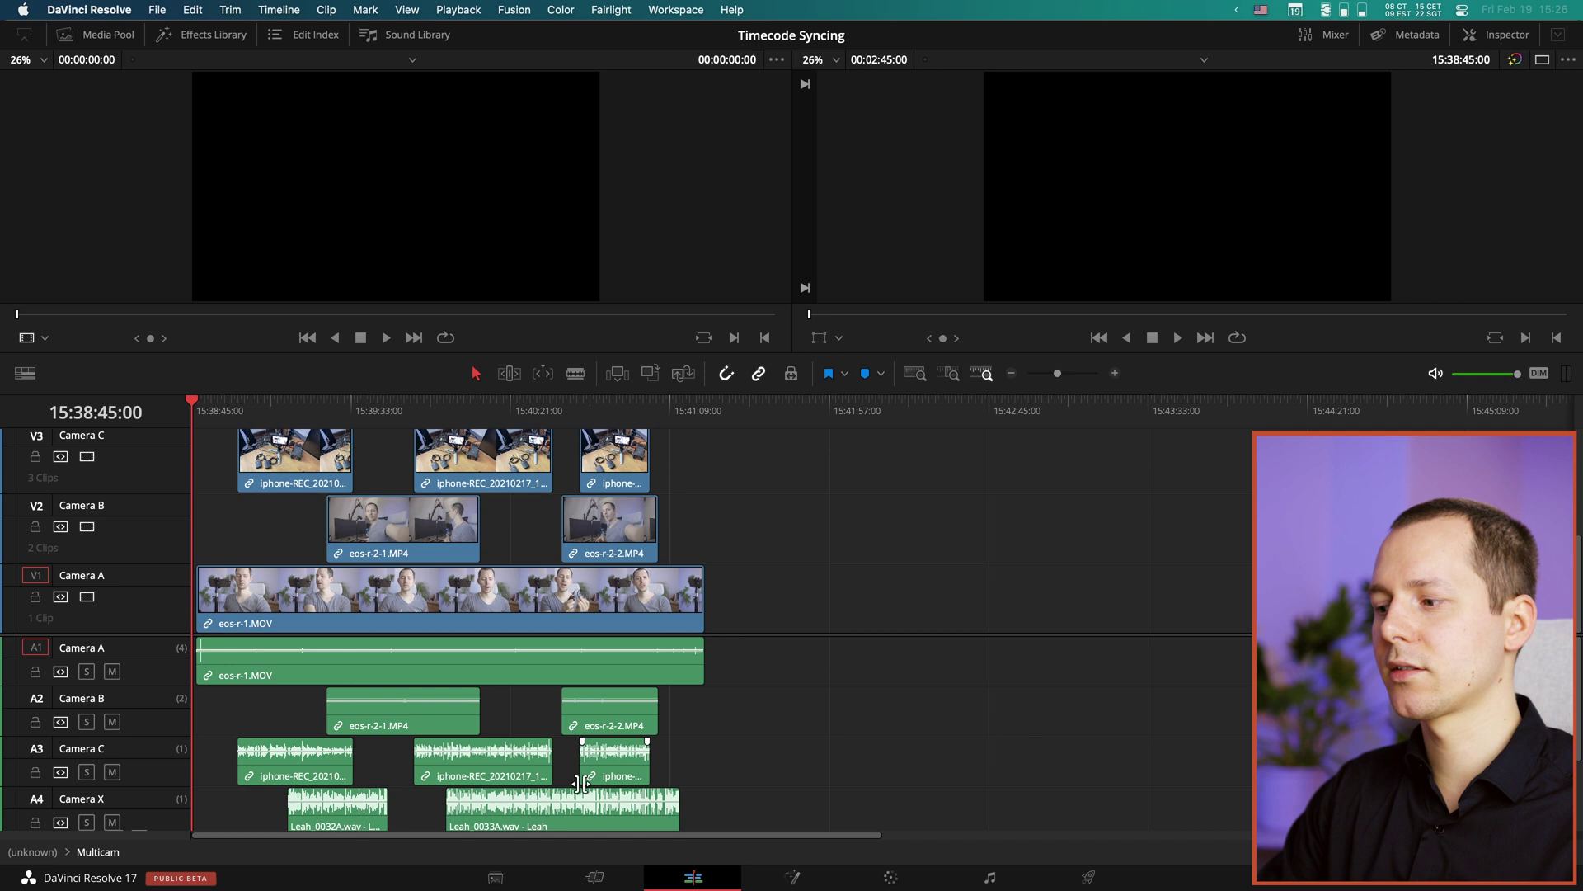
# Step: Switch between the Media and Edit pages and look through the File menu's export options
pyautogui.click(495, 876)
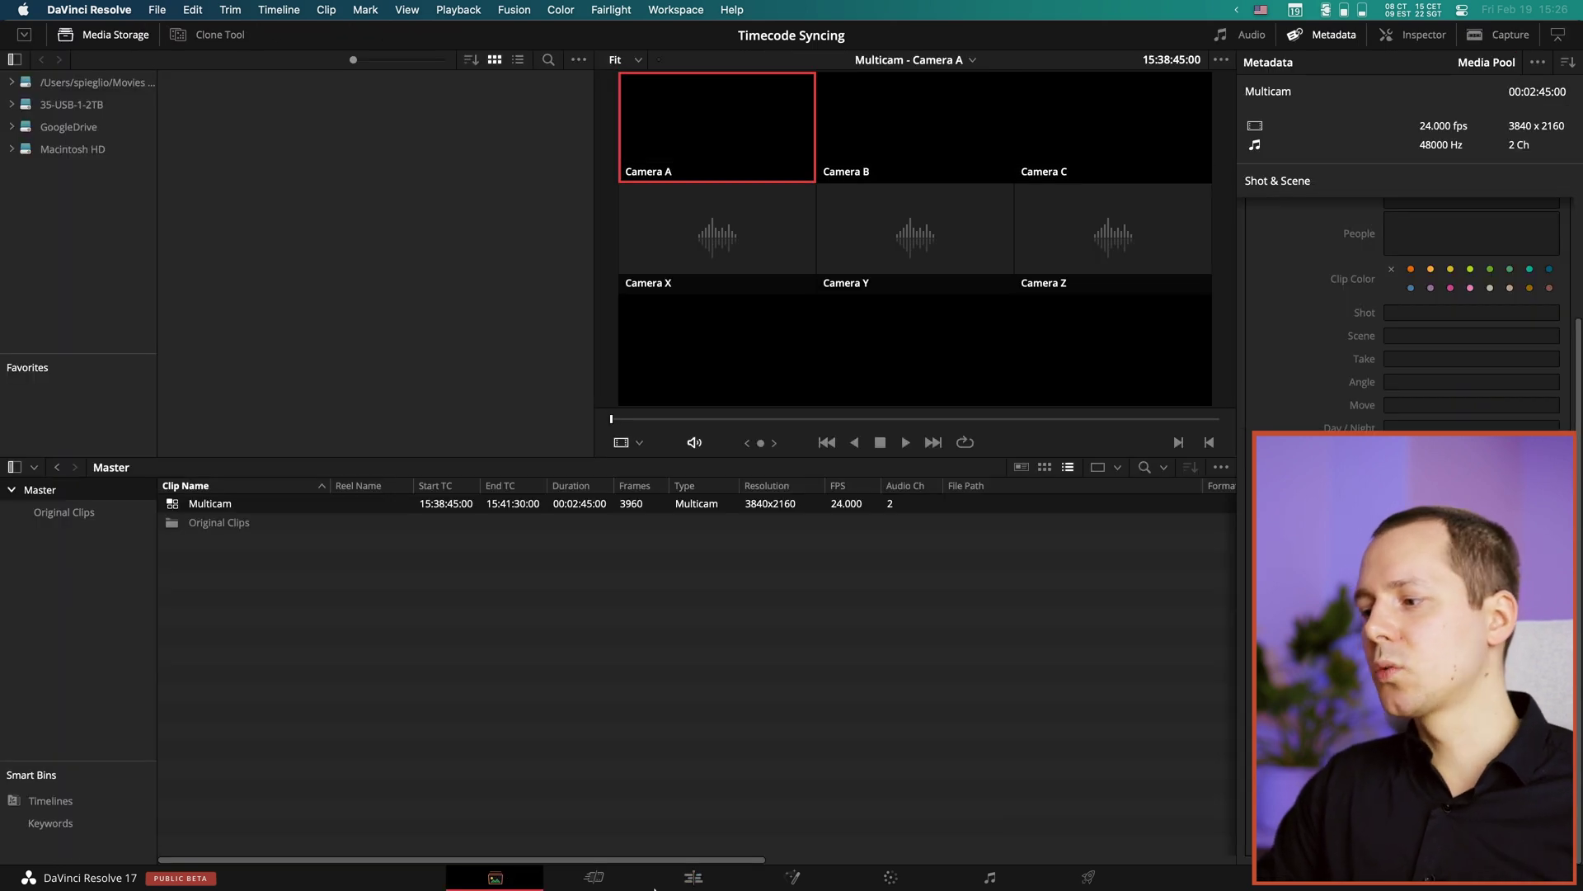
pyautogui.click(733, 877)
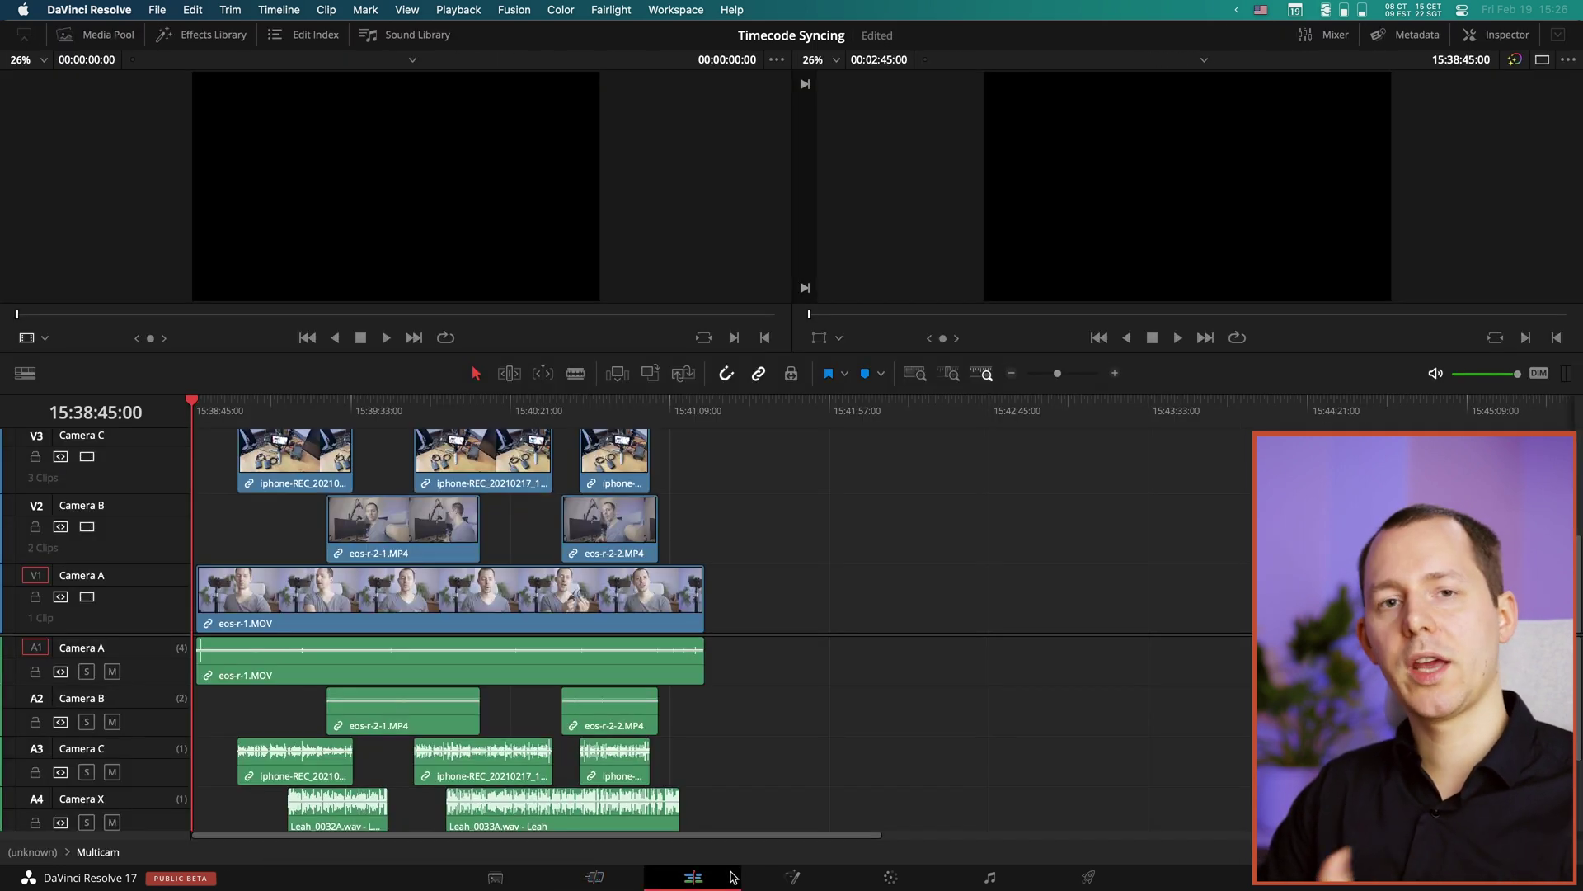
pyautogui.click(273, 540)
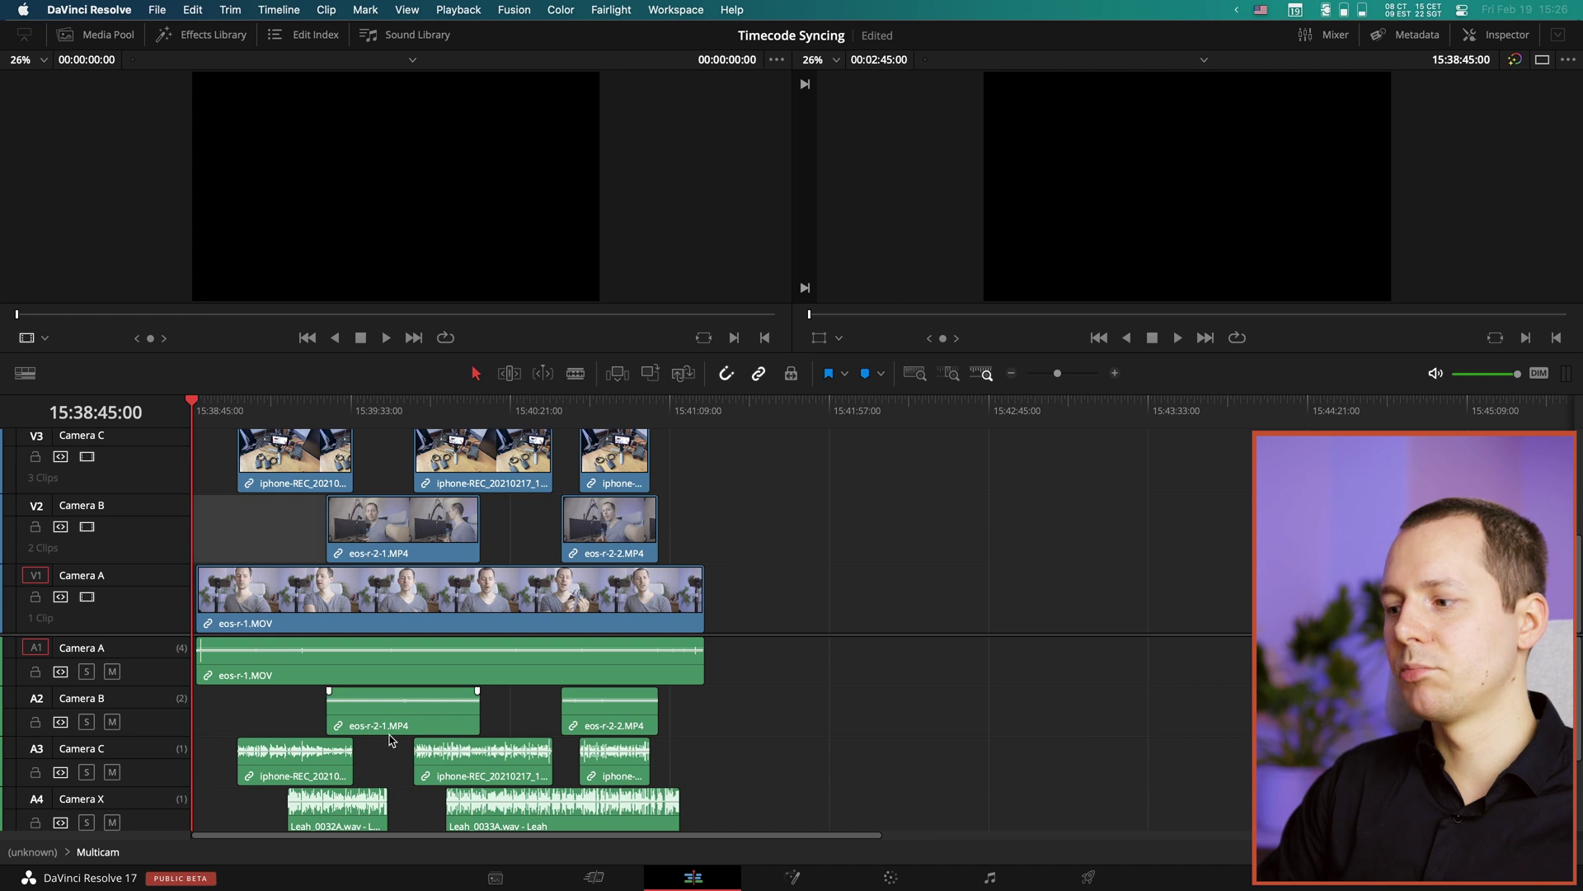
pyautogui.click(167, 7)
pyautogui.moveTo(240, 272)
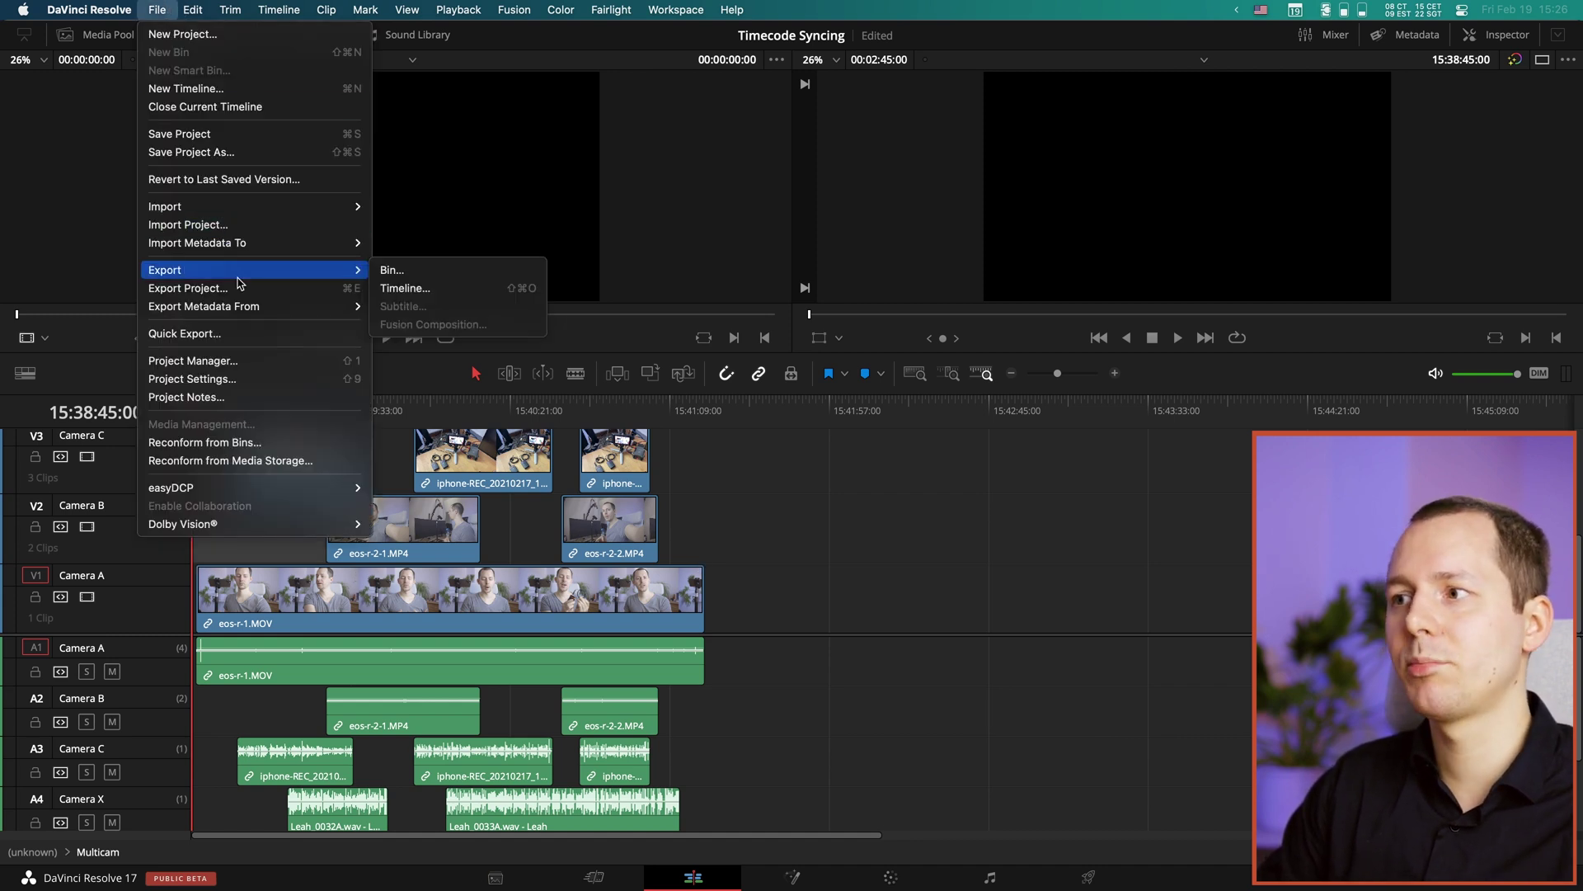
pyautogui.click(439, 287)
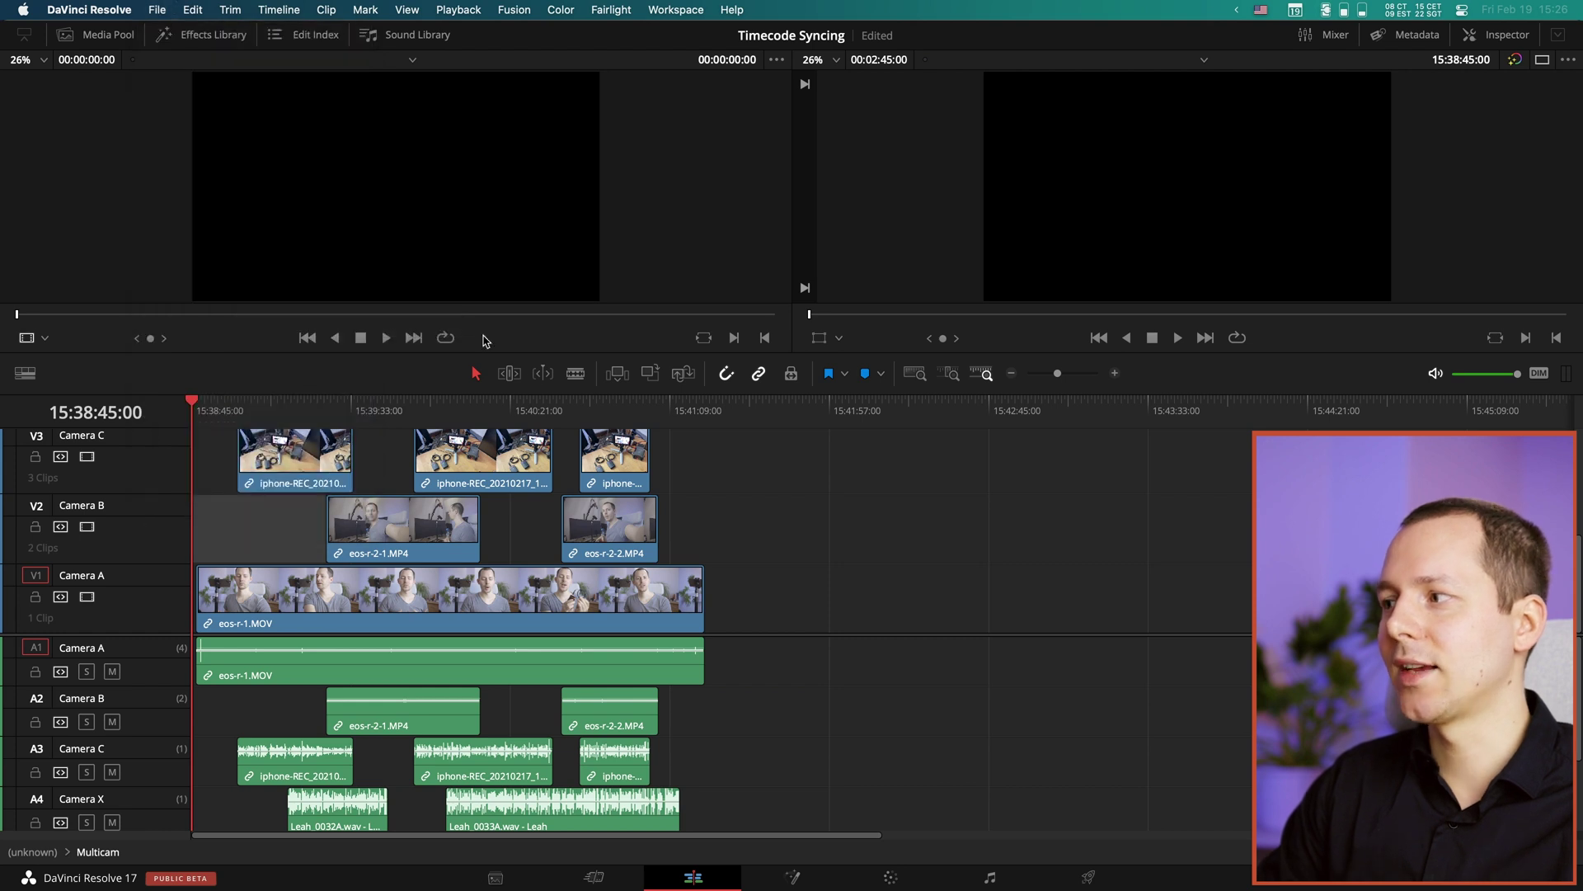
pyautogui.click(496, 879)
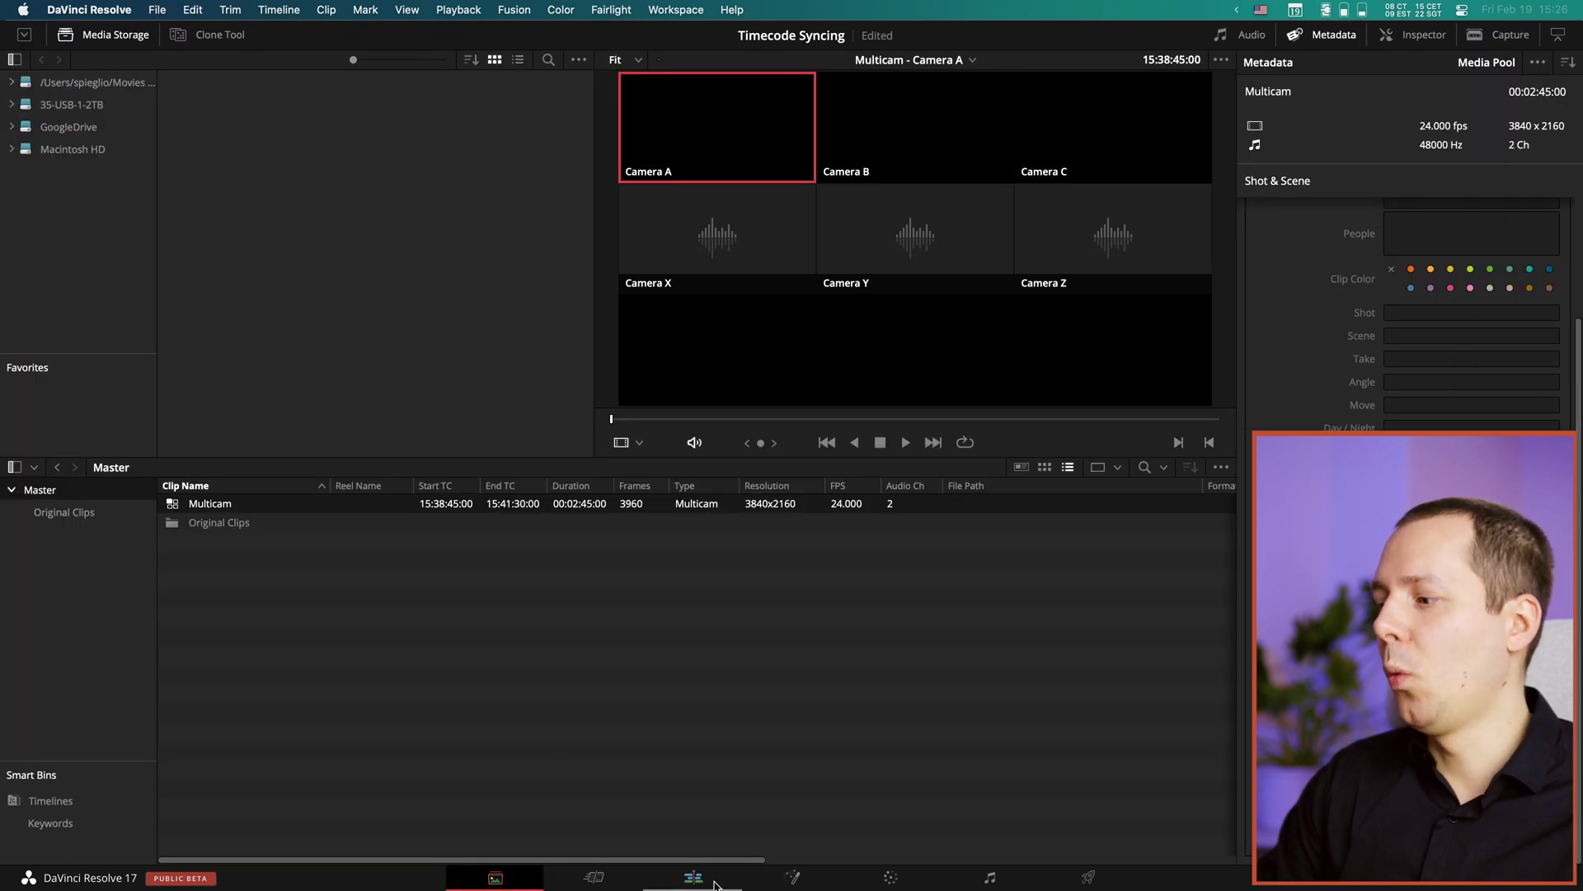
pyautogui.click(693, 878)
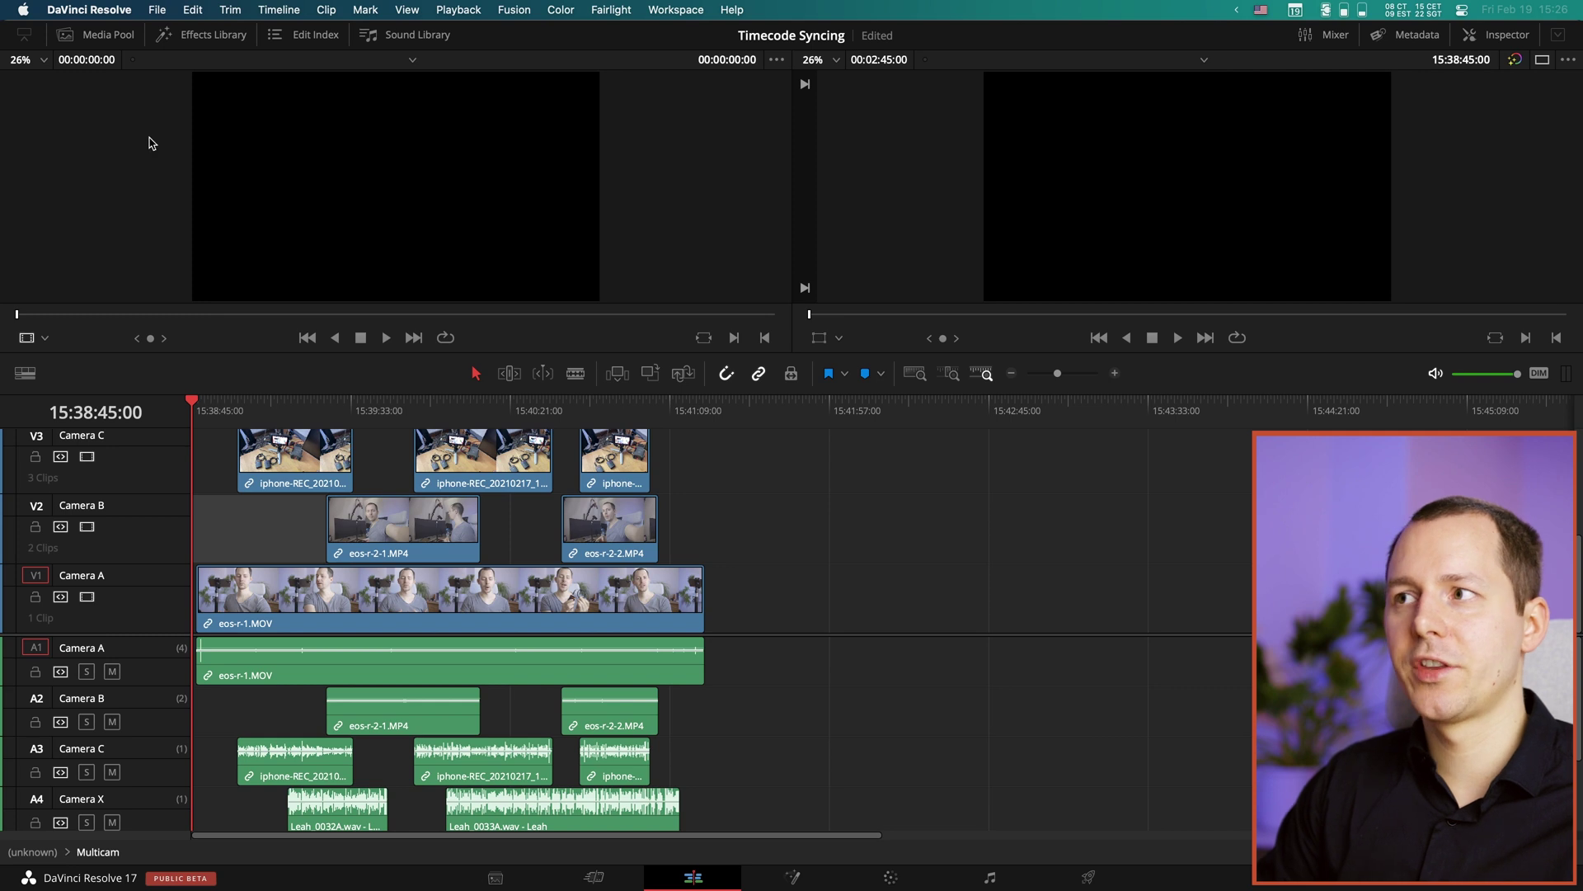
# Step: Create a new empty Timeline 1 from the Media Pool's Timelines menu
pyautogui.click(98, 34)
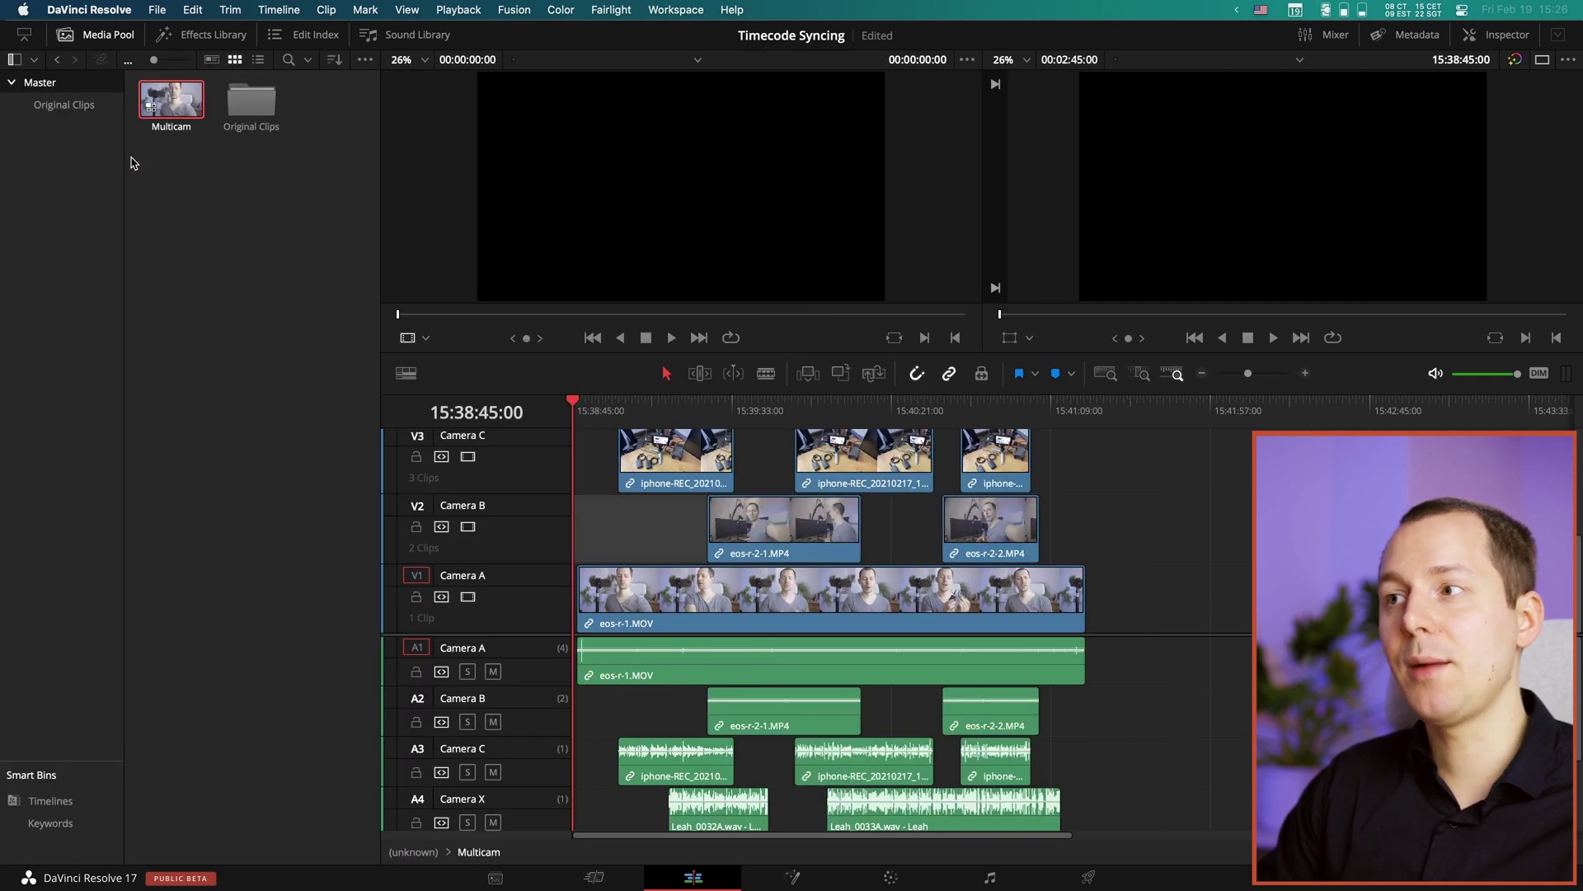
pyautogui.doubleClick(177, 119)
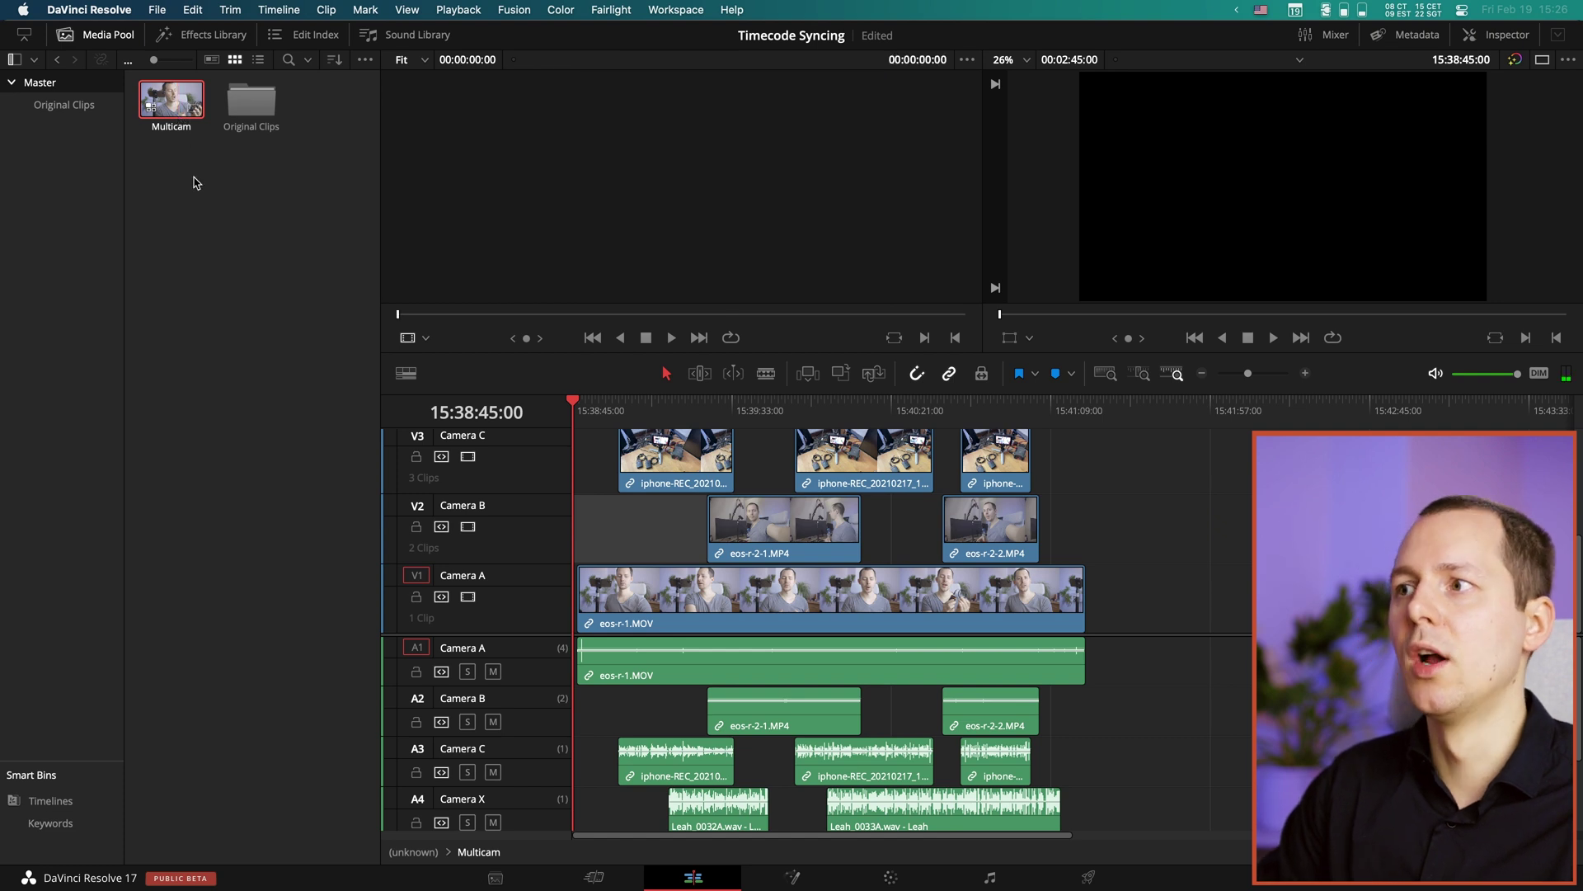
pyautogui.click(205, 240)
pyautogui.rightClick(208, 238)
pyautogui.moveTo(347, 249)
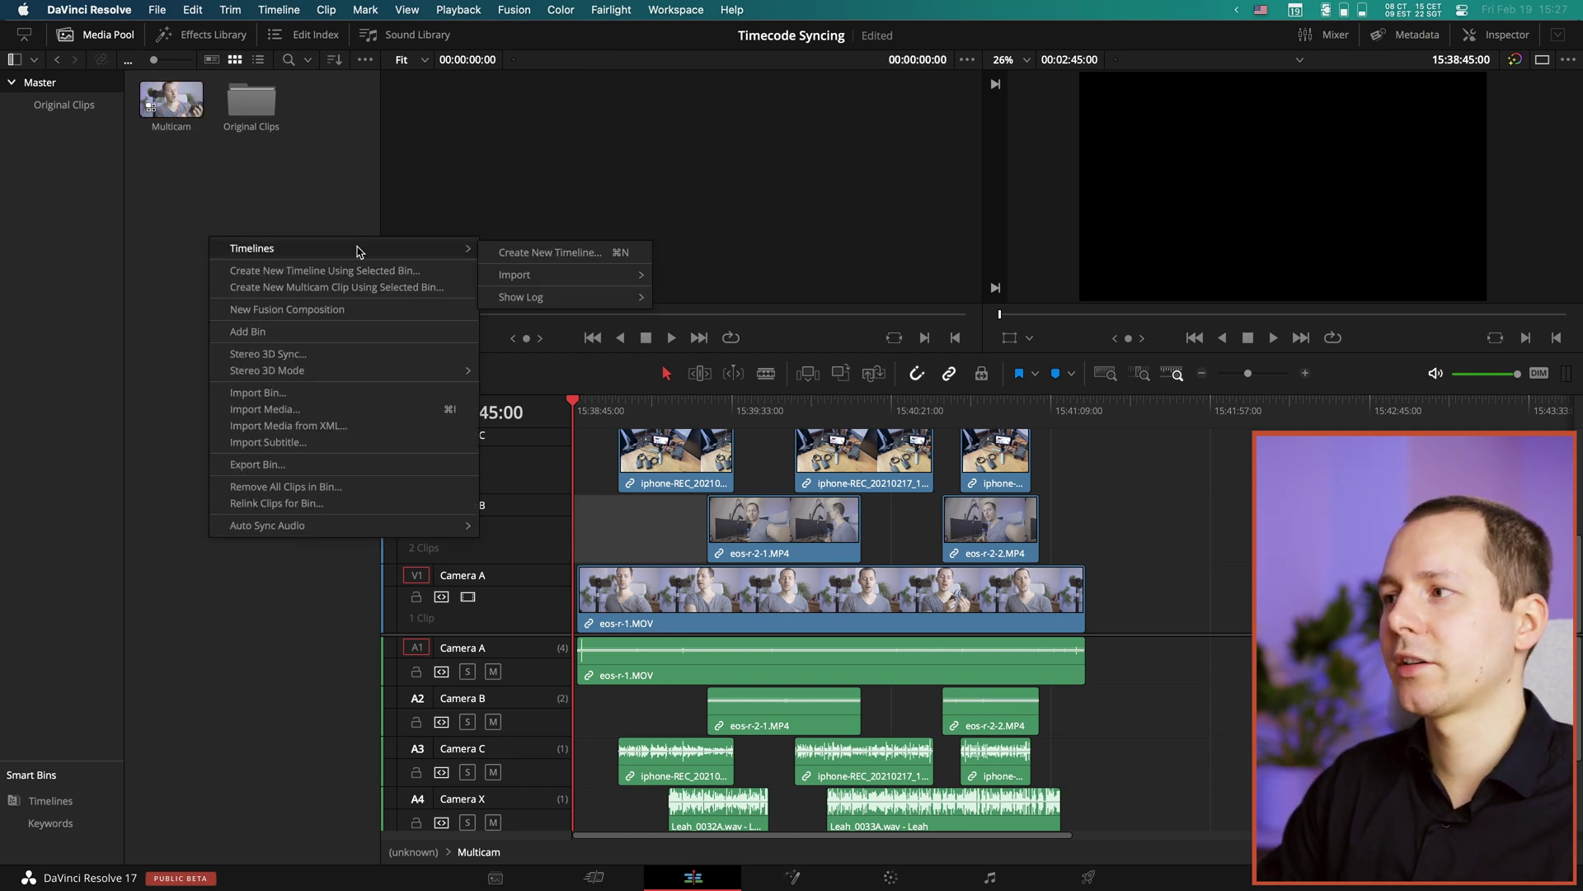
pyautogui.click(532, 259)
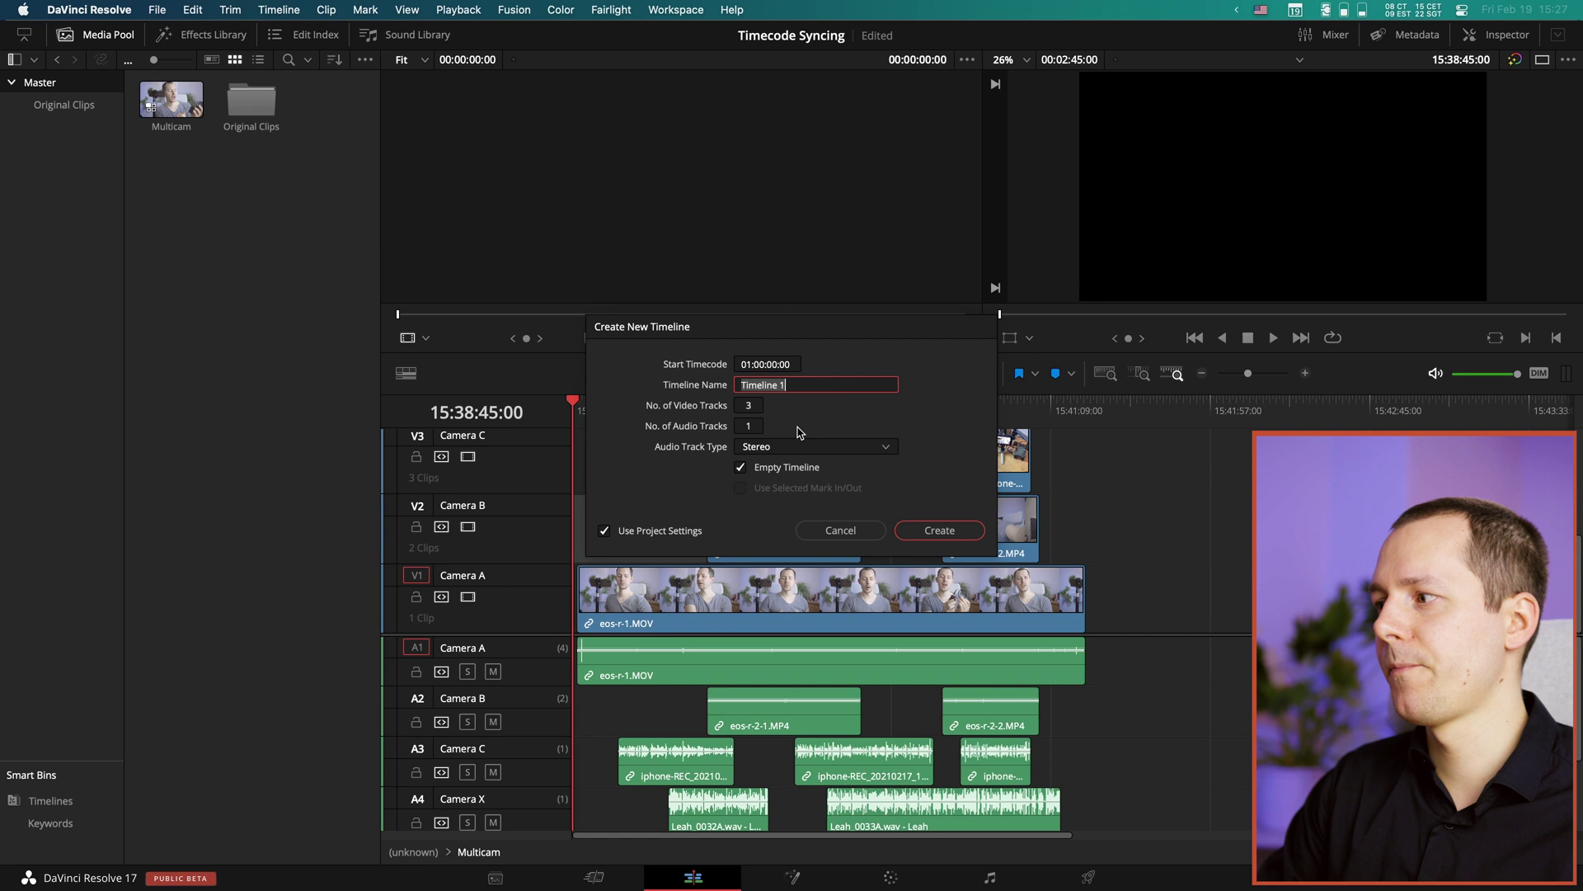
pyautogui.click(946, 536)
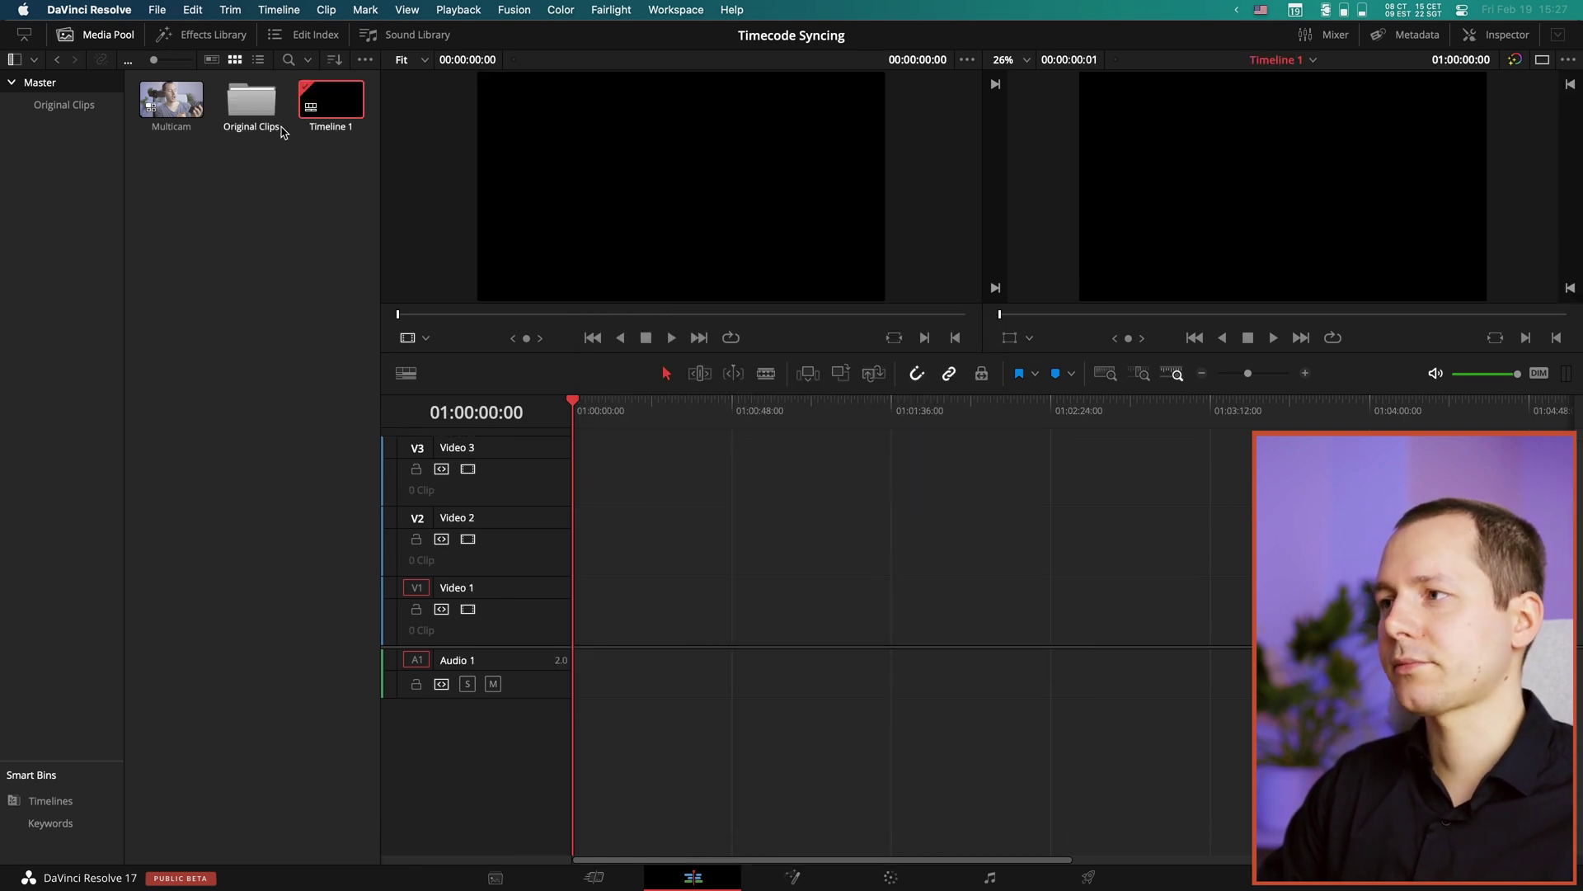
# Step: Copy every clip from the Multicam timeline and paste them into Timeline 1
pyautogui.doubleClick(160, 111)
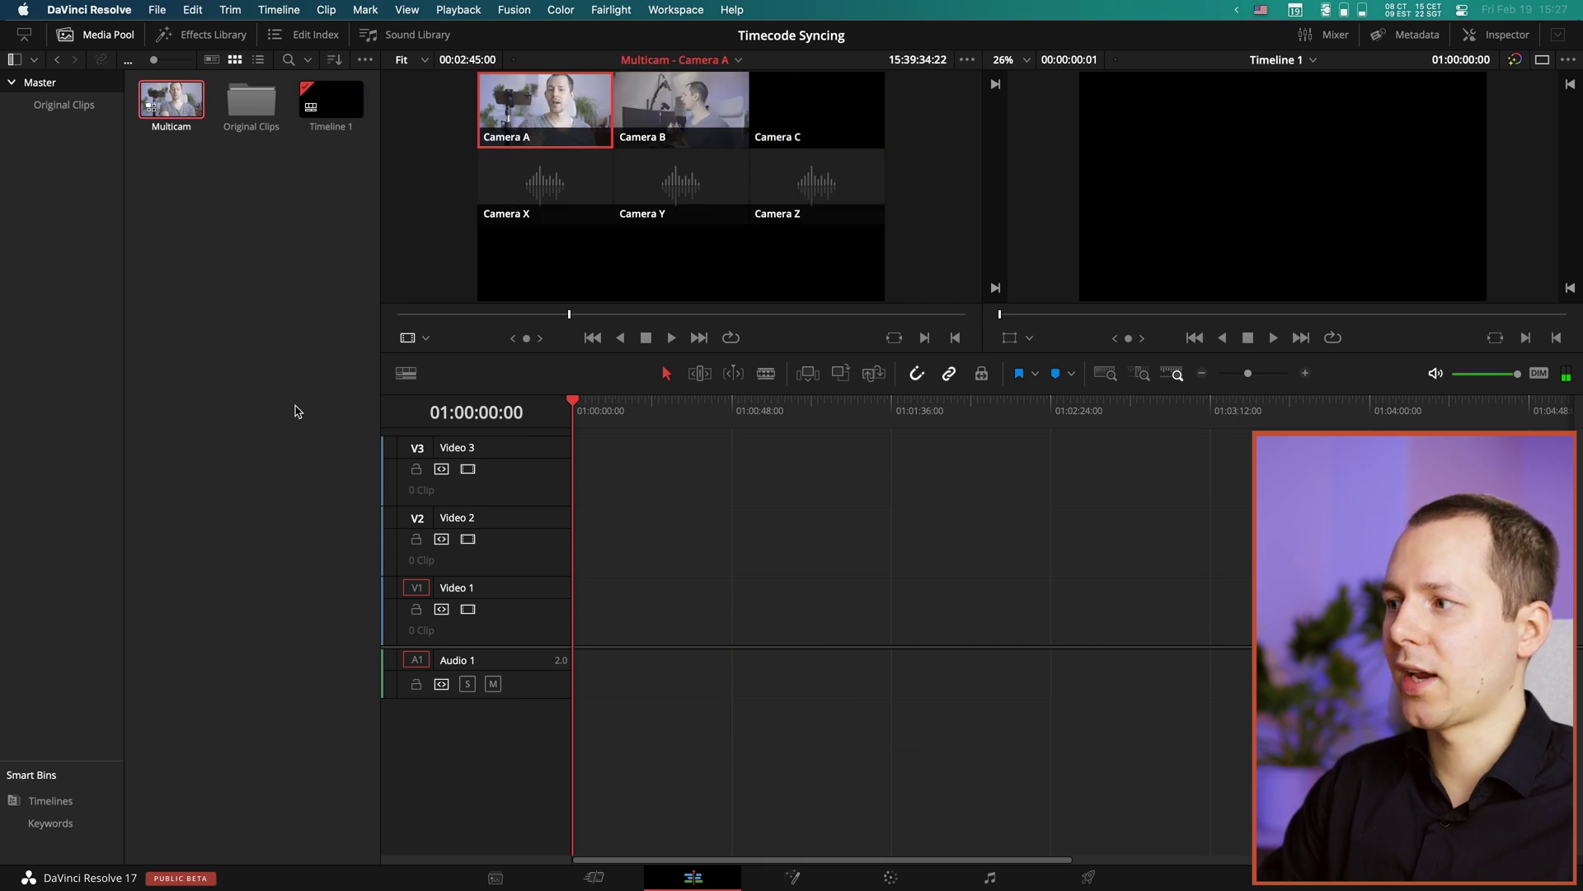
pyautogui.rightClick(179, 104)
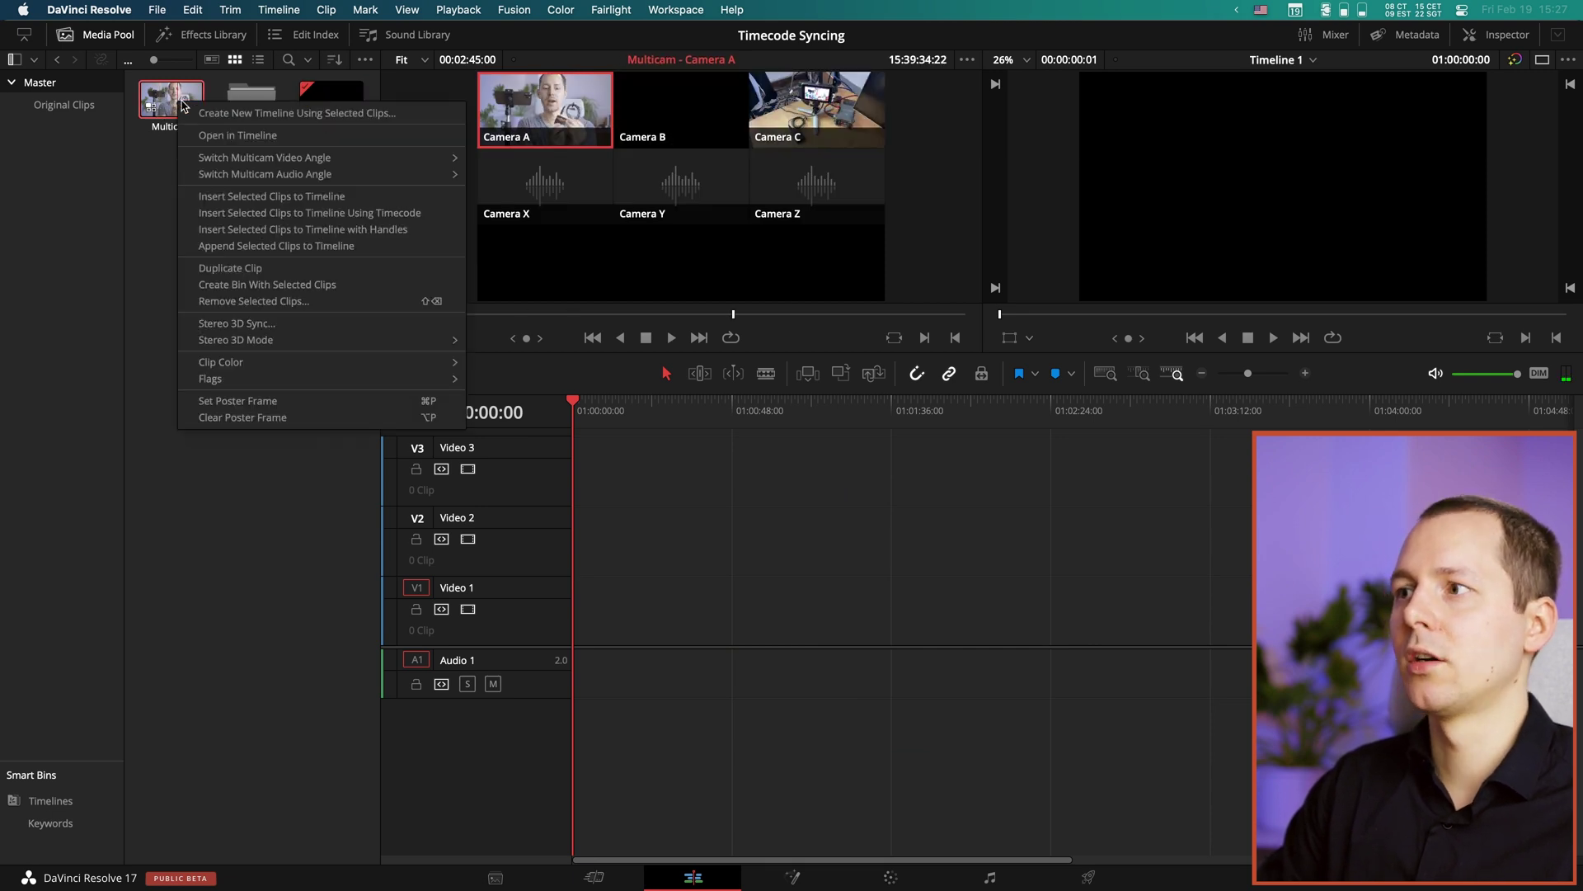
pyautogui.click(238, 135)
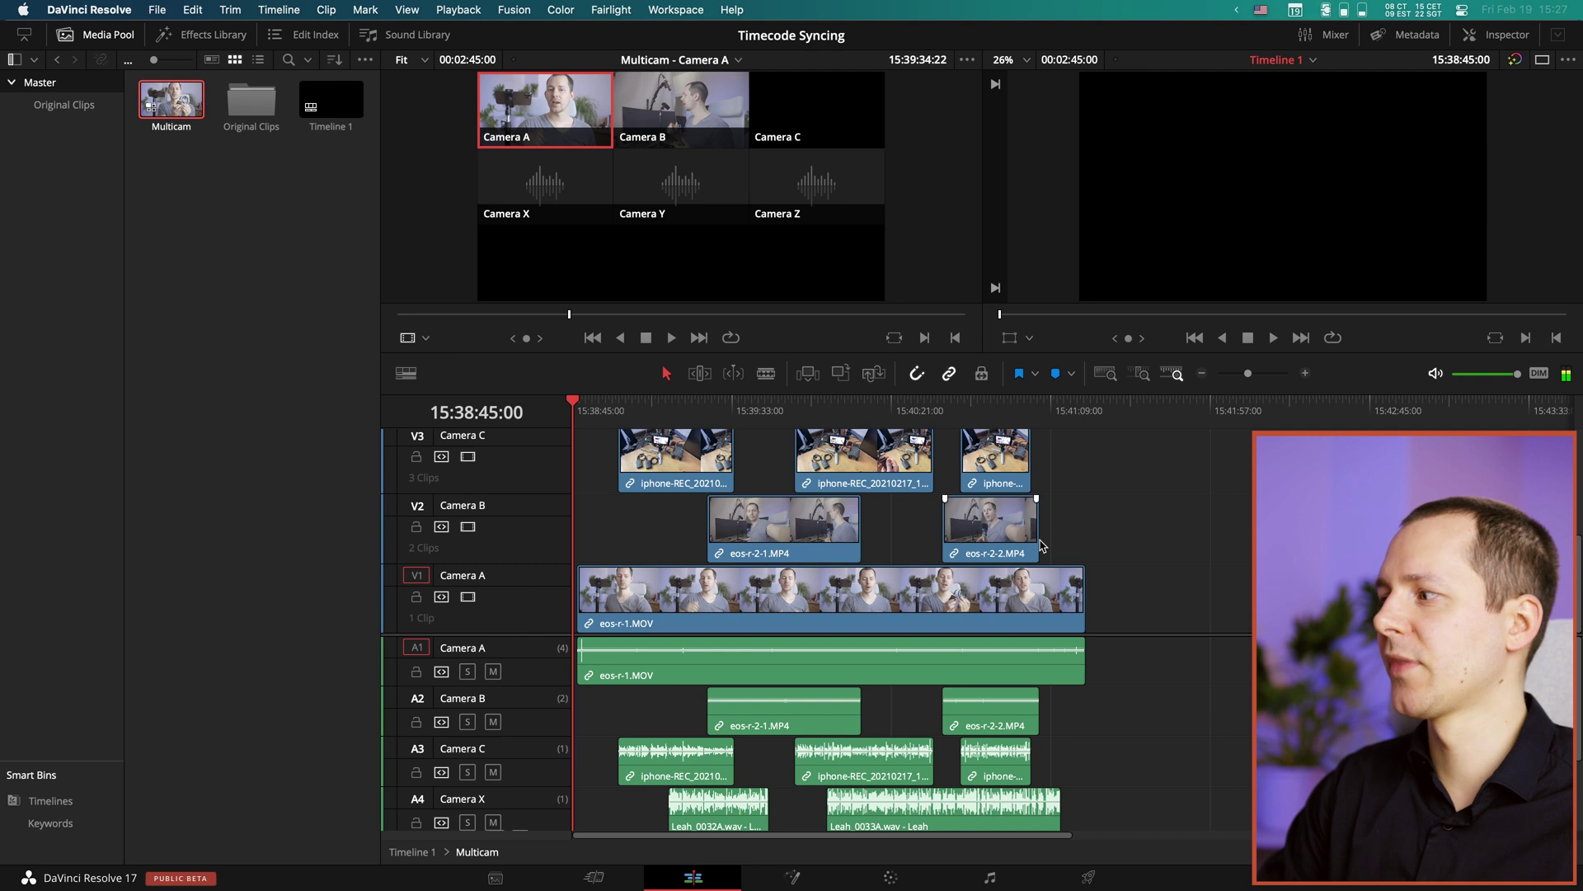
pyautogui.press('super+a')
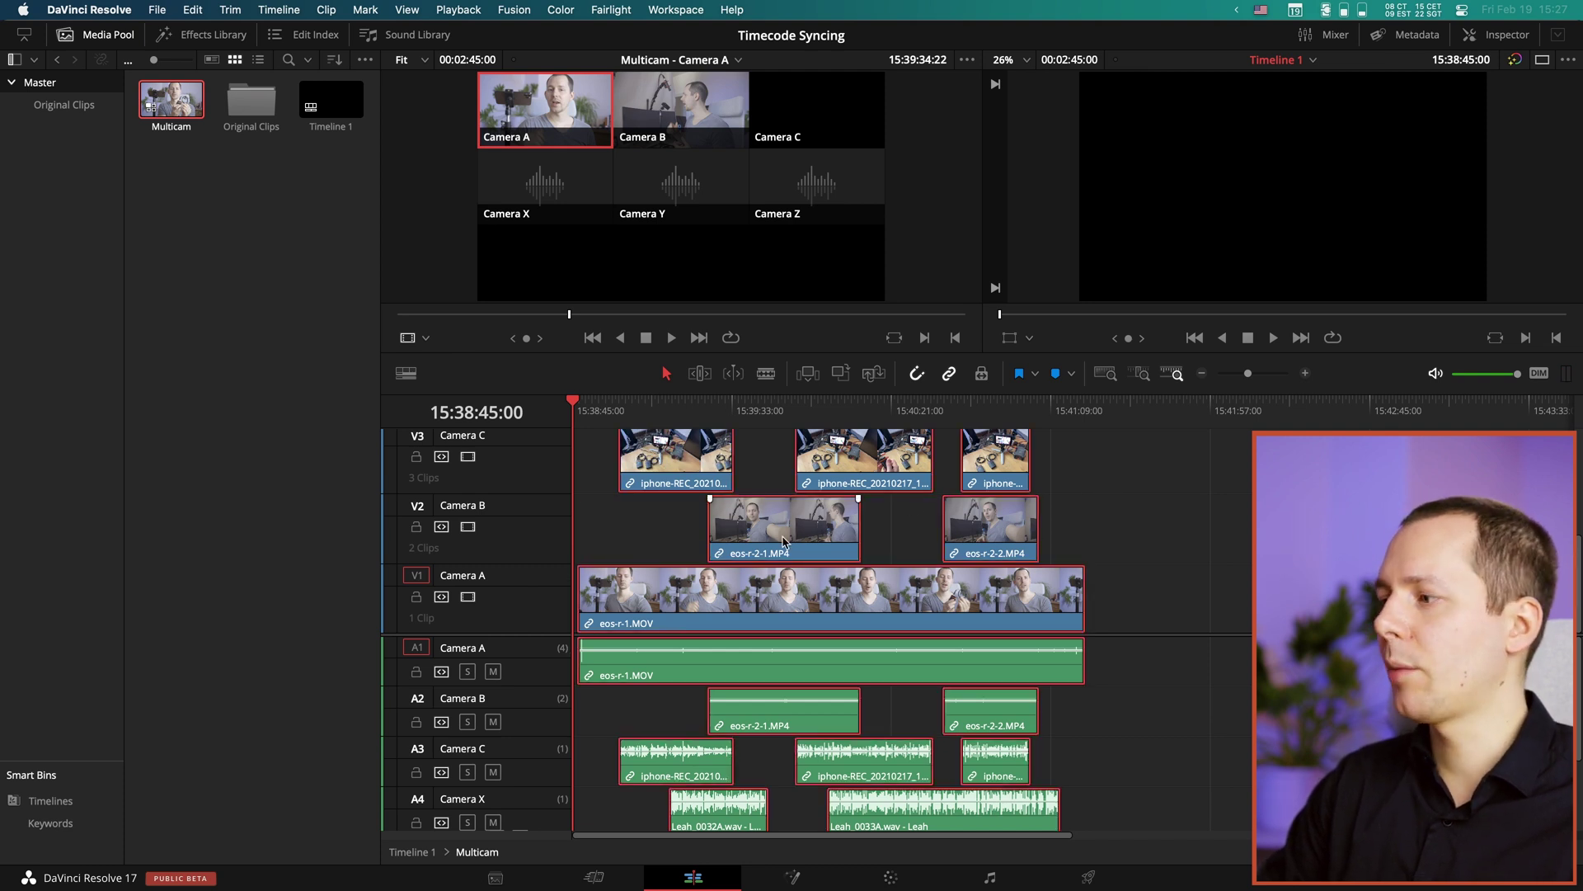
pyautogui.rightClick(787, 541)
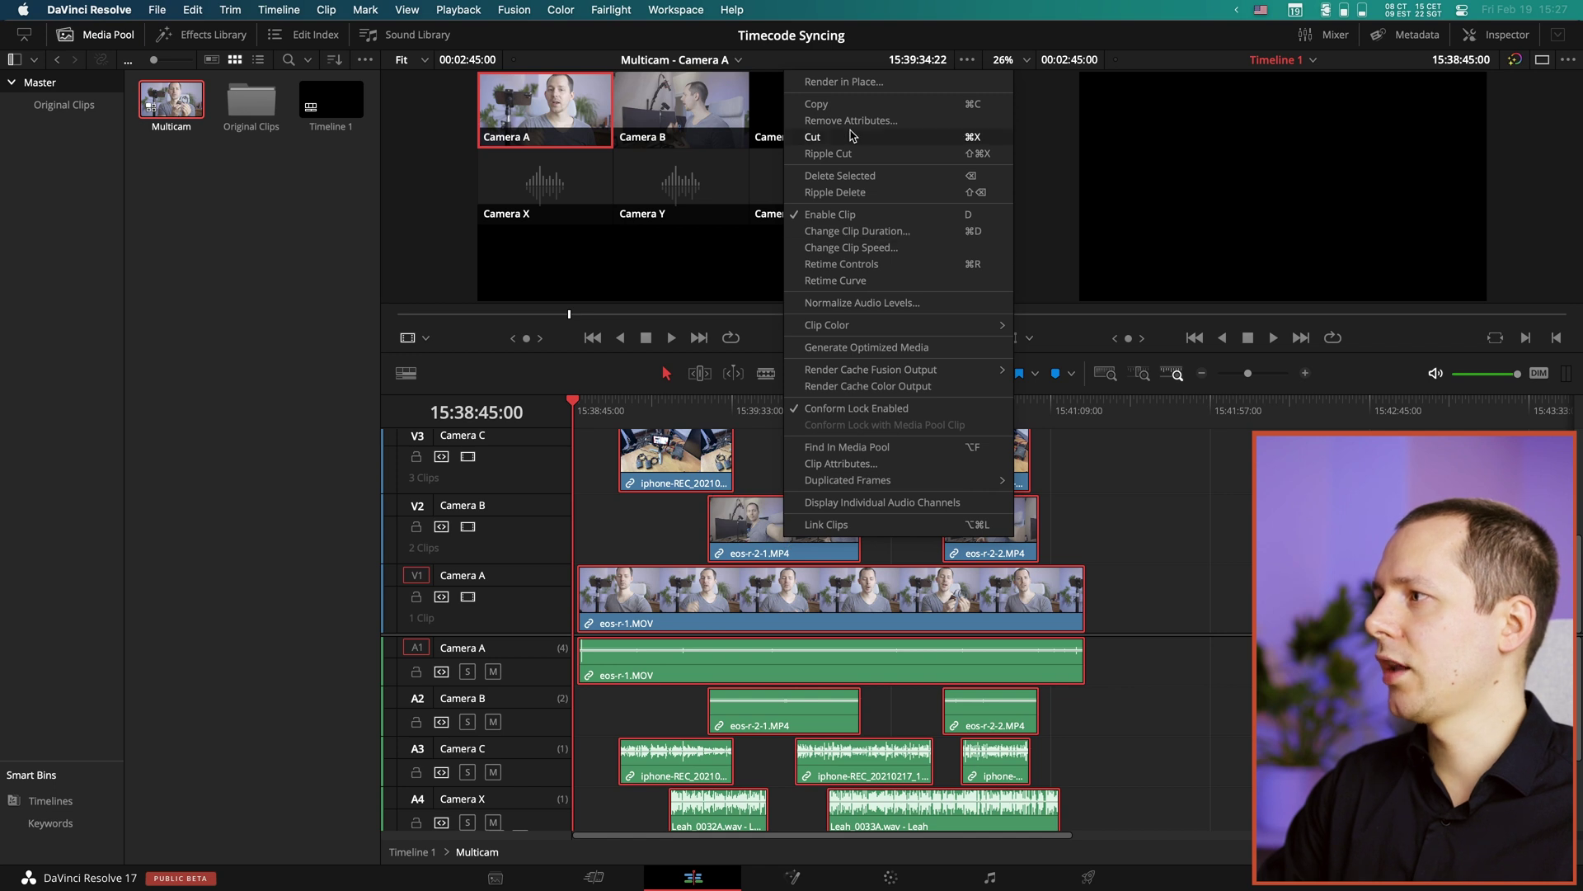
pyautogui.click(847, 105)
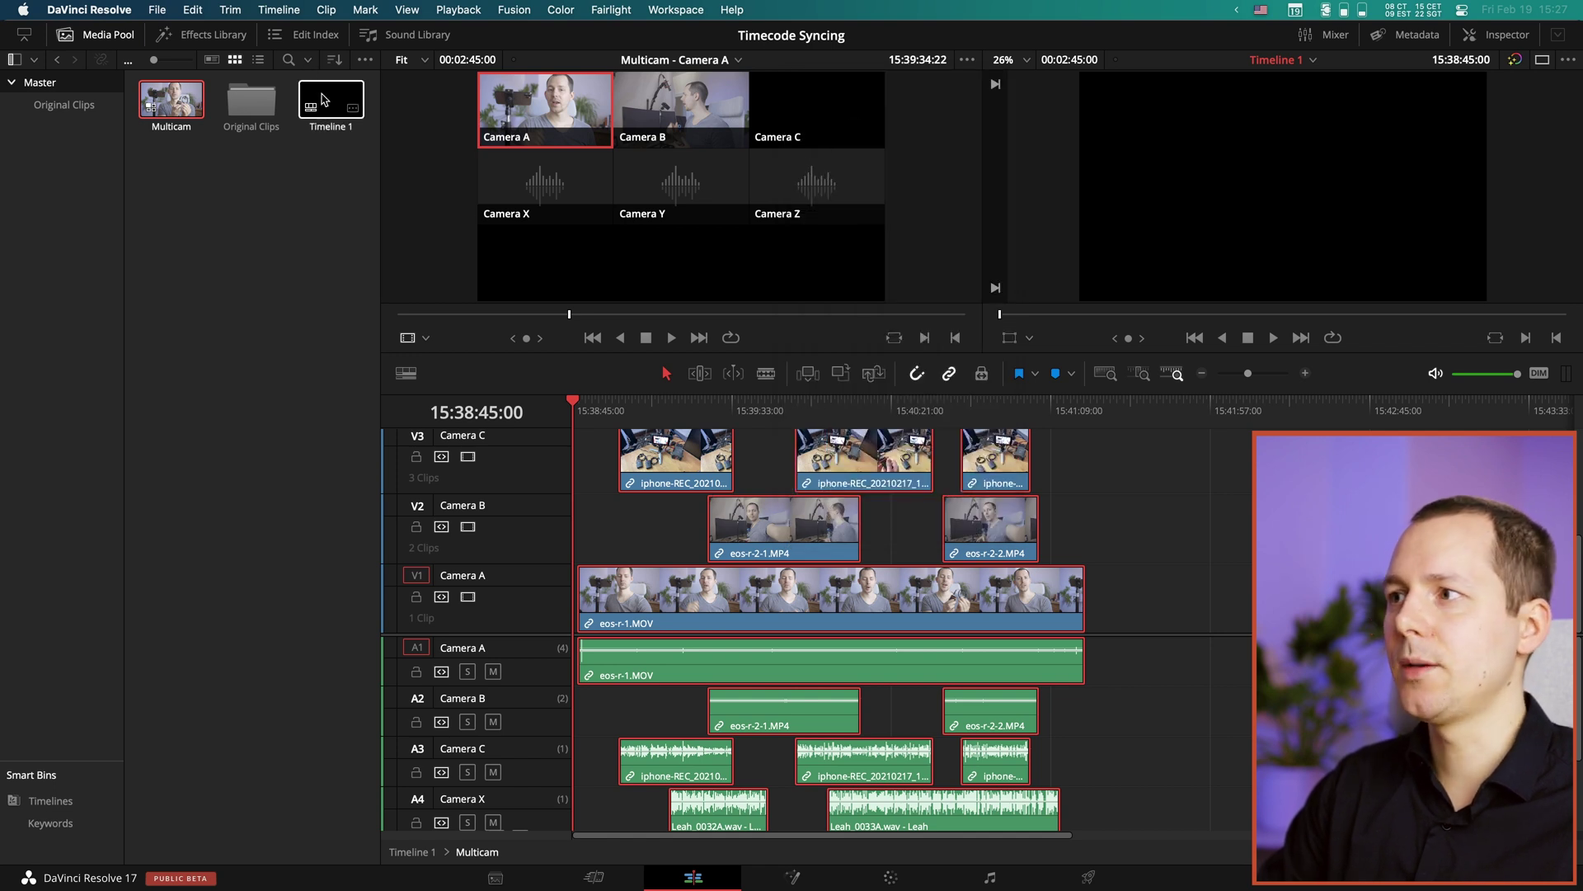
pyautogui.doubleClick(330, 99)
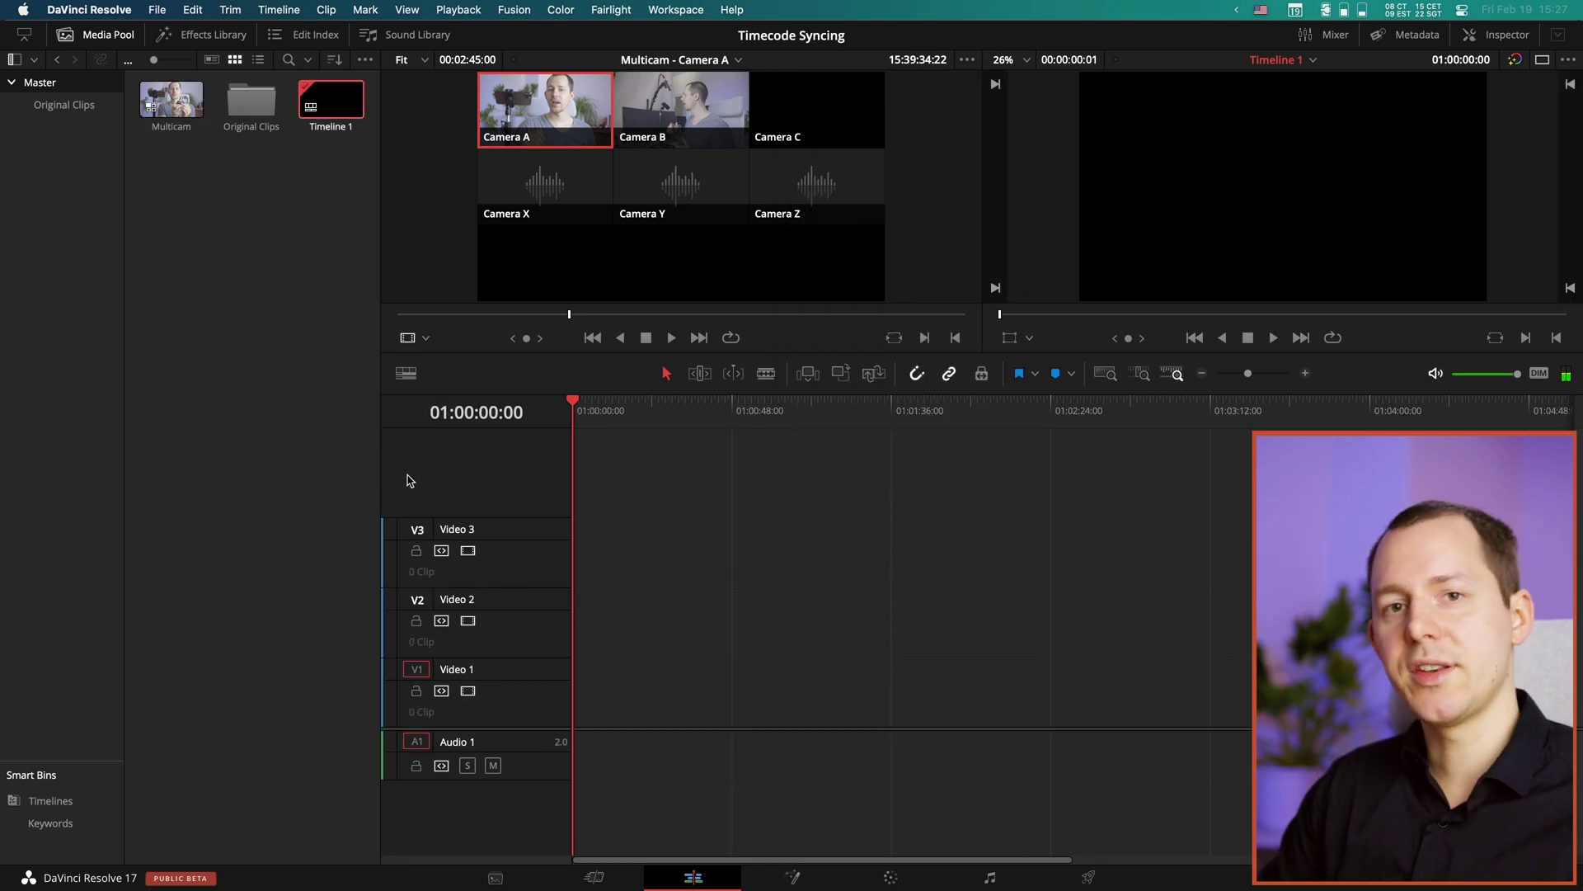
pyautogui.rightClick(722, 644)
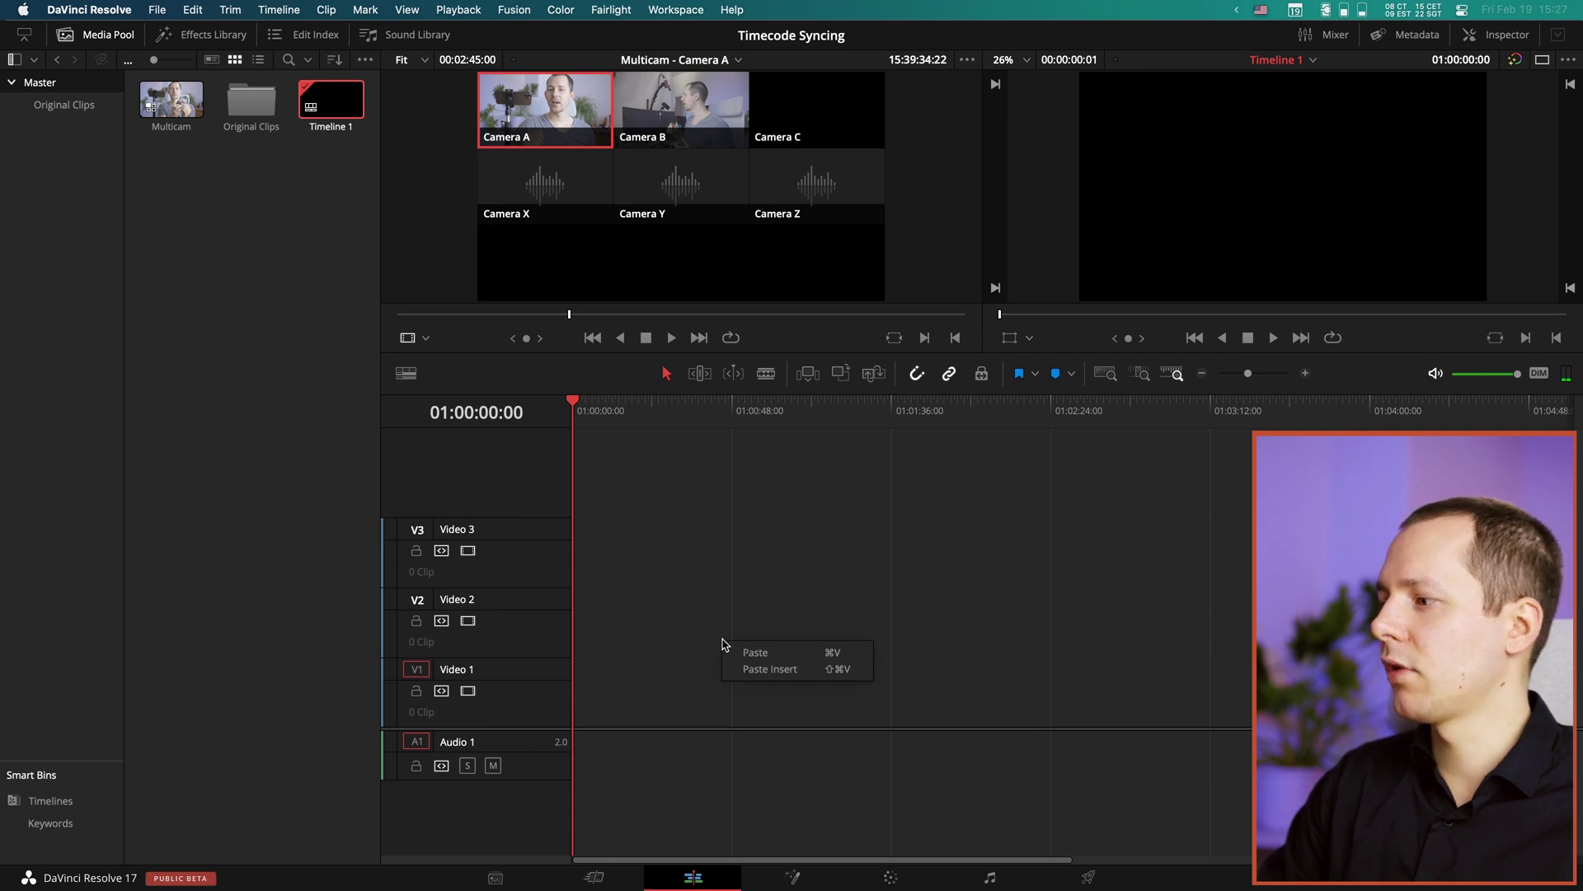
pyautogui.click(753, 652)
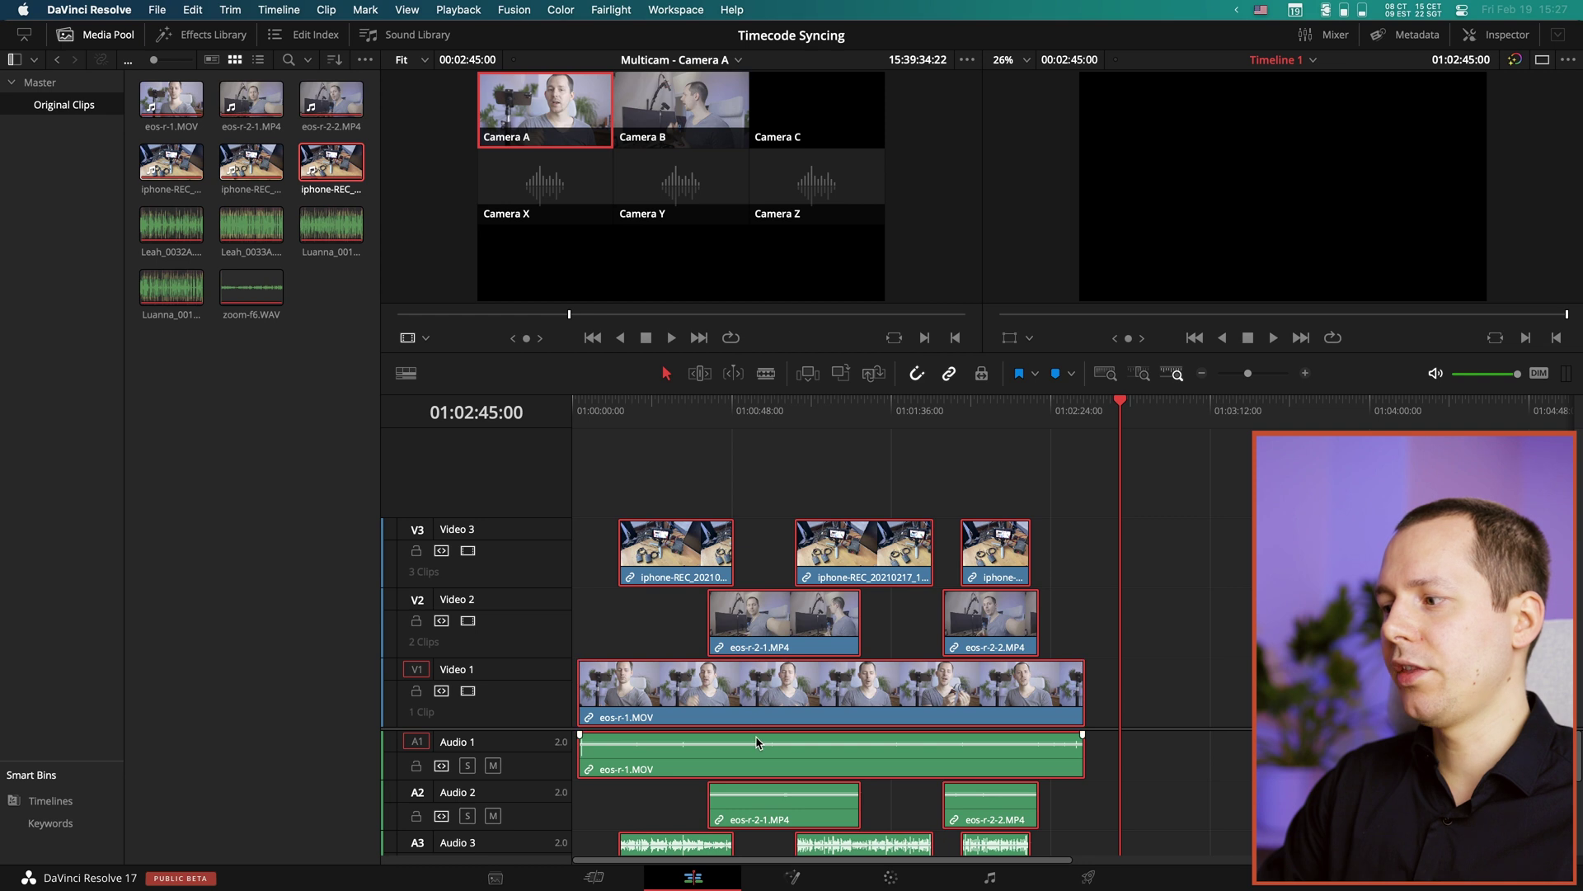
# Step: Move the playhead to 01:00:48:23 and start exporting the timeline from the File menu
pyautogui.click(735, 419)
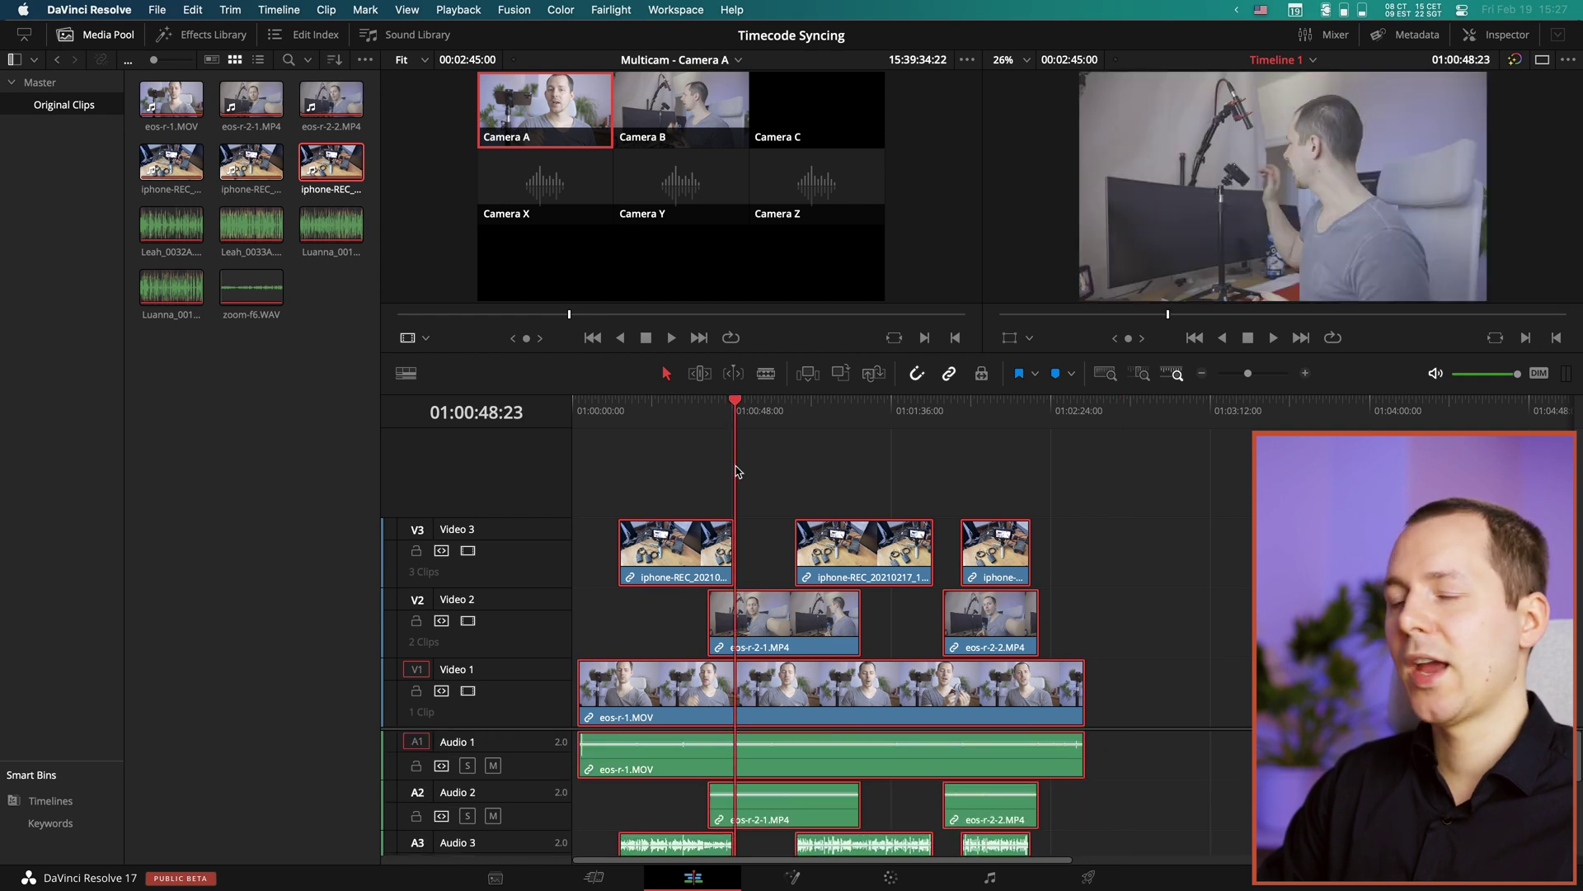
pyautogui.press('q')
pyautogui.click(161, 9)
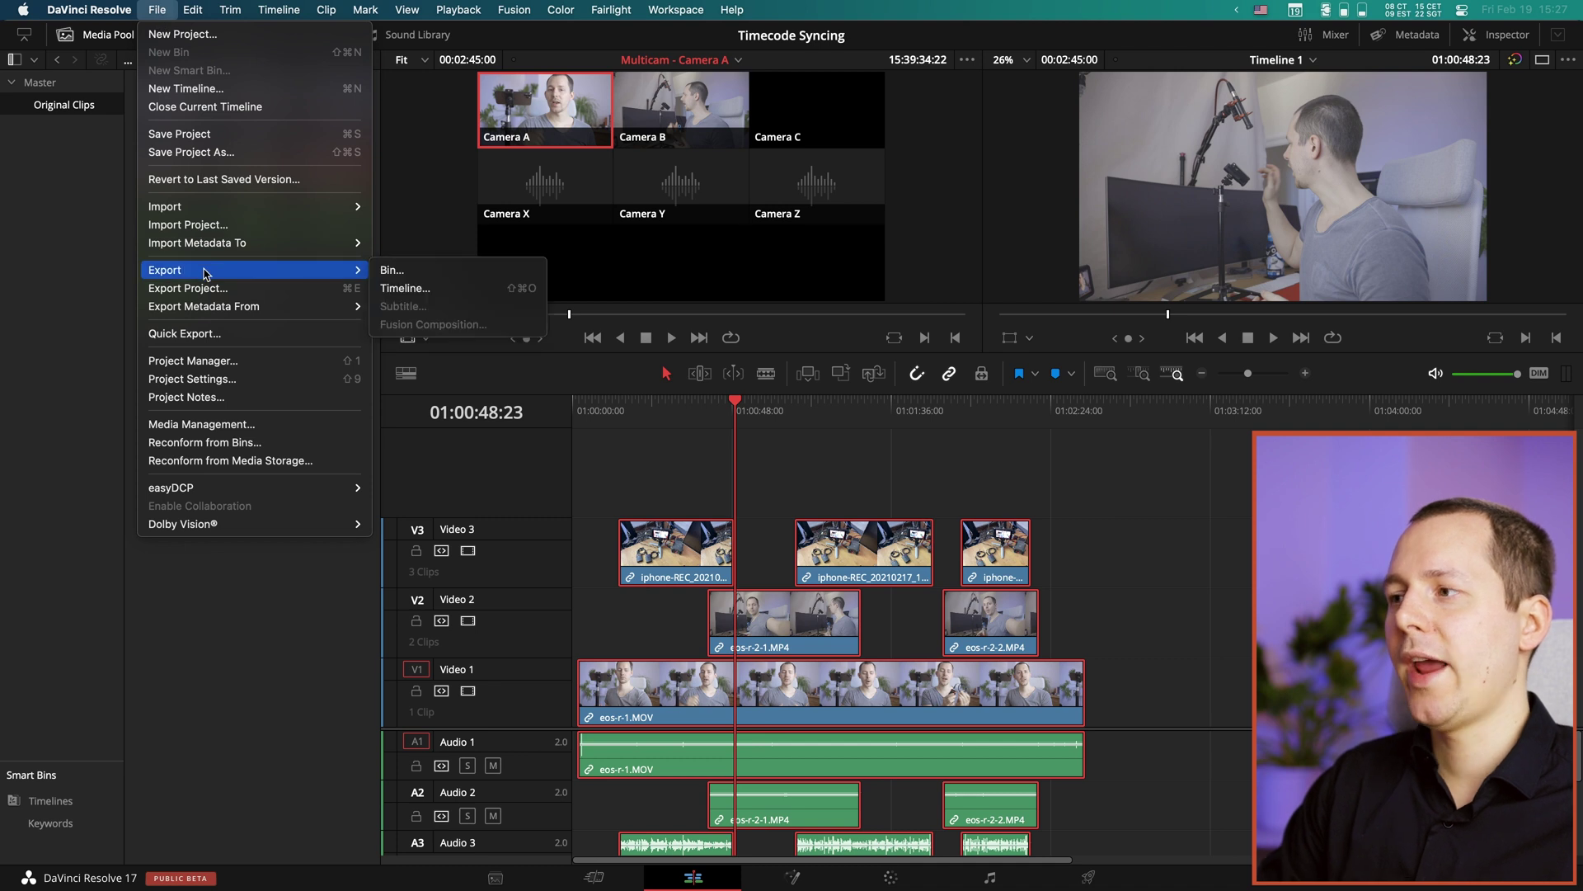
pyautogui.press('Escape')
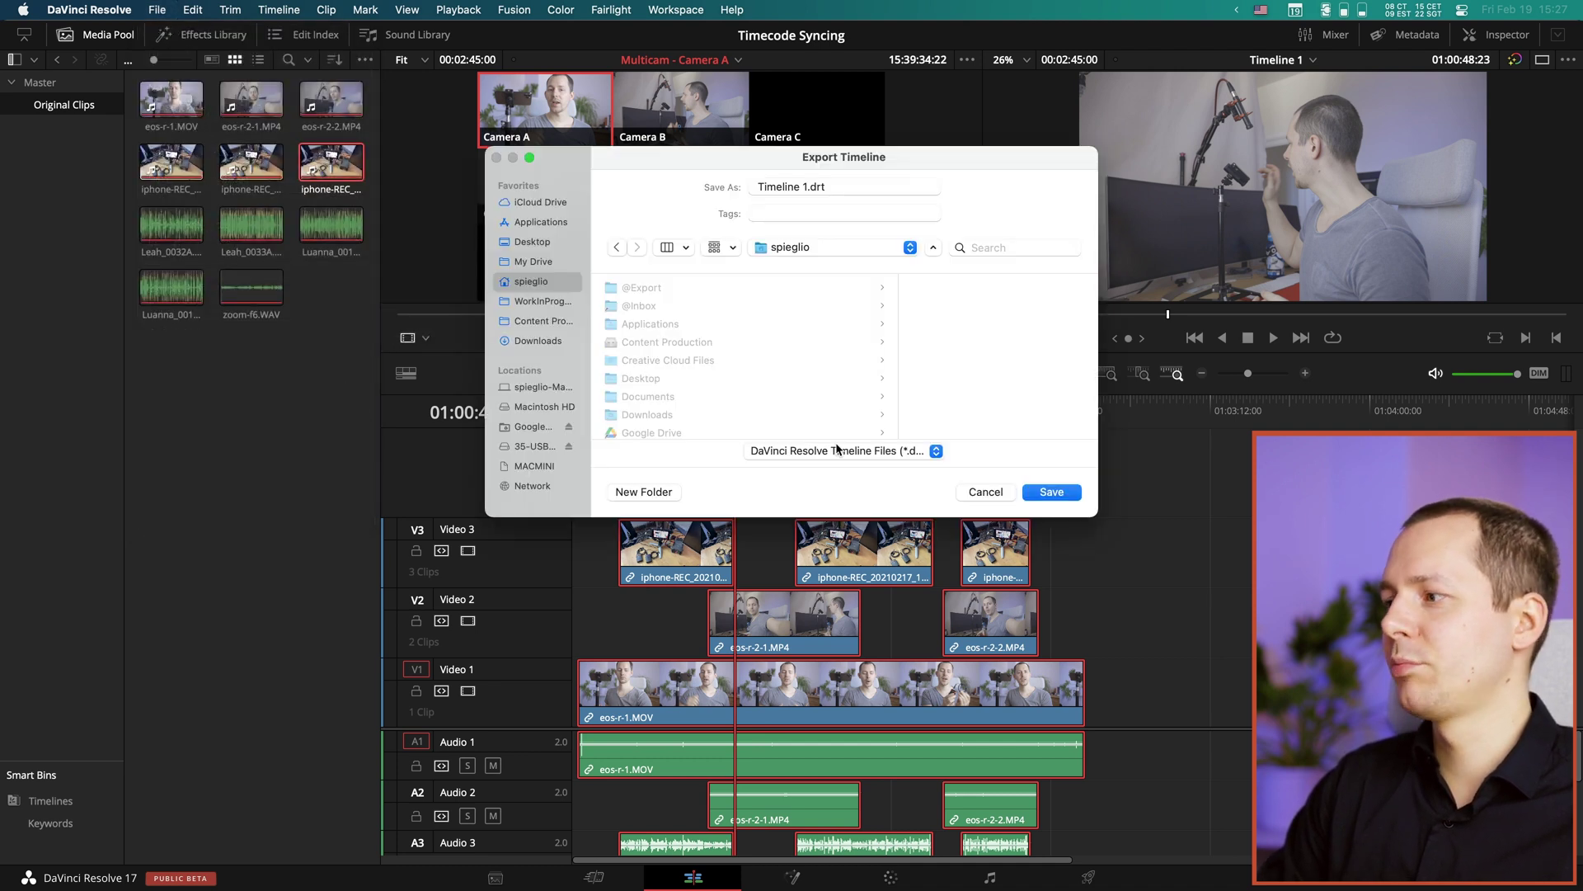
# Step: Choose FCP 7 XML V5 format and save Timeline 1.xml to the Desktop
pyautogui.click(856, 455)
pyautogui.press('Up')
pyautogui.press('Up')
pyautogui.press('Up')
pyautogui.press('Up')
pyautogui.press('Up')
pyautogui.press('Up')
pyautogui.press('Up')
pyautogui.press('Up')
pyautogui.press('Up')
pyautogui.press('Up')
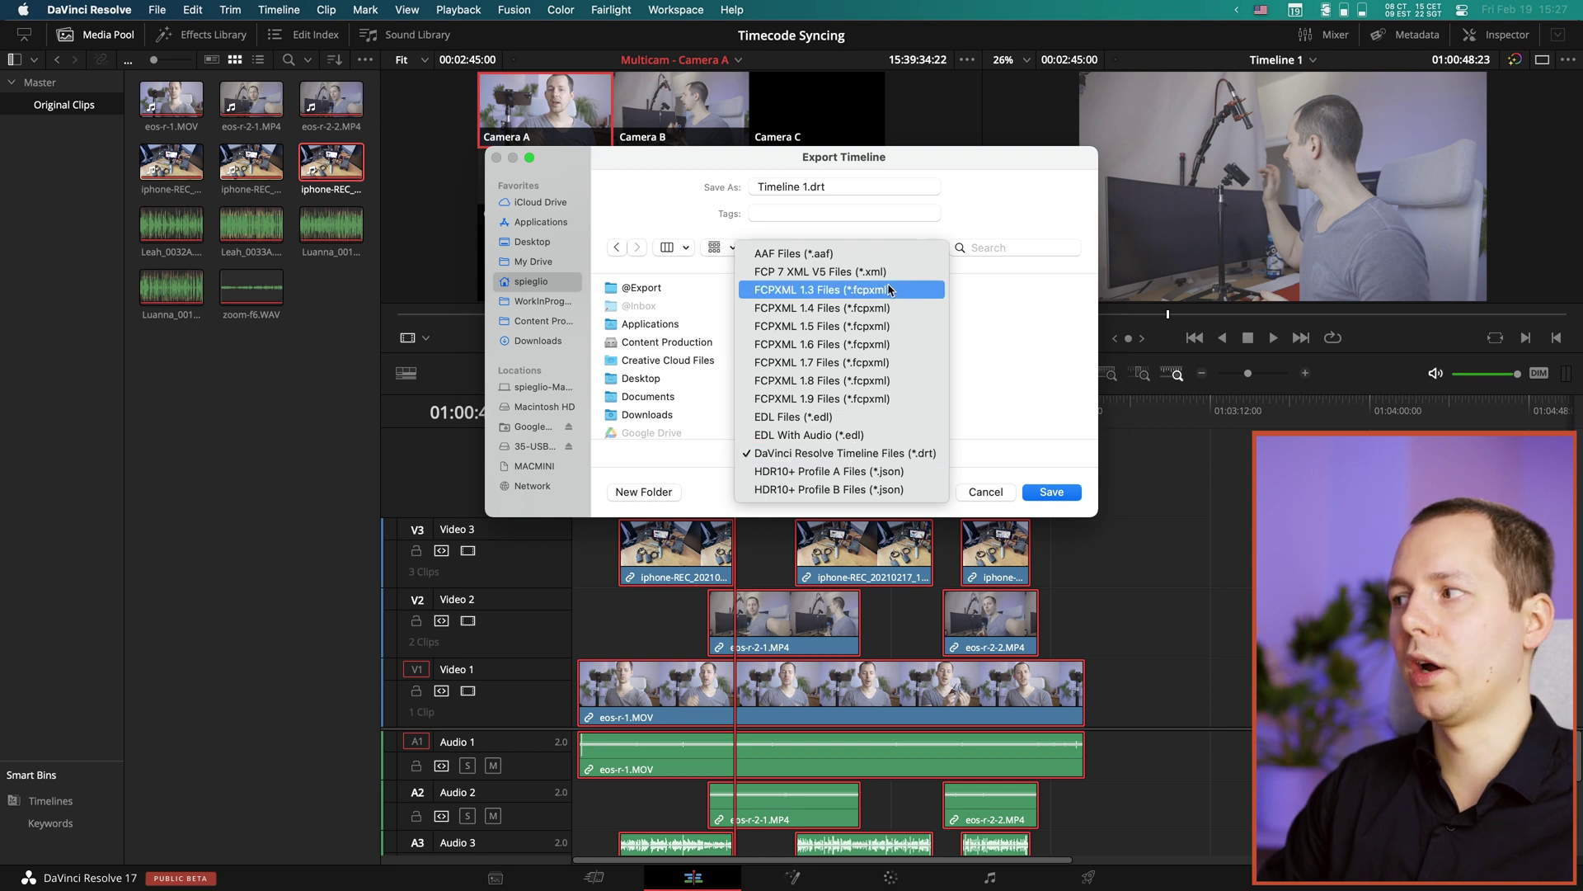
pyautogui.press('Return')
pyautogui.click(858, 453)
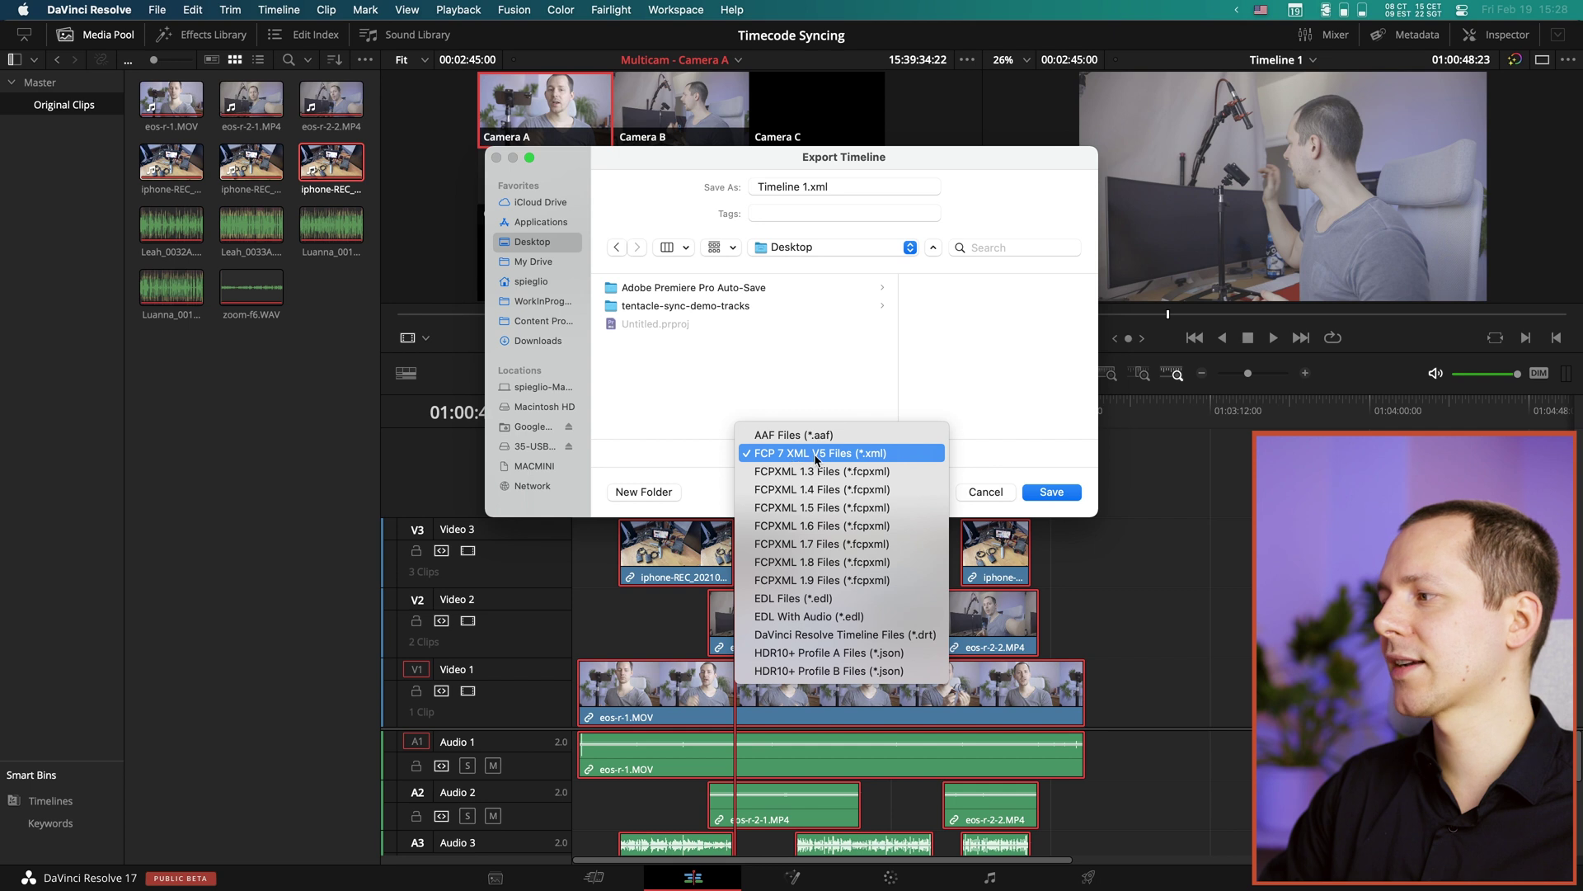
pyautogui.click(847, 454)
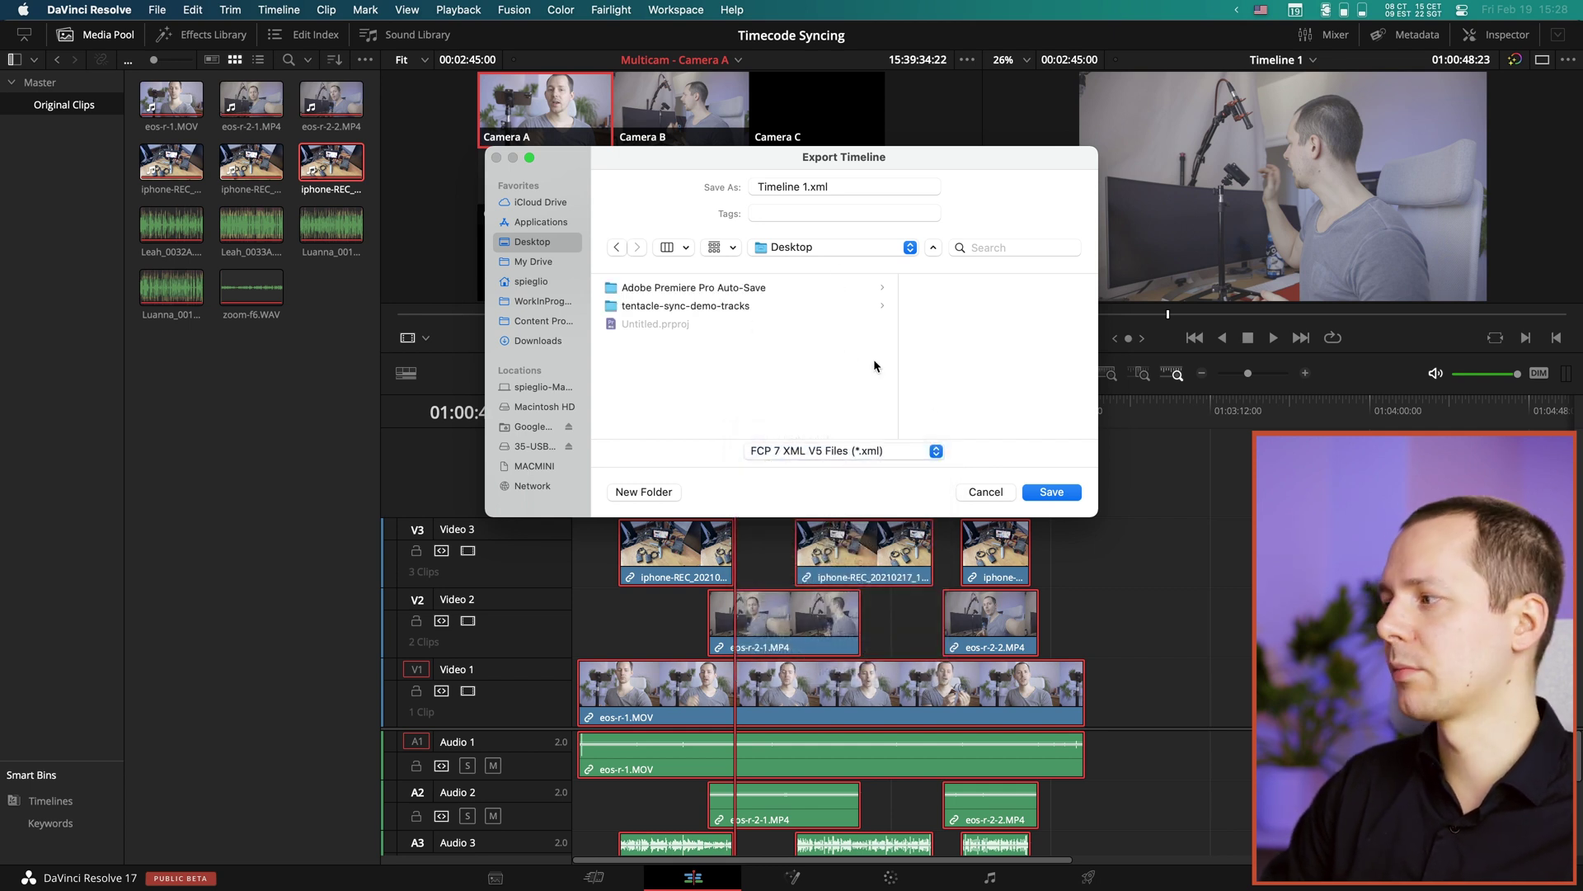
pyautogui.click(804, 188)
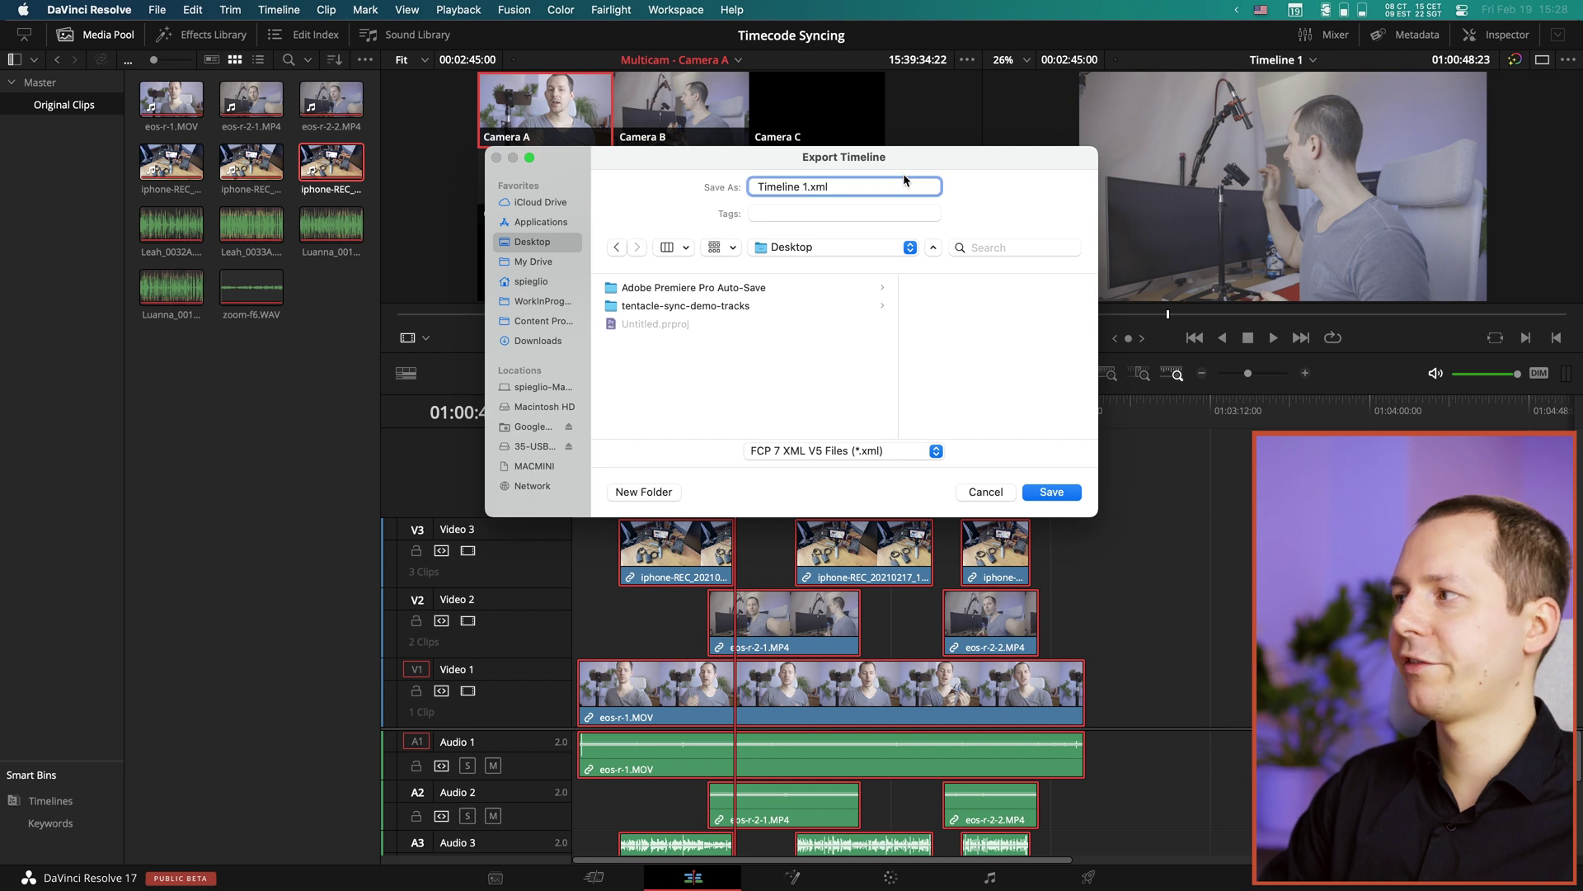
pyautogui.click(1054, 494)
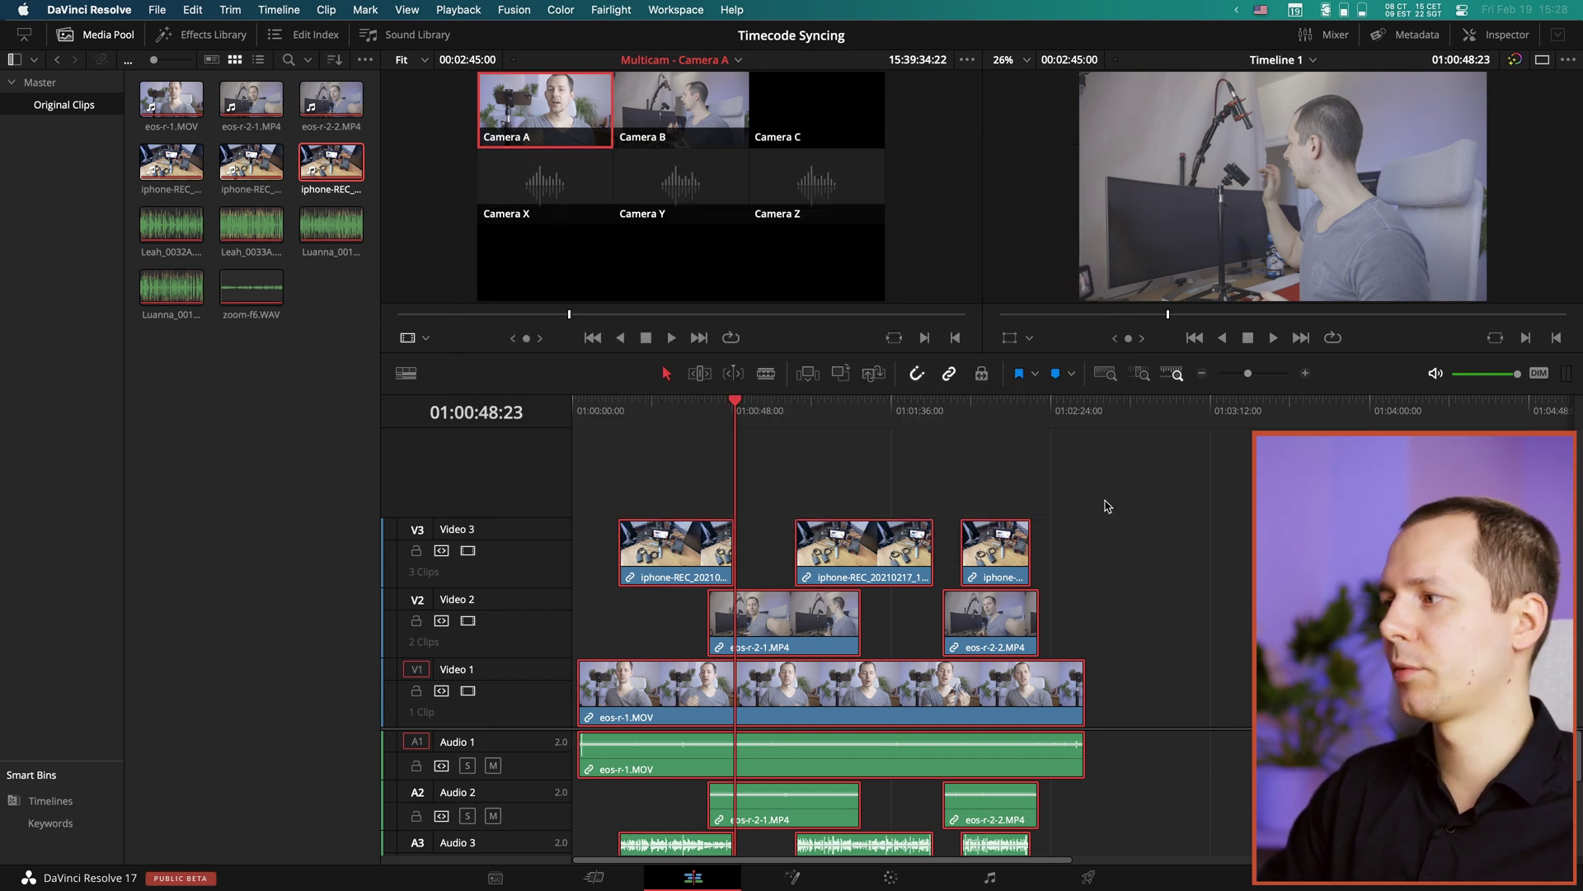
# Step: Drag Timeline 1.xml from the Desktop in Finder into Premiere's Project panel
pyautogui.hotkey('ctrl', 'Up')
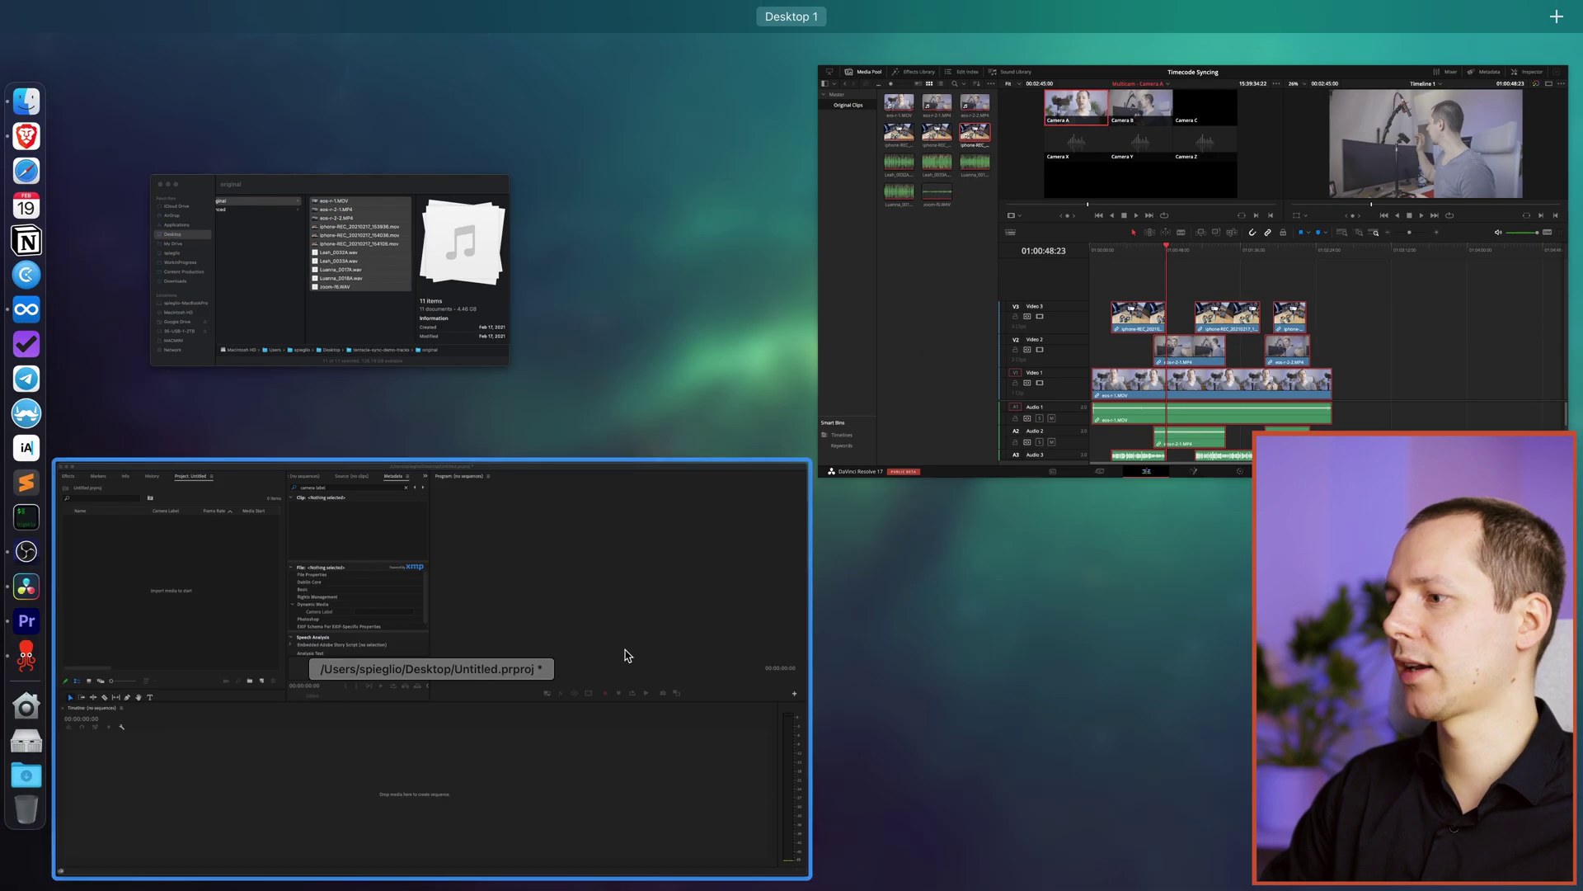
pyautogui.click(625, 654)
pyautogui.hotkey('ctrl', 'Up')
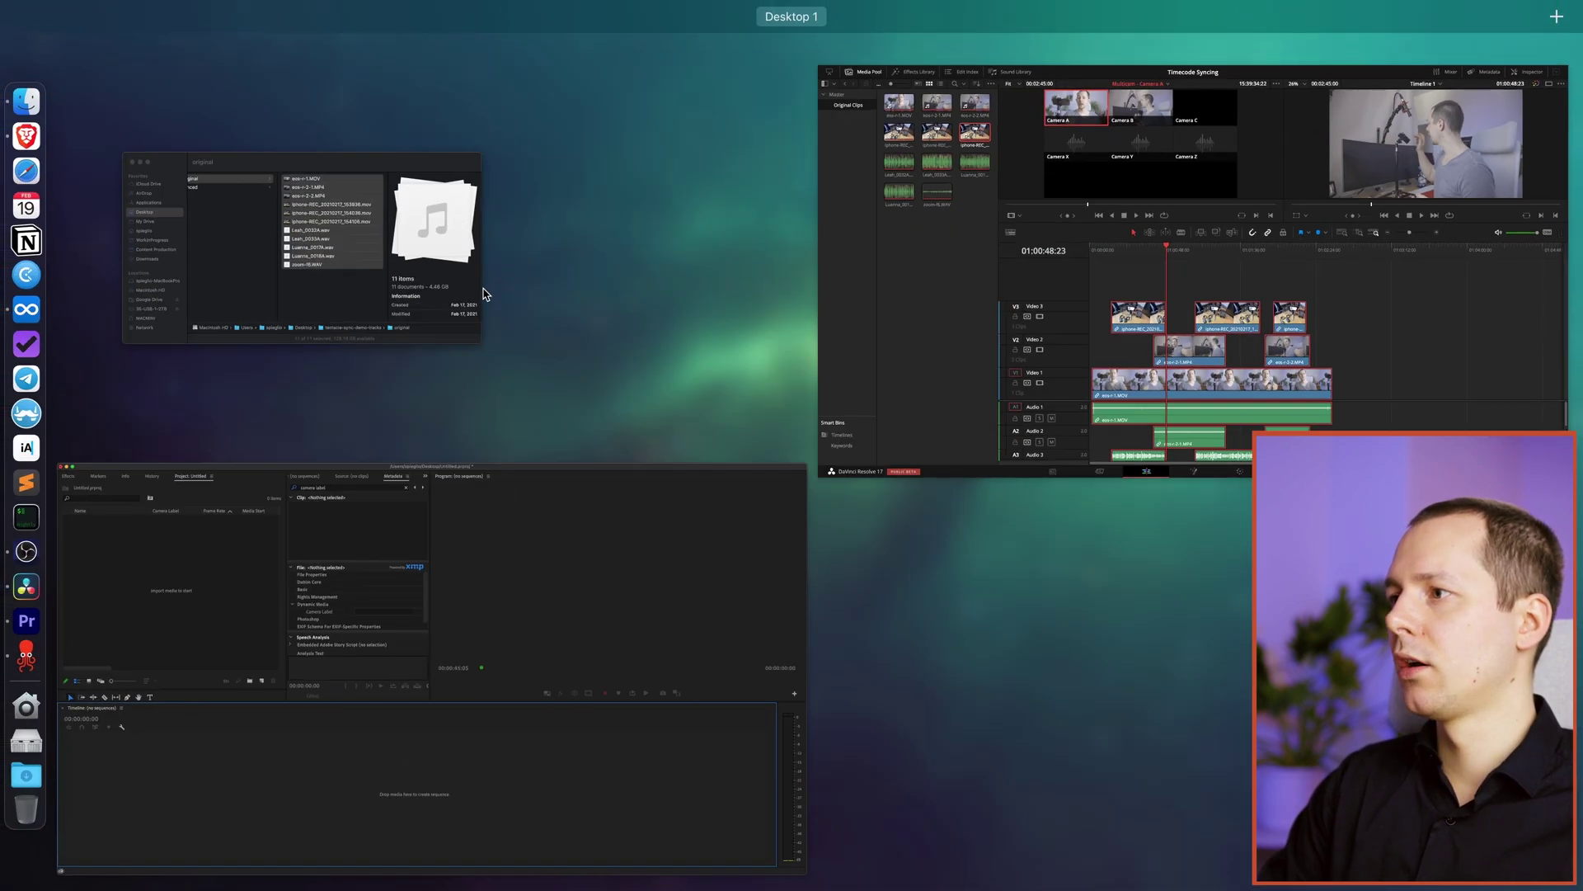
pyautogui.click(355, 272)
pyautogui.hscroll(-3, 691, 459)
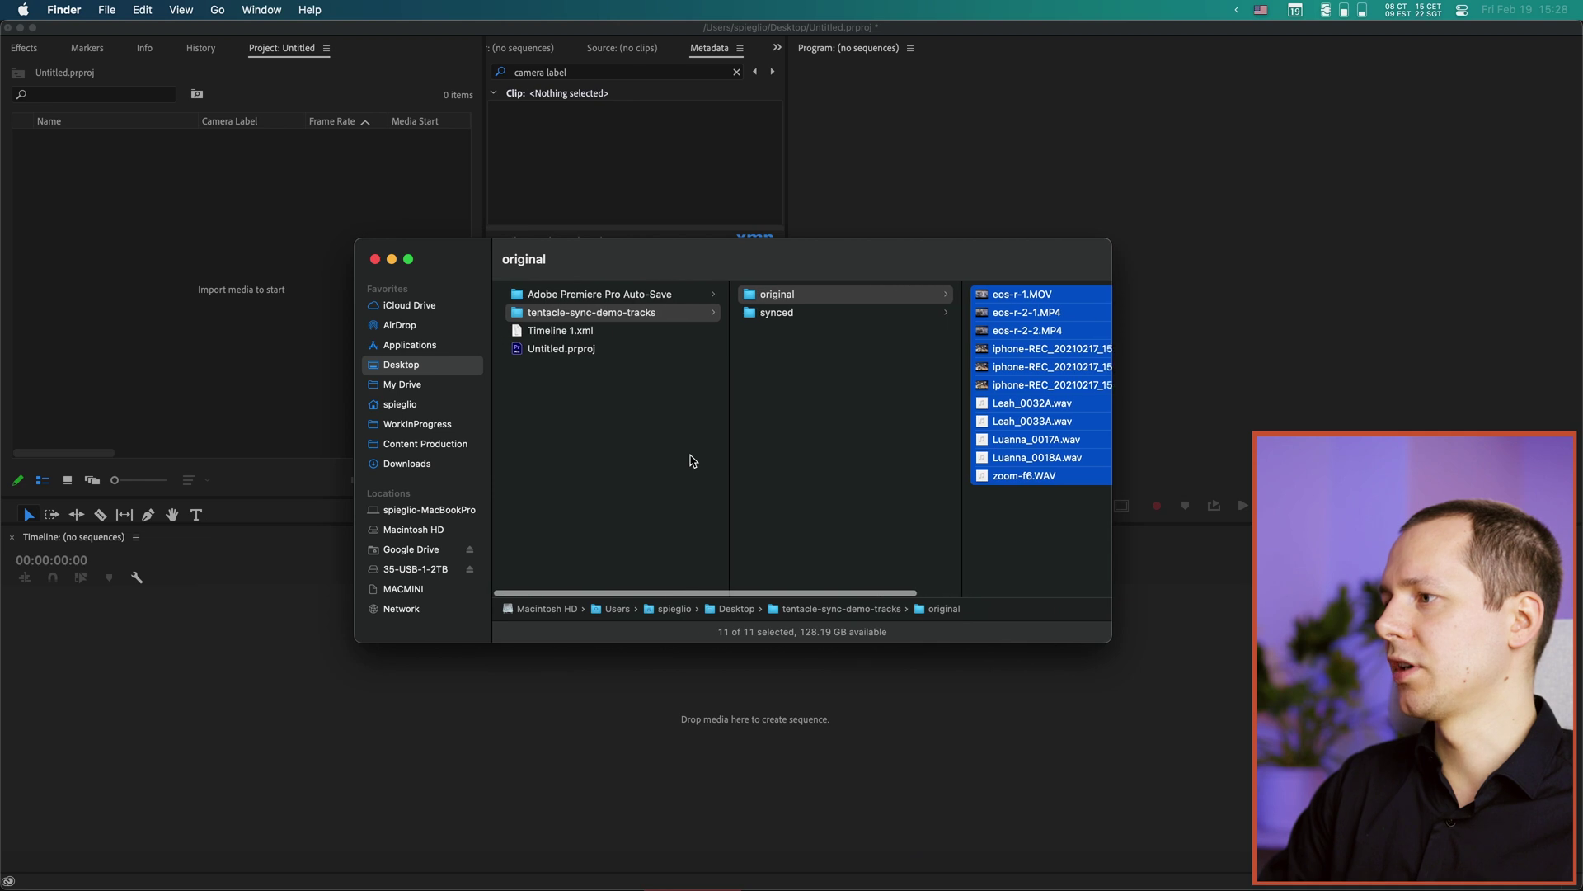
pyautogui.click(553, 332)
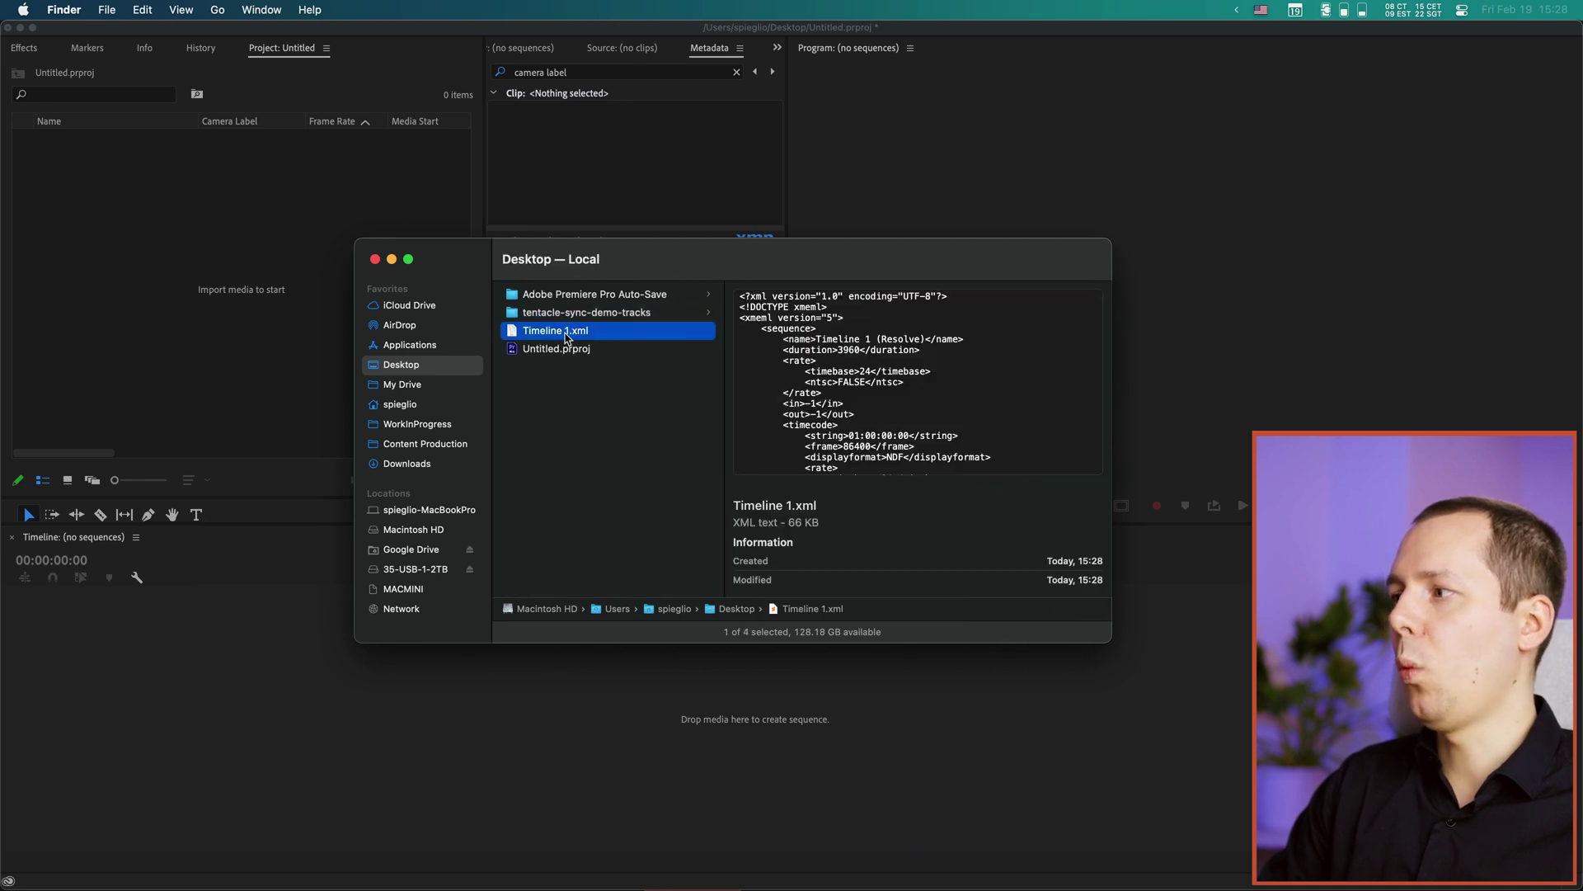
pyautogui.moveTo(578, 338); pyautogui.dragTo(169, 330)
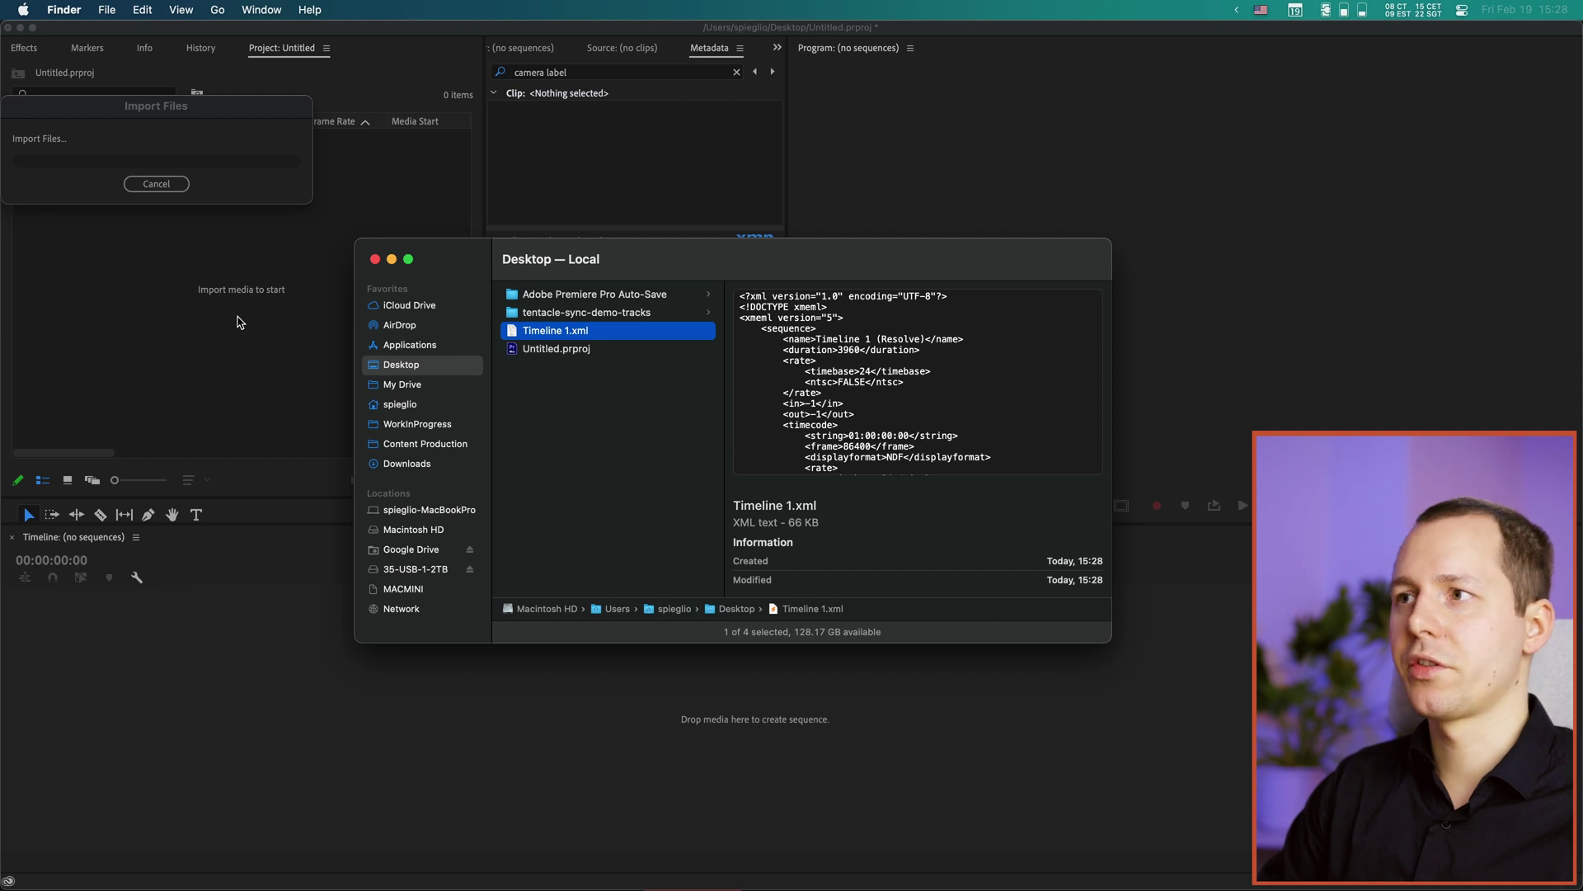
pyautogui.click(166, 397)
# Step: Open the Timeline 1 (Resolve) sequence, showing camera clips on V1–V3 and audio on A1–A6
pyautogui.click(83, 342)
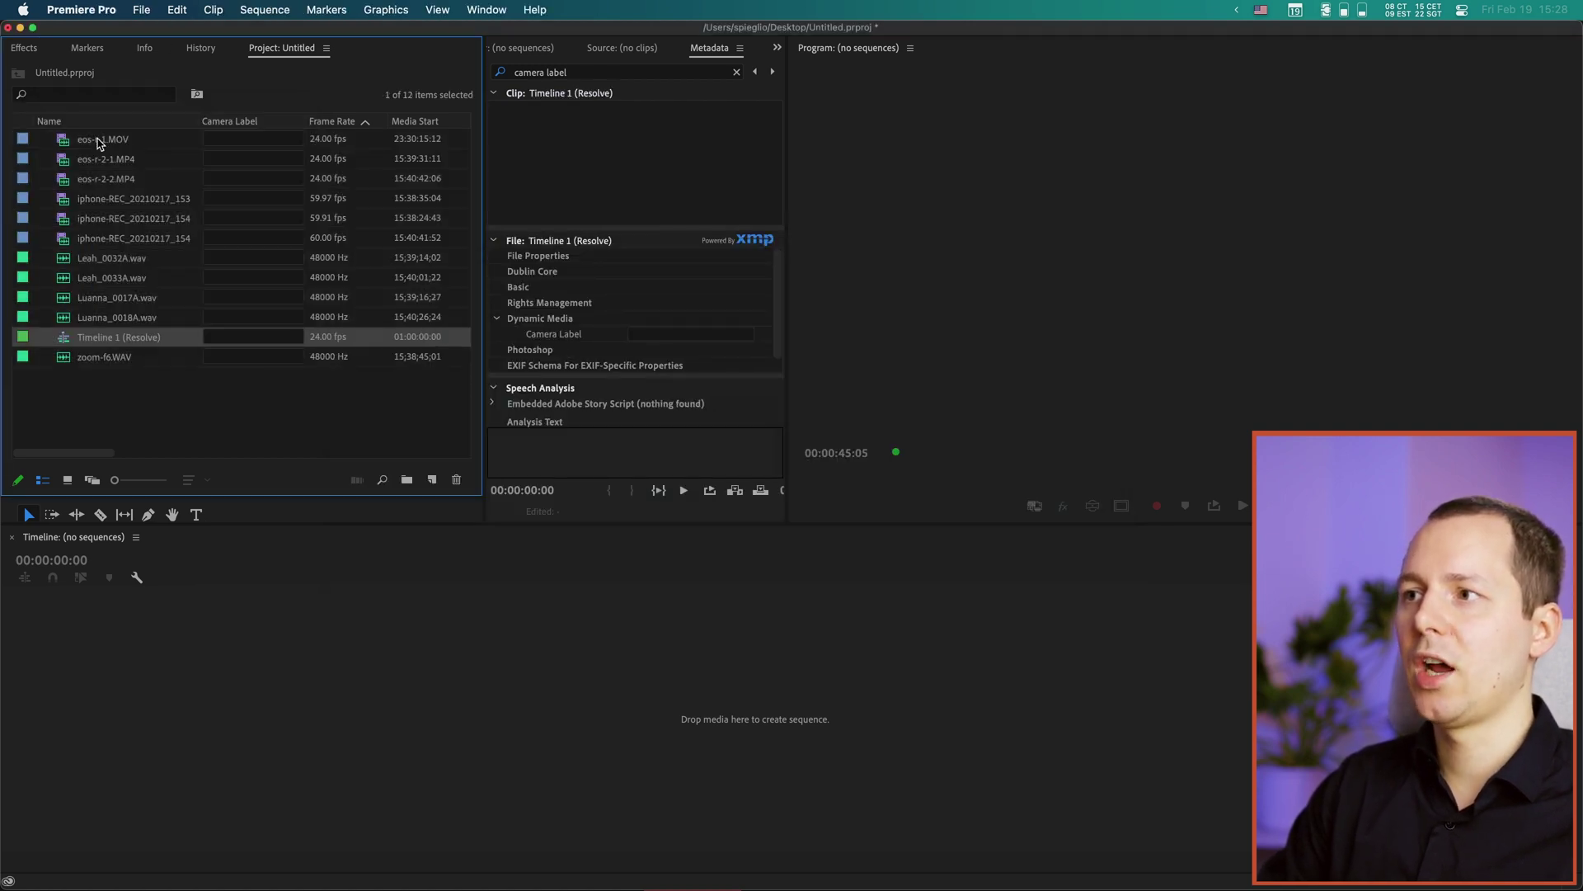
pyautogui.click(107, 336)
pyautogui.doubleClick(66, 345)
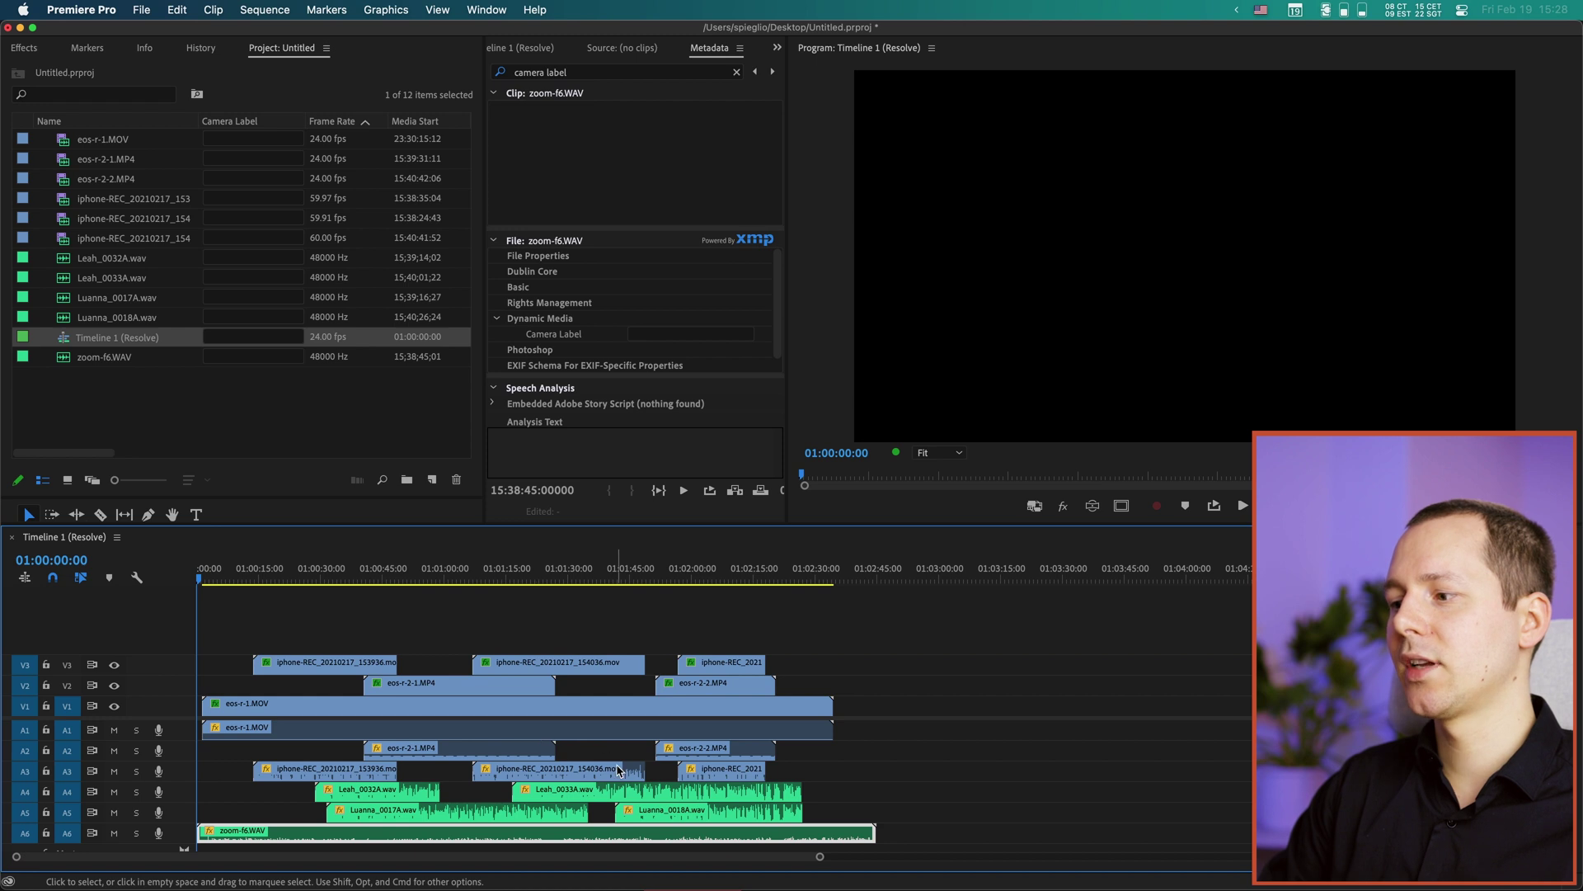
pyautogui.scroll(-1, 577, 755)
pyautogui.scroll(1, 593, 762)
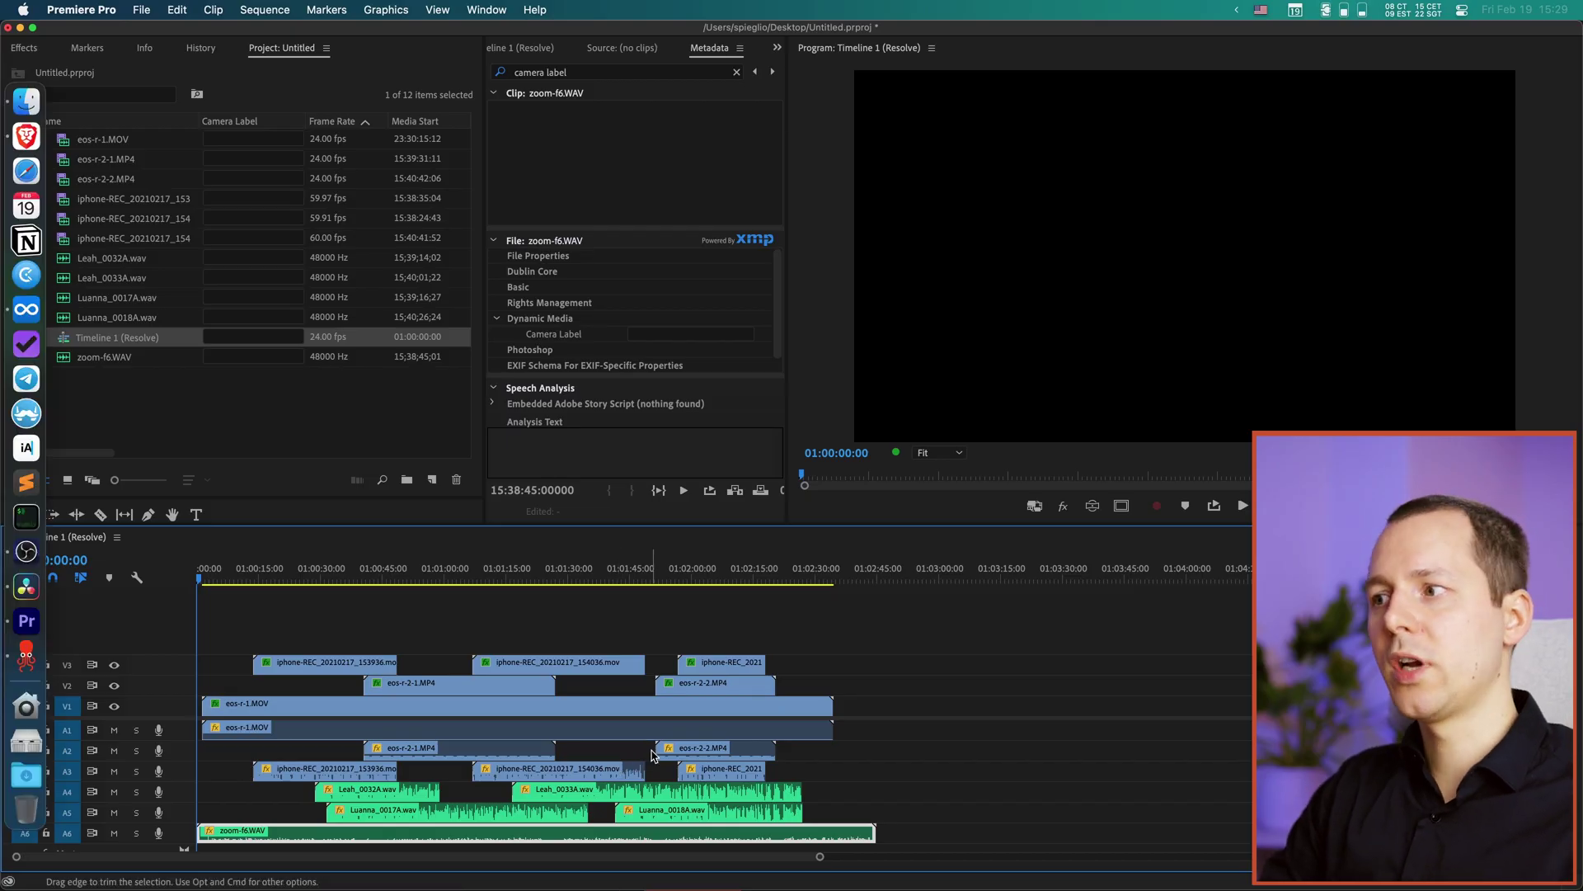
# Step: On Resolve's Media page, select all 11 original clips in the list
pyautogui.click(1188, 247)
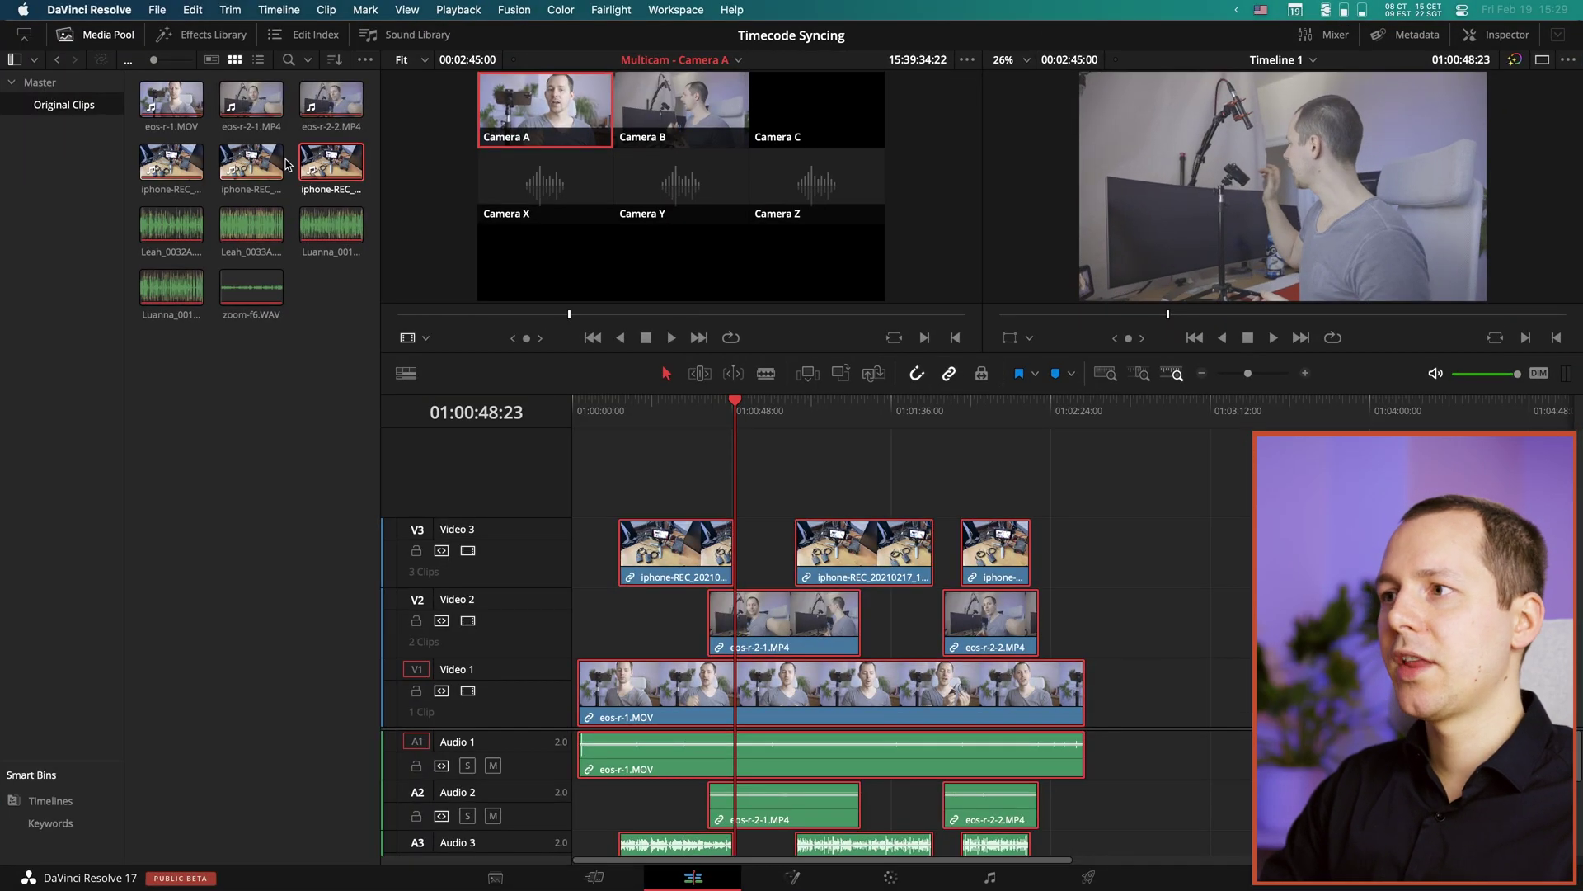
pyautogui.click(495, 877)
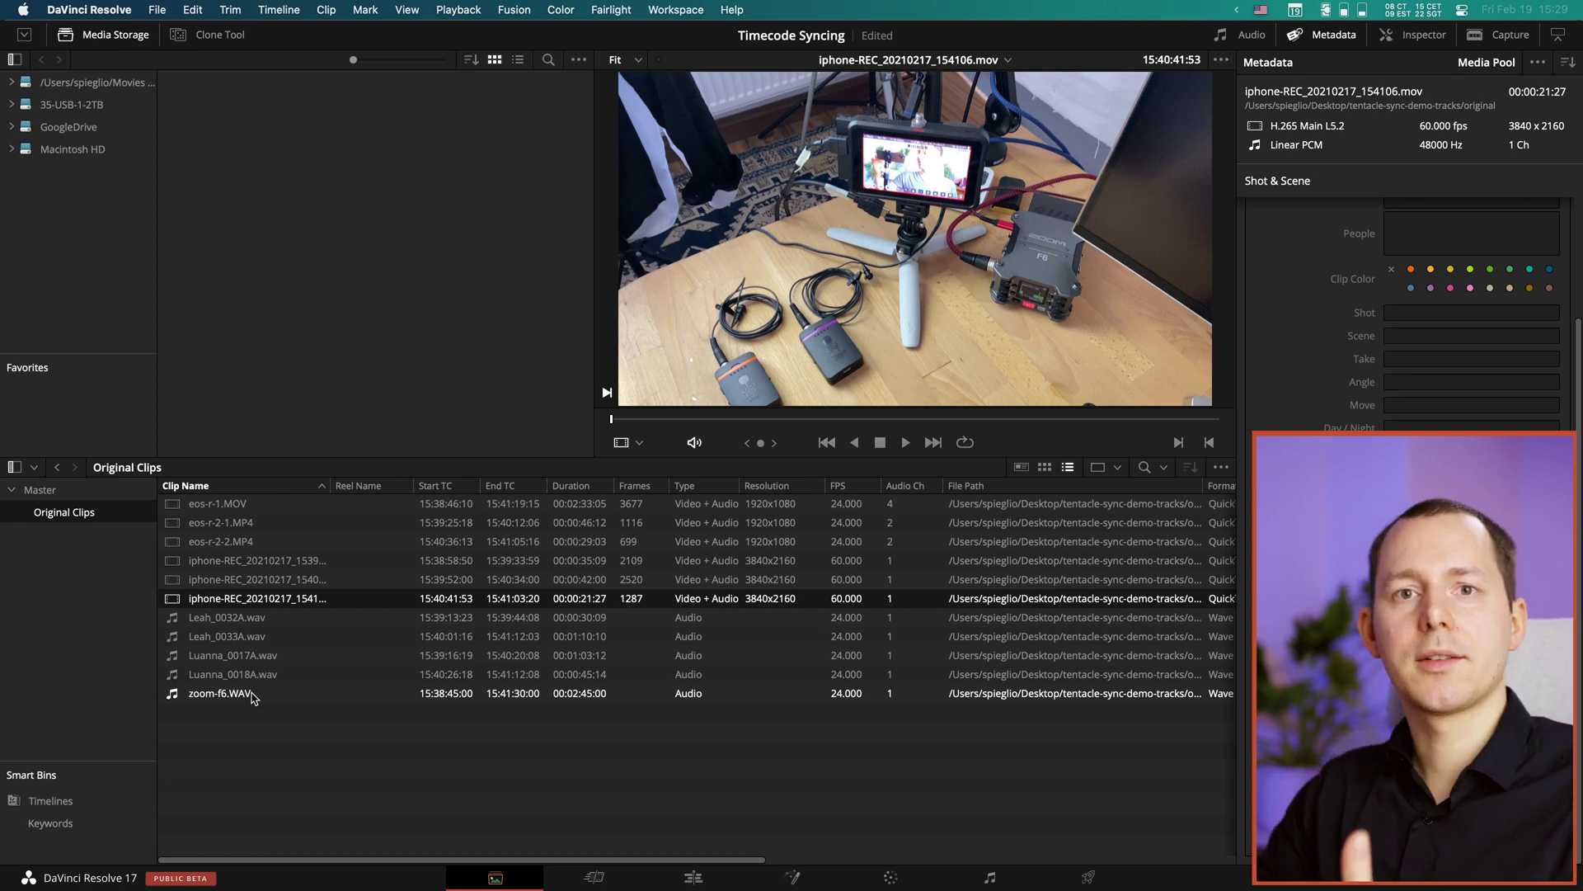
pyautogui.click(301, 657)
pyautogui.click(327, 660)
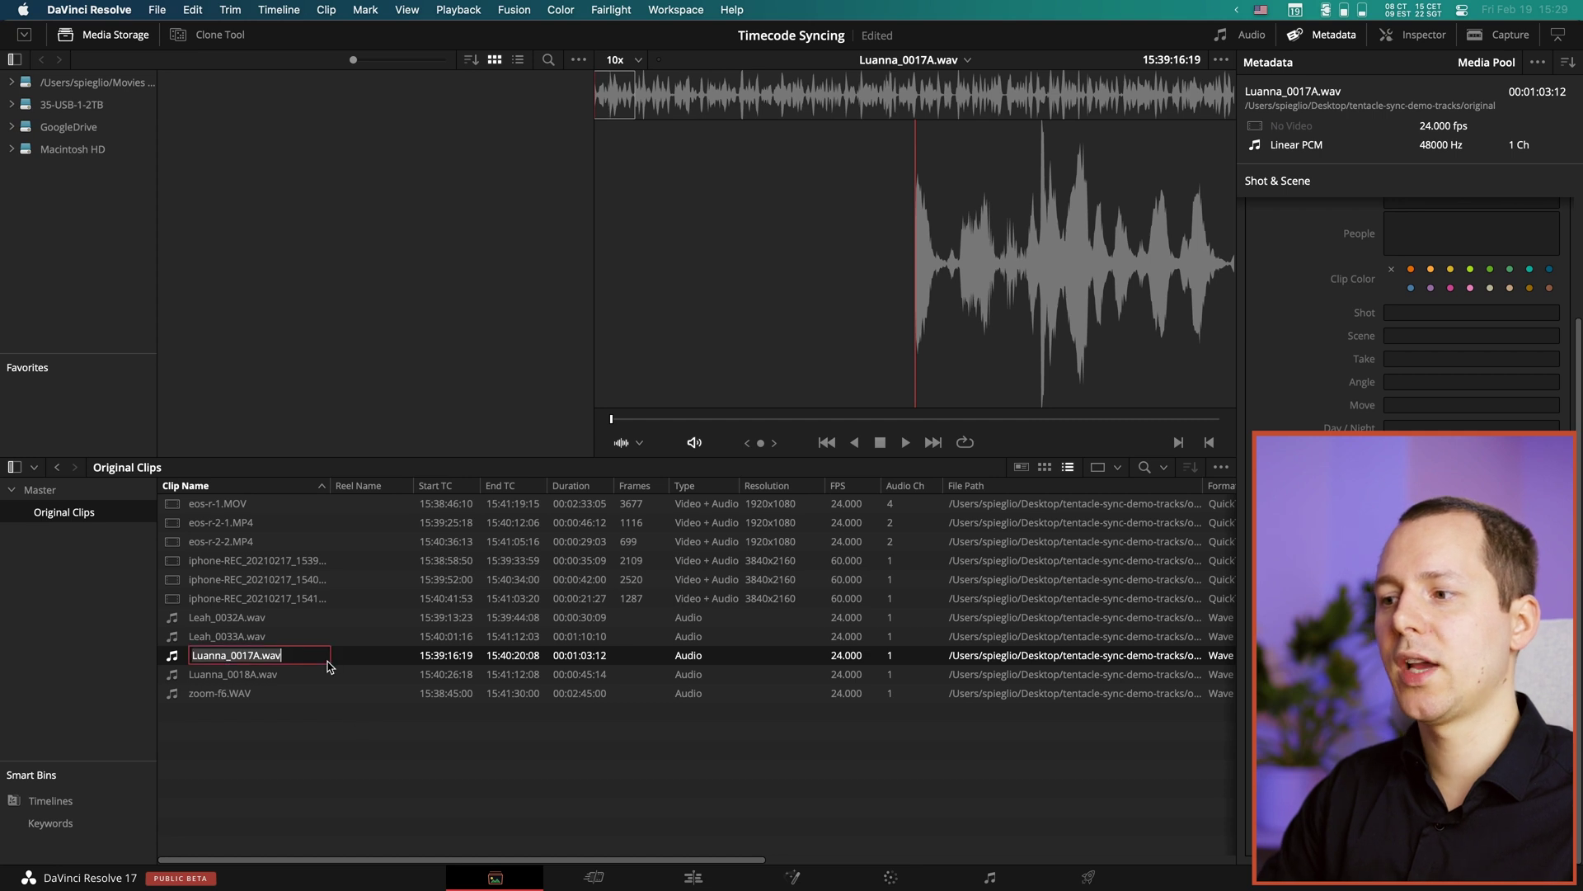
pyautogui.press('Return')
pyautogui.press('super+a')
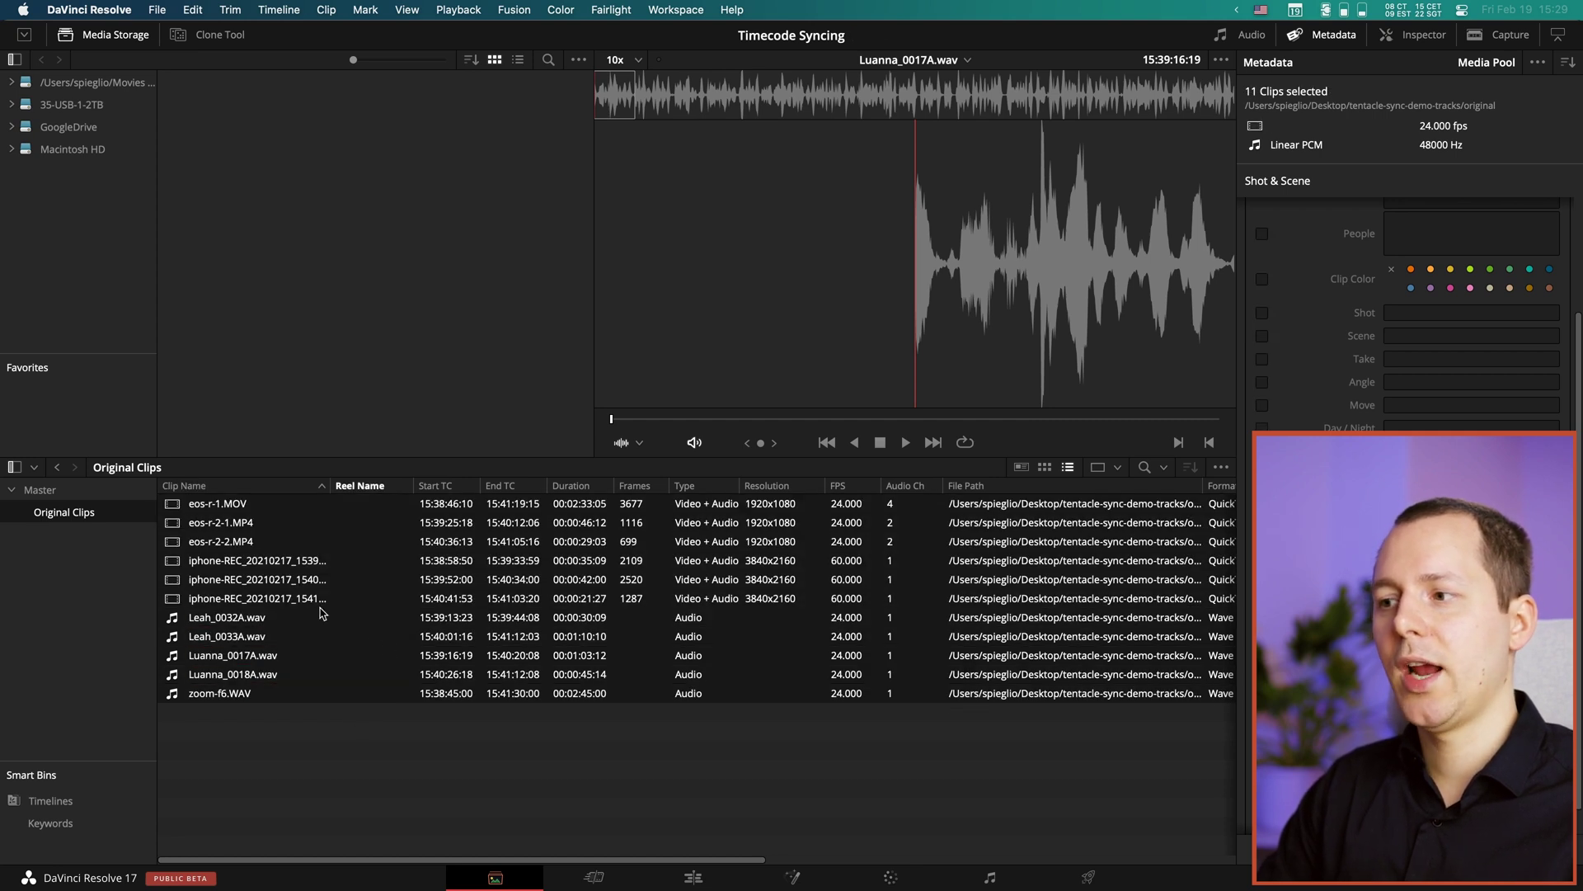
# Step: Open Media Management for the selected clips in Transcode mode with the Video settings shown
pyautogui.click(155, 9)
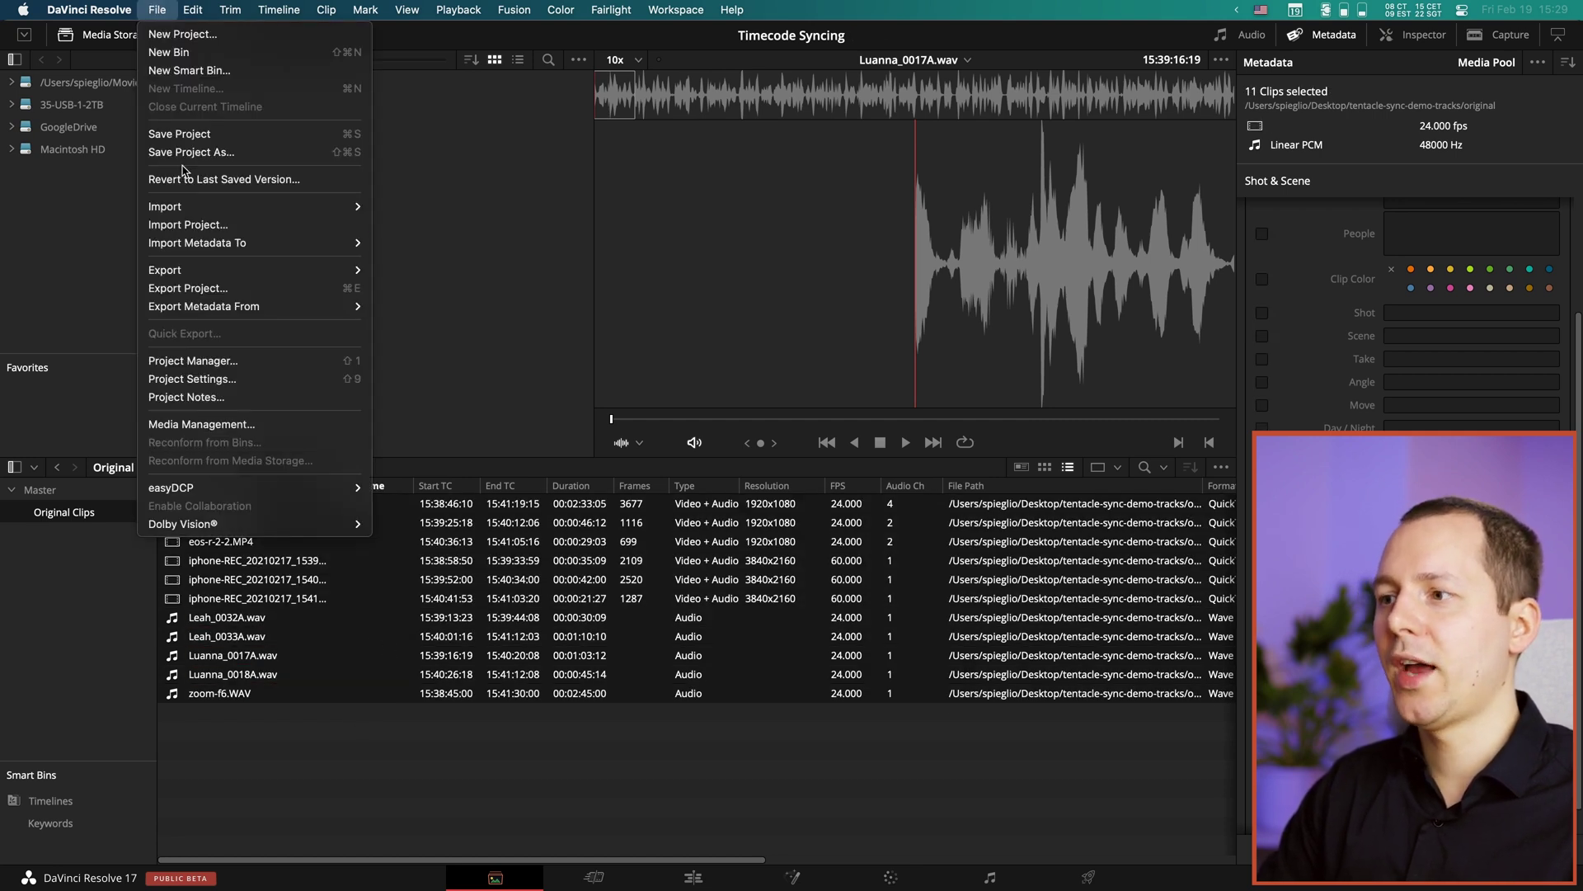
pyautogui.click(223, 426)
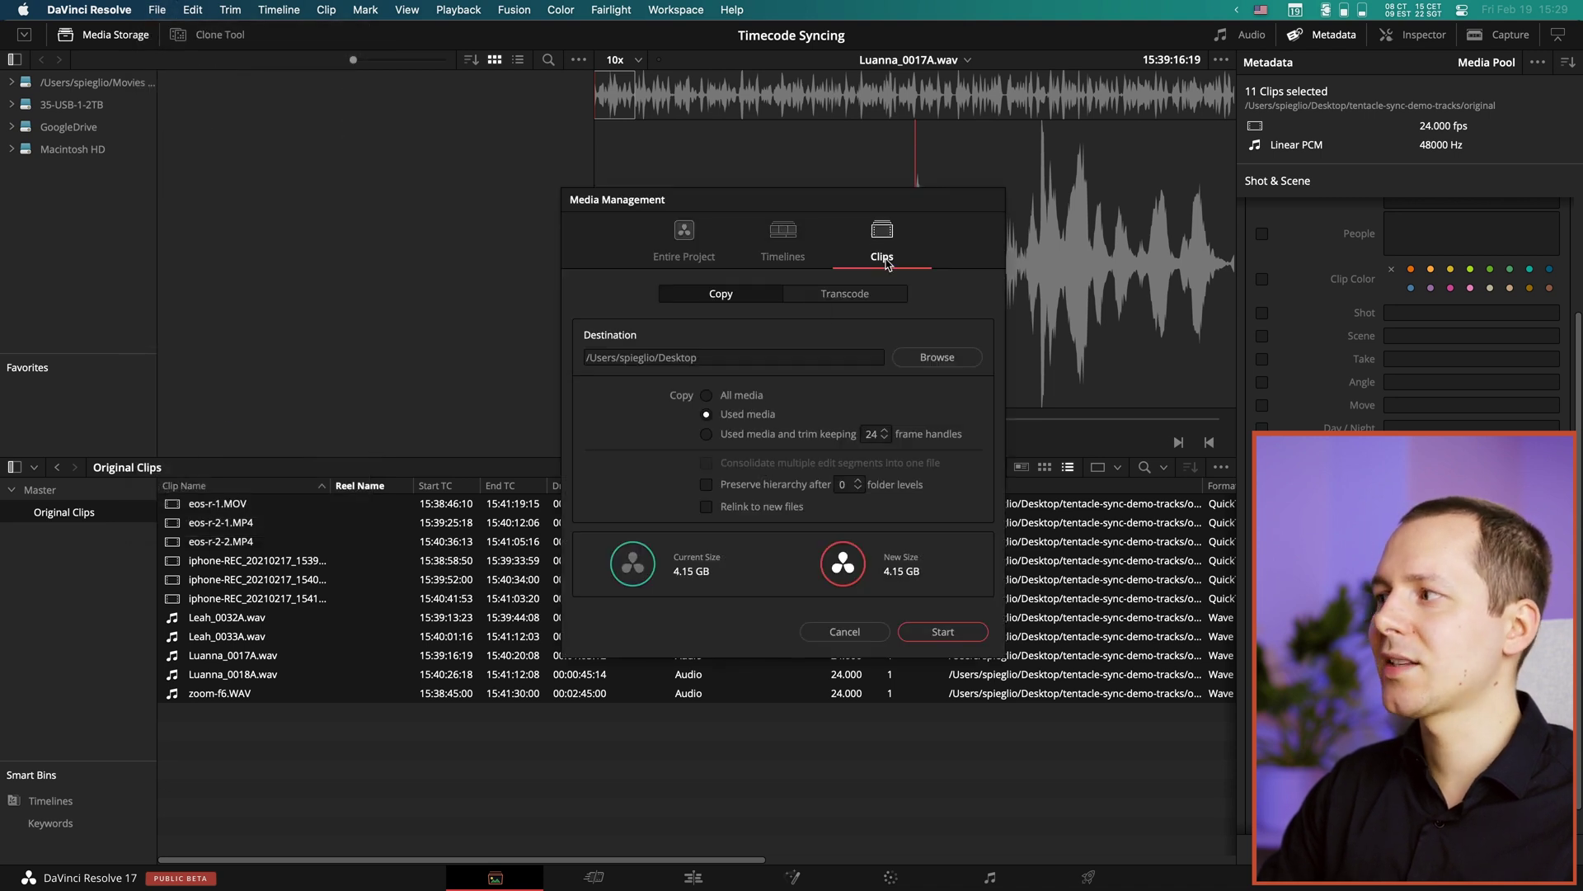
pyautogui.click(833, 299)
pyautogui.click(809, 398)
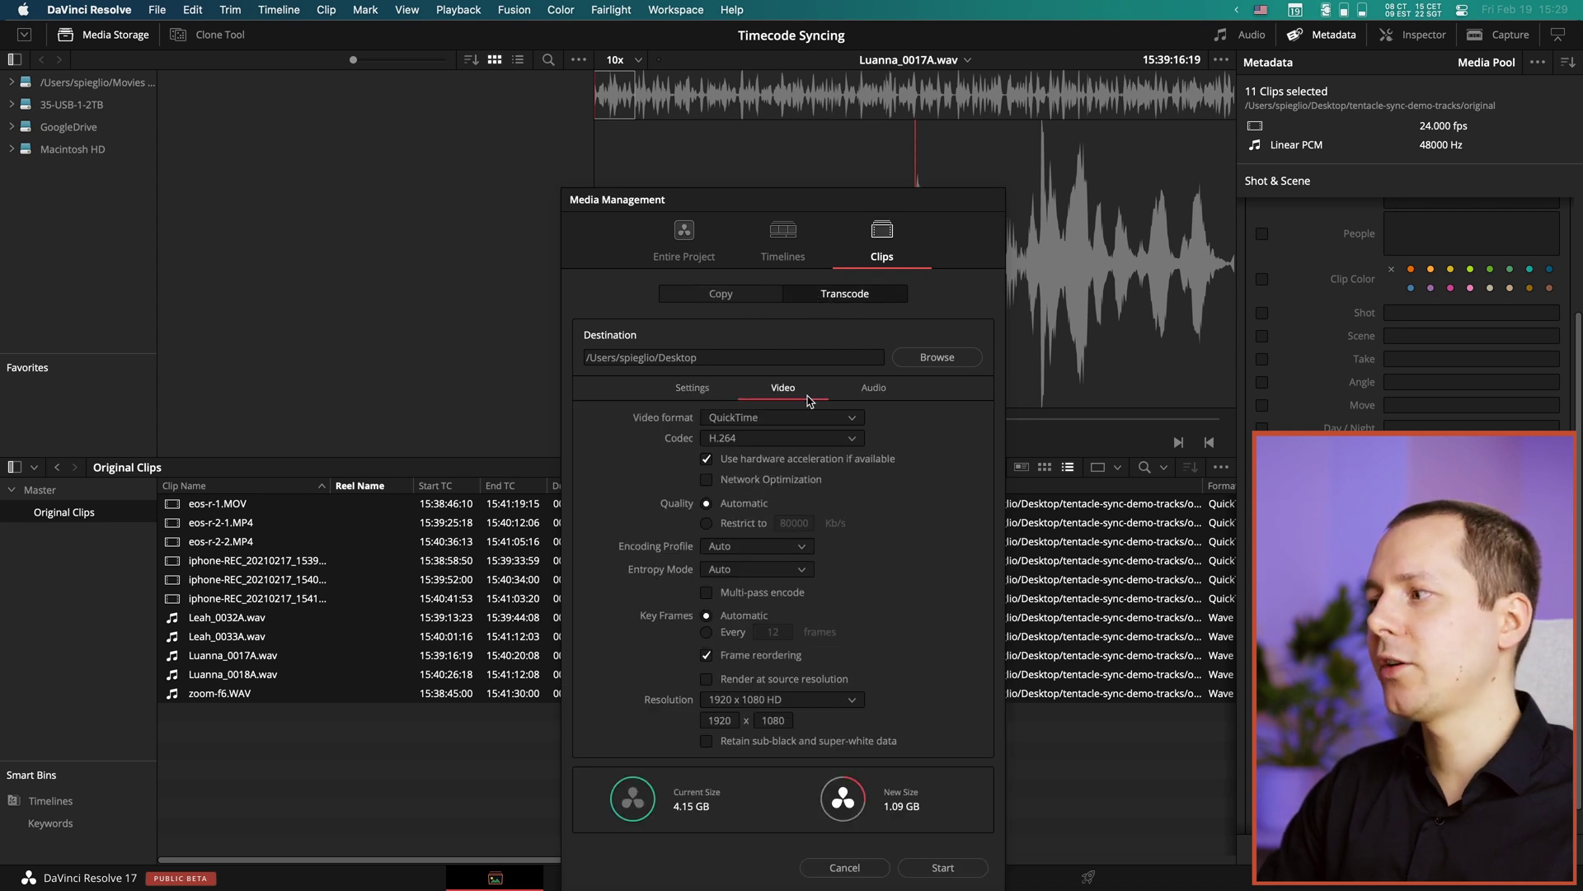
# Step: Set the codec to Apple ProRes 422 LT, rendering at source resolution (about 11.75 GB)
pyautogui.click(767, 438)
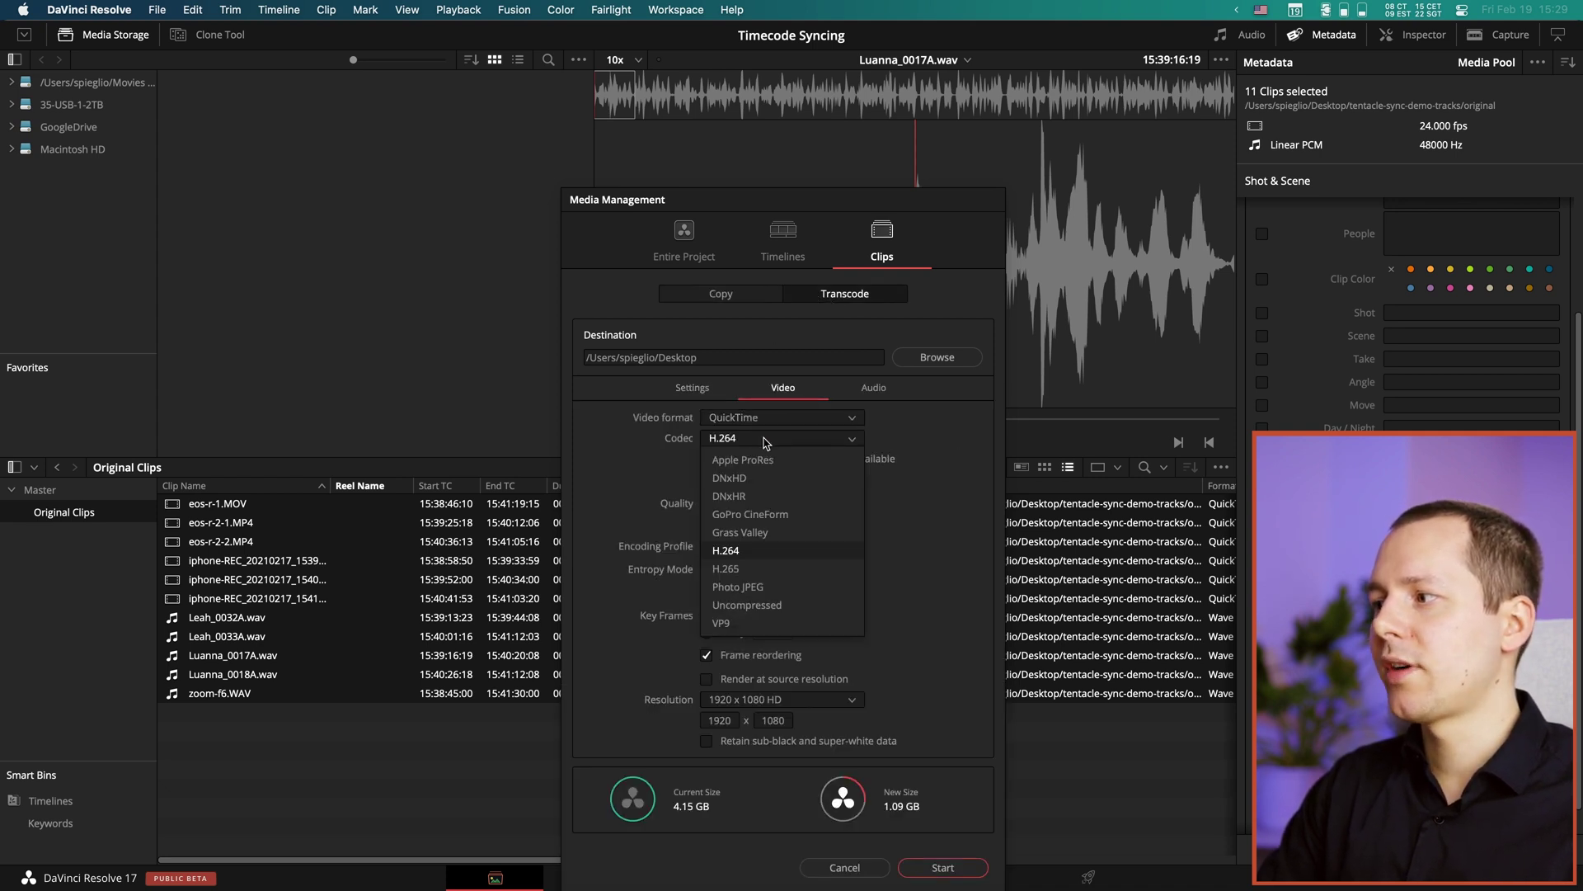
pyautogui.click(772, 478)
pyautogui.click(755, 438)
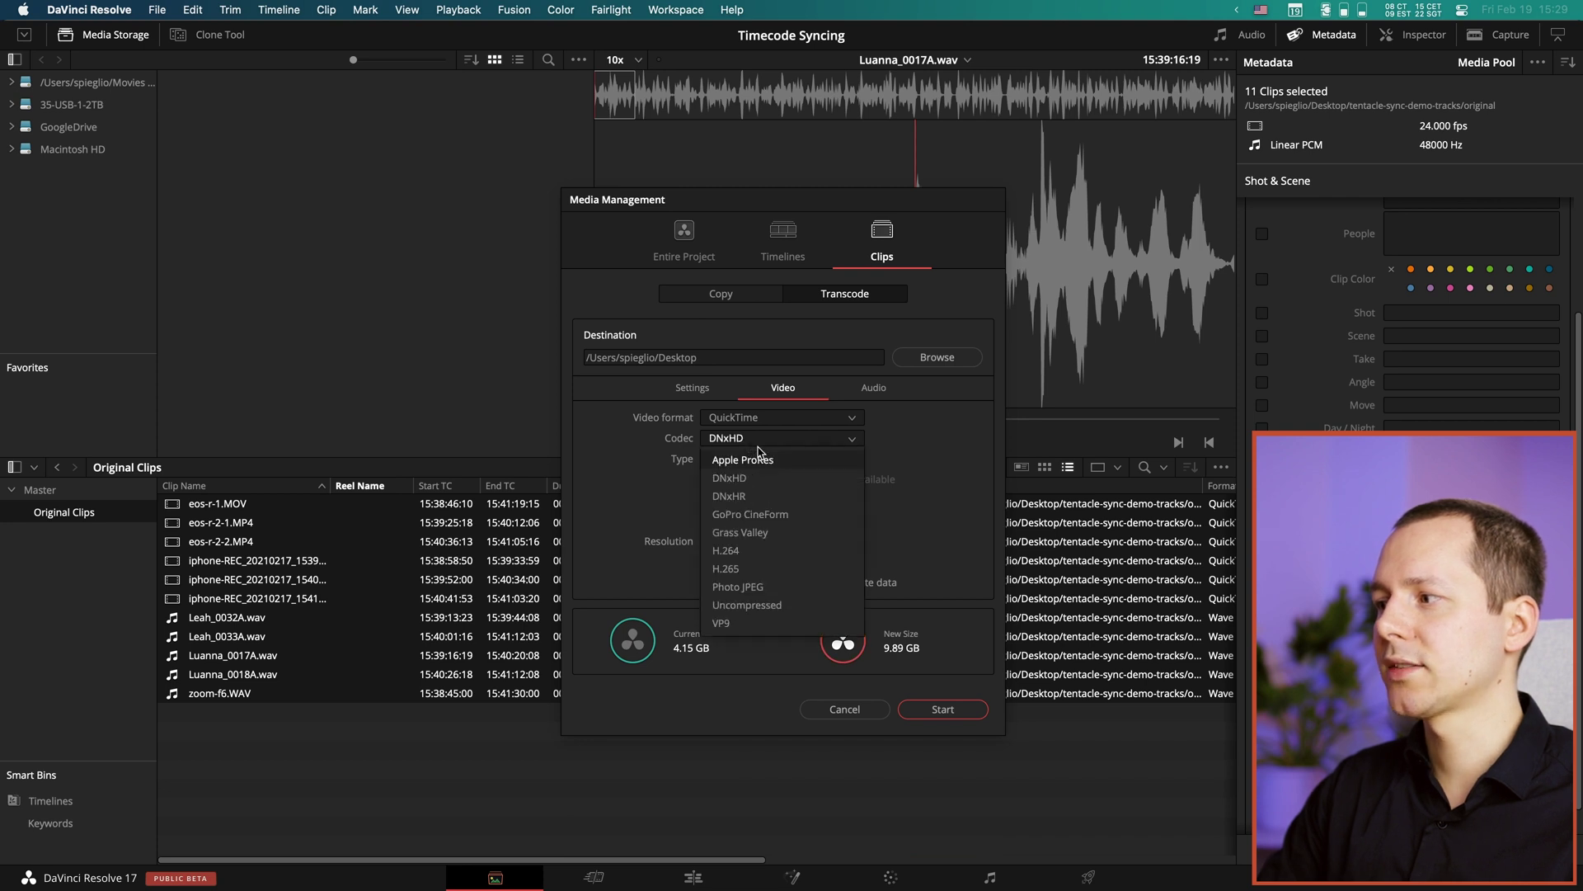
pyautogui.click(746, 456)
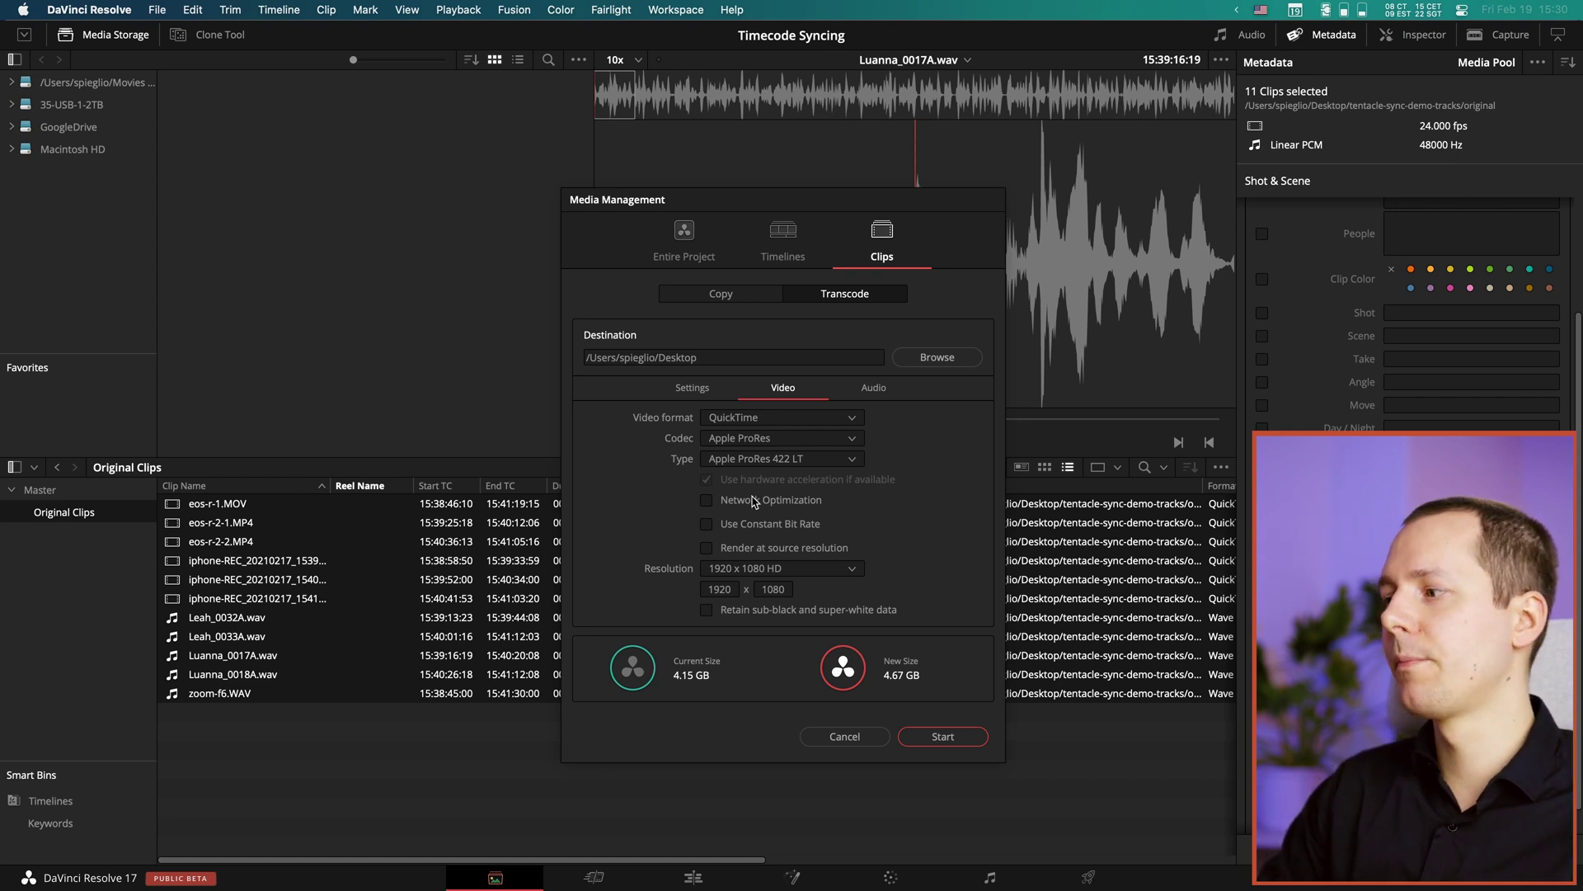
pyautogui.click(754, 577)
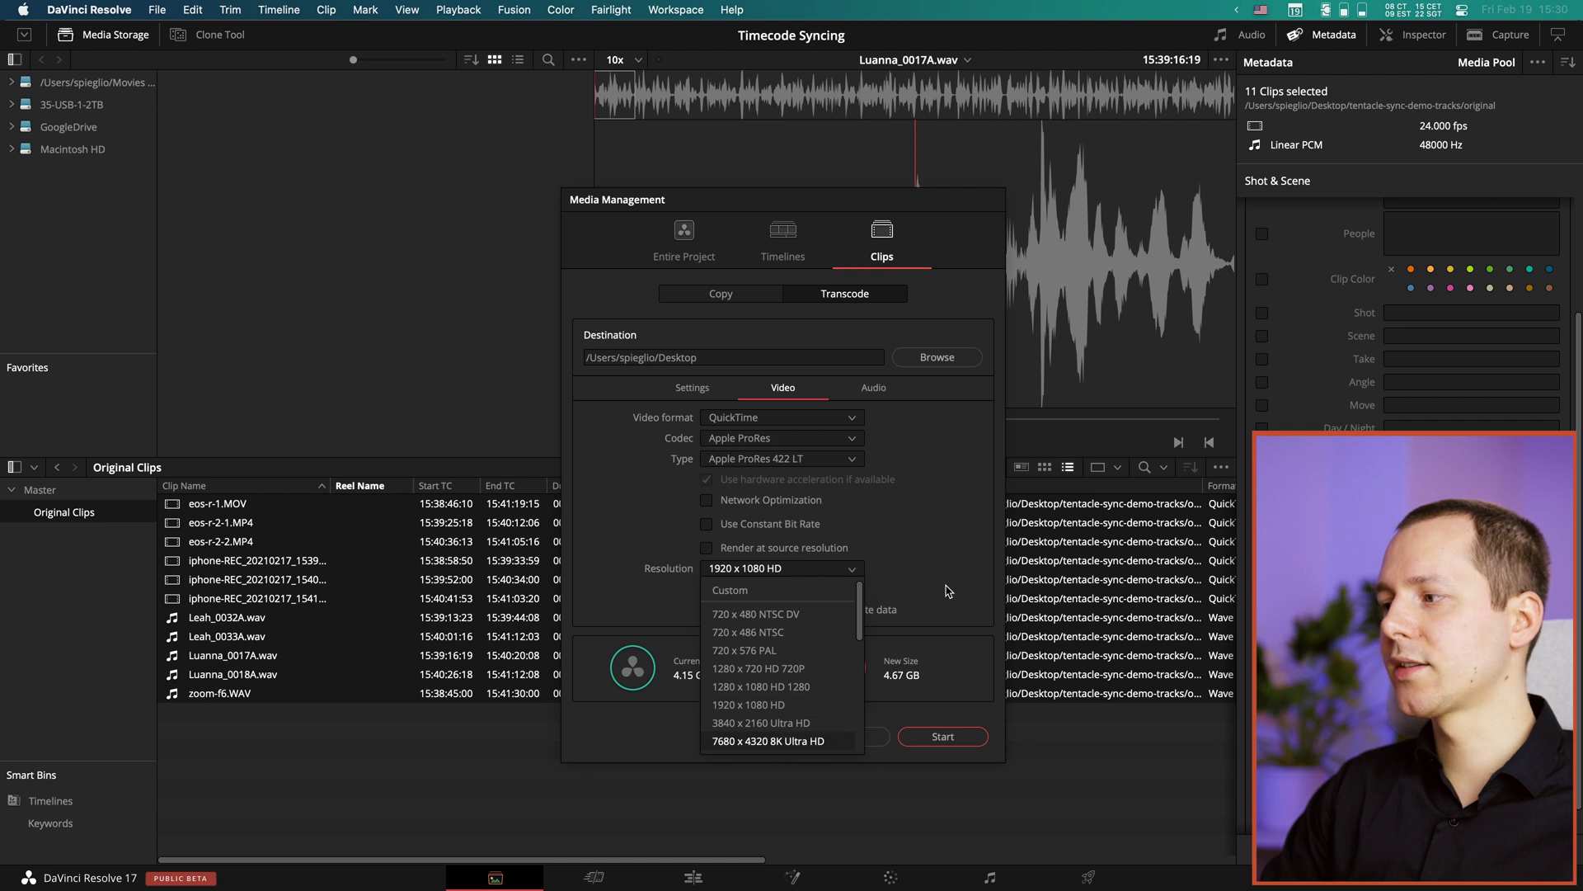
pyautogui.click(849, 742)
pyautogui.click(759, 549)
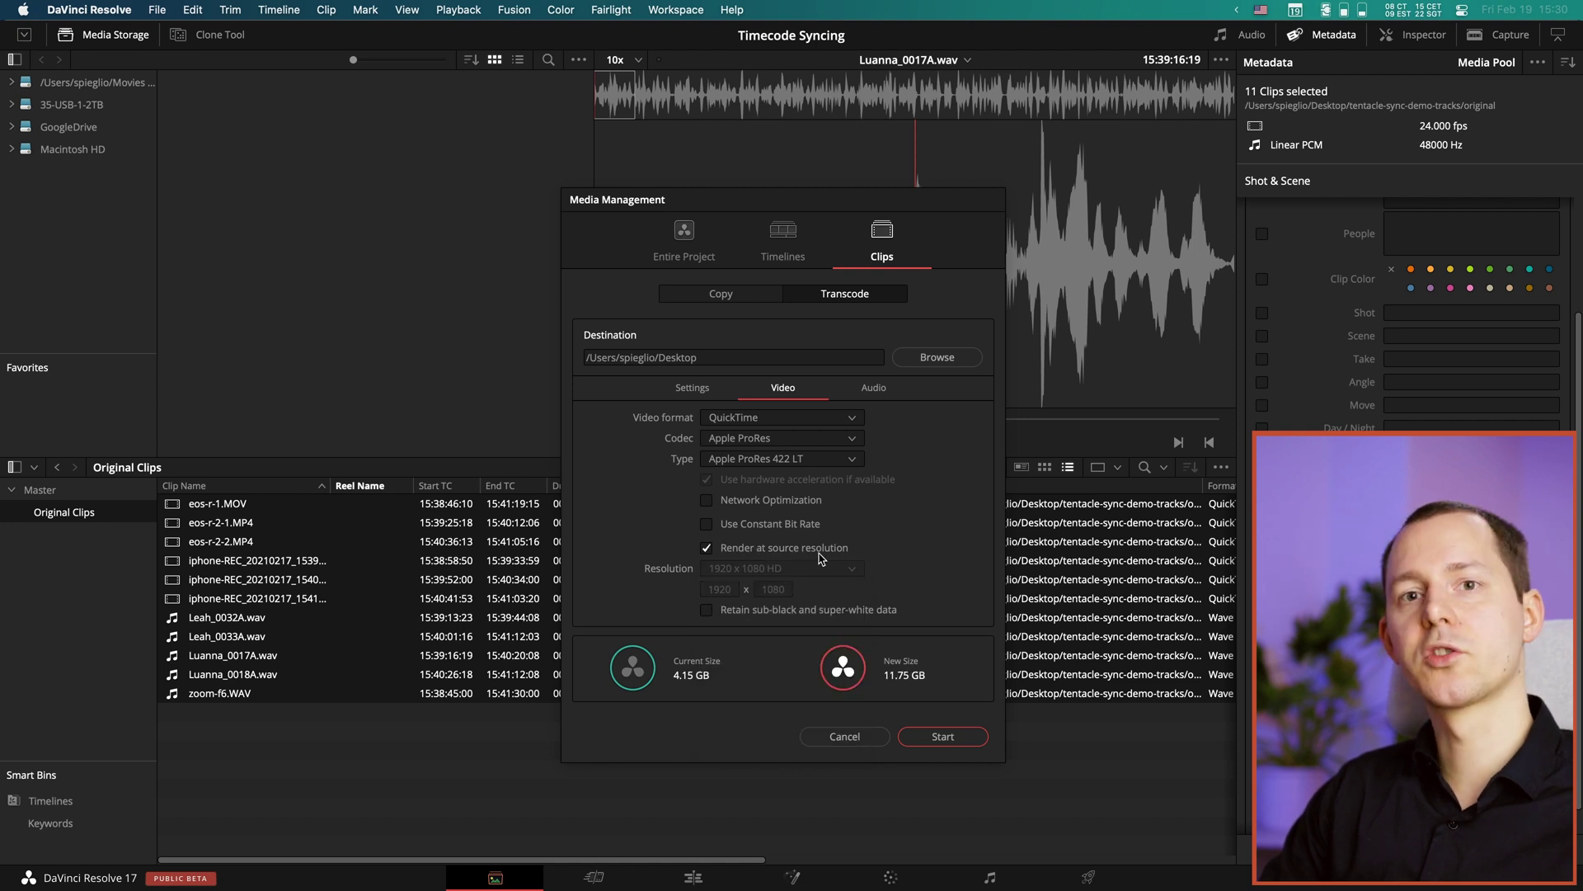